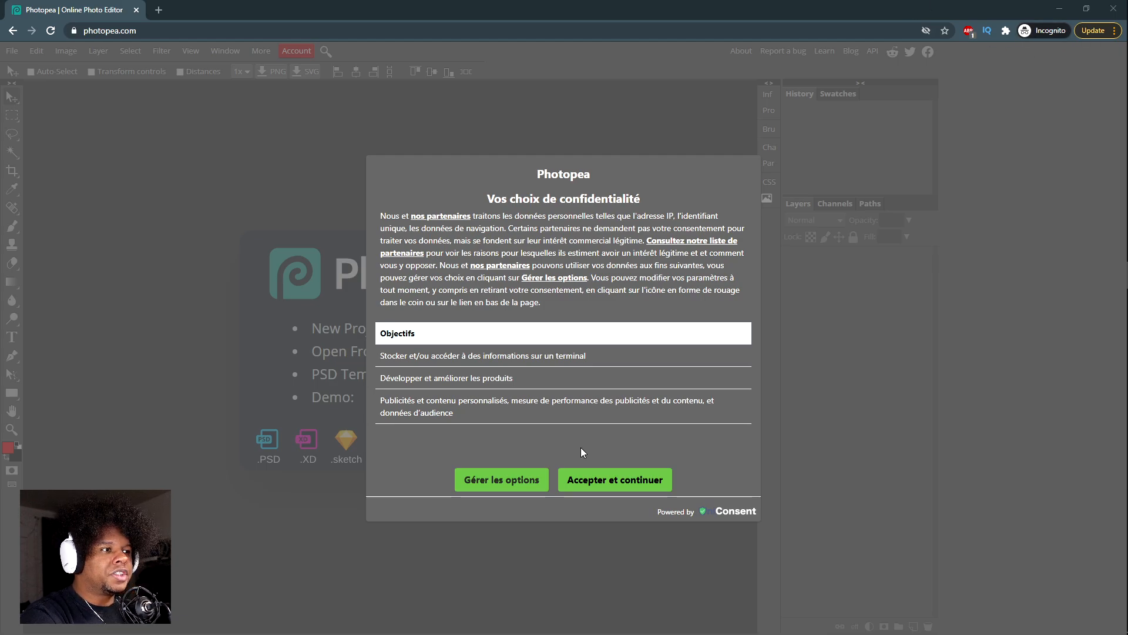
Step: Accept the privacy consent and start a new project with width 1920 px, height 1080 px and a resolution of 300 DPI
click(603, 487)
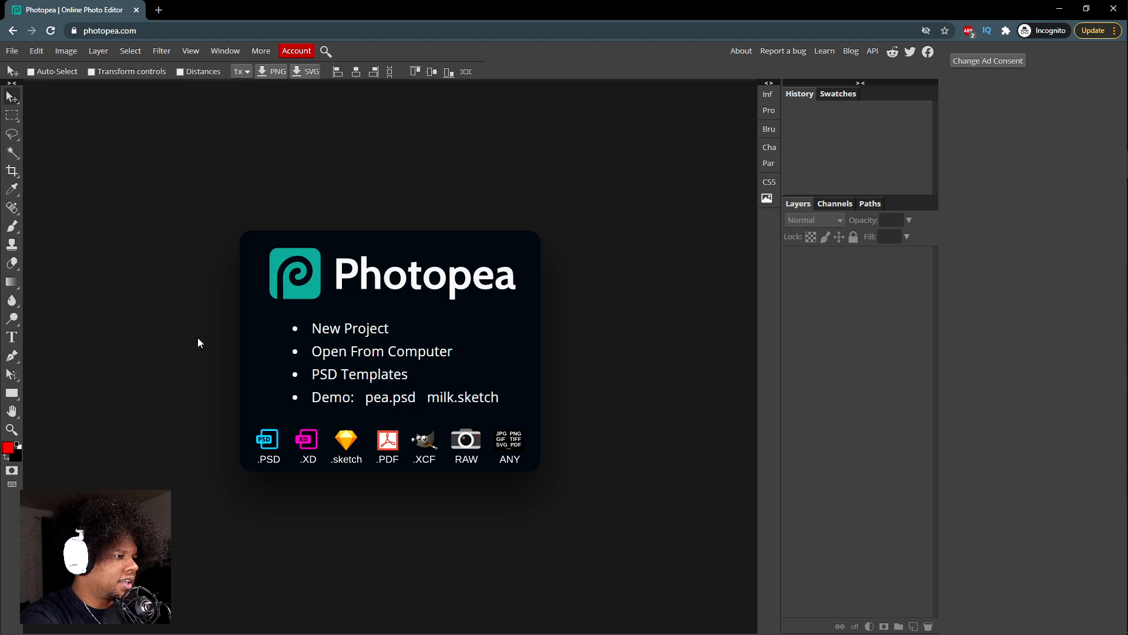
click(330, 329)
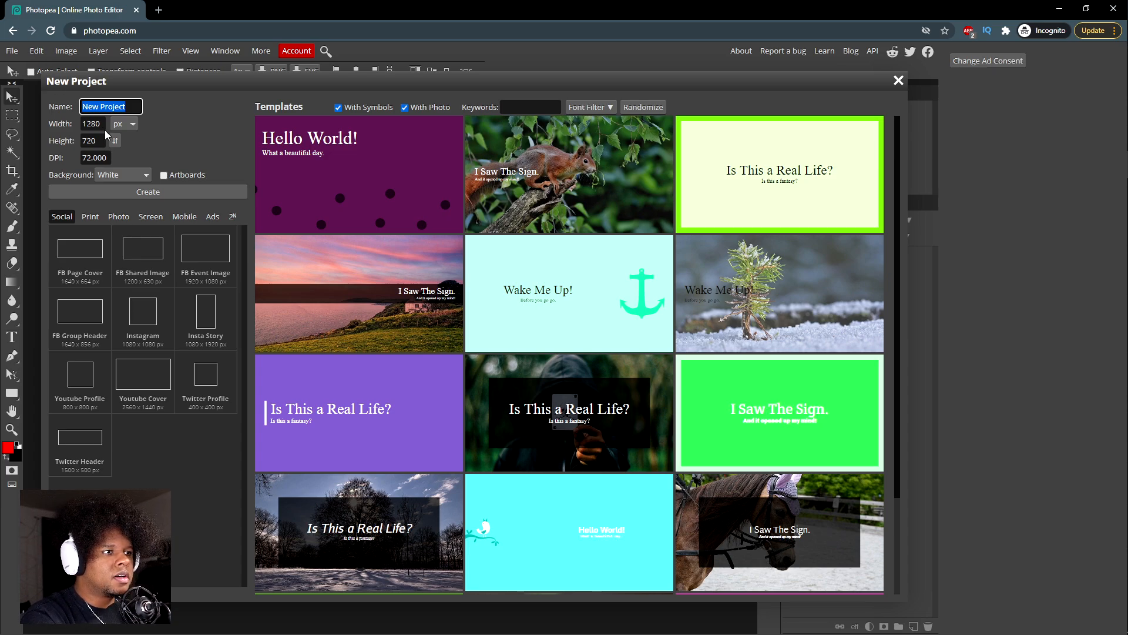
drag(103, 123, 74, 124)
text(1)
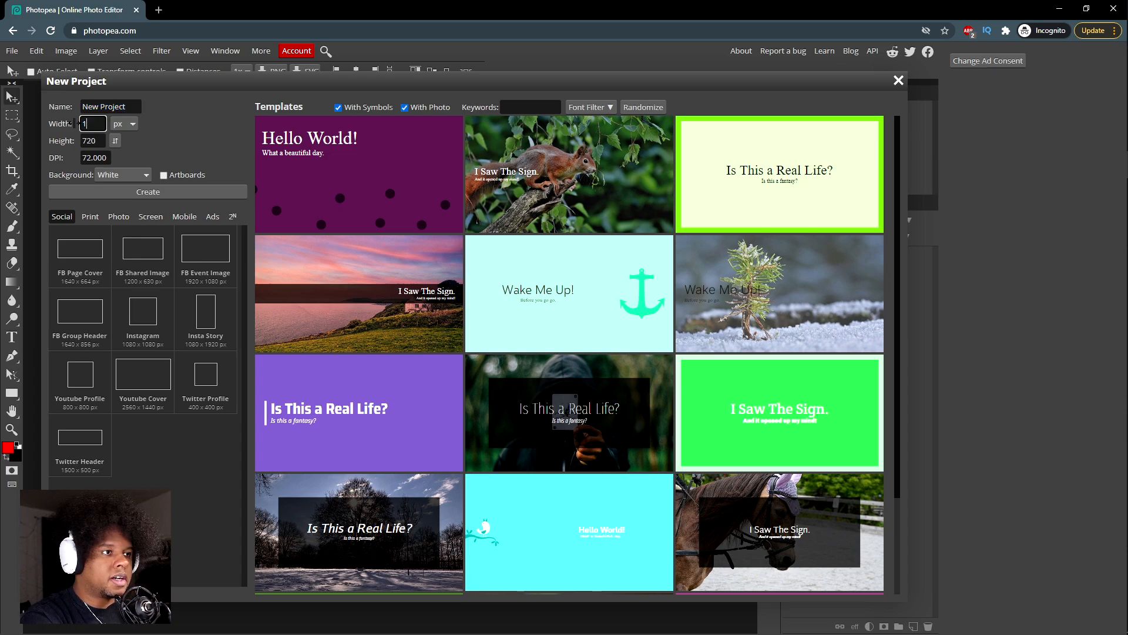
text(920)
key(Tab)
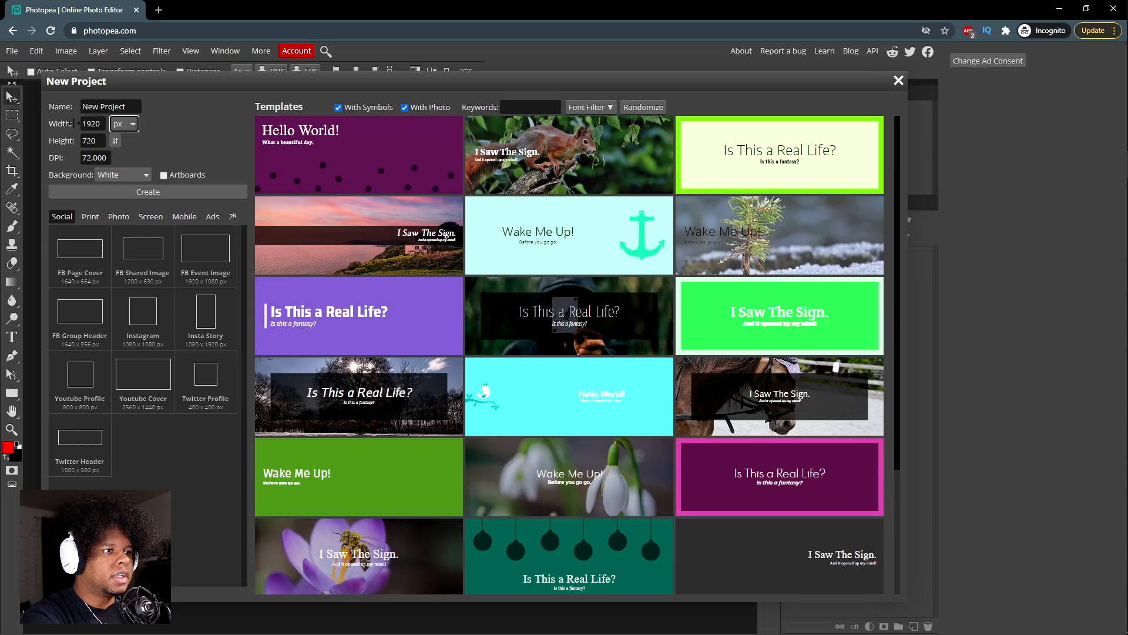
key(Tab)
text(1080)
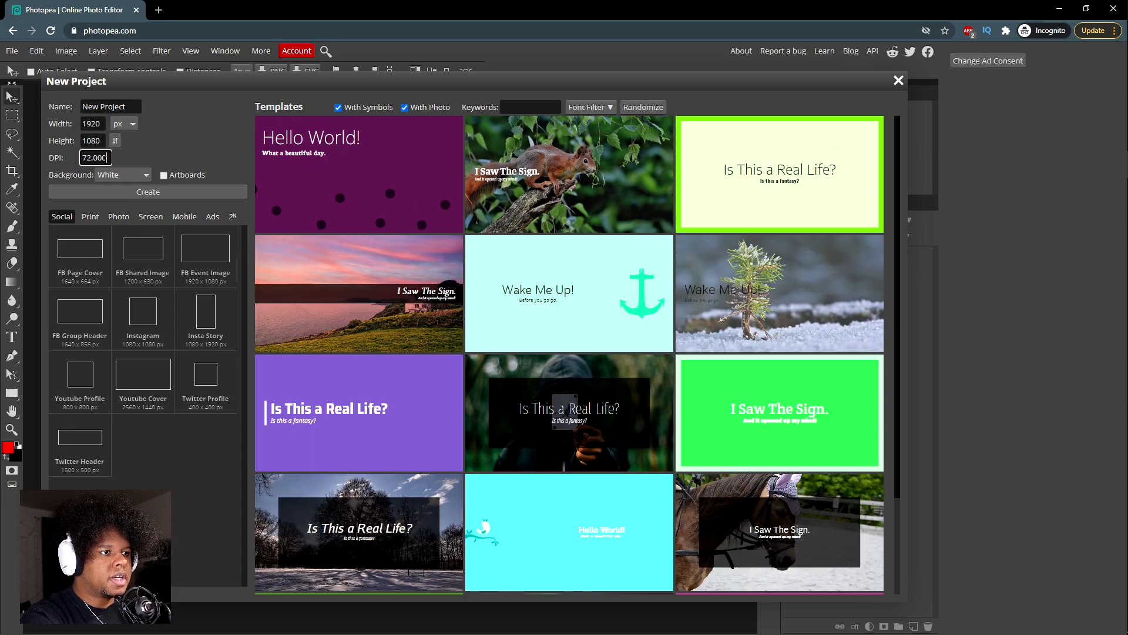
key(Tab)
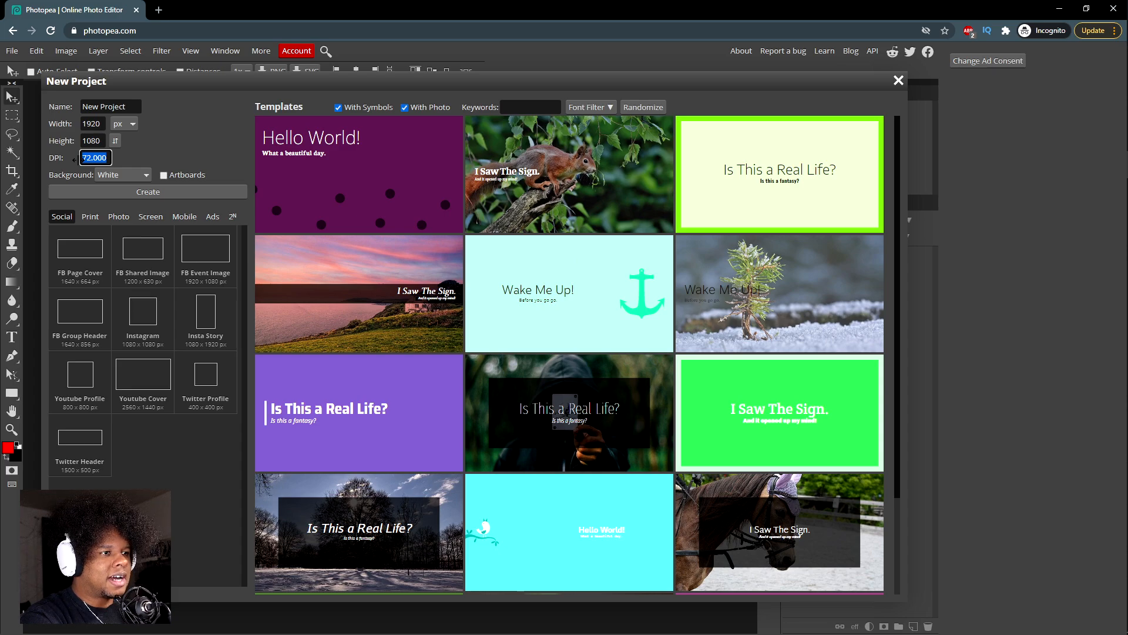
text(300)
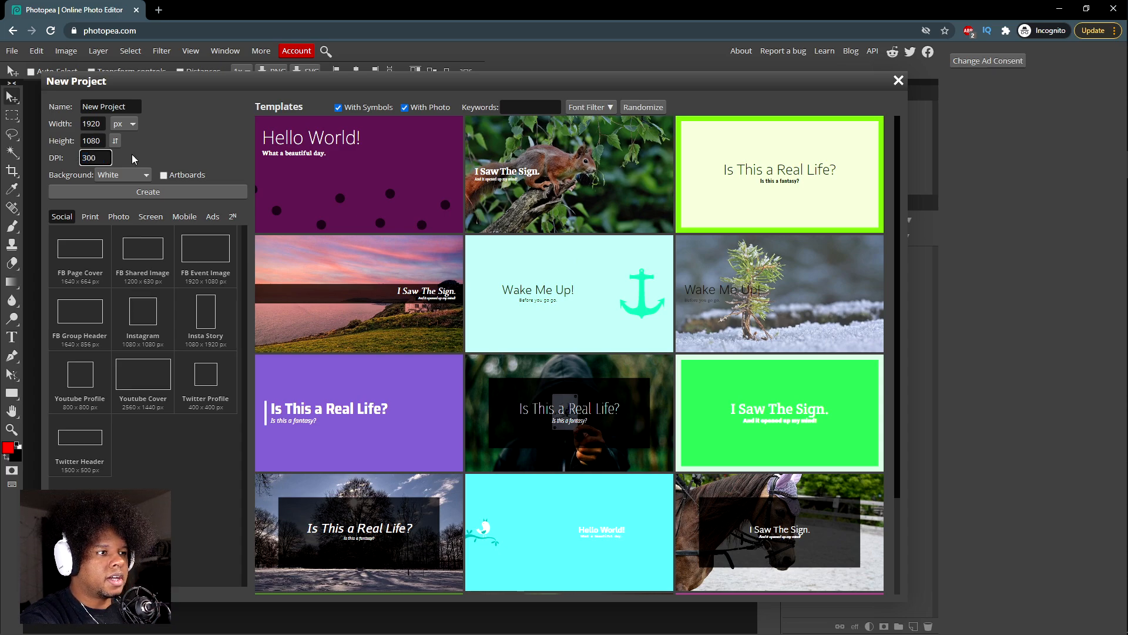
click(171, 146)
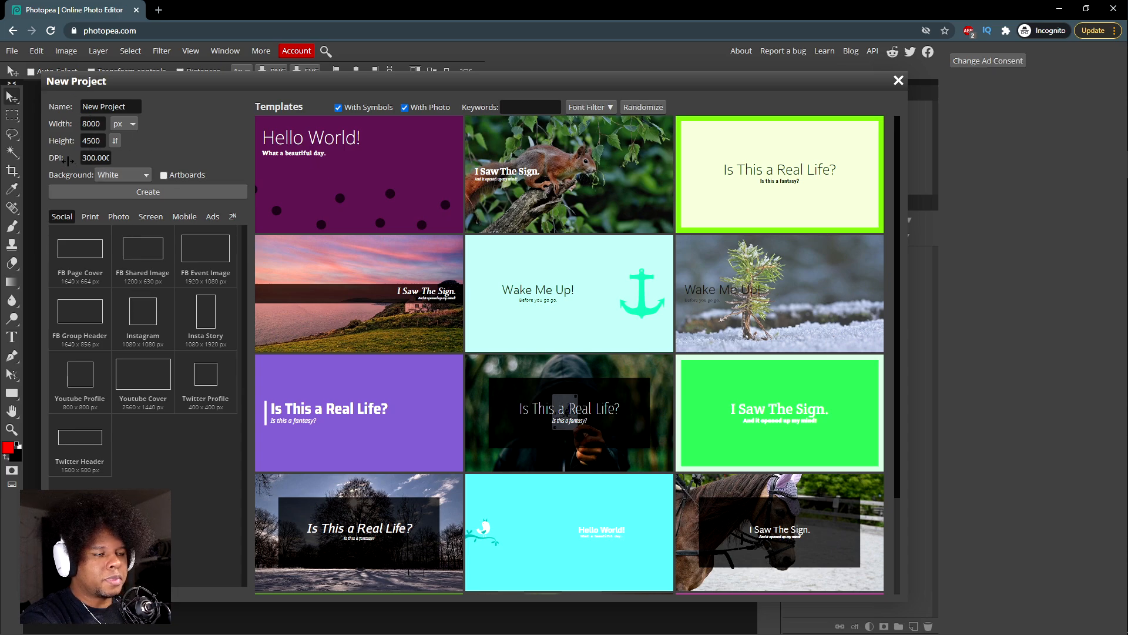
Step: Set the new project's width back to 1920 px and its height to 1080 px
click(92, 124)
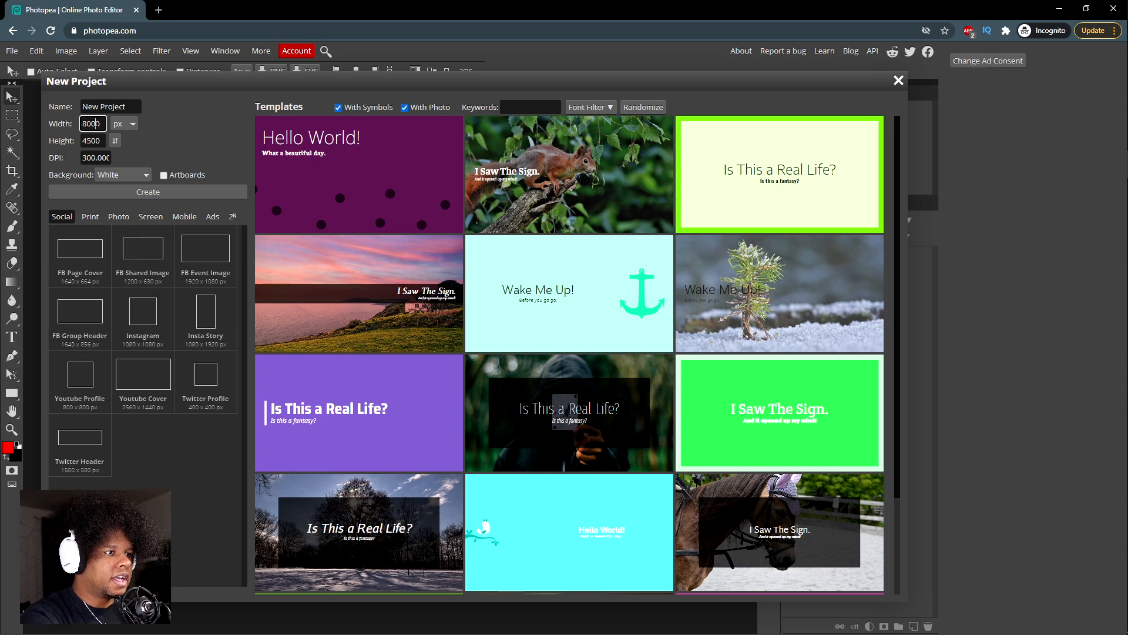
double_click(97, 123)
text(1920)
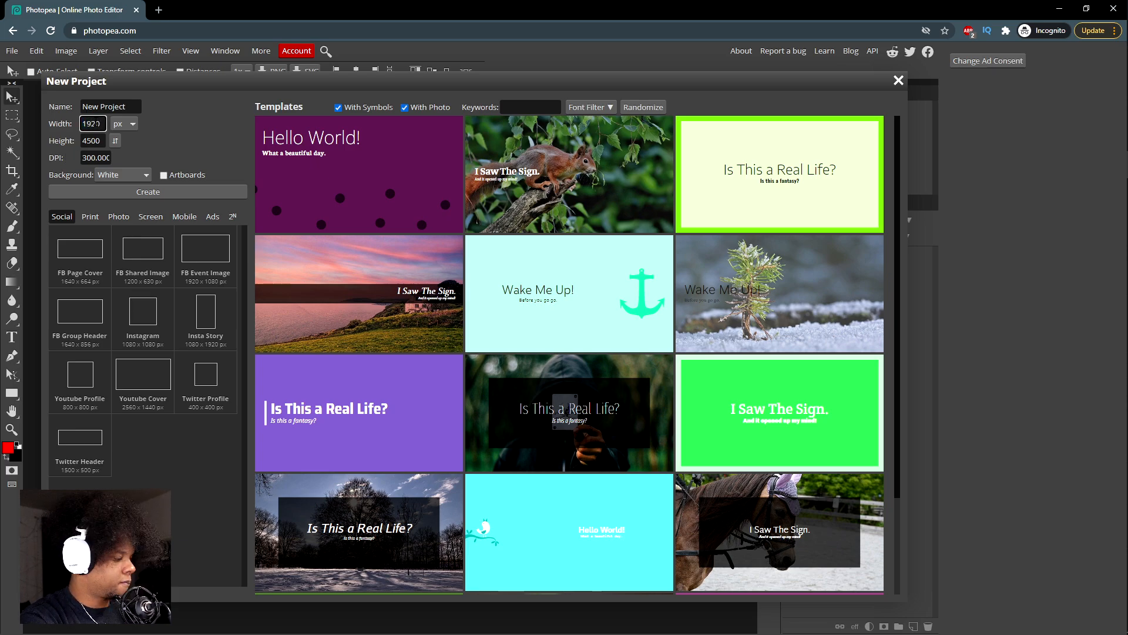
key(Tab)
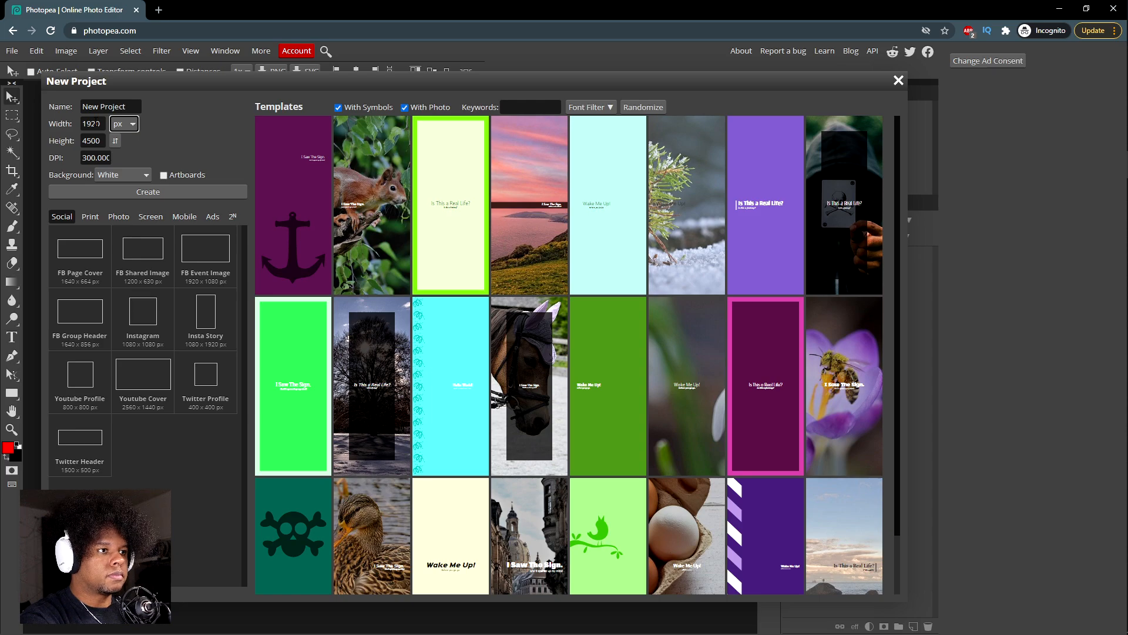
key(Tab)
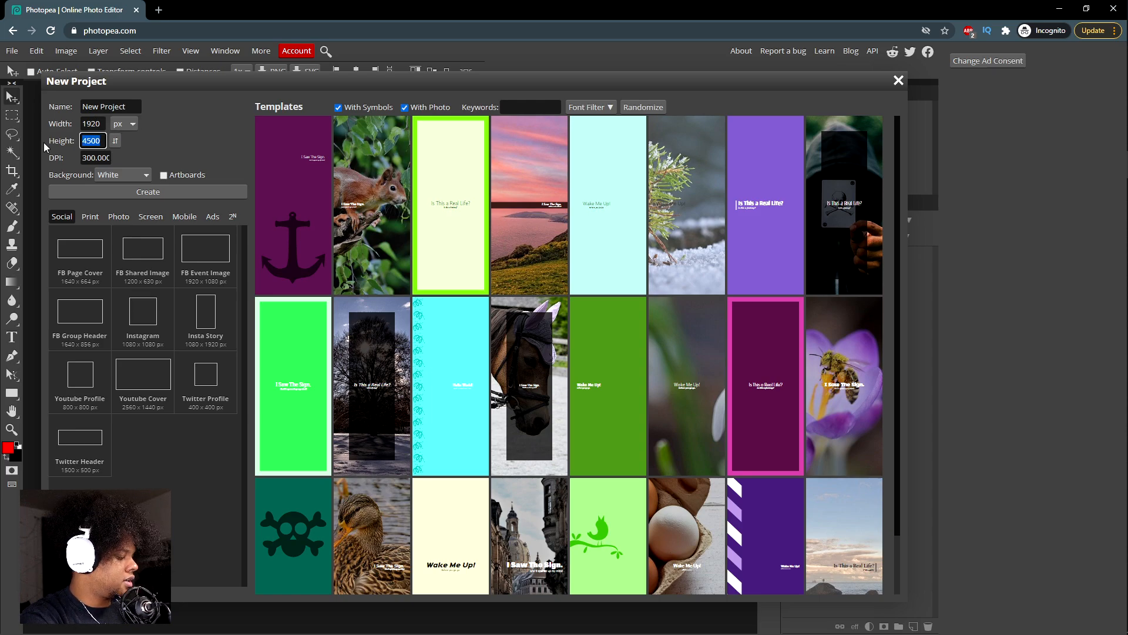
text(1080)
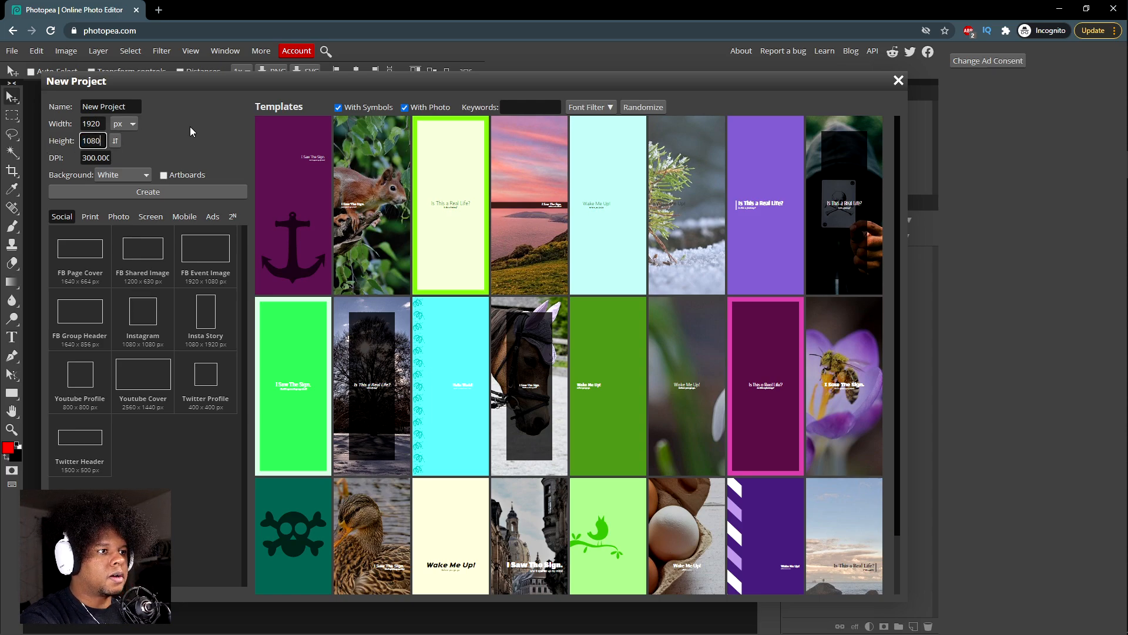
key(Tab)
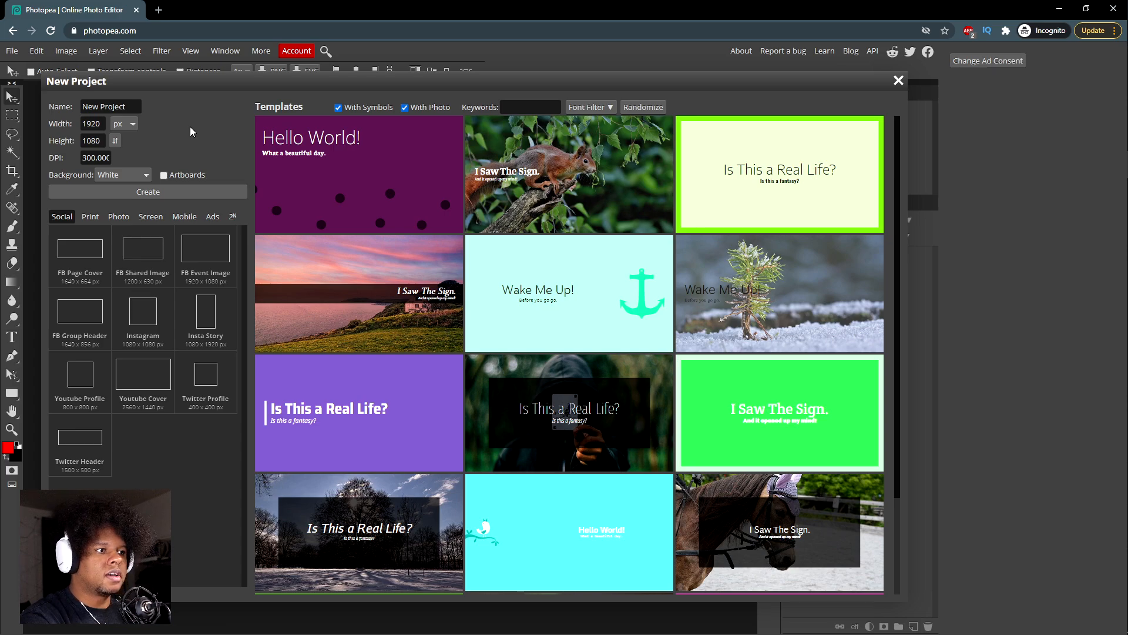
Step: Choose a transparent background for the new project and create it
click(123, 175)
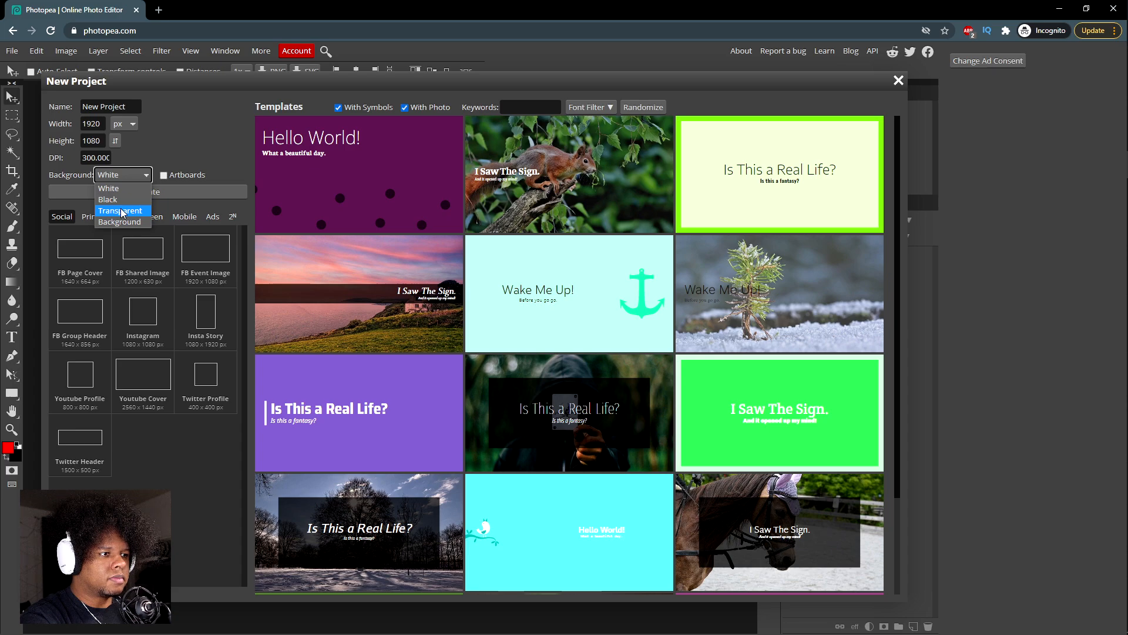
click(122, 211)
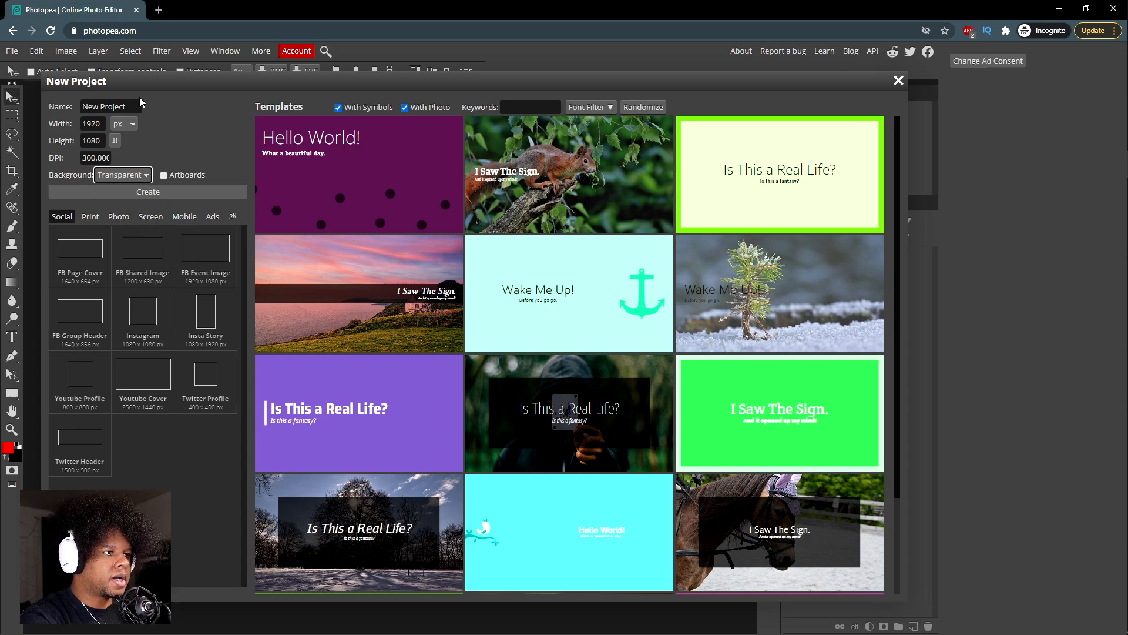
click(116, 201)
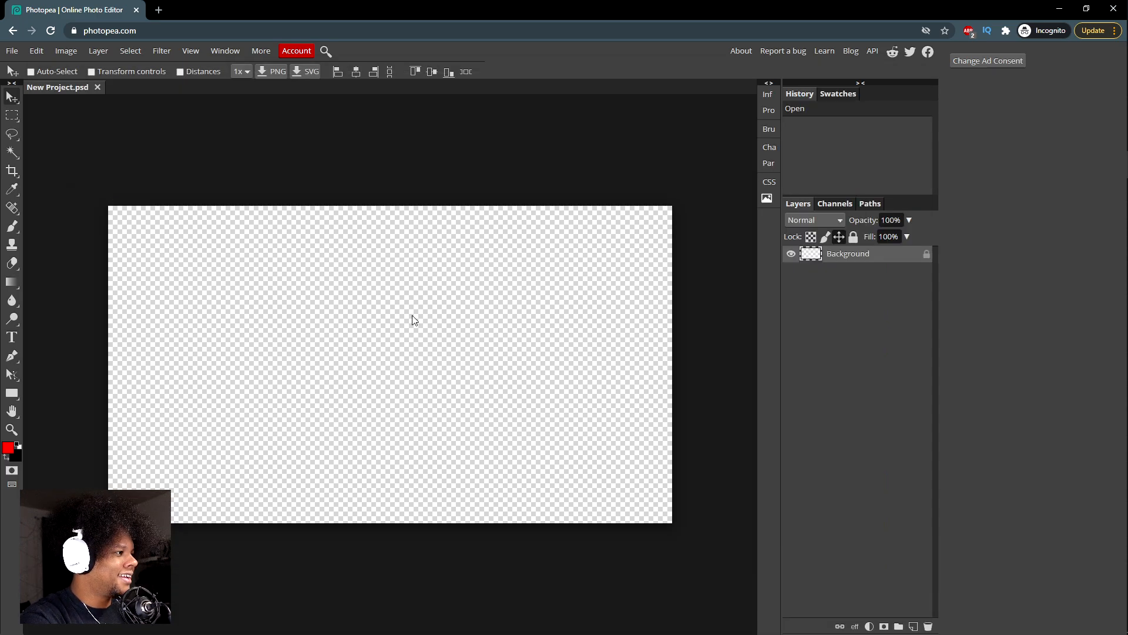
Step: Add a new layer and draw a rectangle shape covering the entire canvas on it
click(912, 626)
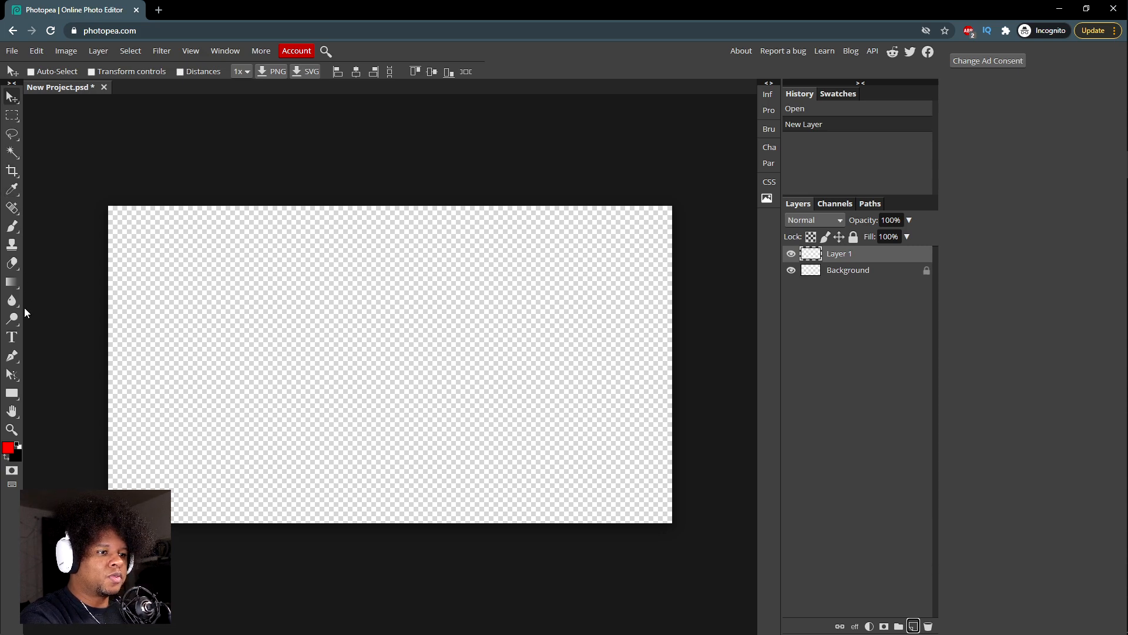
click(12, 393)
click(70, 394)
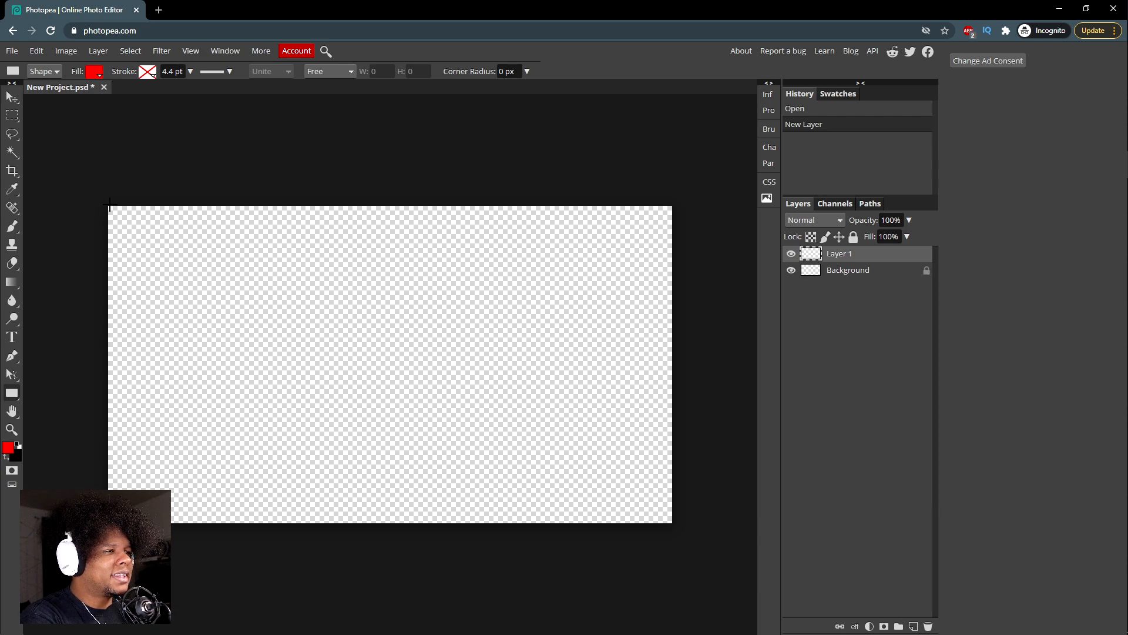
drag(110, 207, 670, 520)
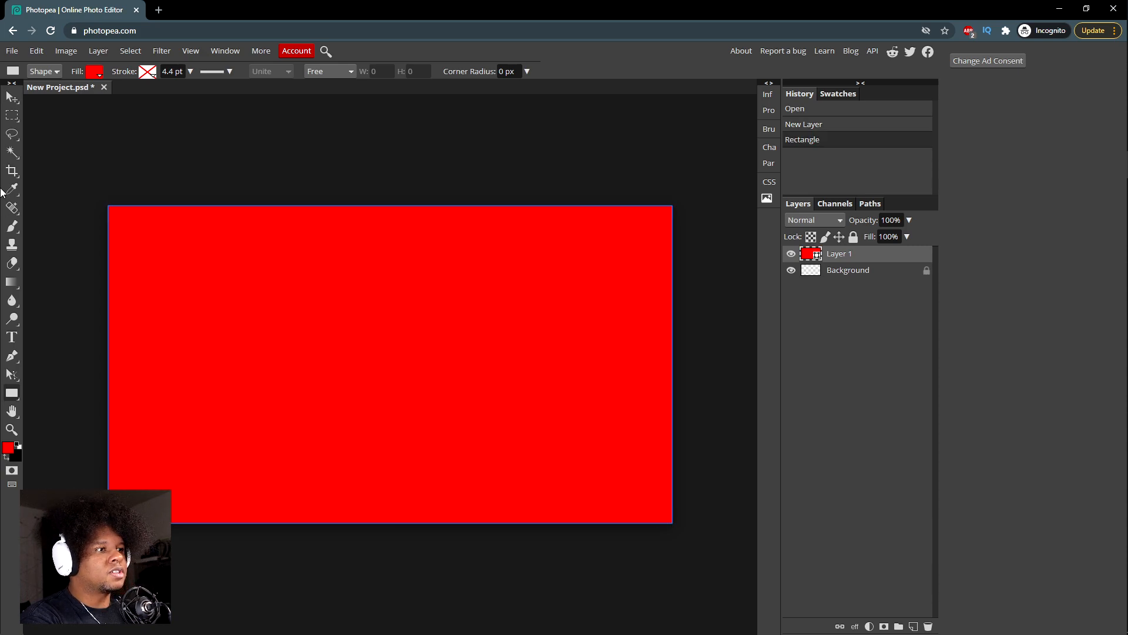
Step: Change the rectangle's fill to solid black
click(103, 75)
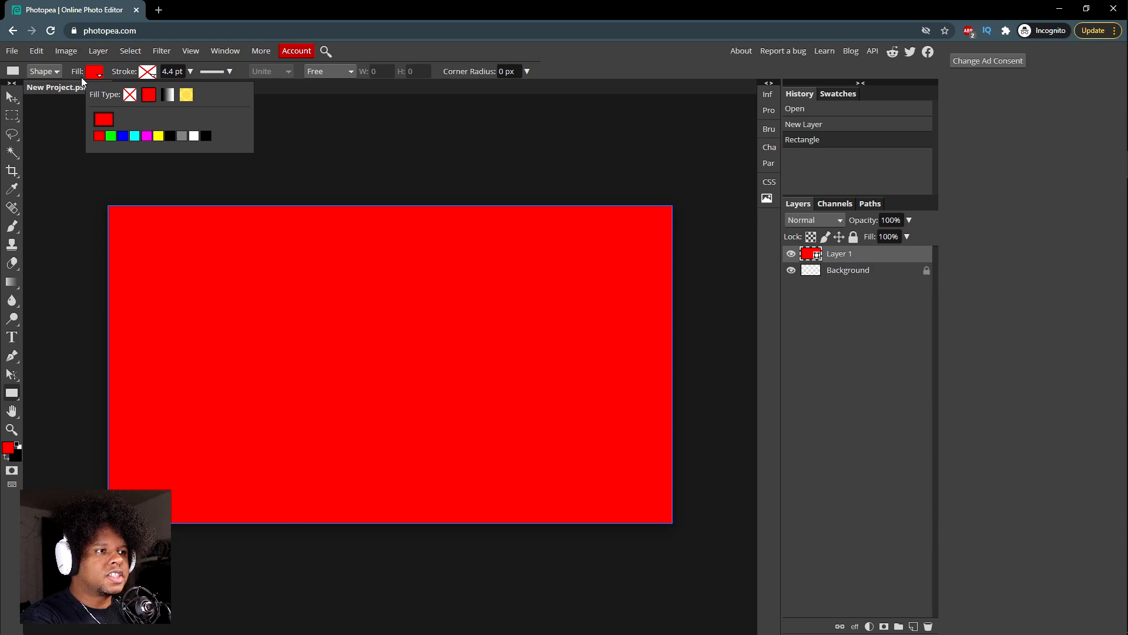
click(170, 137)
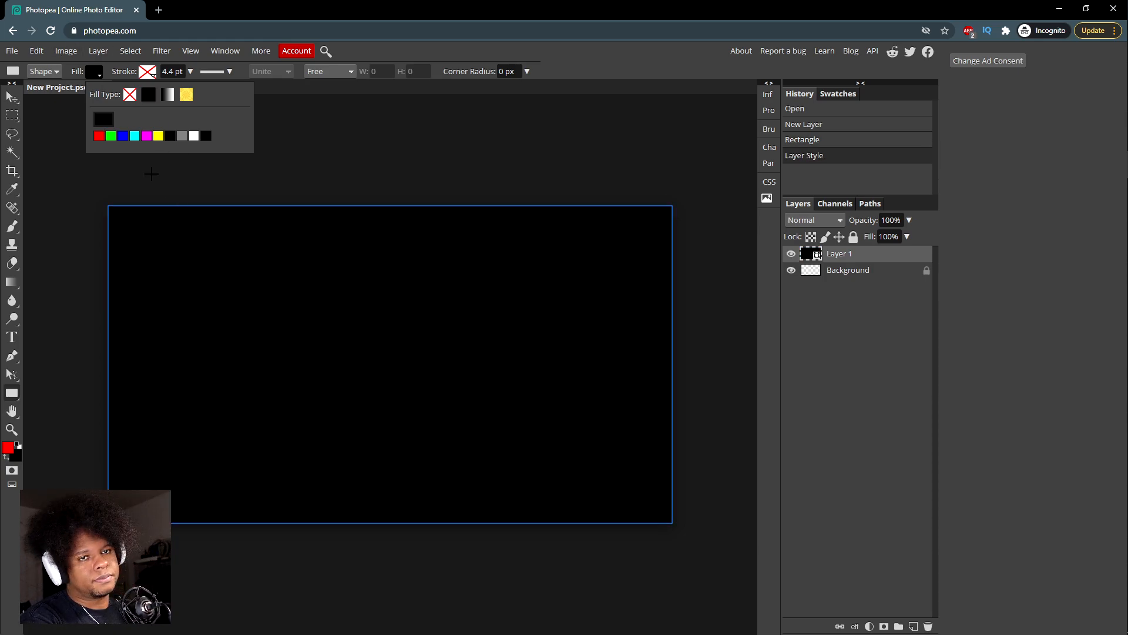
click(849, 283)
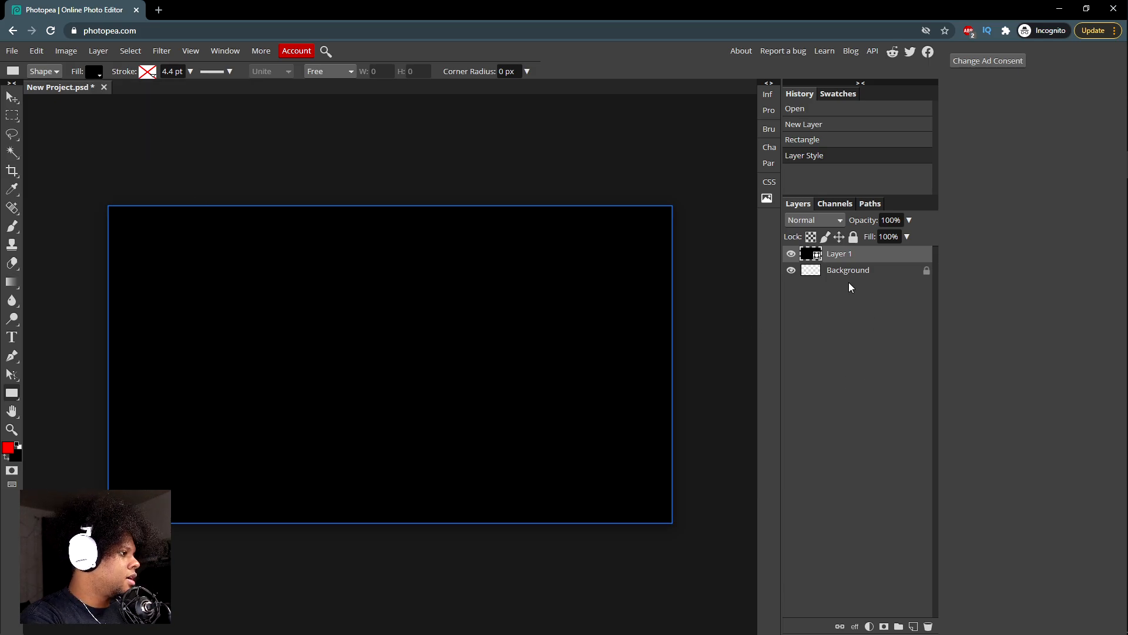
key(ctrl+t)
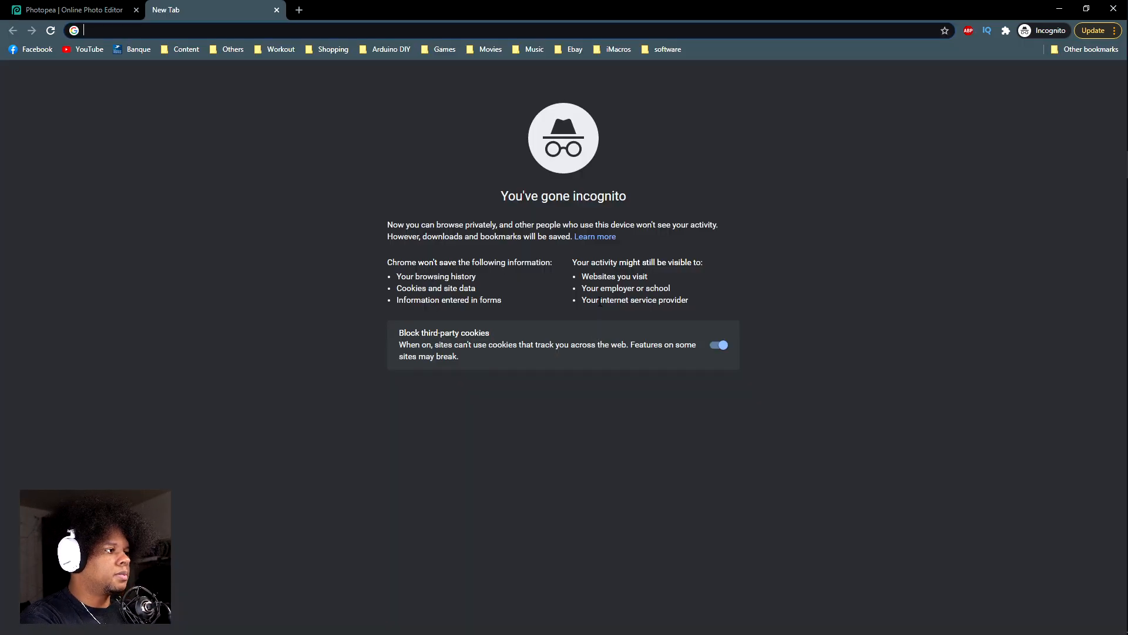
click(276, 10)
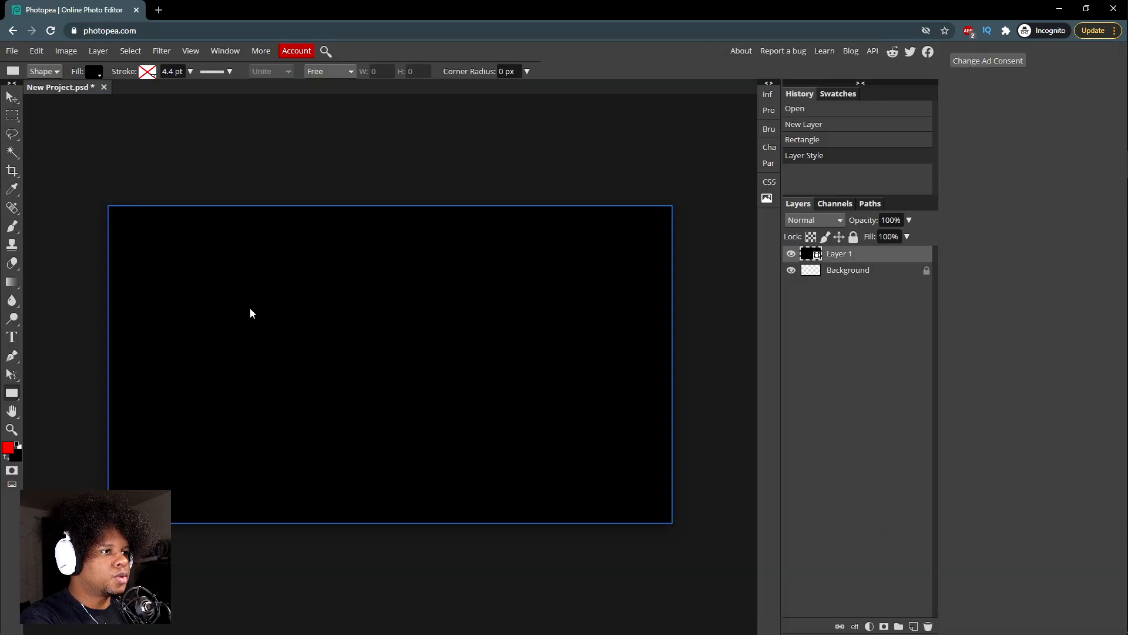
click(37, 50)
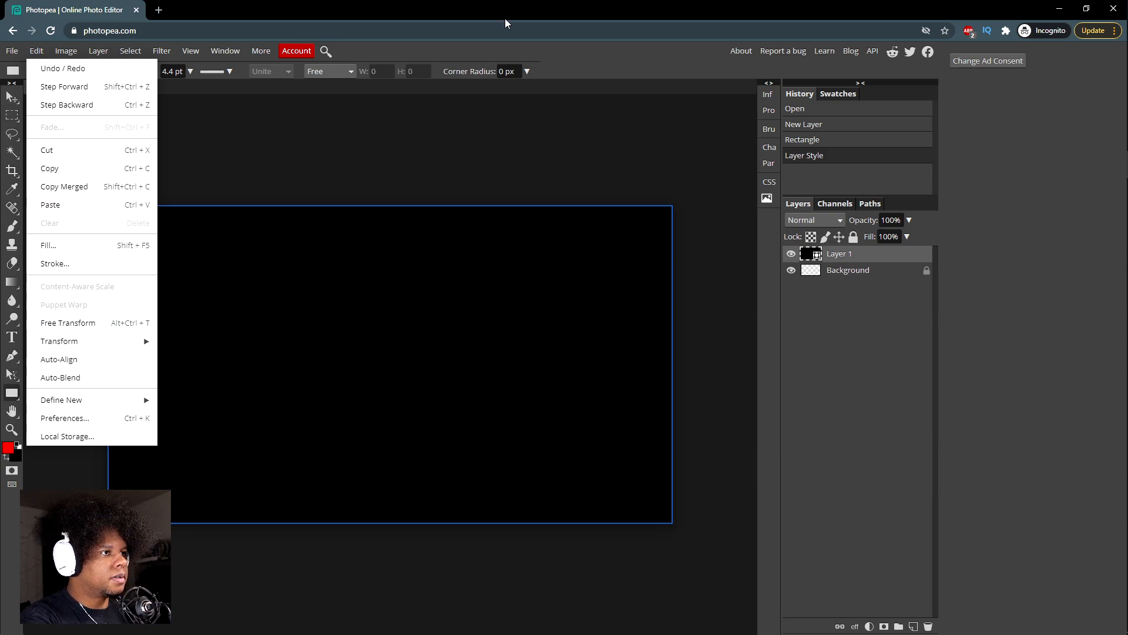
click(802, 291)
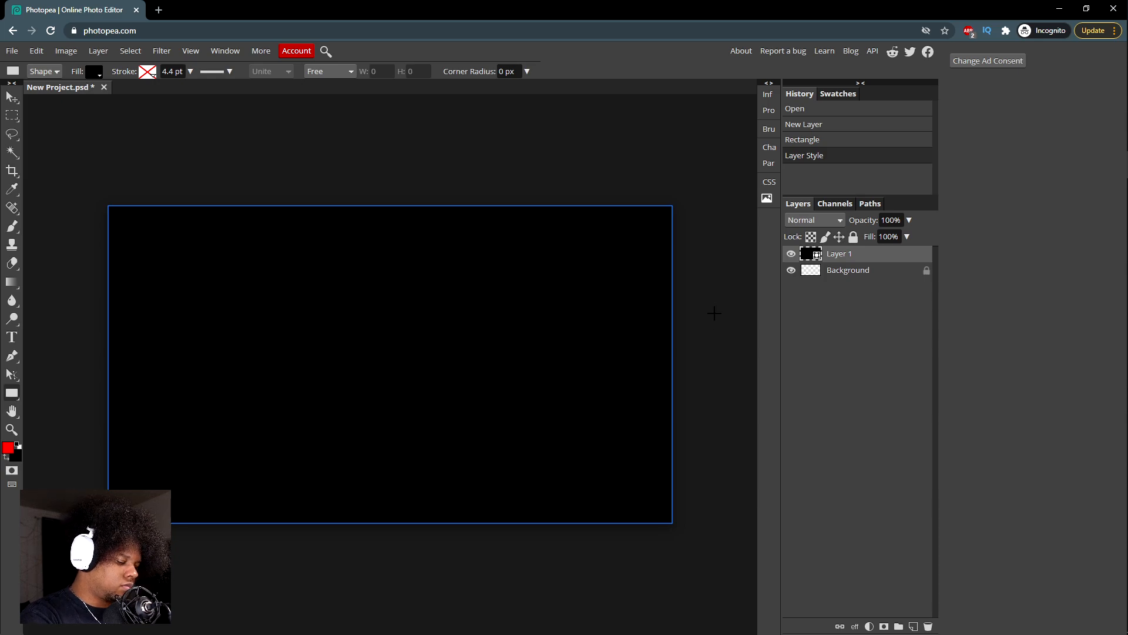
Step: Free-transform the black rectangle, scaling it proportionally to about 77% and moving it near the middle of the canvas
key(ctrl+t)
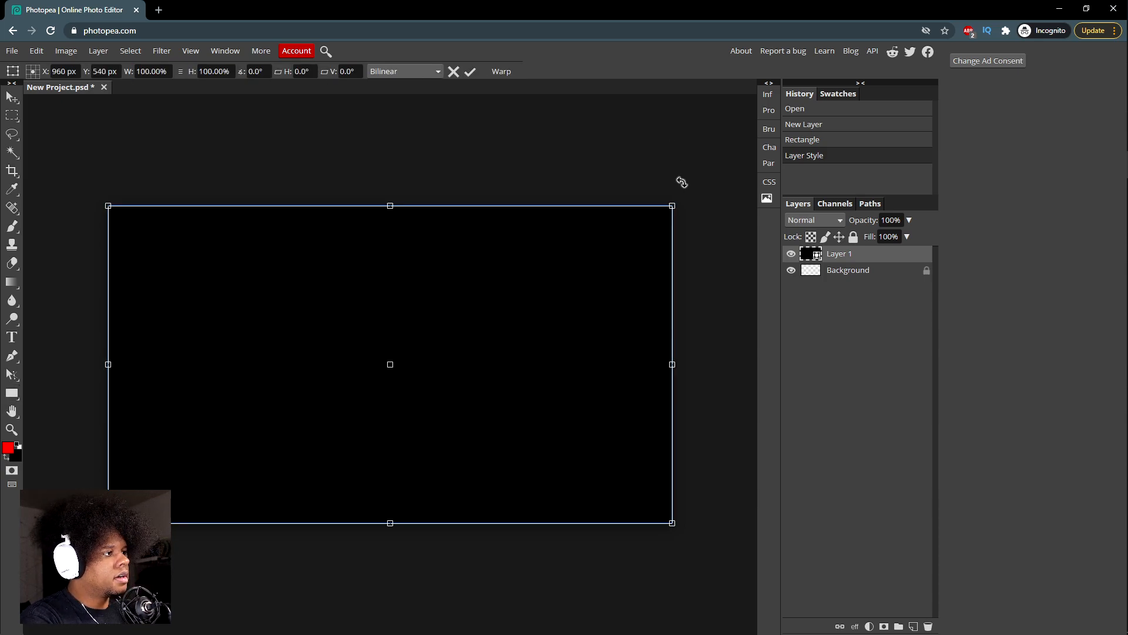
drag(673, 206, 533, 313)
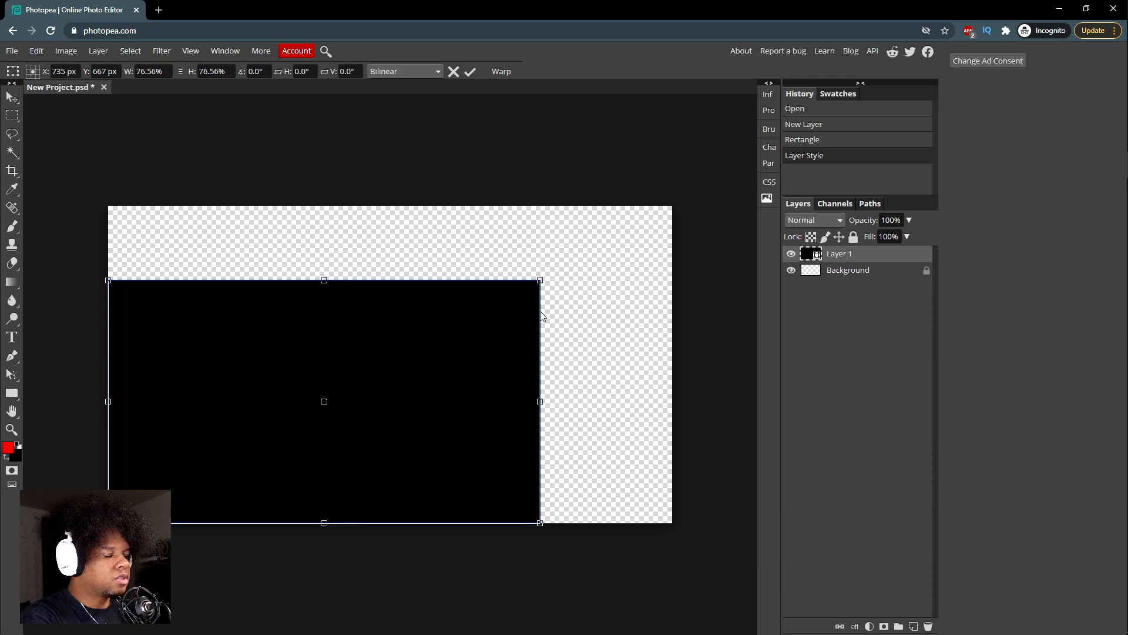
drag(444, 369, 519, 323)
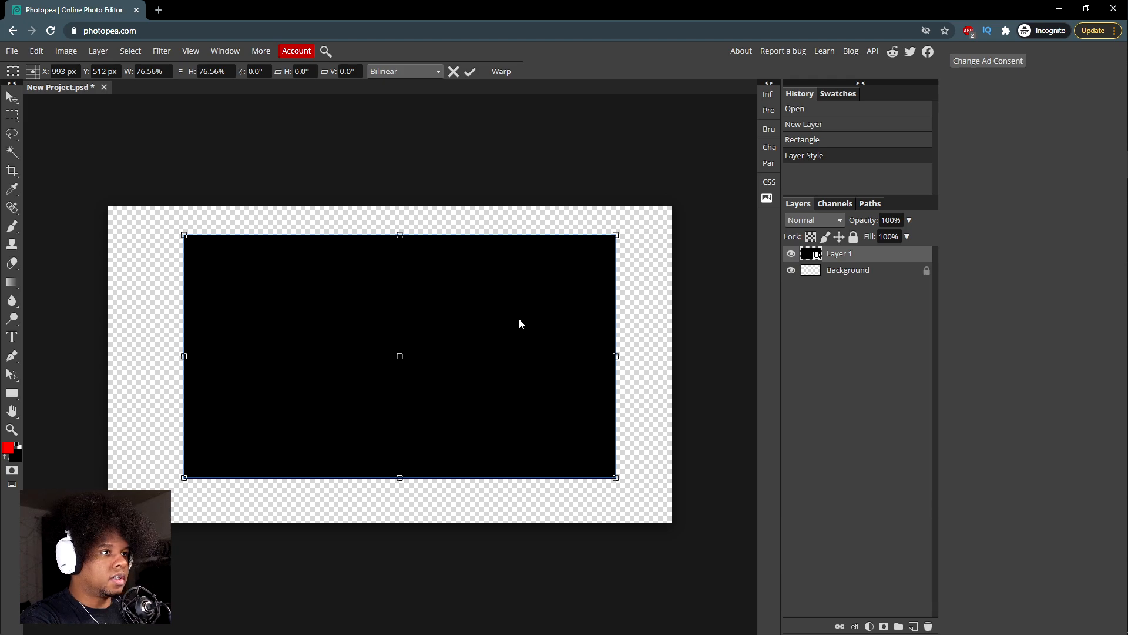
key(Return)
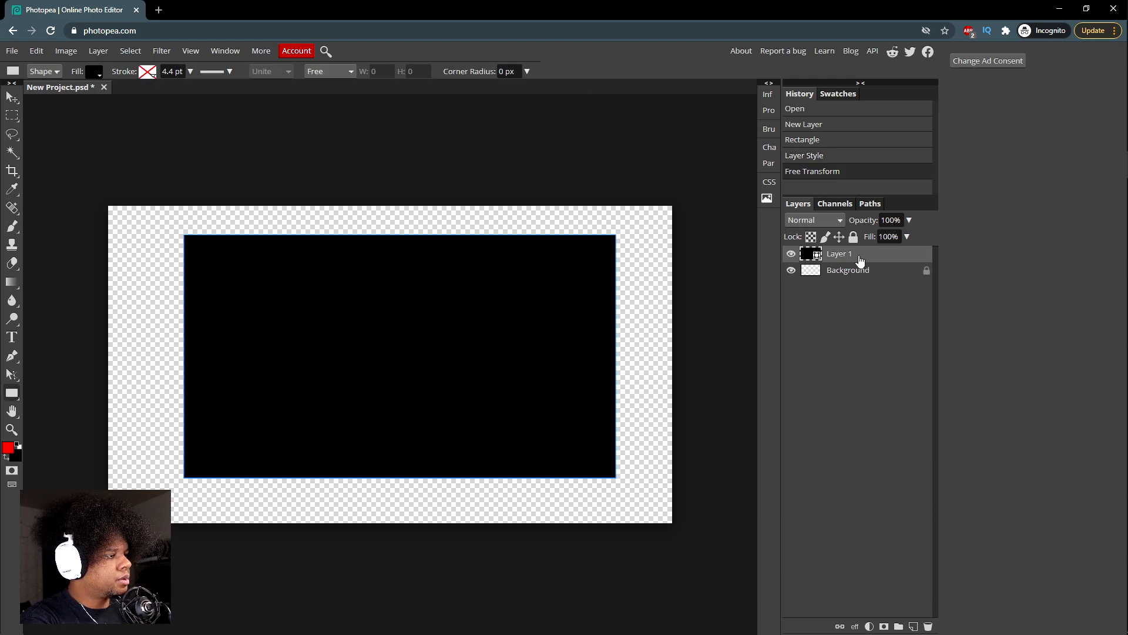
Step: Select the whole canvas and align the black rectangle to its horizontal and vertical centre
key(ctrl+a)
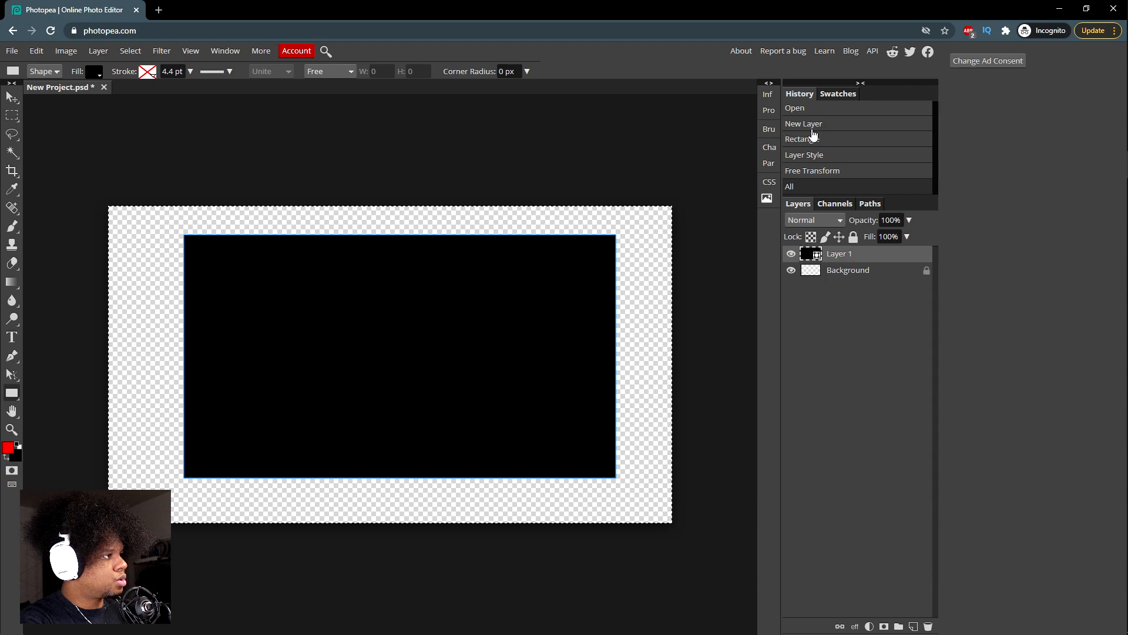
click(12, 97)
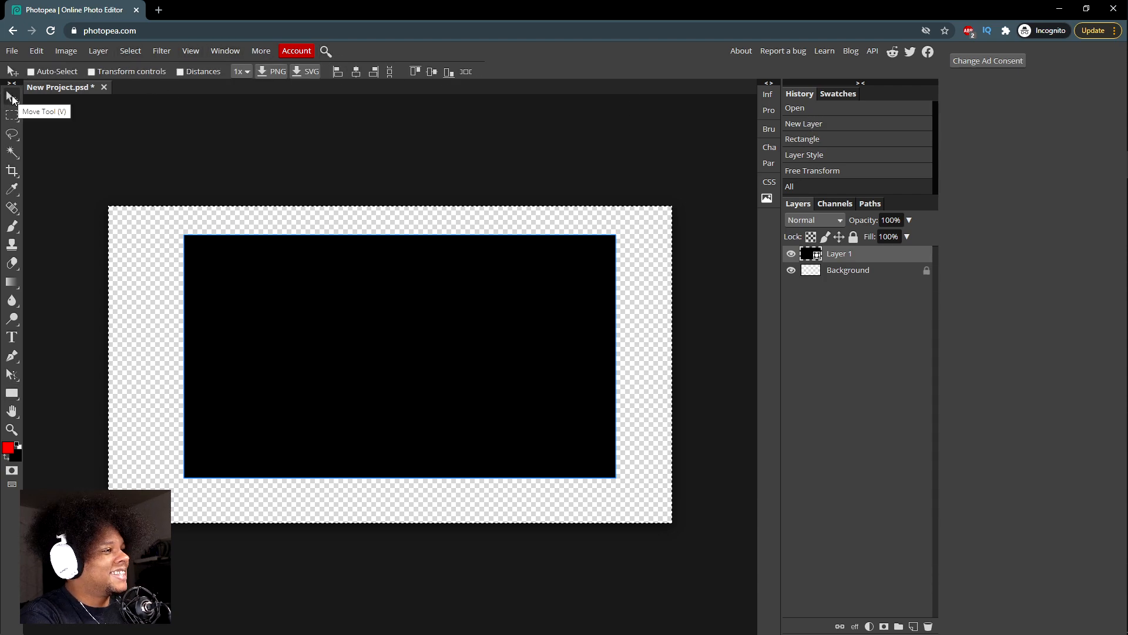
click(356, 72)
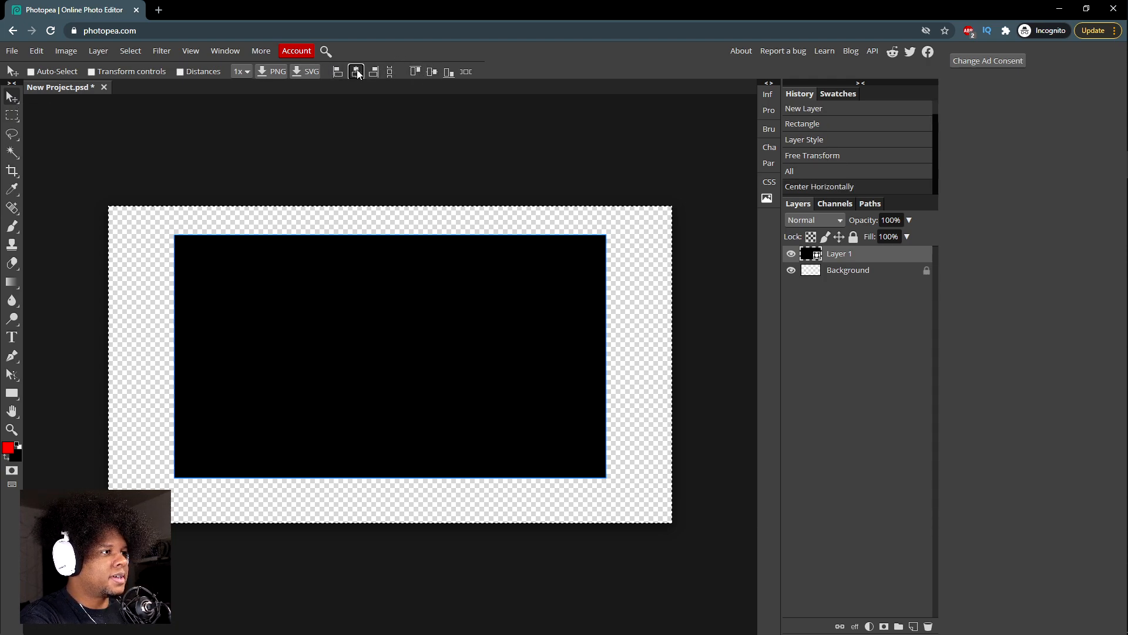
click(432, 72)
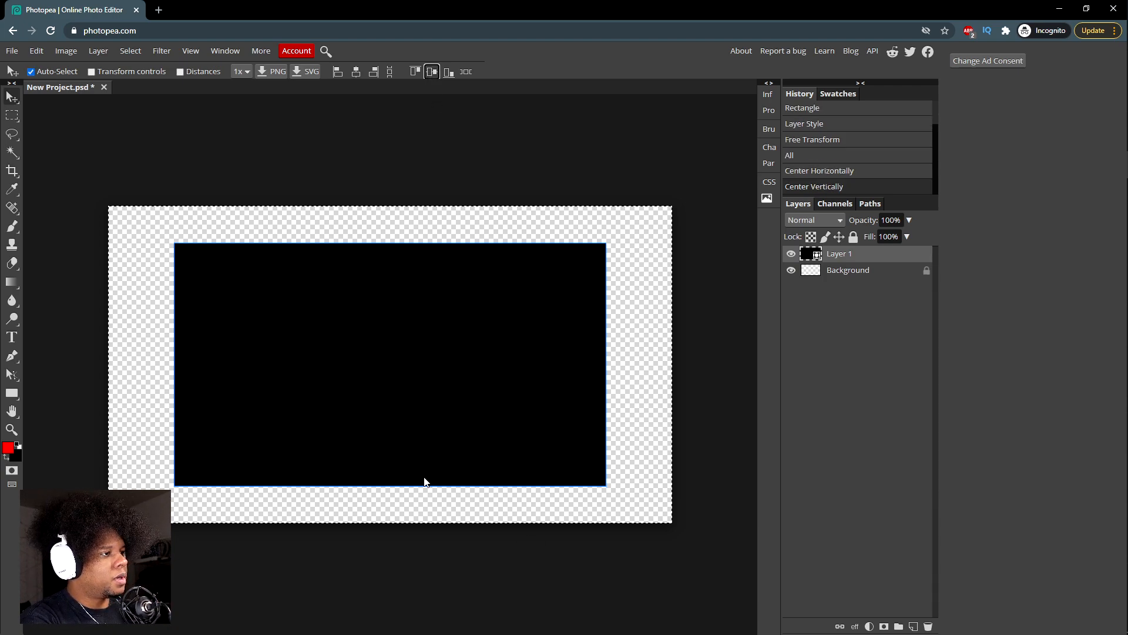
Step: Clear the selection, duplicate the black rectangle's layer and shrink the copy slightly inward from its upper-right corner
key(ctrl+d)
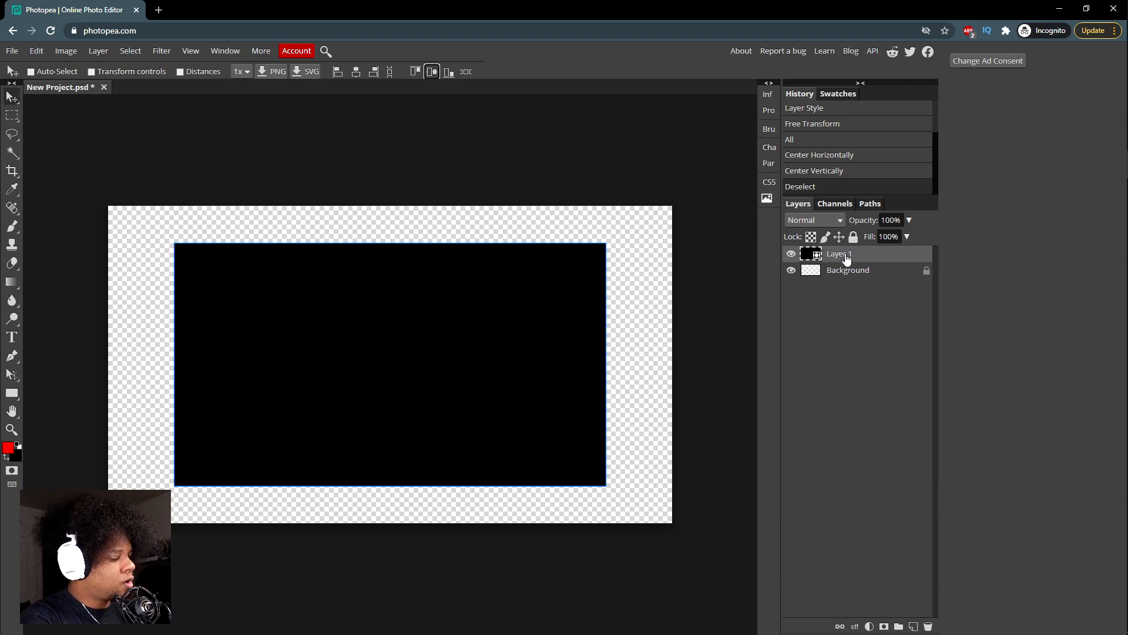
drag(845, 254, 845, 244)
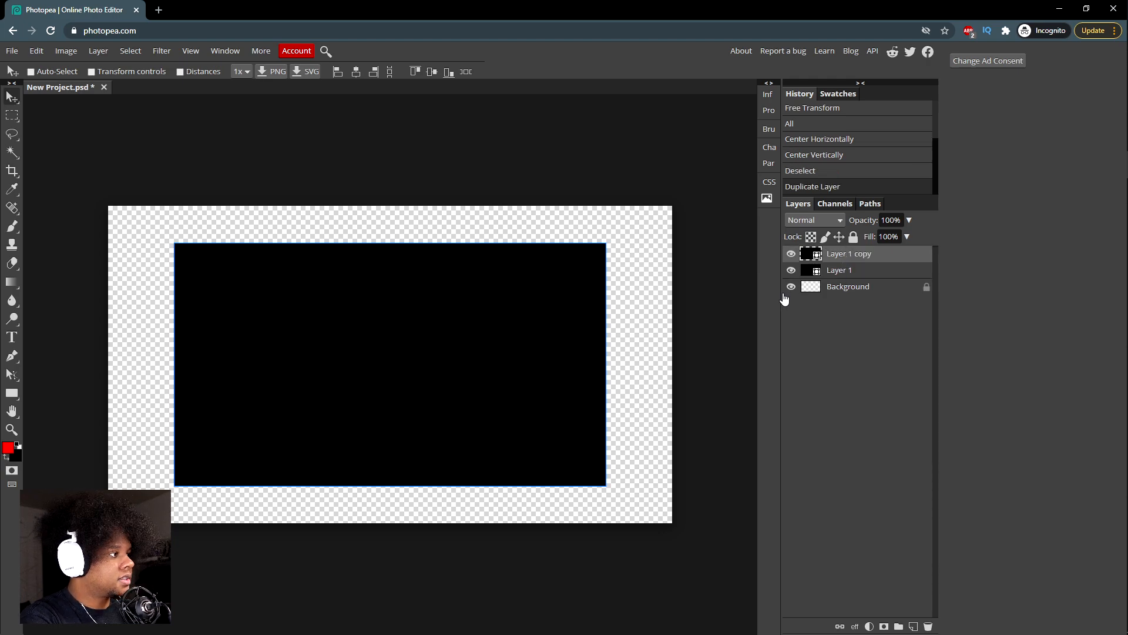
key(ctrl)
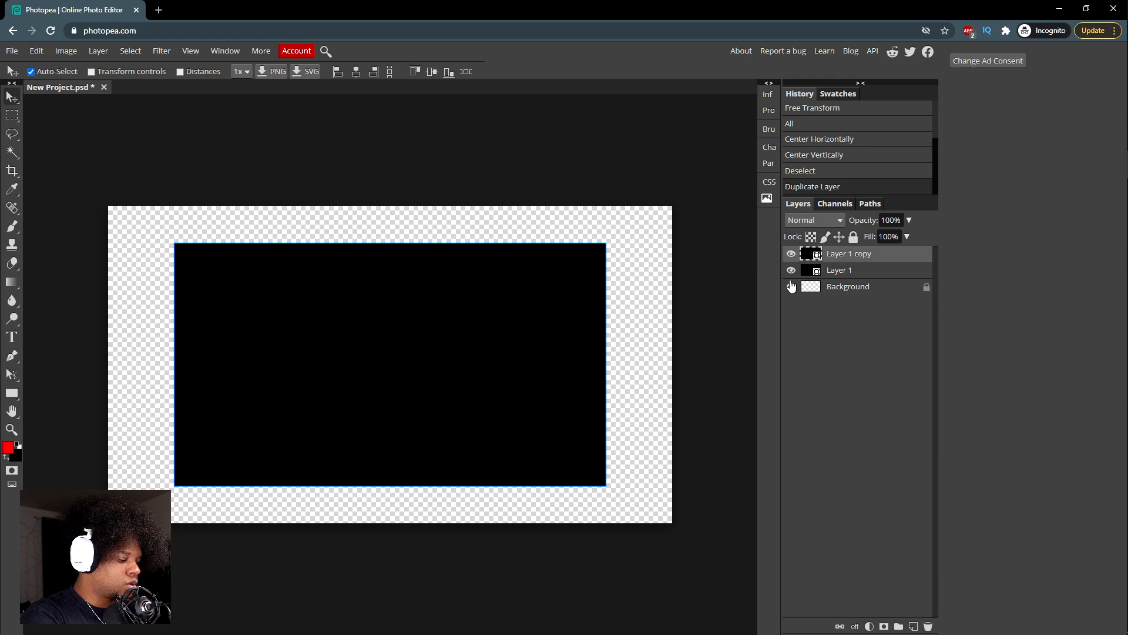
key(ctrl+t)
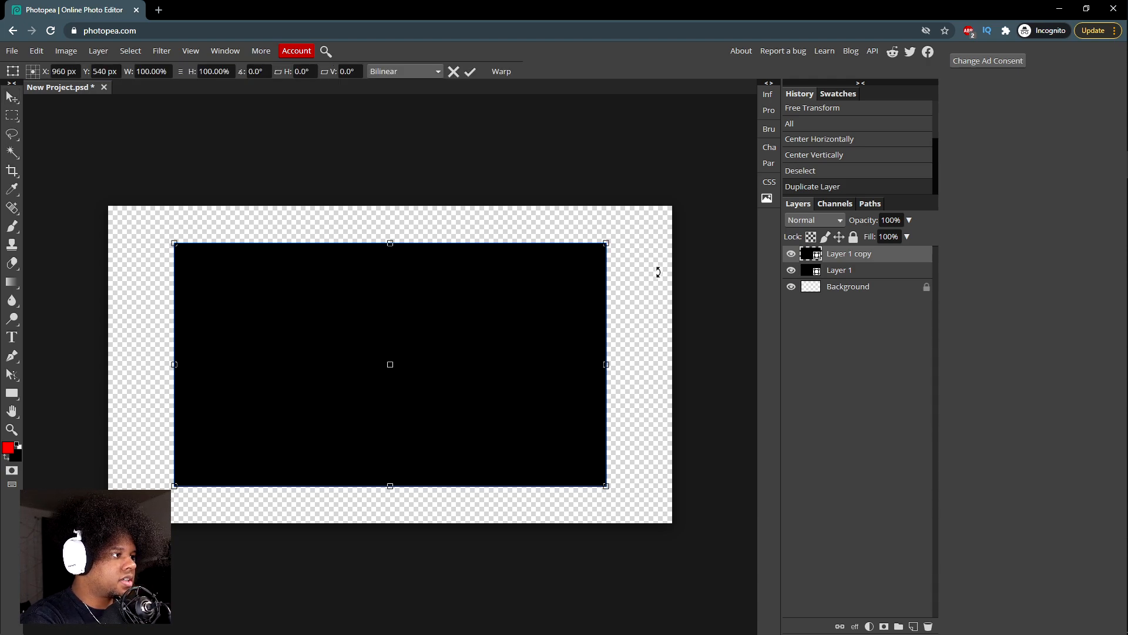
drag(606, 243, 602, 254)
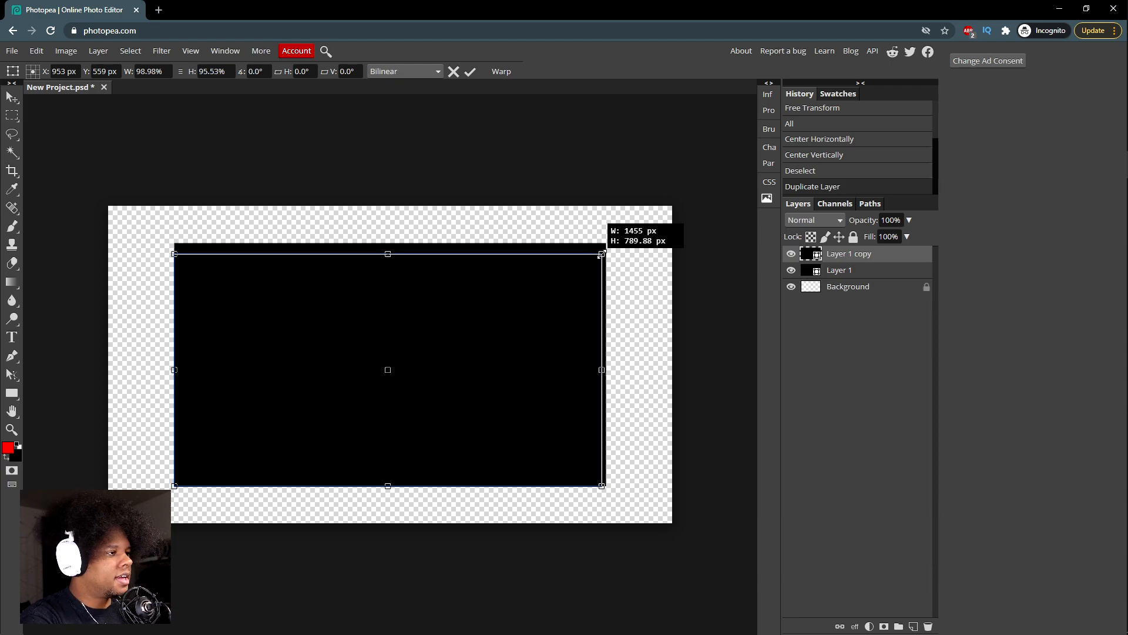
drag(602, 254, 599, 264)
key(Return)
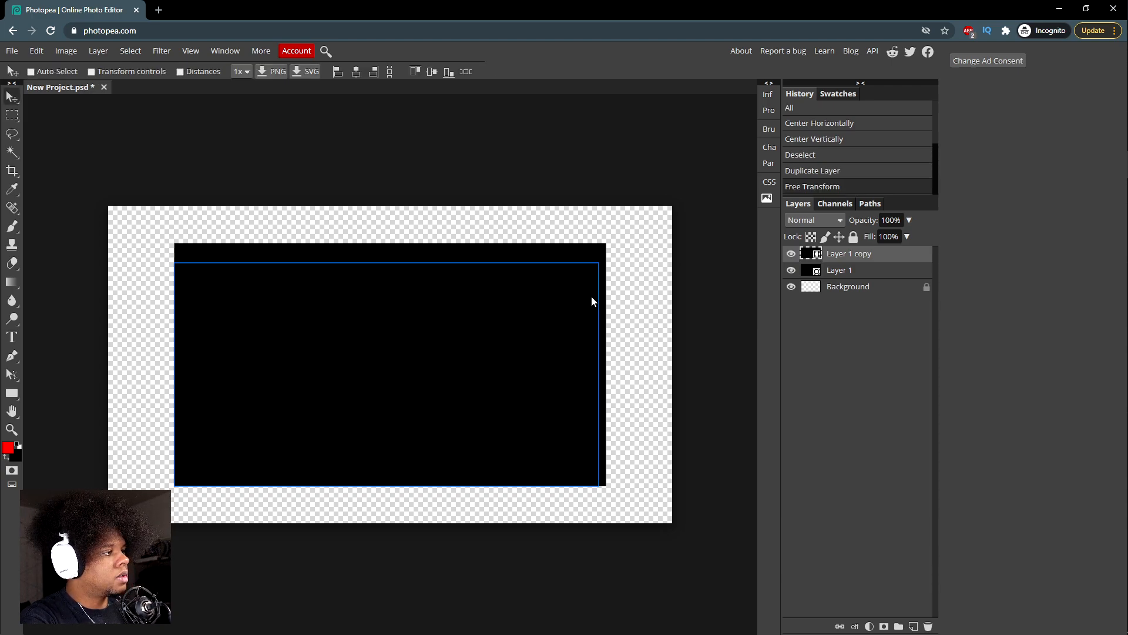
Step: Change the fill of the smaller rectangle copy to solid grey
key(u)
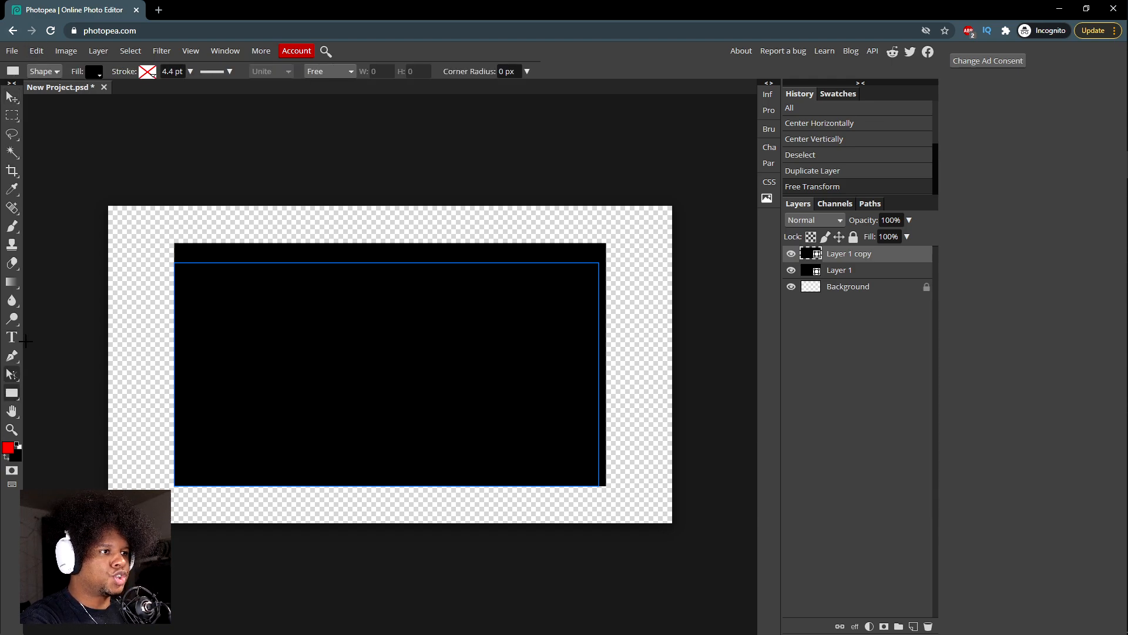
click(96, 75)
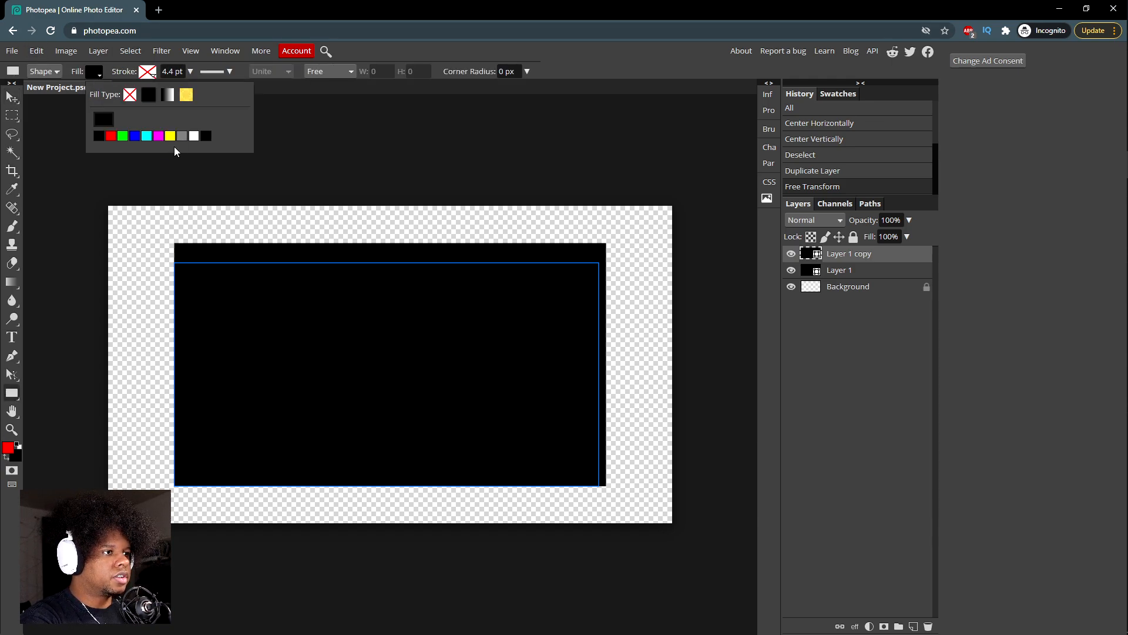
click(181, 136)
click(849, 261)
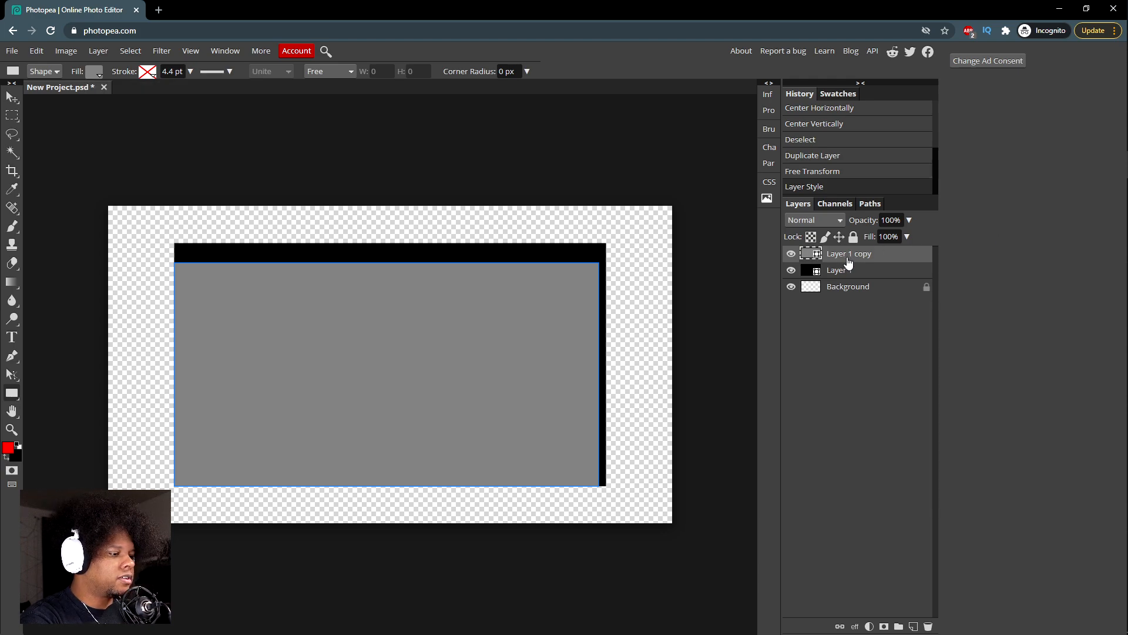
Step: Centre the grey rectangle horizontally and vertically on the whole canvas, and clear the selection
key(ctrl+a)
key(v)
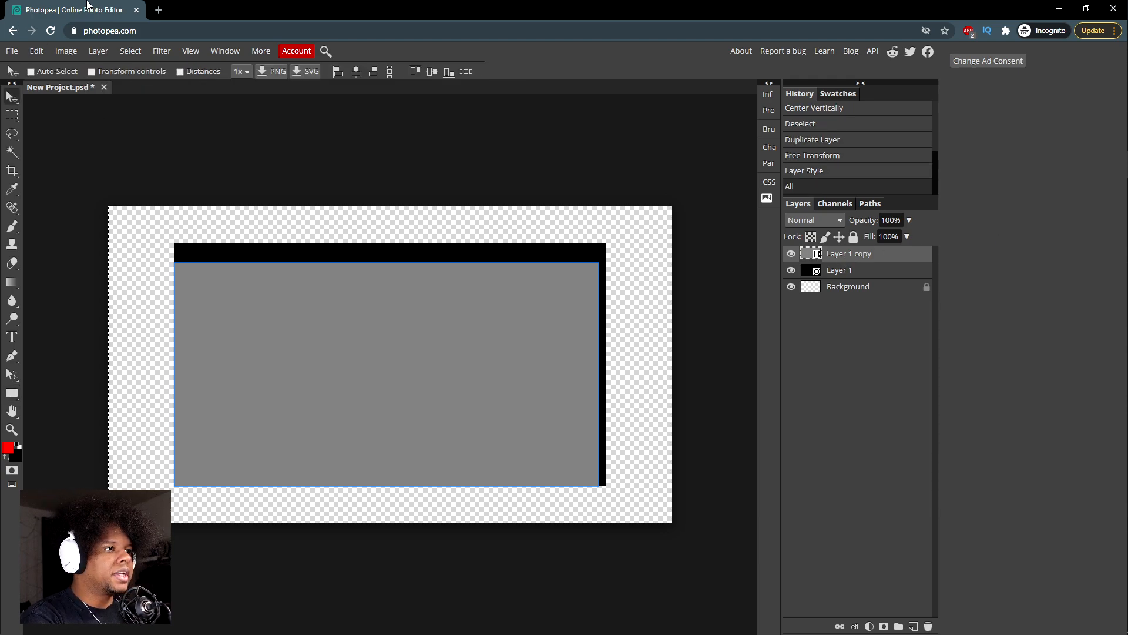
click(357, 72)
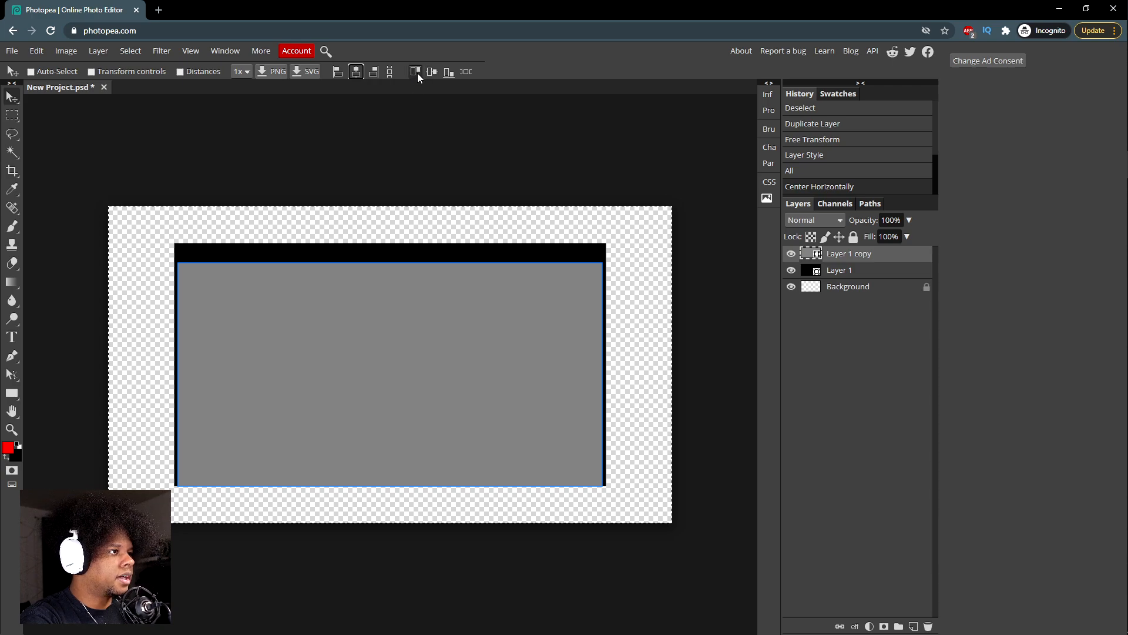
click(432, 72)
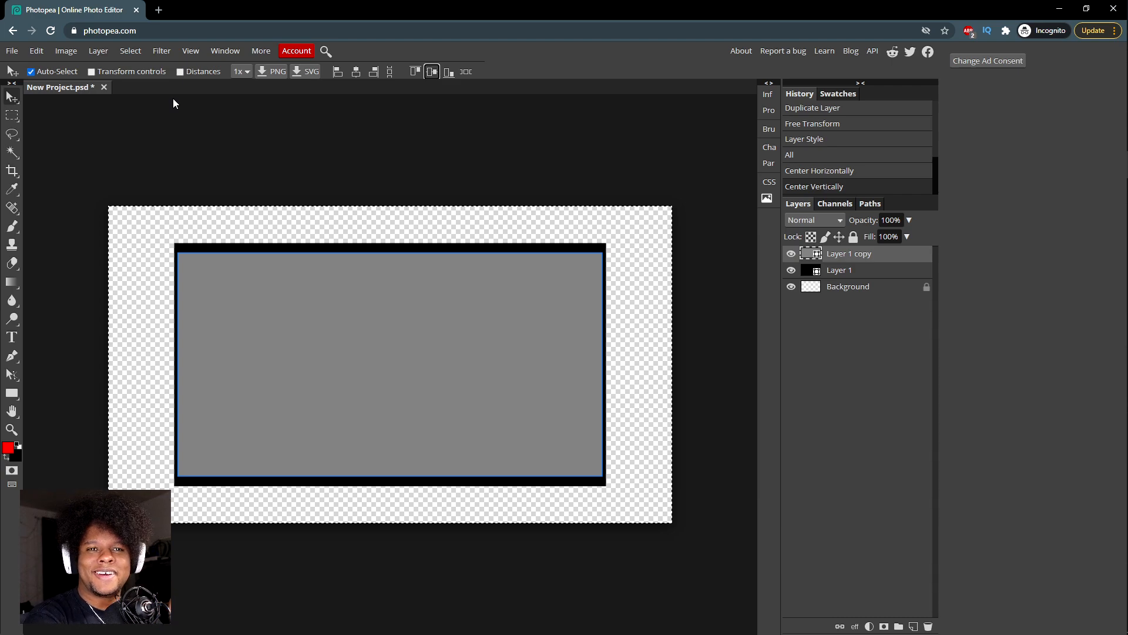
key(ctrl+d)
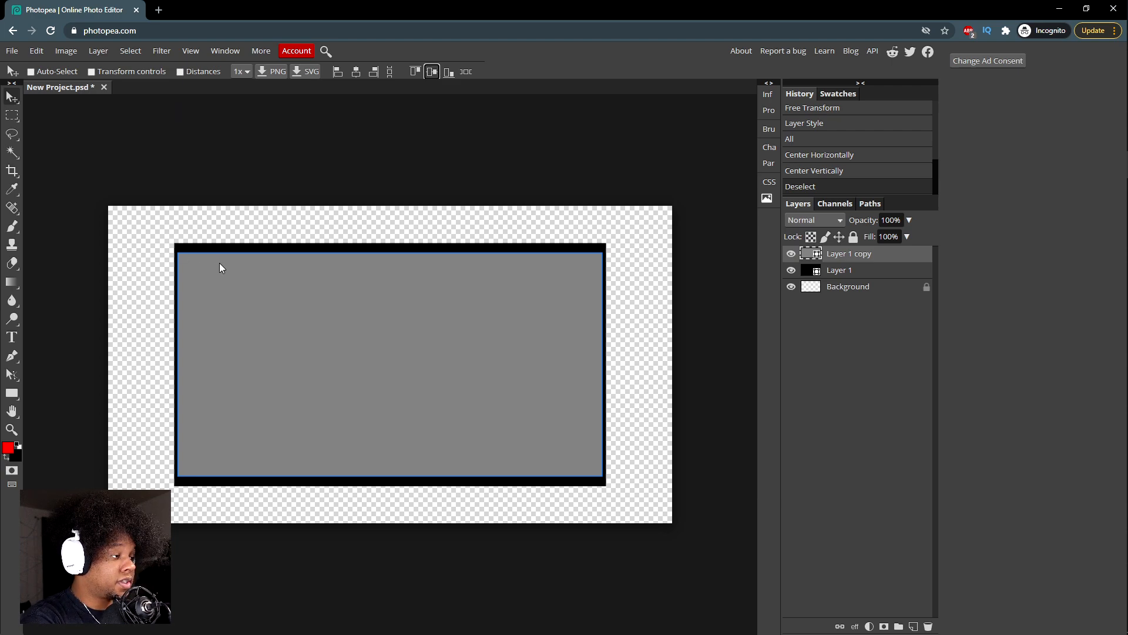
Step: Draw a wide, low rectangle over the lower black border of the frame and fill it with cyan
click(11, 393)
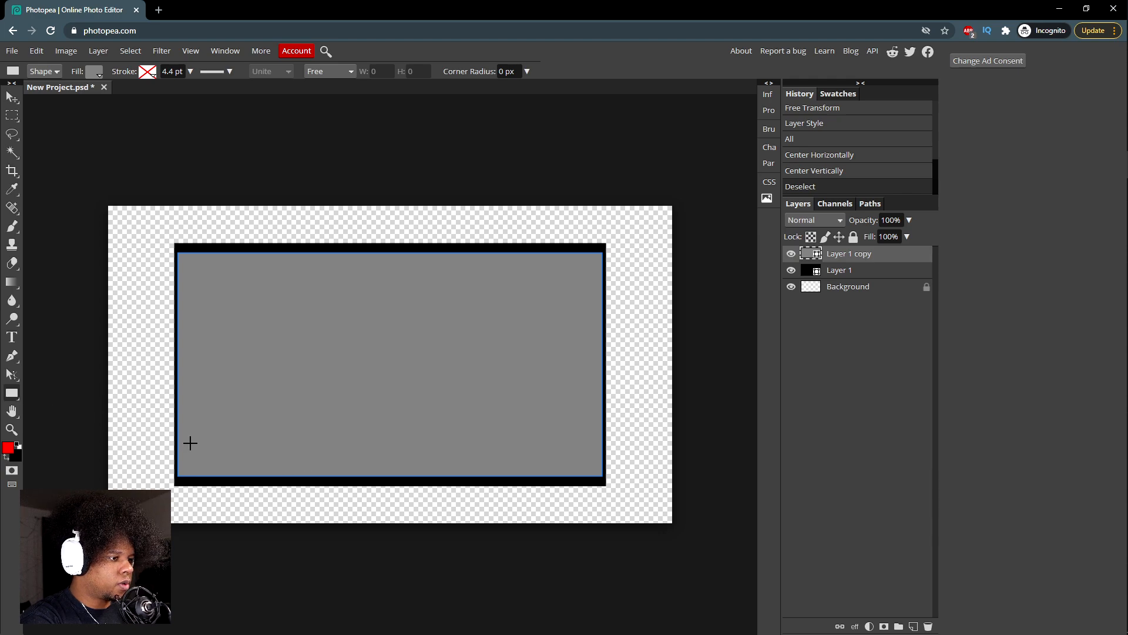
drag(252, 445, 536, 483)
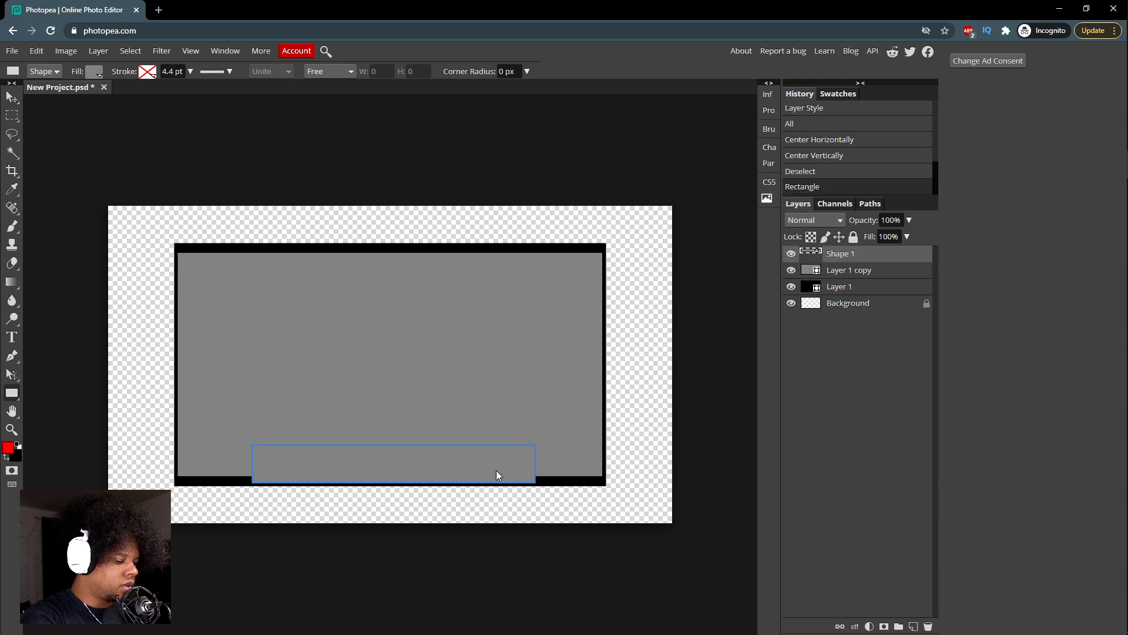
key(ctrl+t)
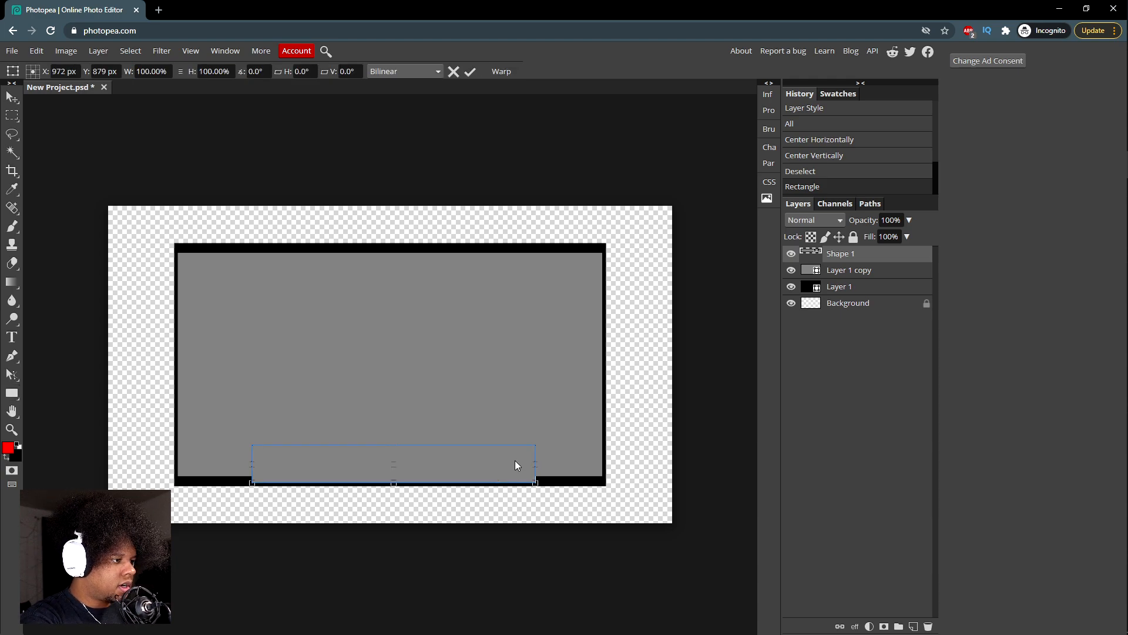
right_click(516, 465)
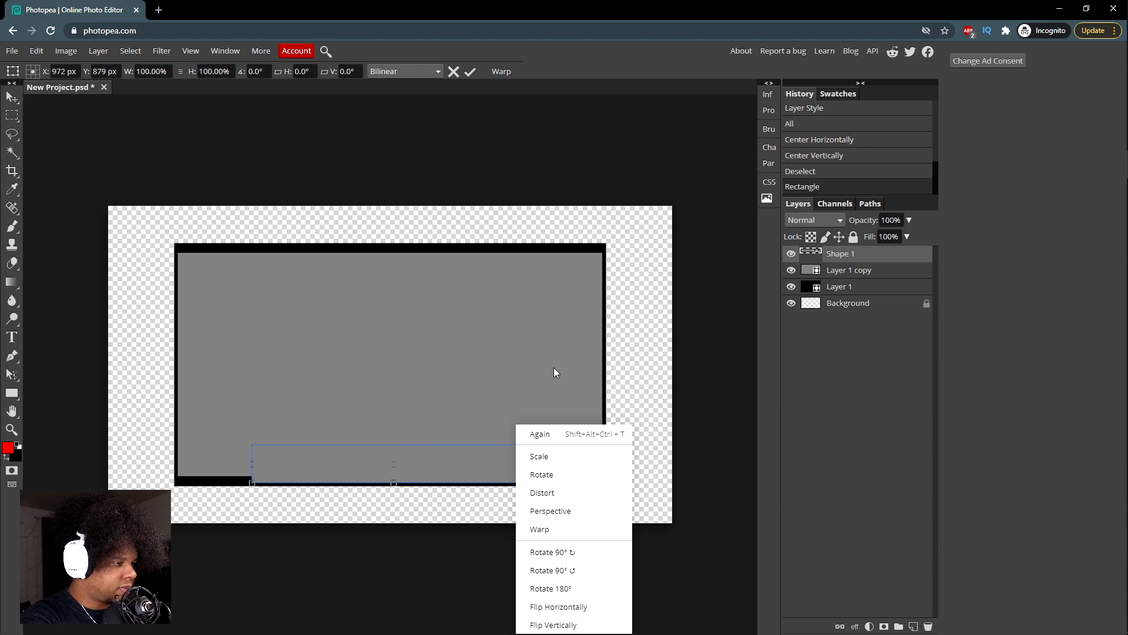
click(12, 395)
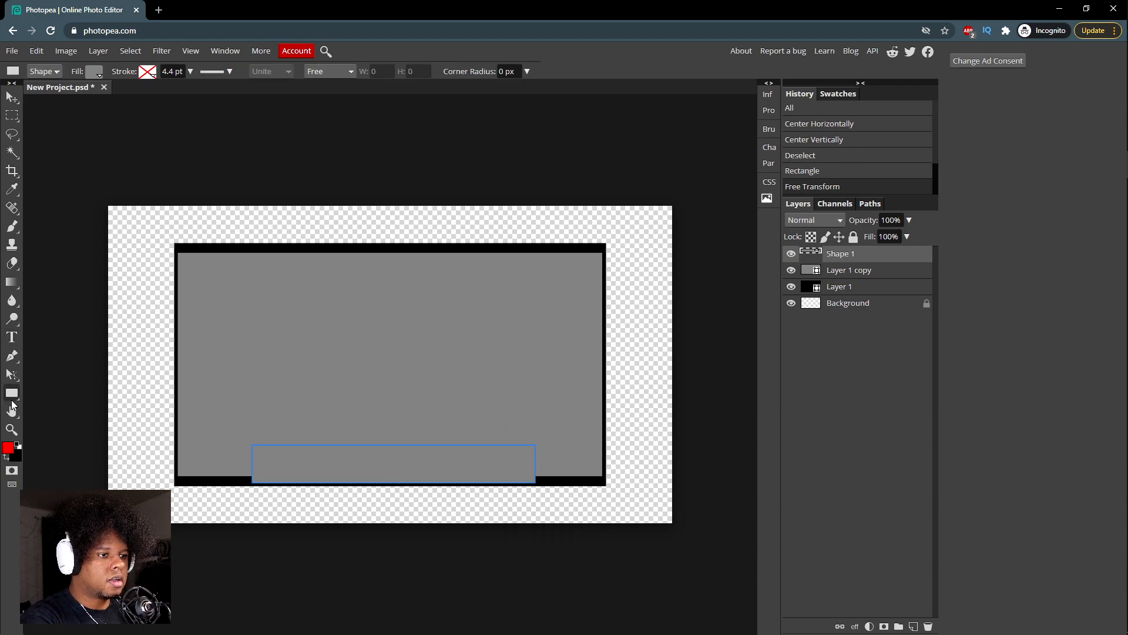
click(99, 73)
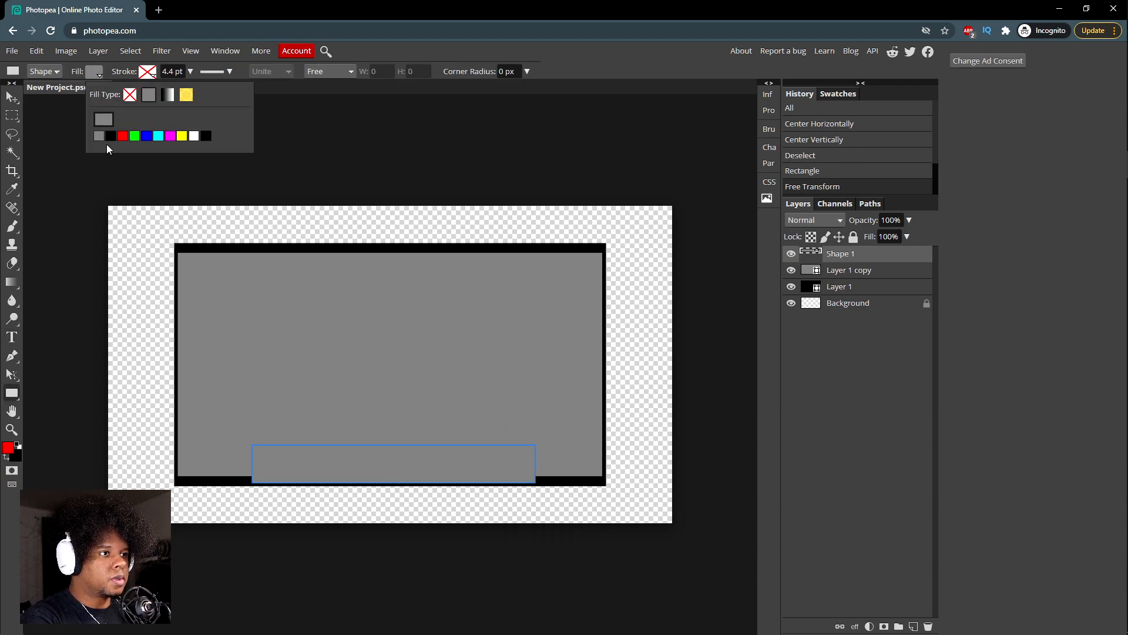
click(158, 136)
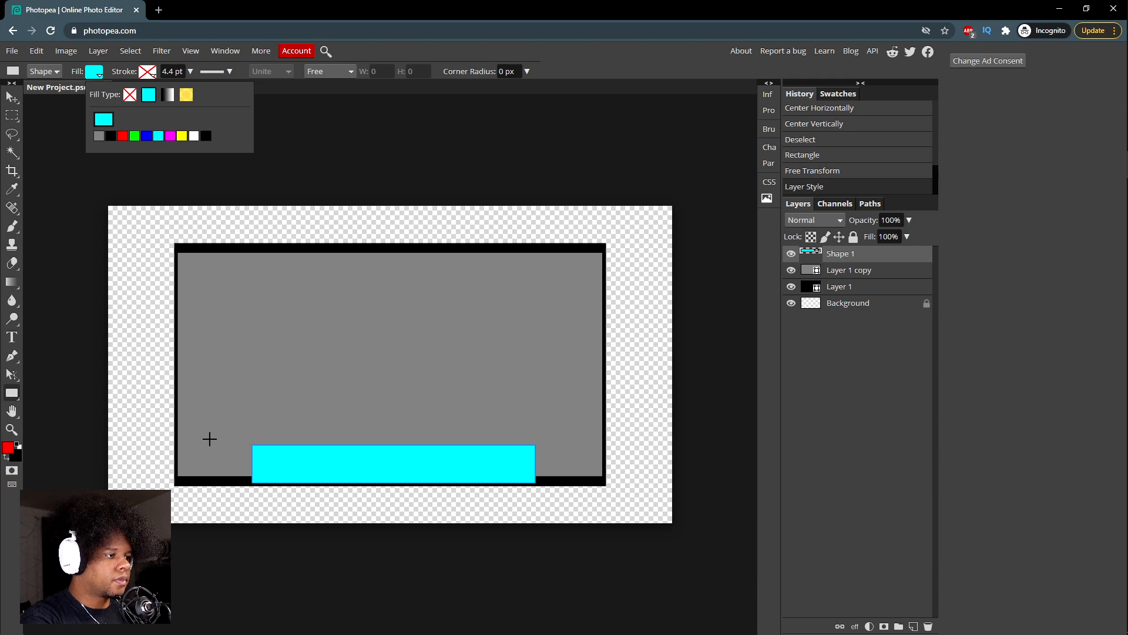
Step: Apply a perspective transform to the cyan rectangle, narrowing its upper edge symmetrically into a trapezoid
click(12, 96)
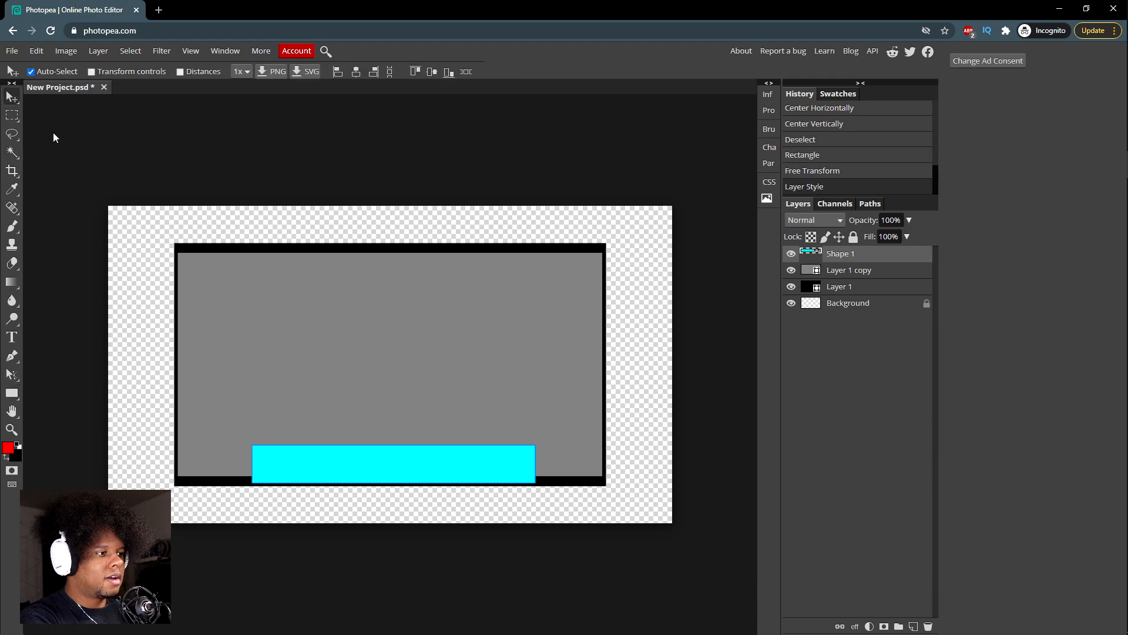
key(ctrl+t)
right_click(459, 476)
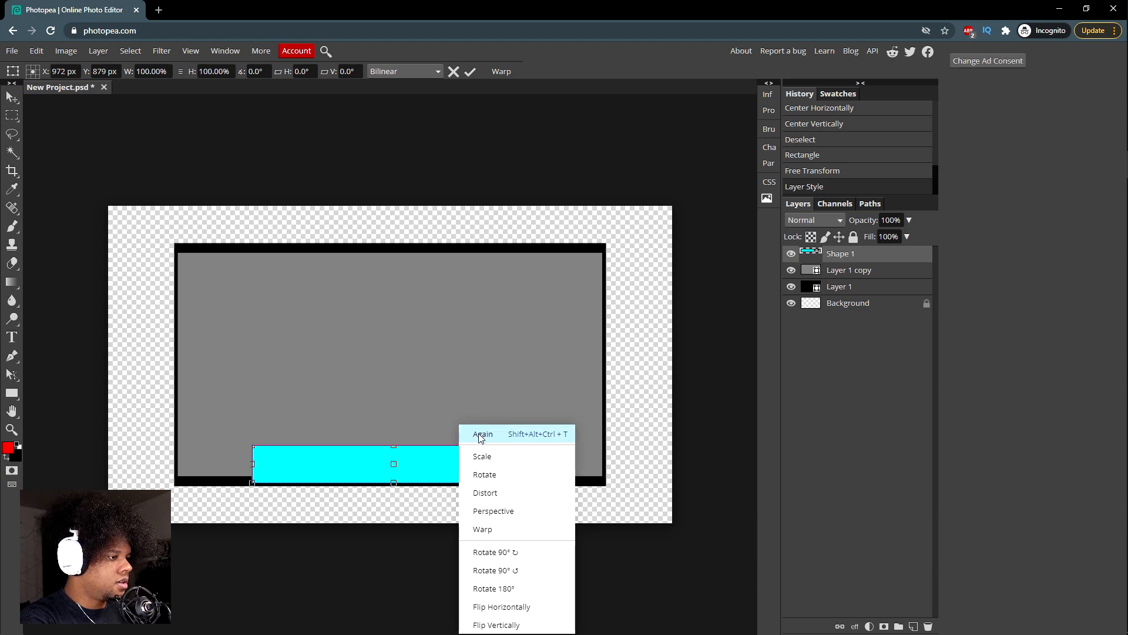
click(502, 515)
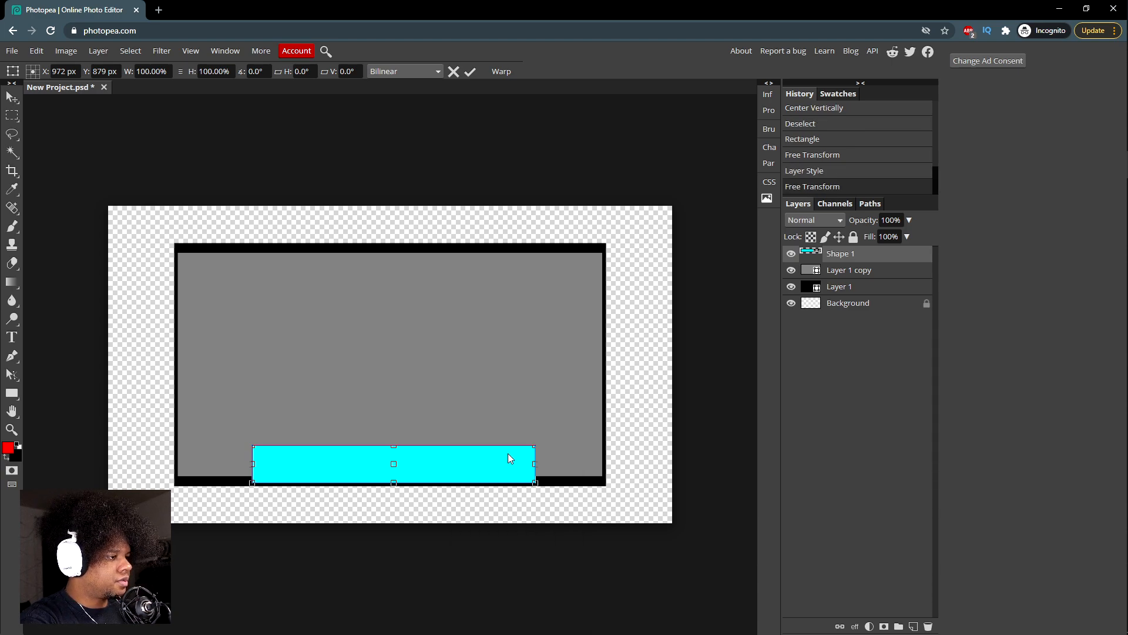
drag(535, 445, 492, 456)
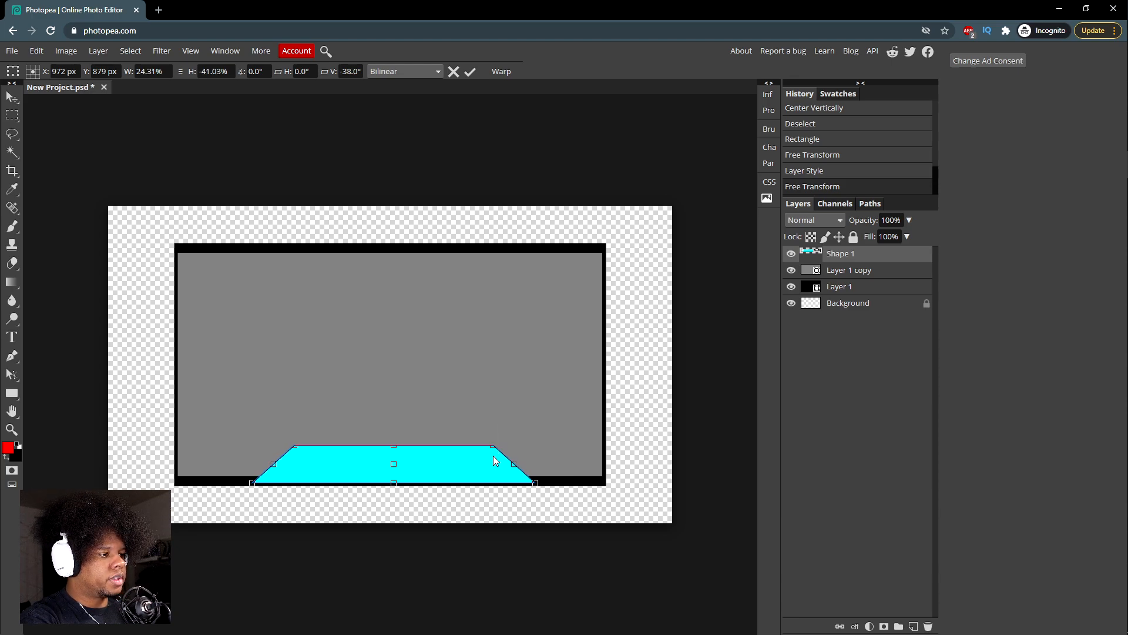
Step: Scale the cyan trapezoid's height to about 46% and centre it horizontally over the lower border at X 960 px, Y 916 px
right_click(436, 465)
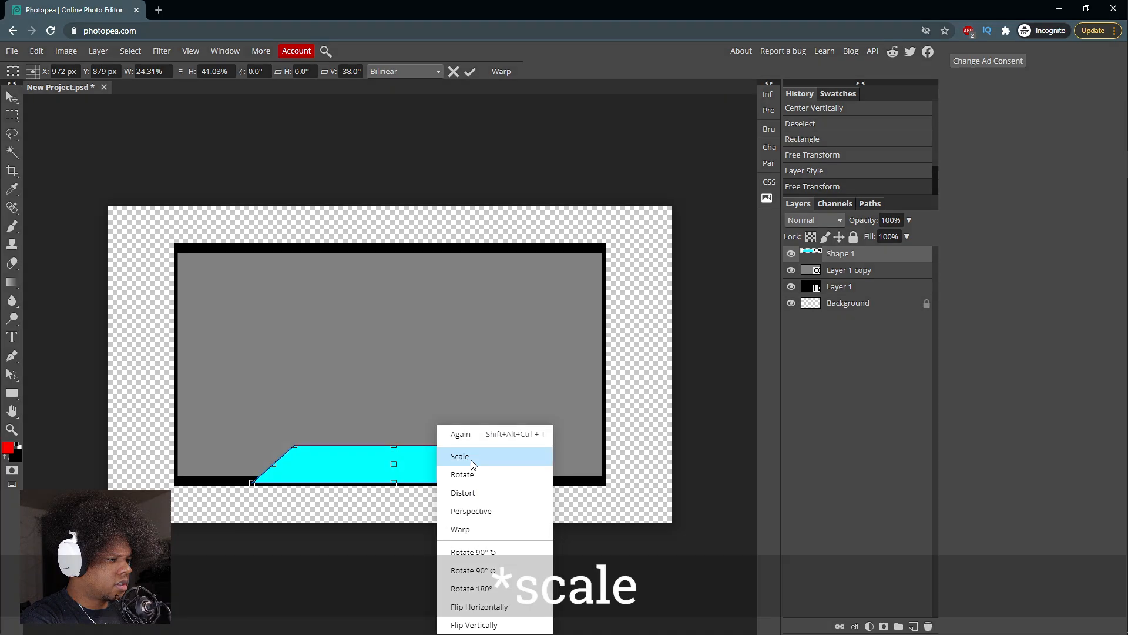
click(471, 461)
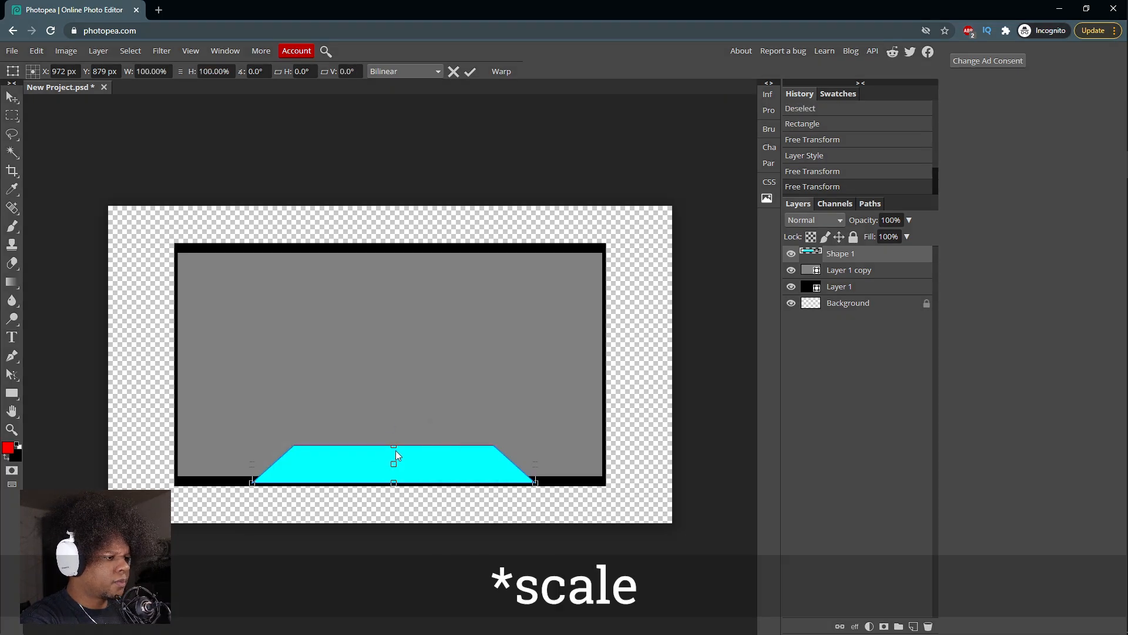
drag(393, 442, 330, 479)
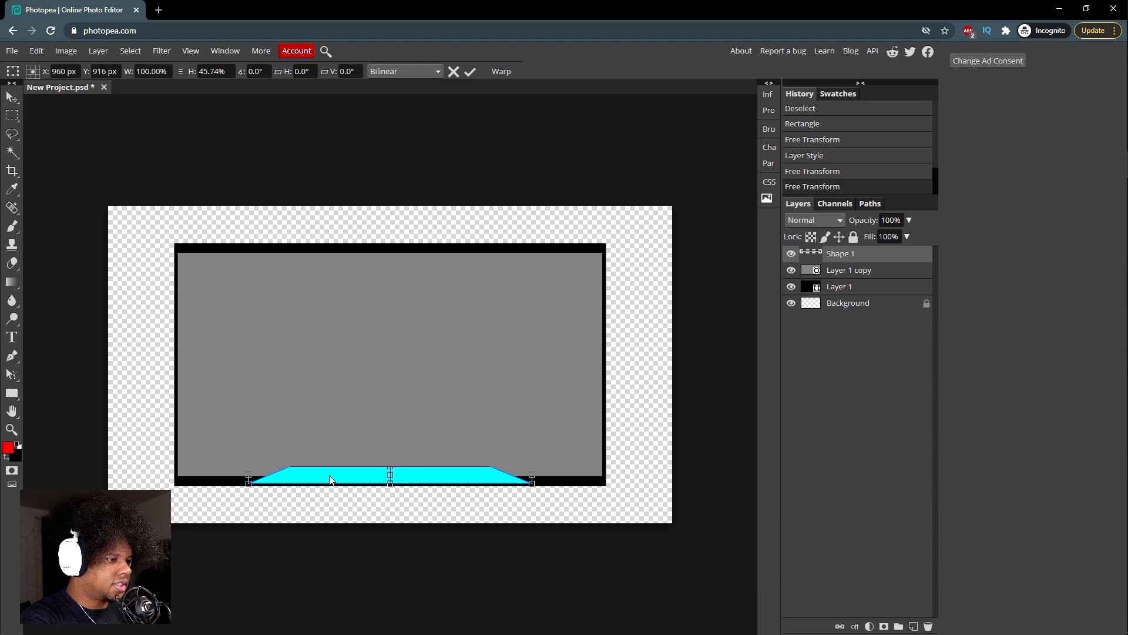
key(Return)
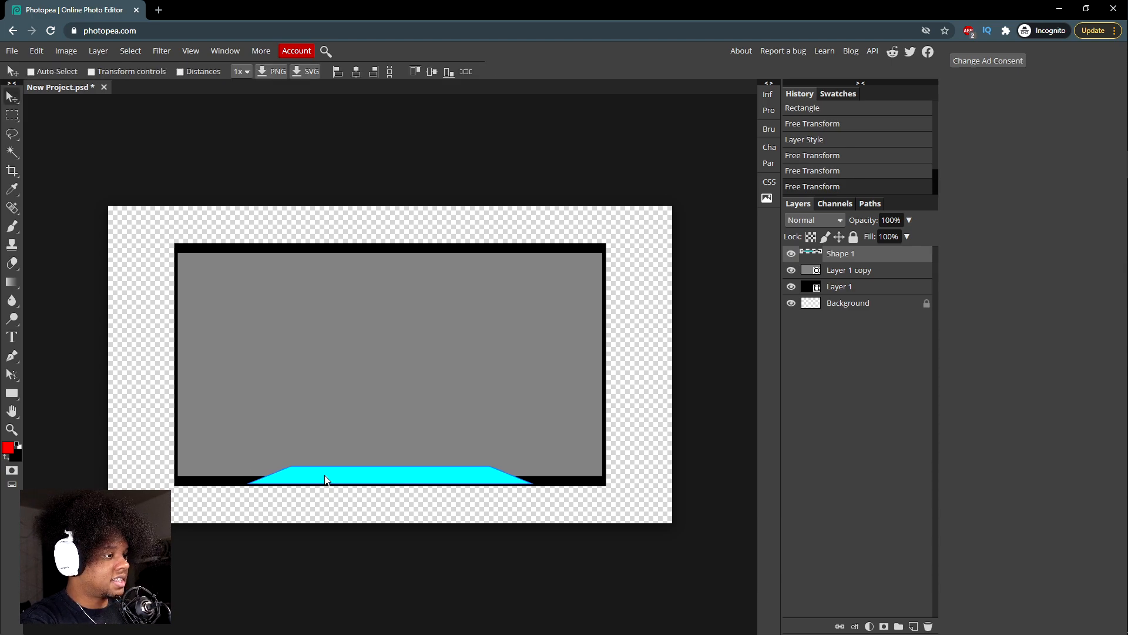
key(ctrl+a)
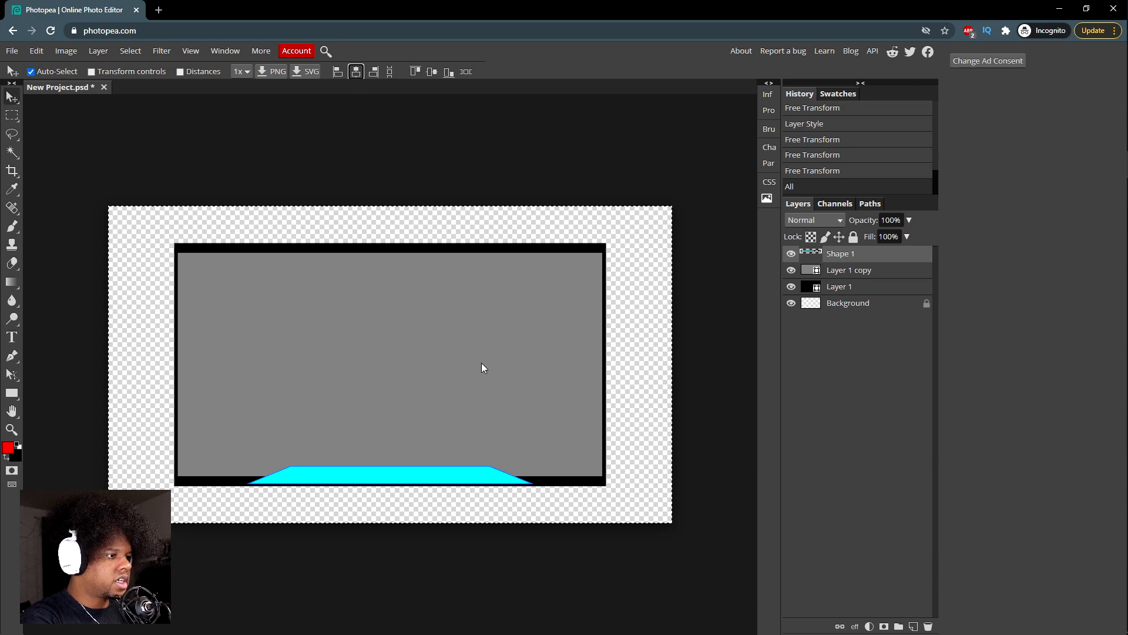
key(ctrl+d)
Step: Change the trapezoid's fill to black and select the Background layer to view the frame without the shape outline
key(u)
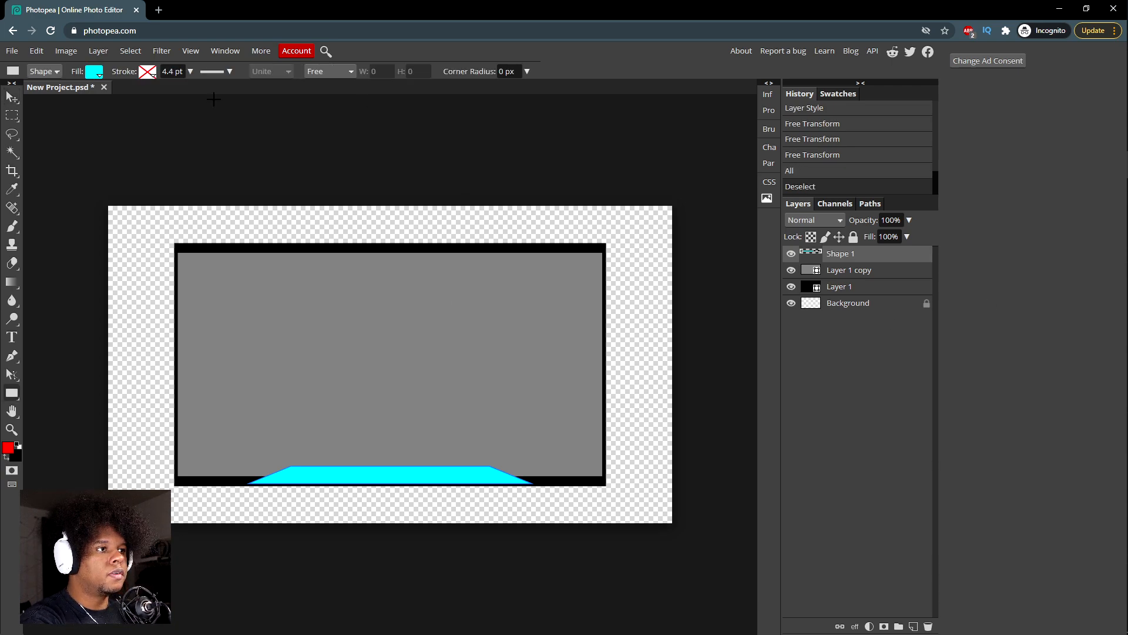
click(91, 71)
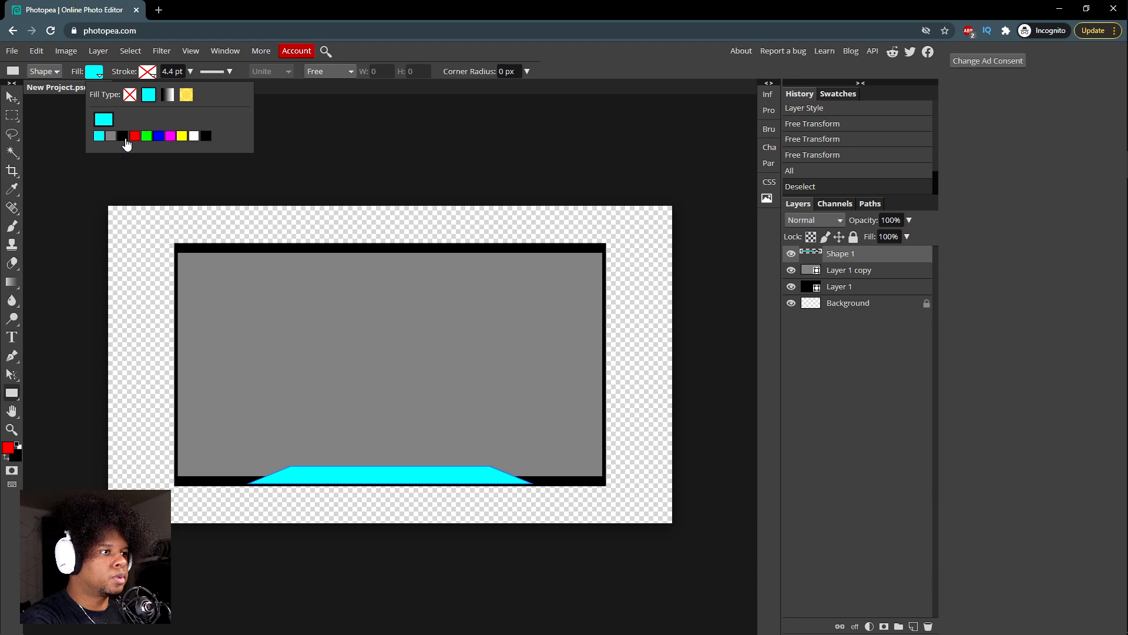
click(122, 136)
click(854, 370)
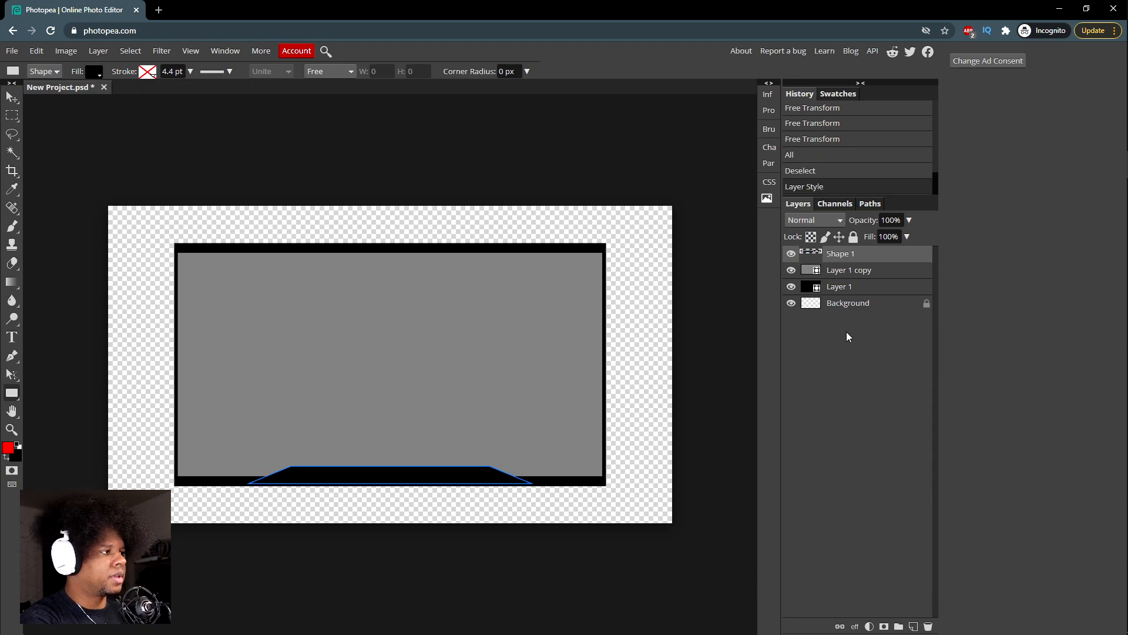
click(845, 271)
click(849, 311)
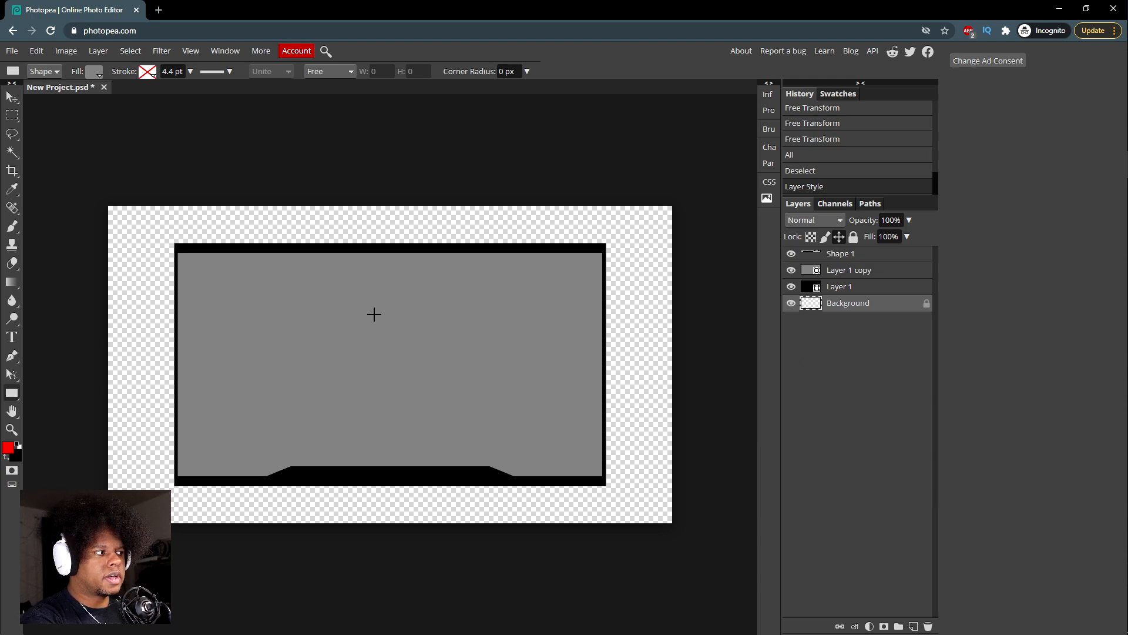
Step: Duplicate the black trapezoid's layer
click(839, 256)
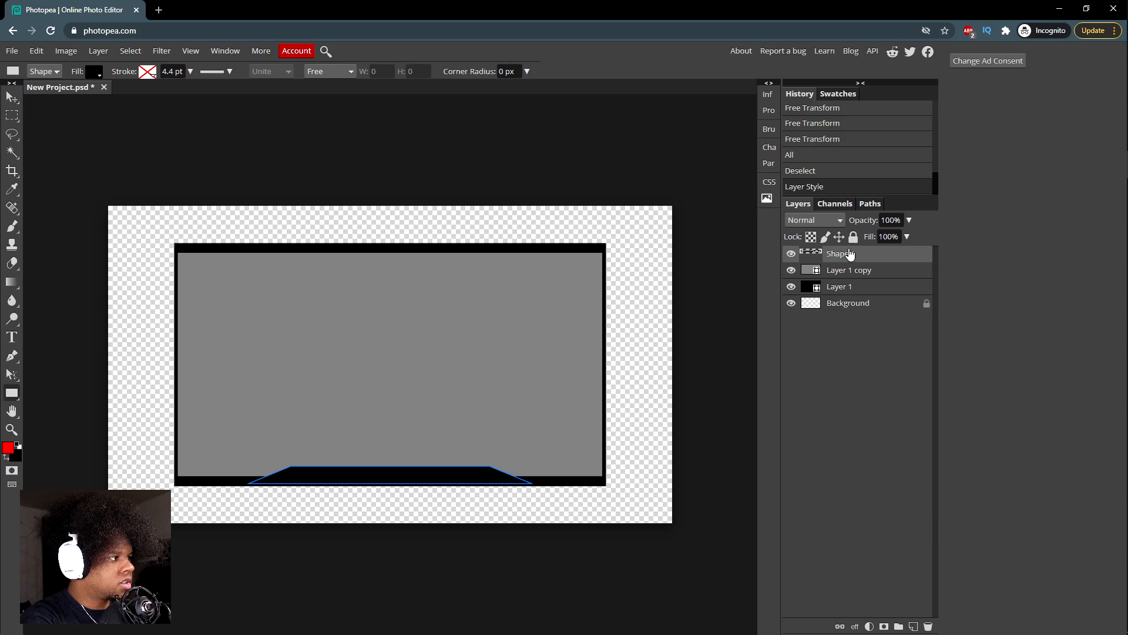
drag(850, 253, 849, 247)
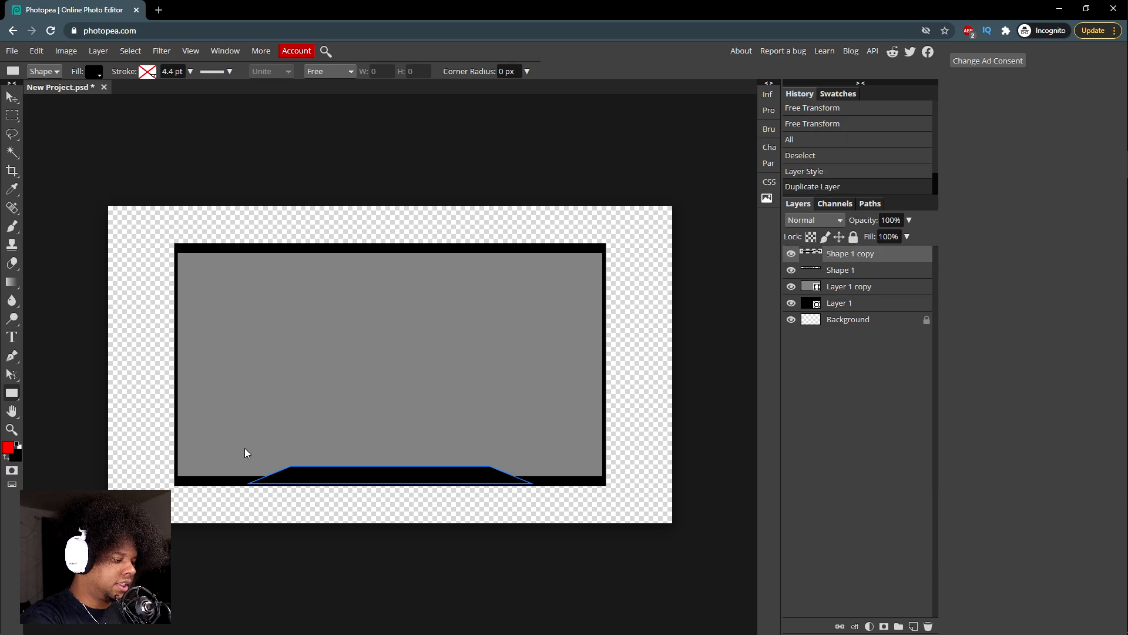
Step: Flip the duplicated black trapezoid vertically and move it to the frame's upper border, centred at X 960 px, Y 182 px
key(ctrl+t)
click(277, 11)
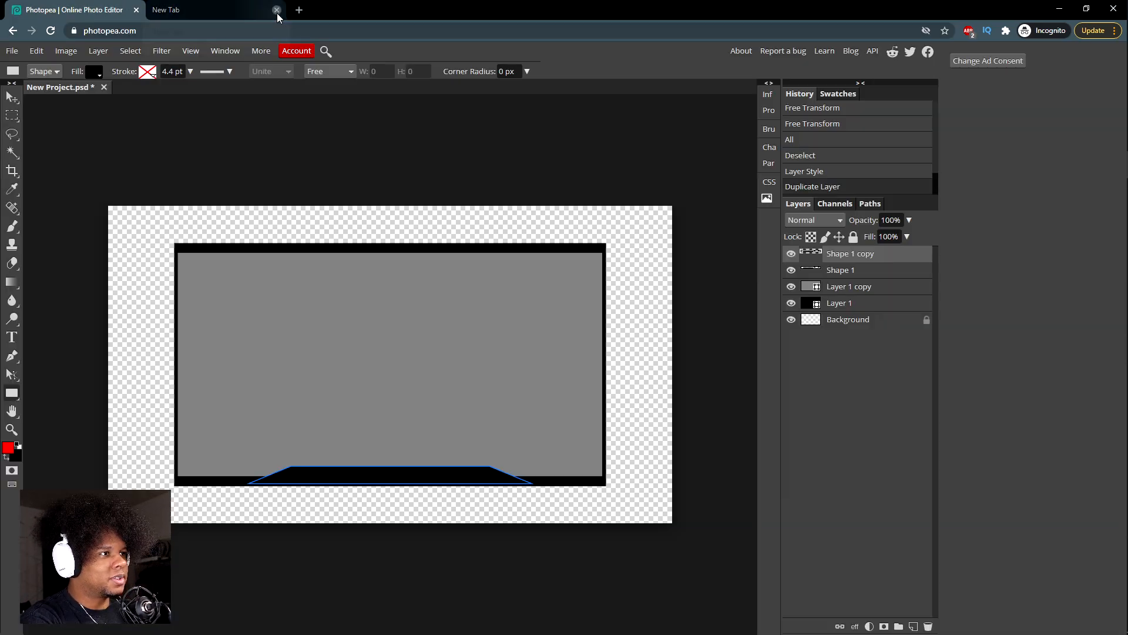
key(ctrl+alt+t)
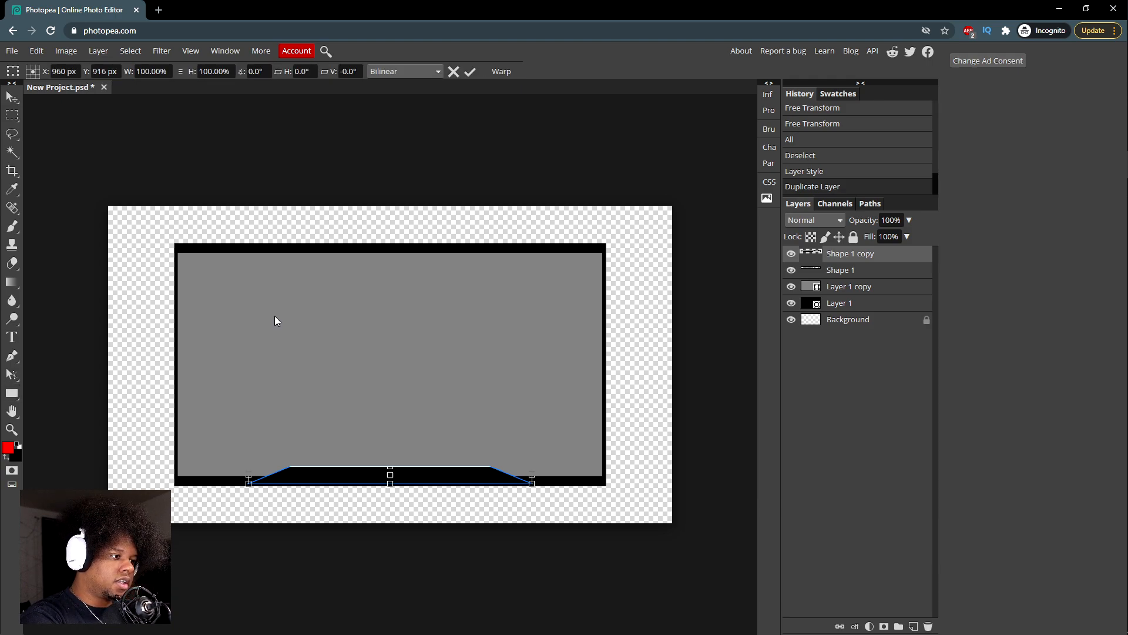
right_click(357, 478)
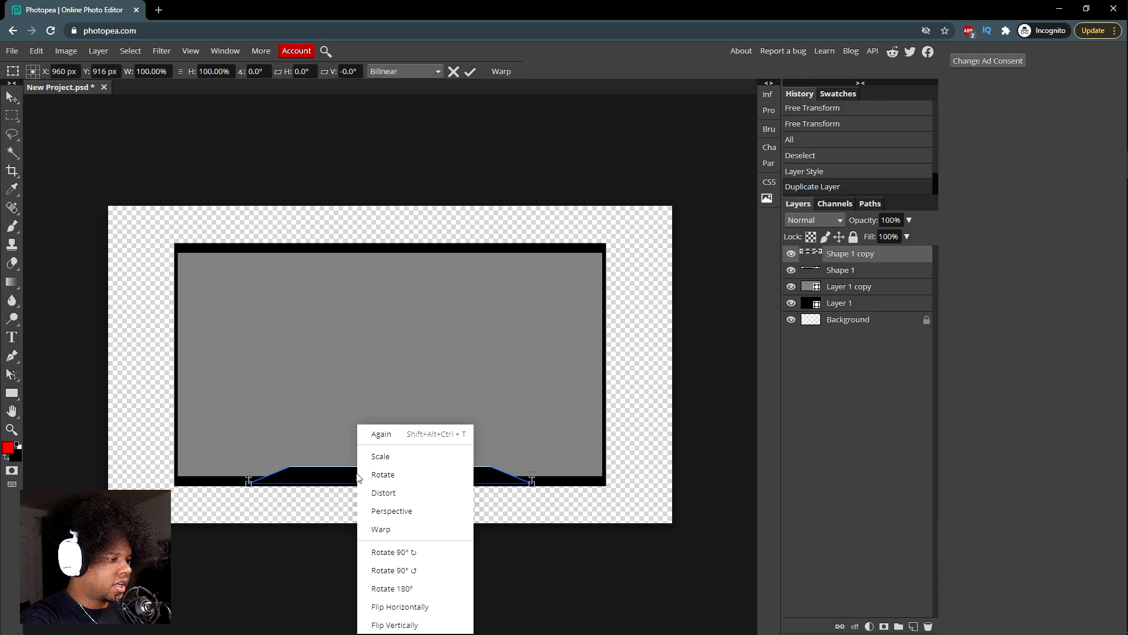
click(407, 625)
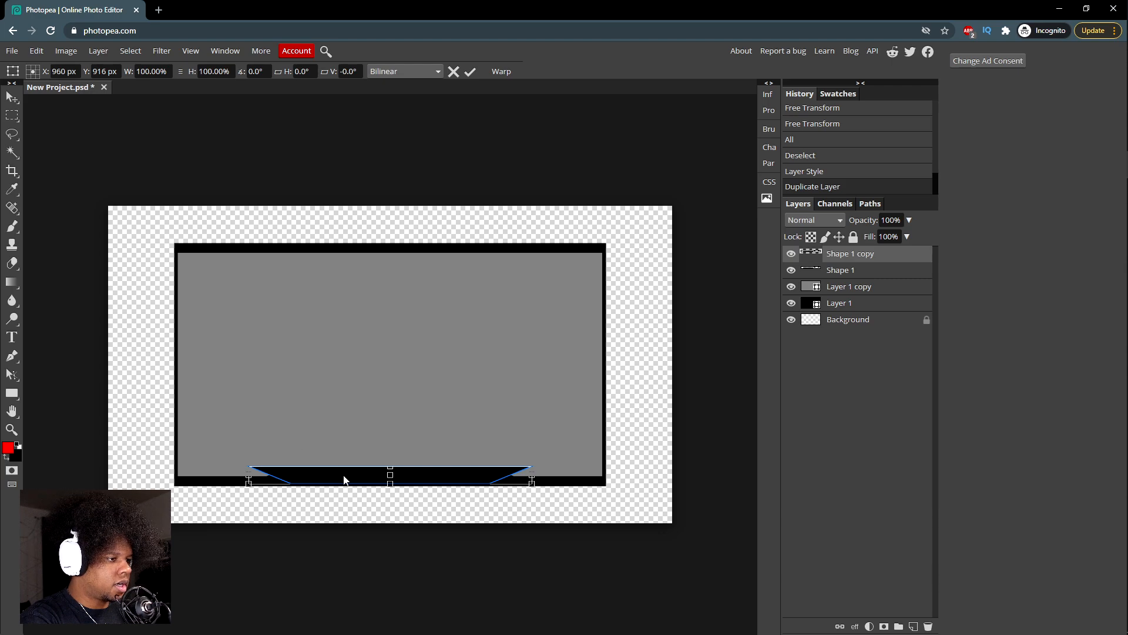
drag(343, 479, 346, 266)
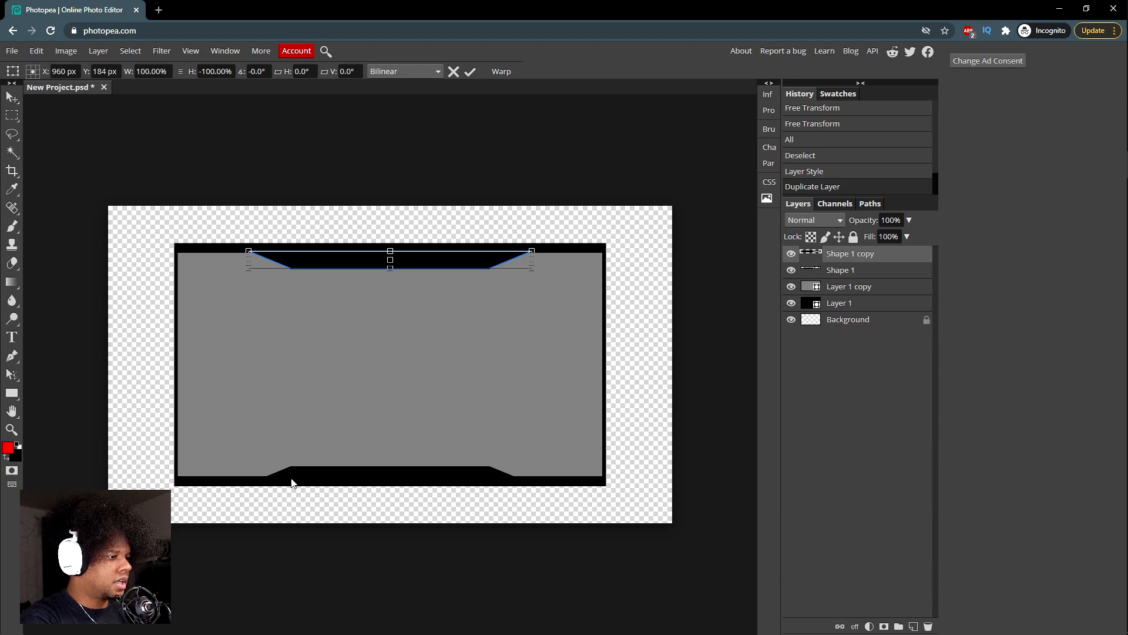
mouse_move(330, 260)
mouse_down()
mouse_move(337, 274)
mouse_move(340, 259)
mouse_up()
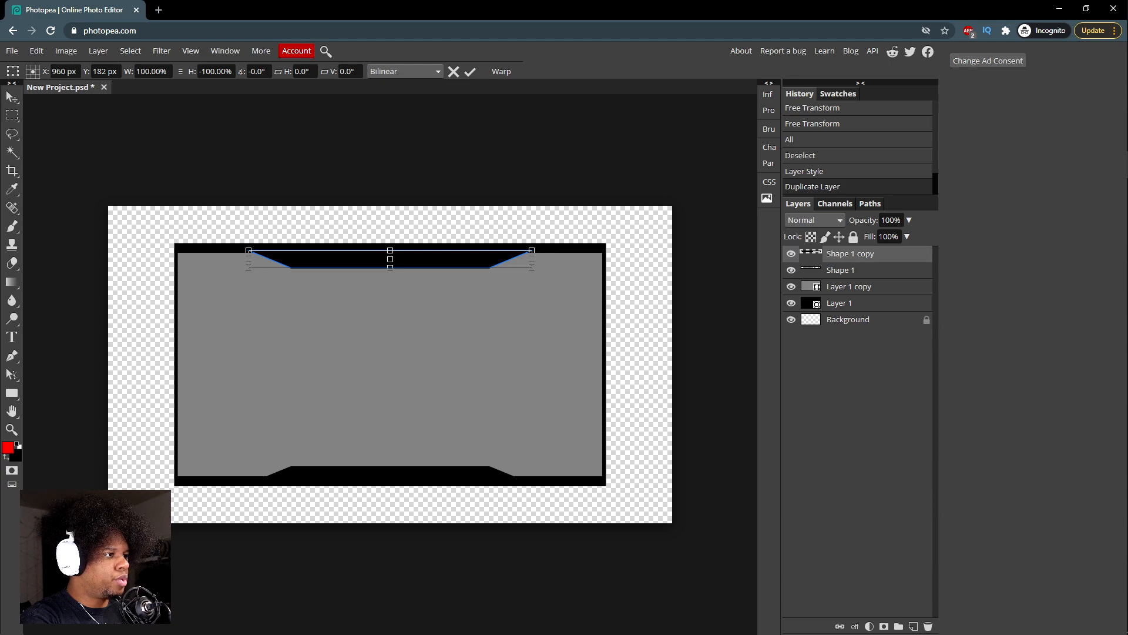
key(Return)
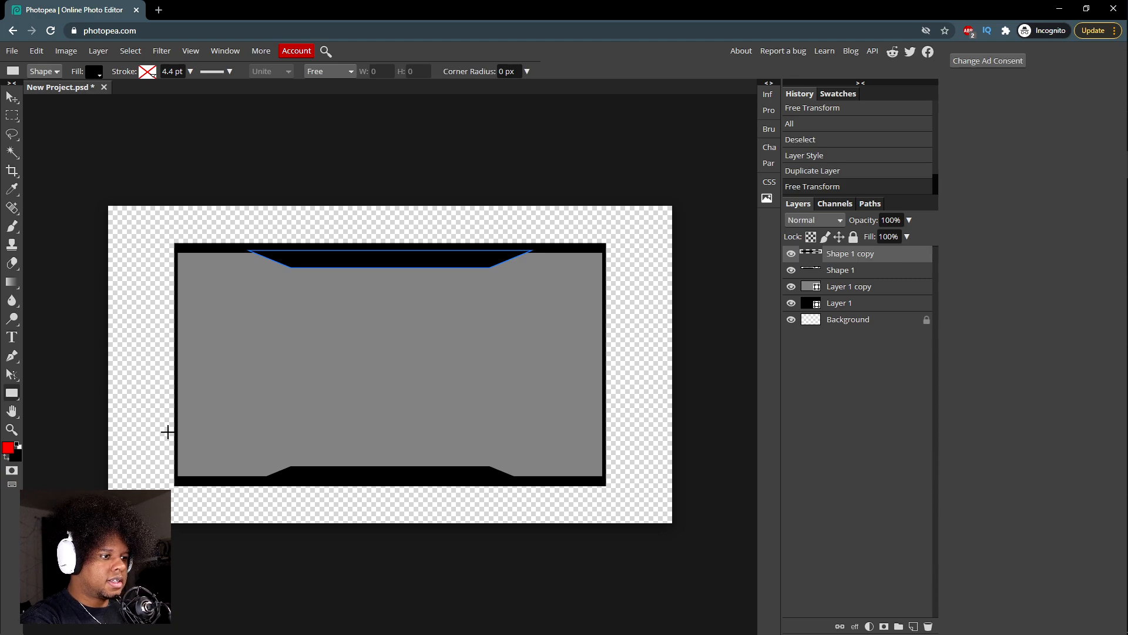
Step: Draw a rectangle over the frame's lower-left inner corner, centred at about X 464 px, Y 879 px, and fill it with green
drag(175, 451, 348, 477)
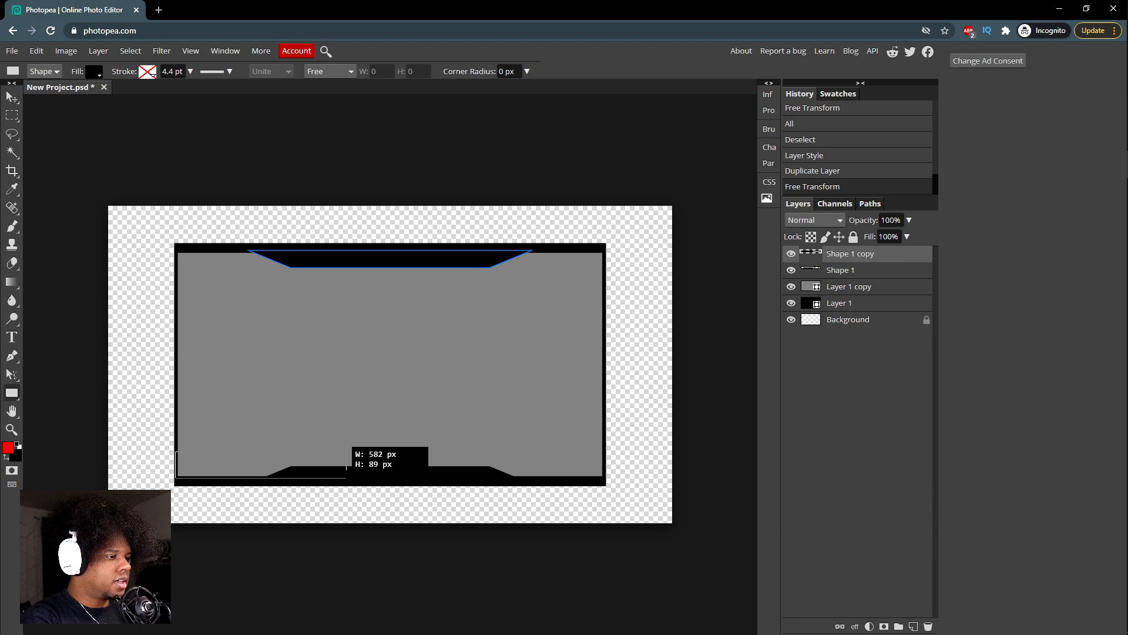
mouse_move(346, 469)
mouse_down()
mouse_move(332, 479)
mouse_move(310, 467)
mouse_move(314, 476)
mouse_up()
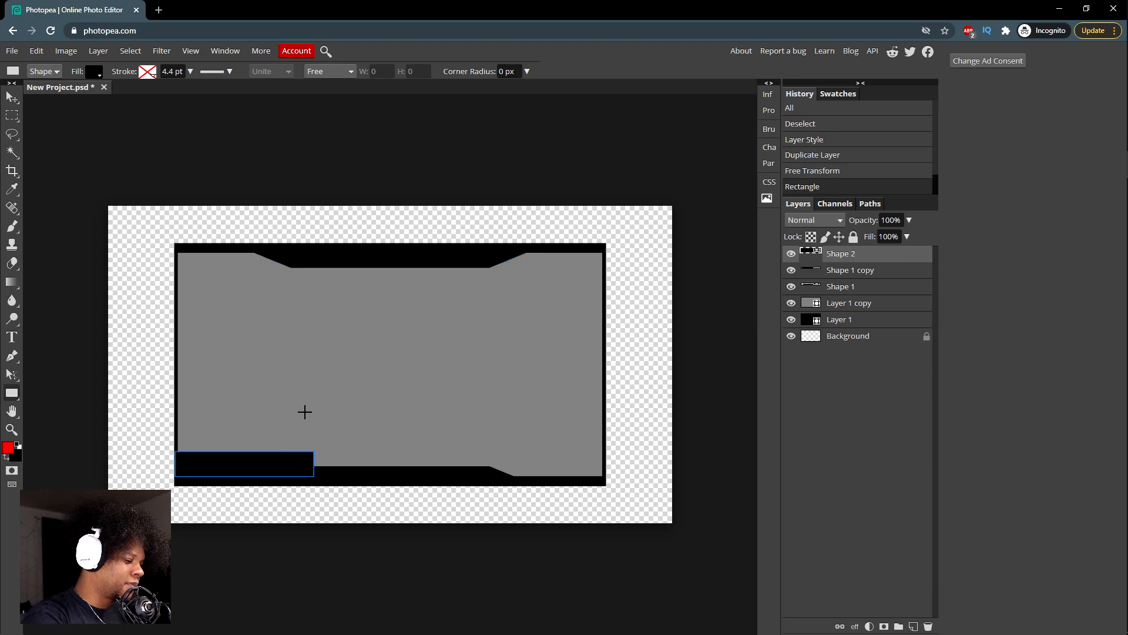
click(94, 72)
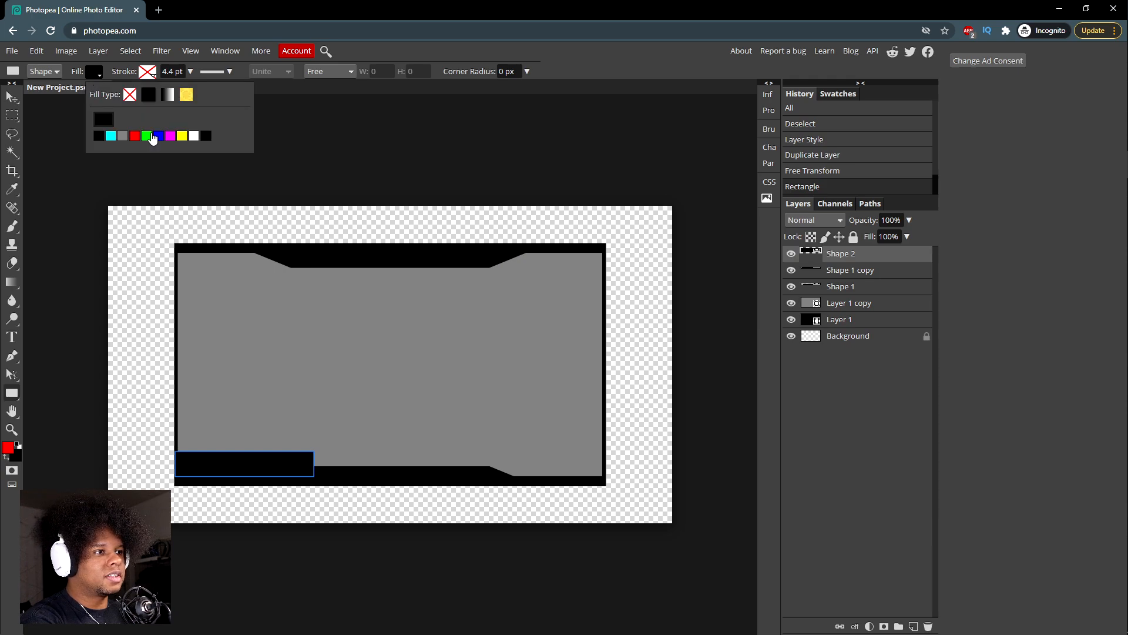
click(146, 136)
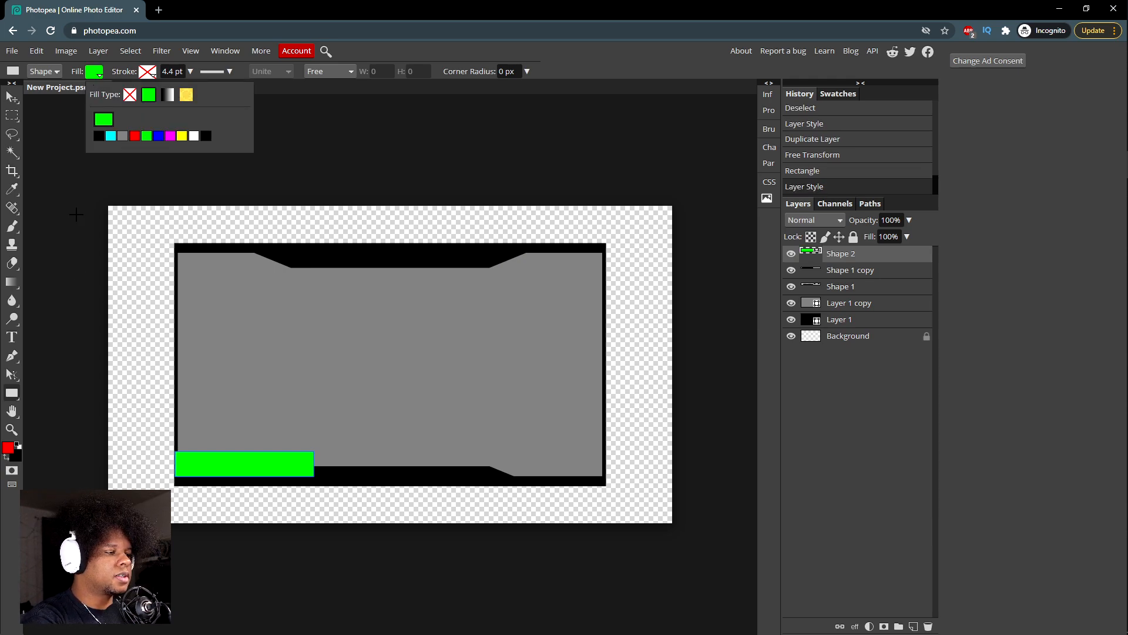
click(847, 258)
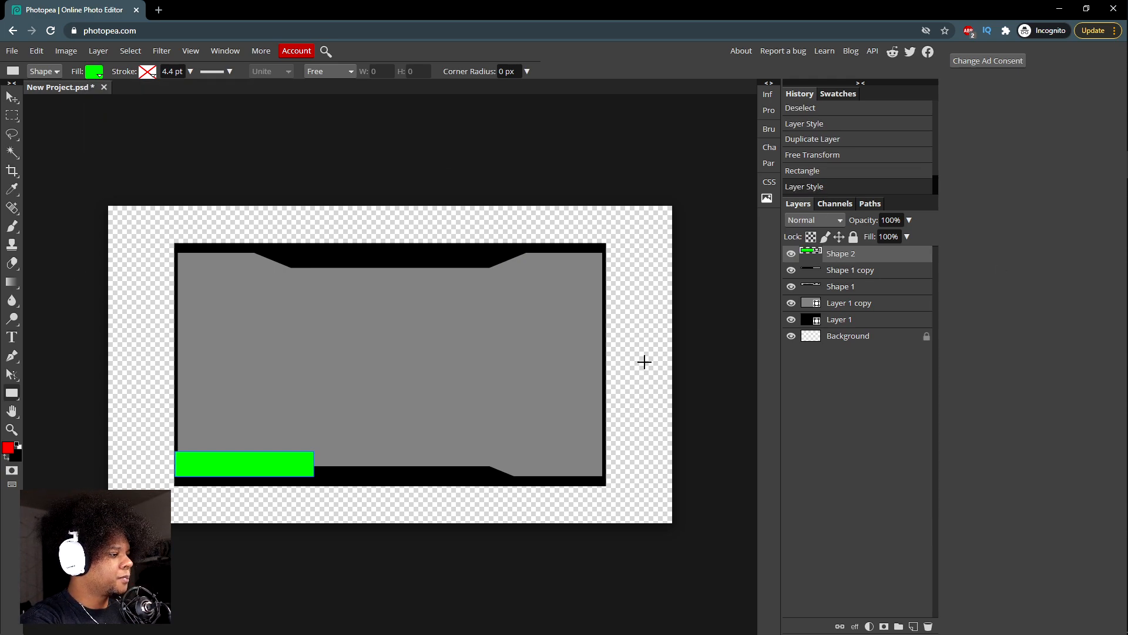
Step: Distort the green rectangle by pulling its lower-right corner outward to give that end a slanted edge
key(ctrl+t)
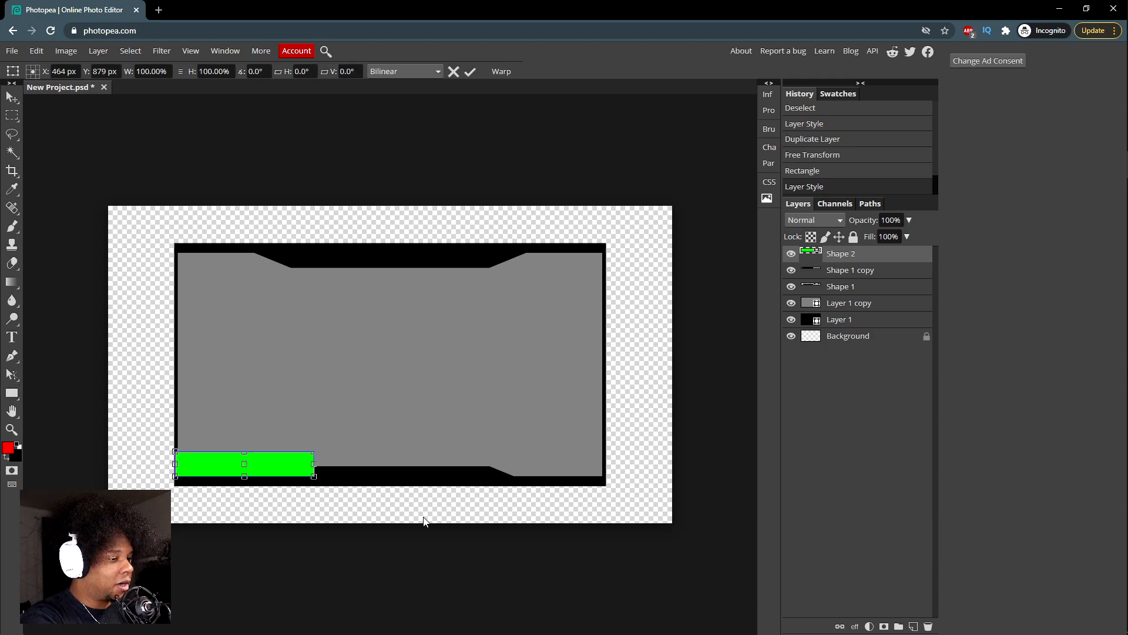
right_click(289, 467)
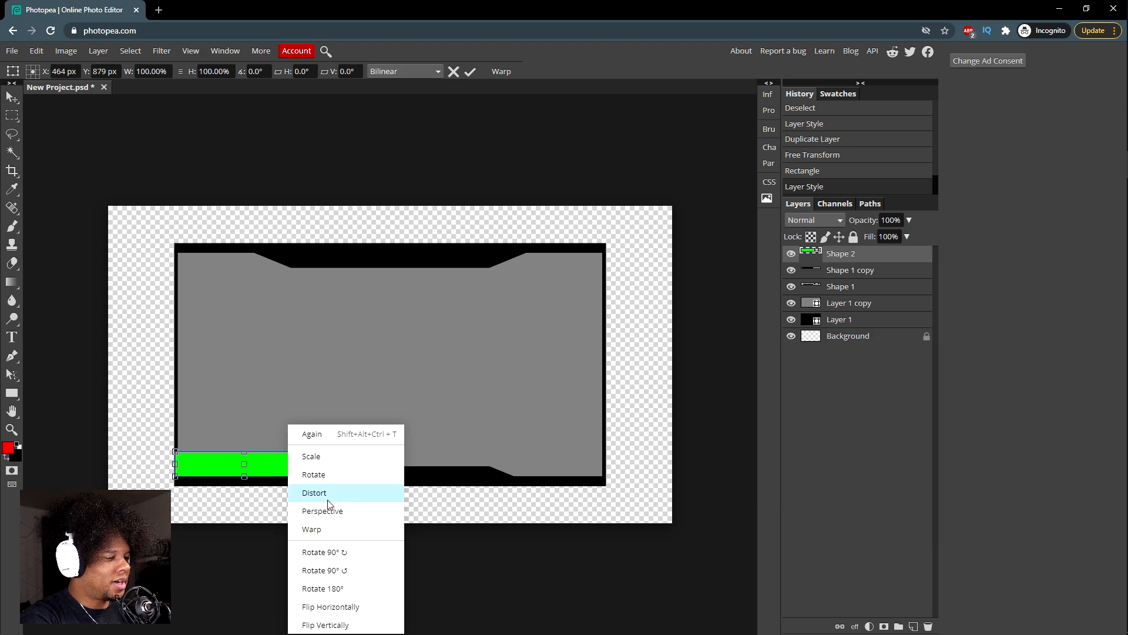
click(302, 492)
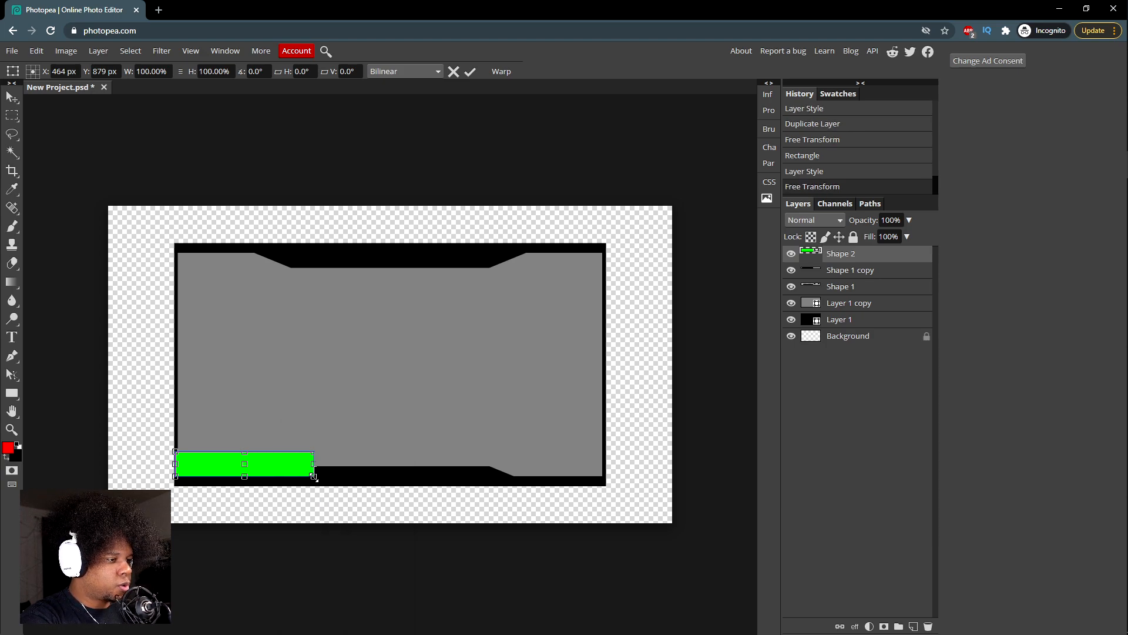
drag(314, 477, 349, 476)
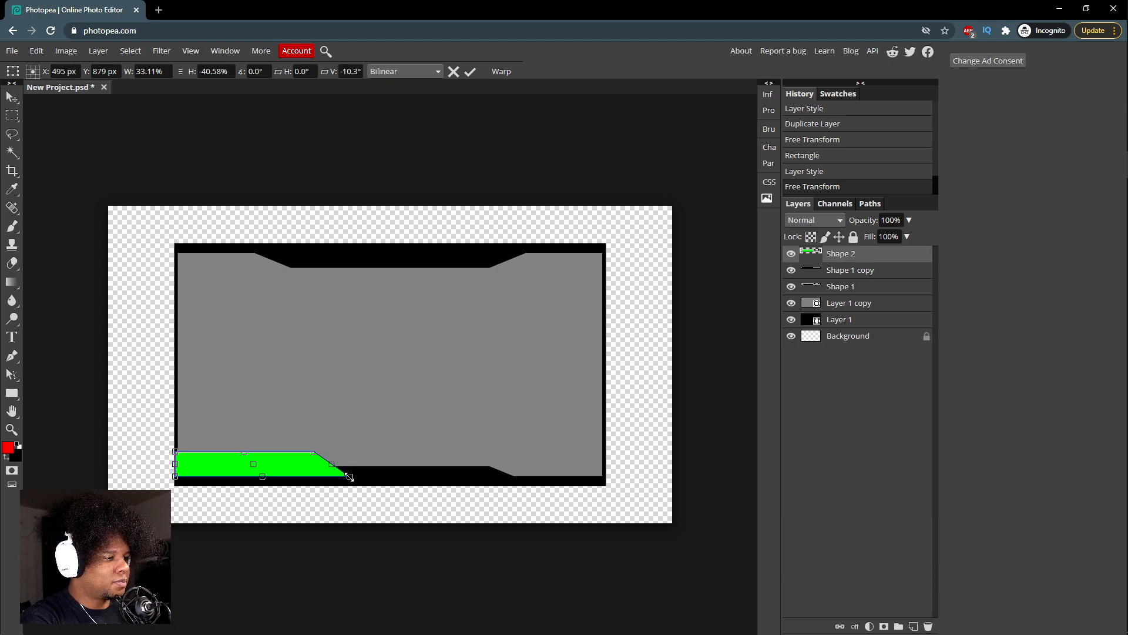
drag(349, 477, 356, 475)
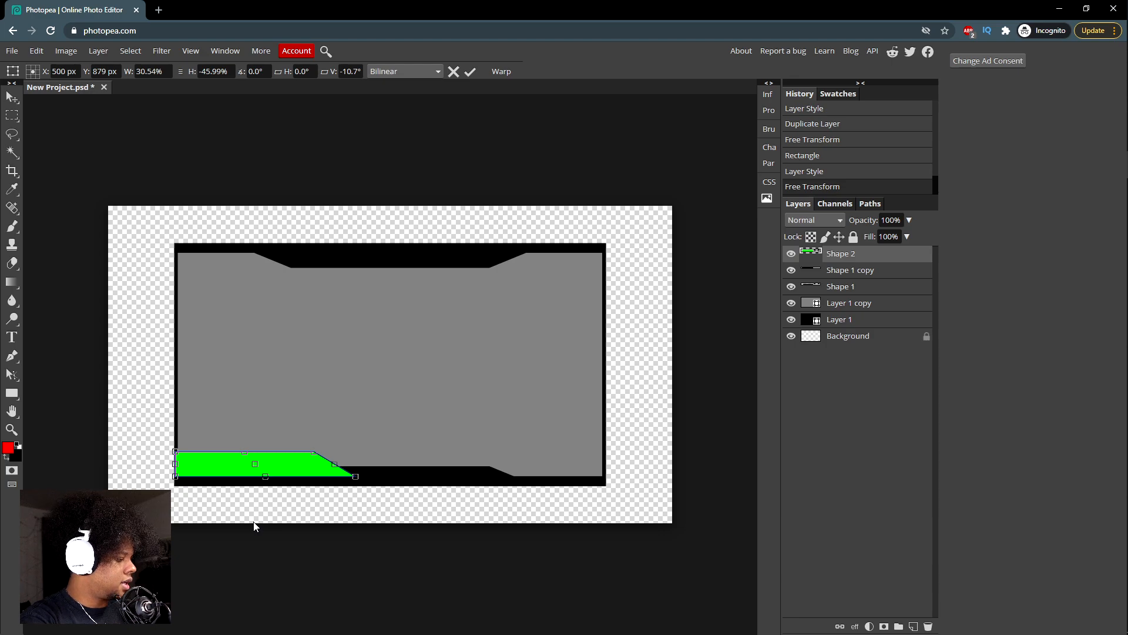
key(Return)
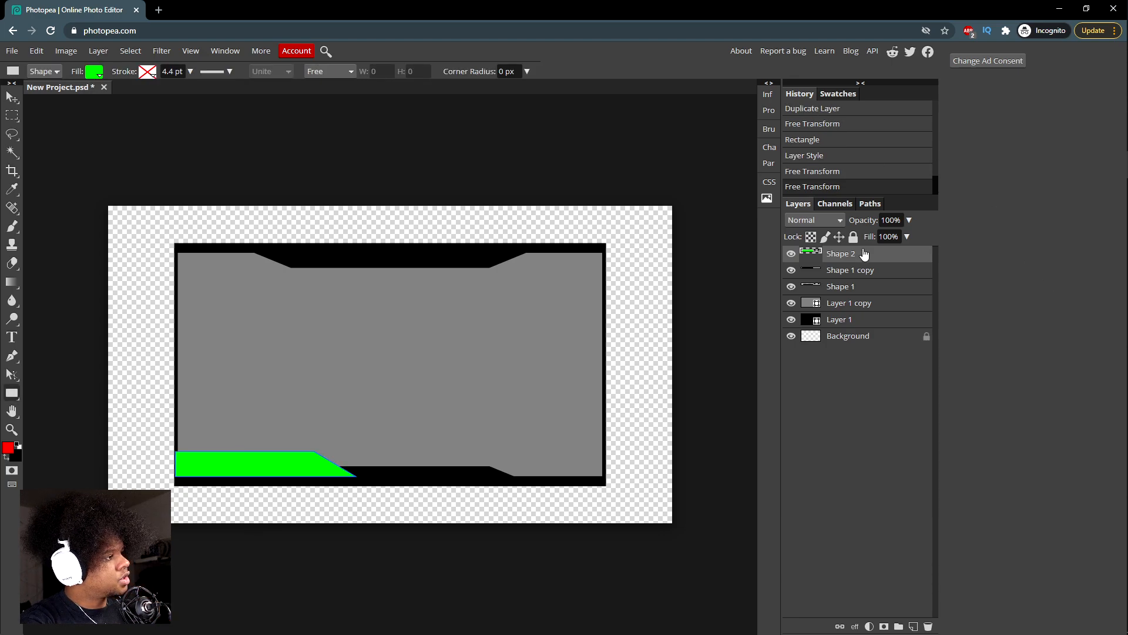
Step: Place the green shape's layer directly beneath Shape 1 and nudge the shape right and up so it sits just inside the black frame
drag(851, 258, 851, 294)
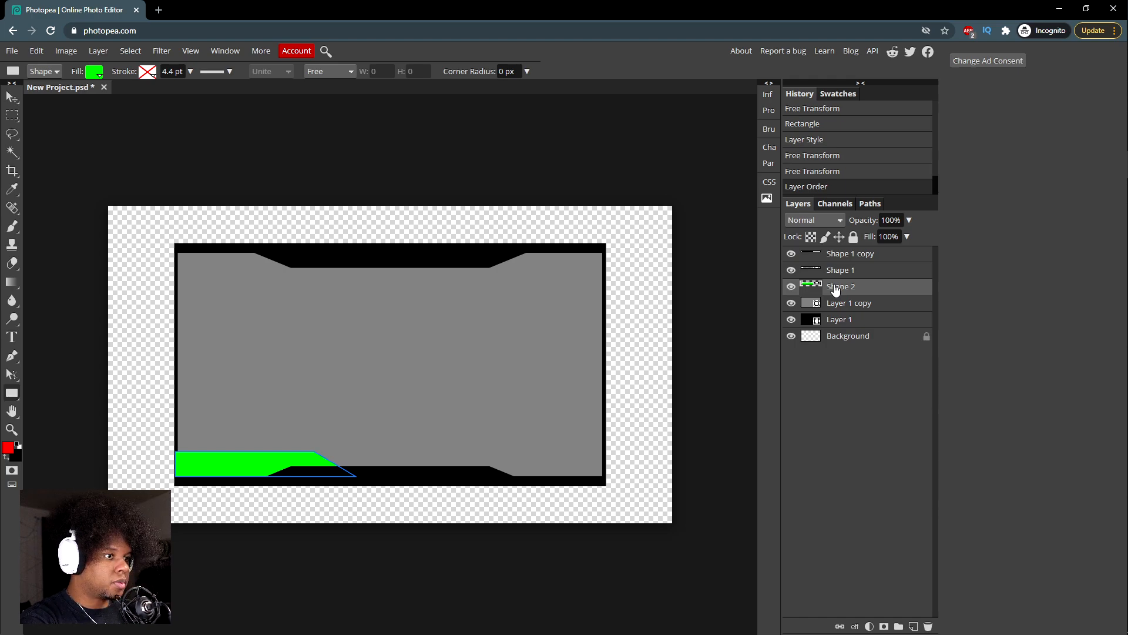
key(v)
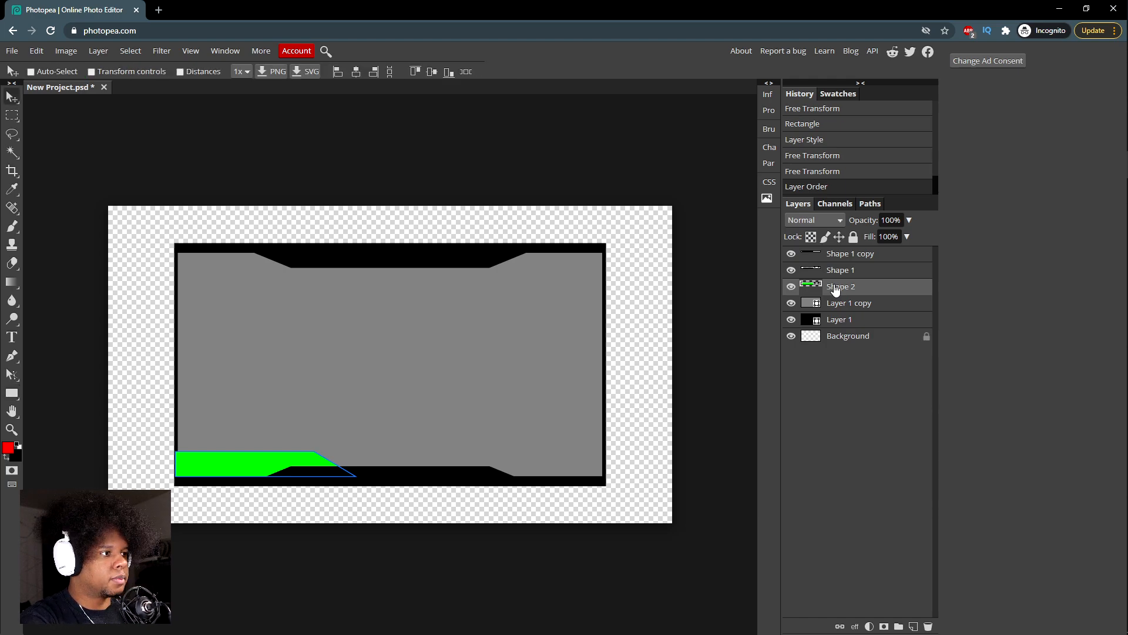
key(Right)
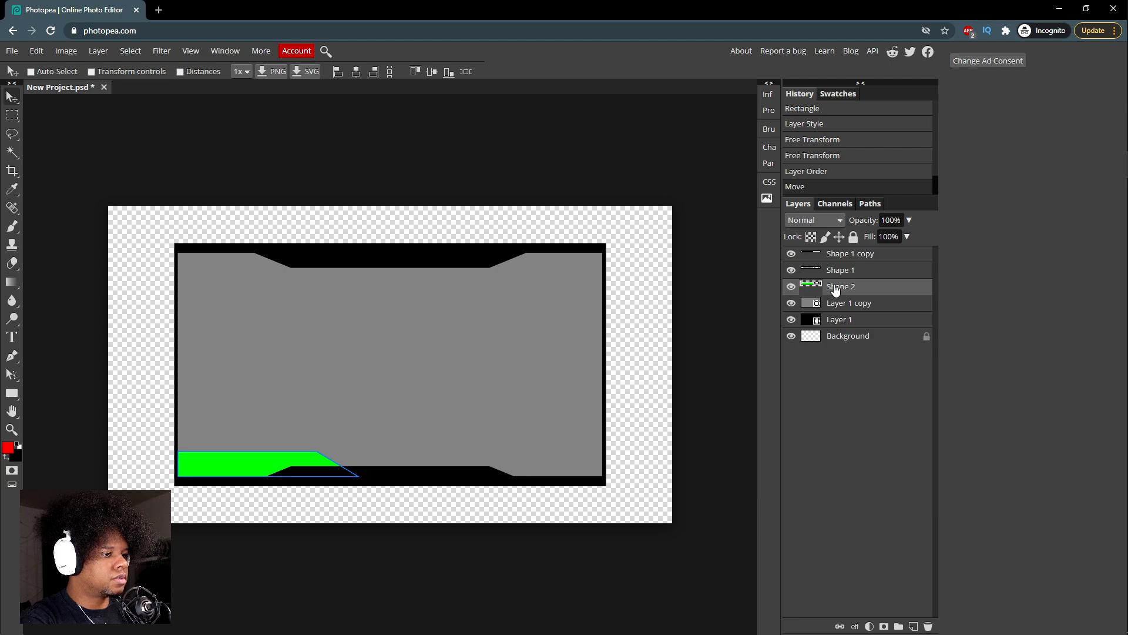
key(Up)
key(Up)
key(Up)
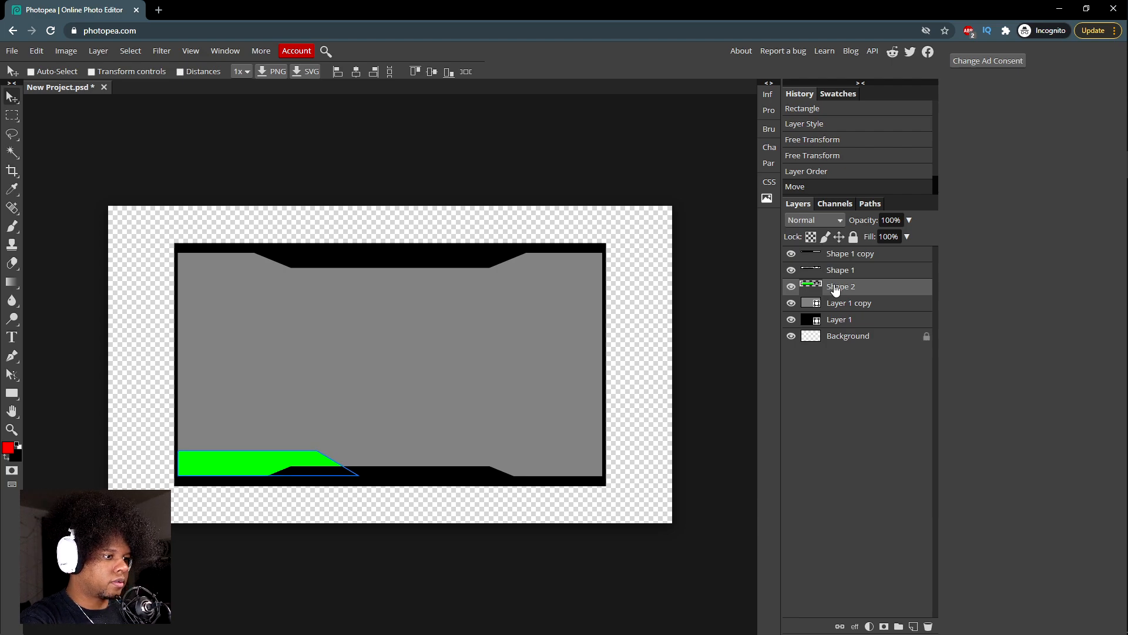
key(Up)
key(Up)
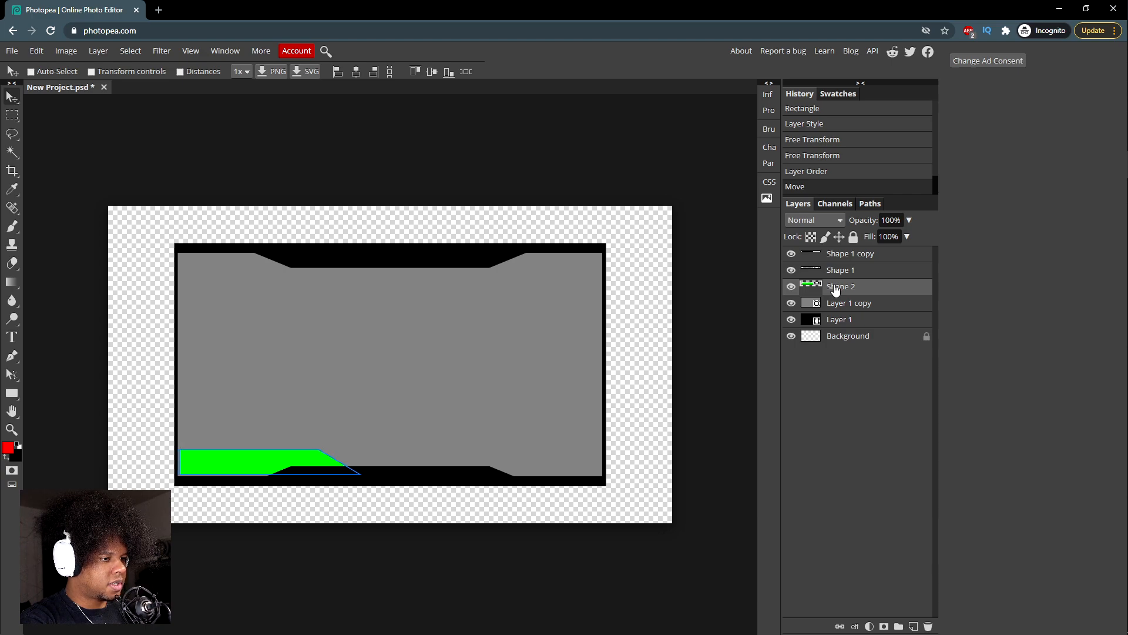
key(Up)
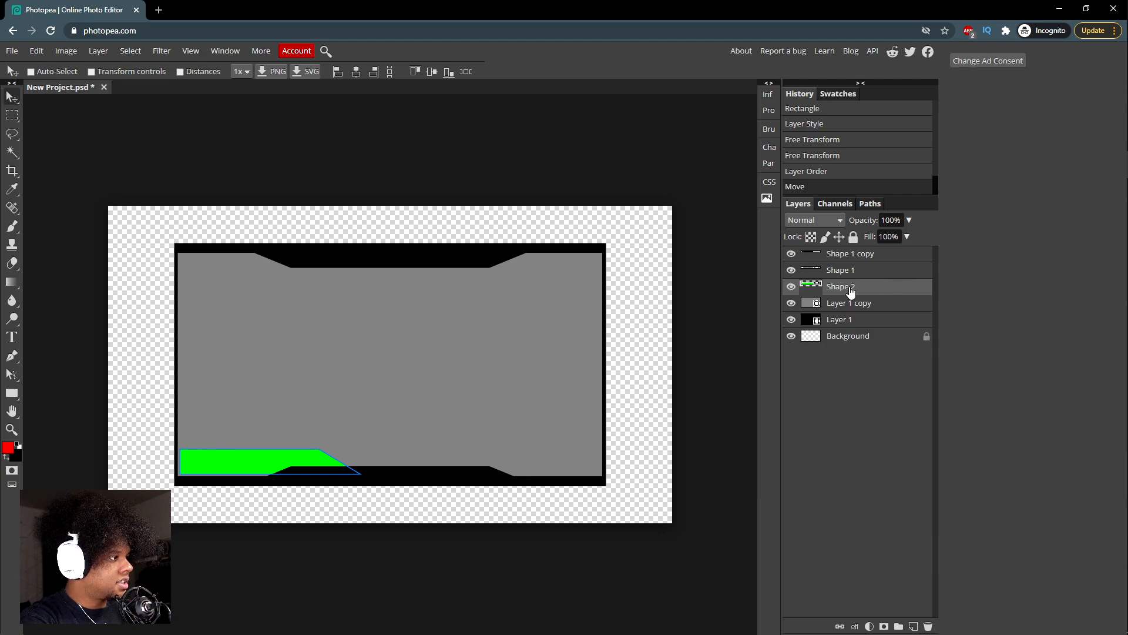
Step: Duplicate the green shape's layer, flip the copy horizontally and move it to the frame's lower-right inner corner at X 1368 px, Y 871 px
drag(848, 291, 852, 285)
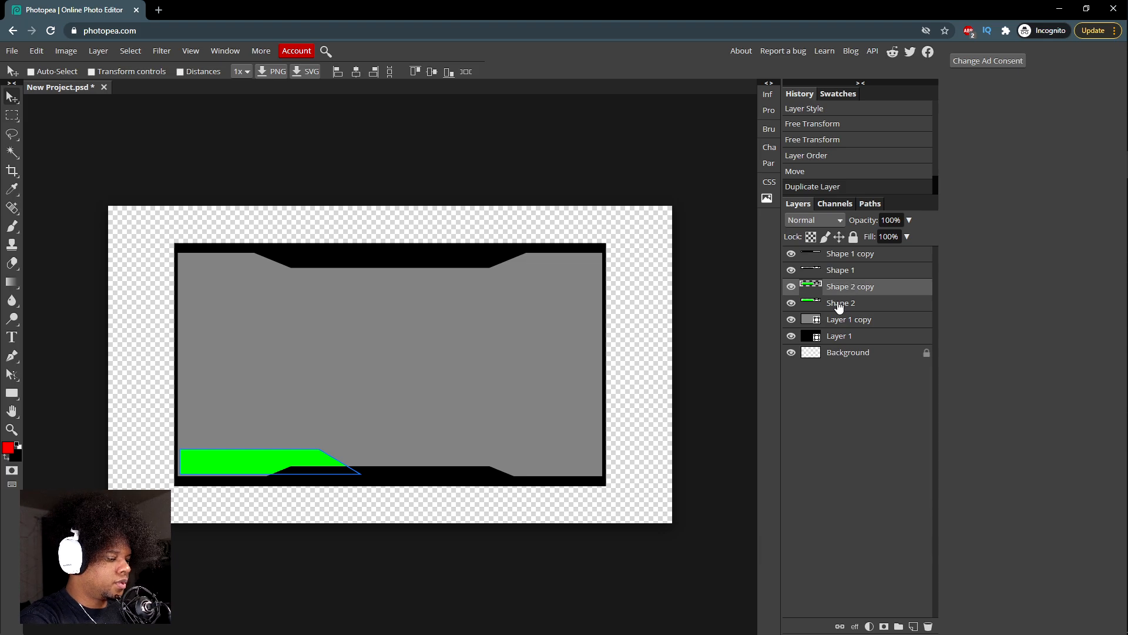
key(ctrl+t)
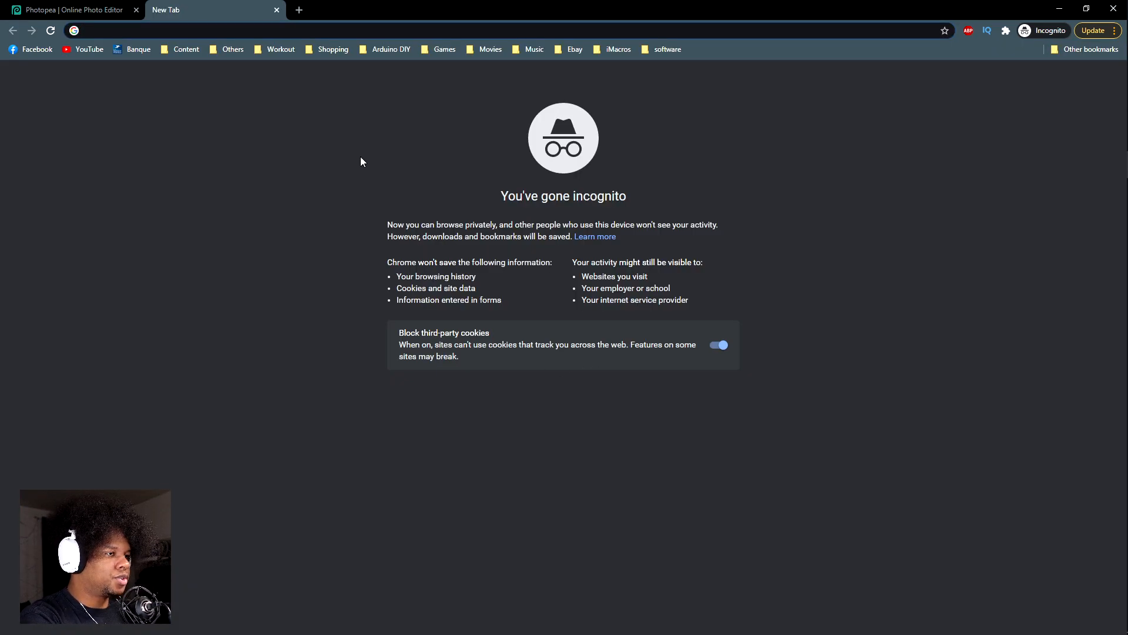
click(277, 10)
key(ctrl+t)
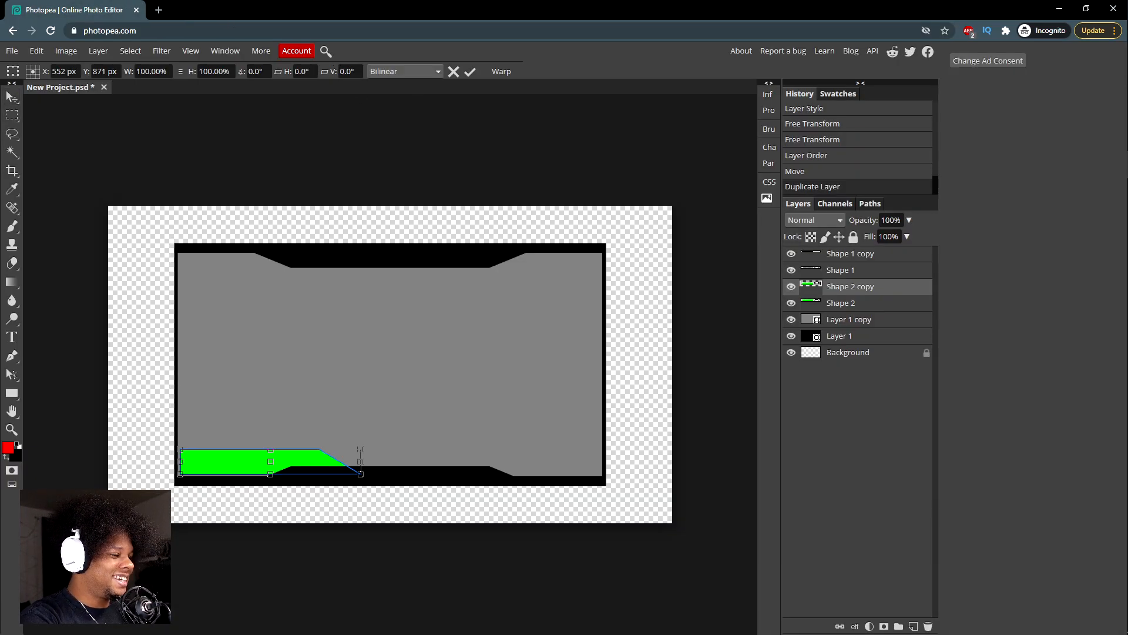
right_click(213, 457)
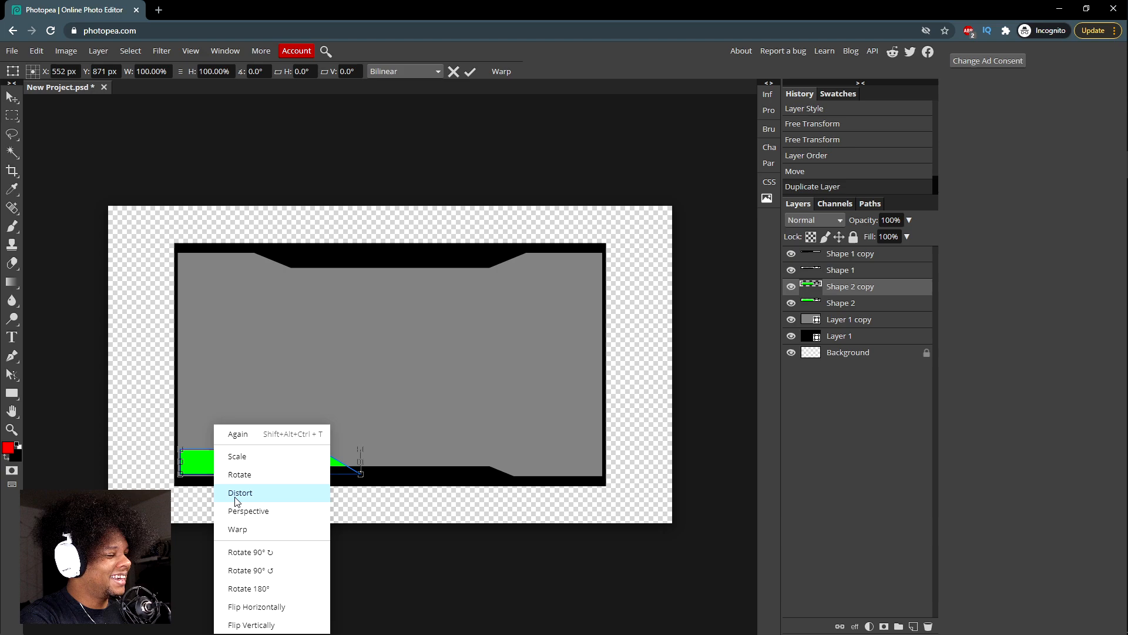
click(265, 607)
drag(241, 453, 478, 465)
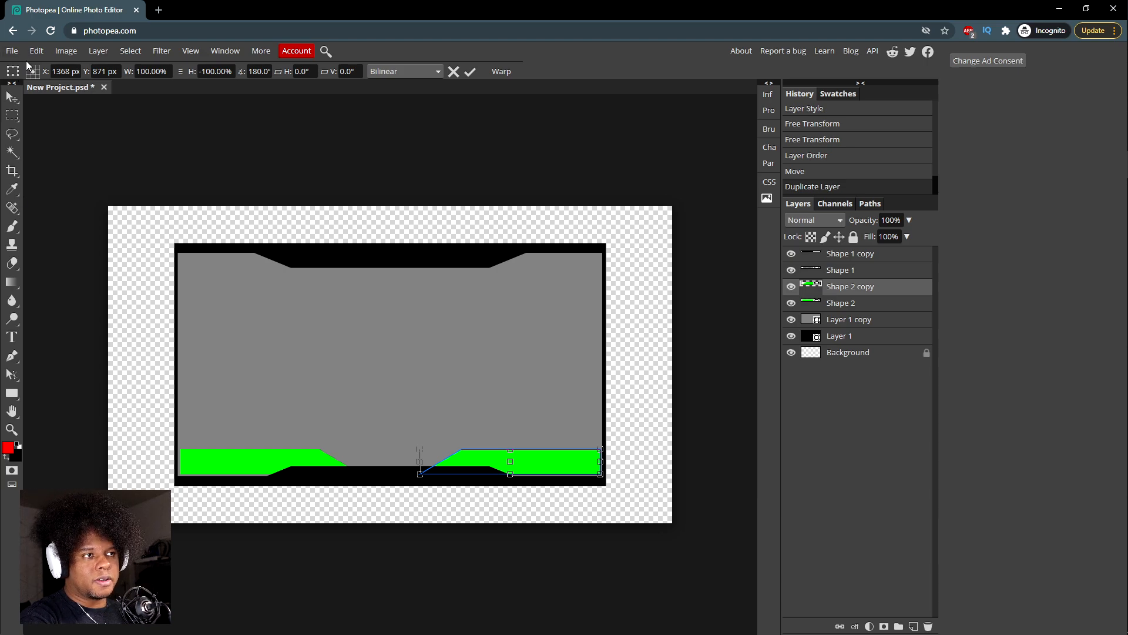
Step: Show the rulers to add a horizontal guide along the green shapes' upper edges, and nudge the mirrored green copy slightly right
click(233, 52)
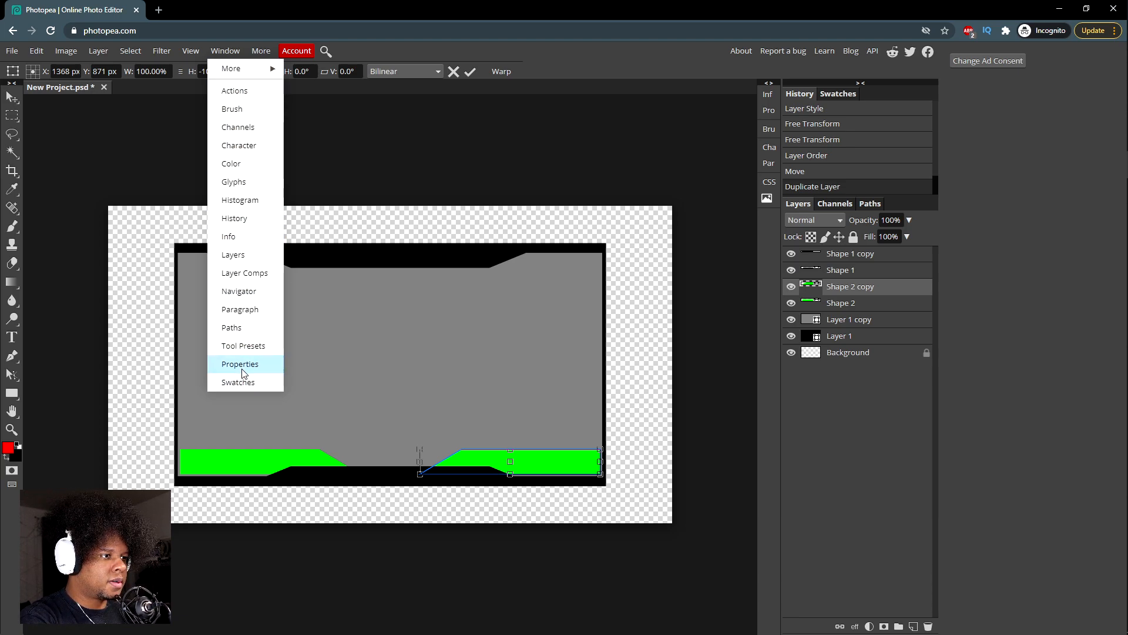
click(431, 53)
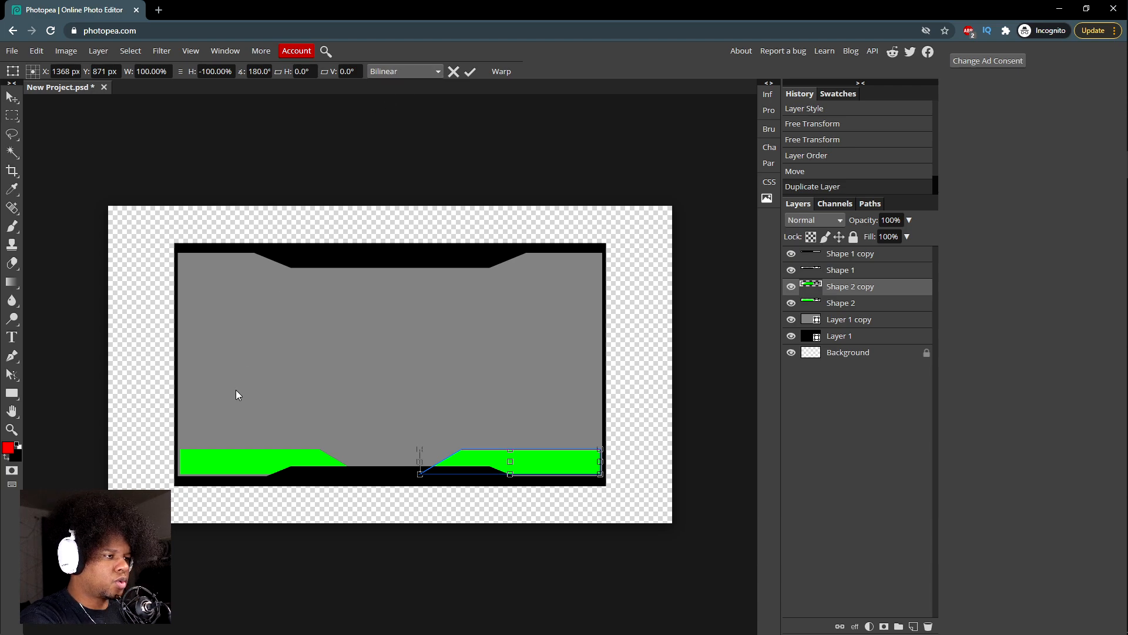
key(ctrl+r)
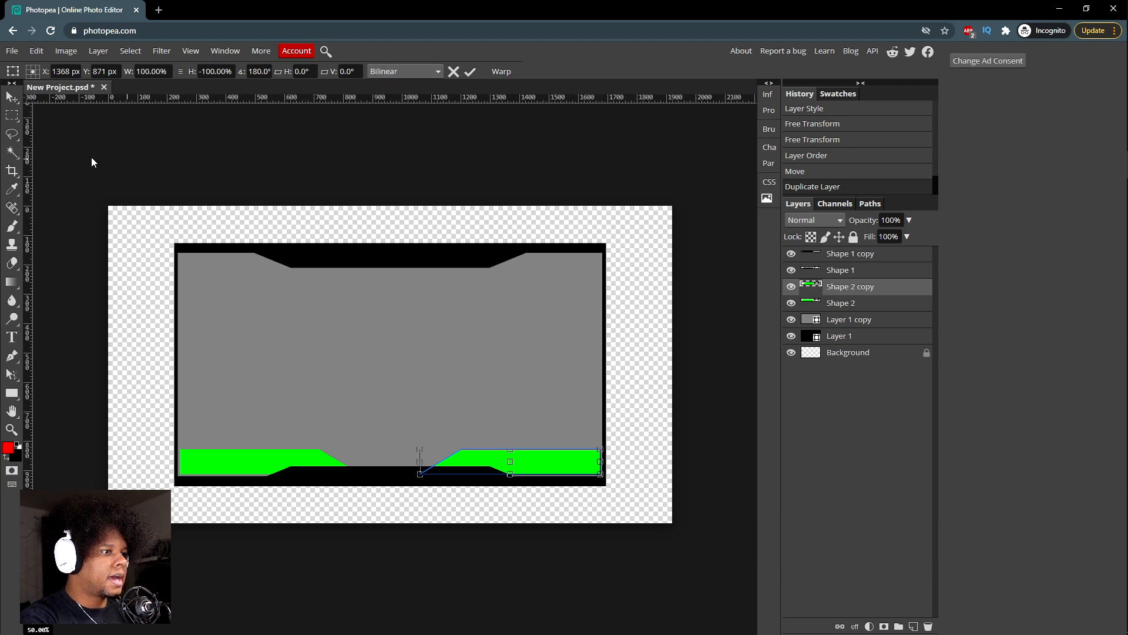
drag(383, 97, 362, 450)
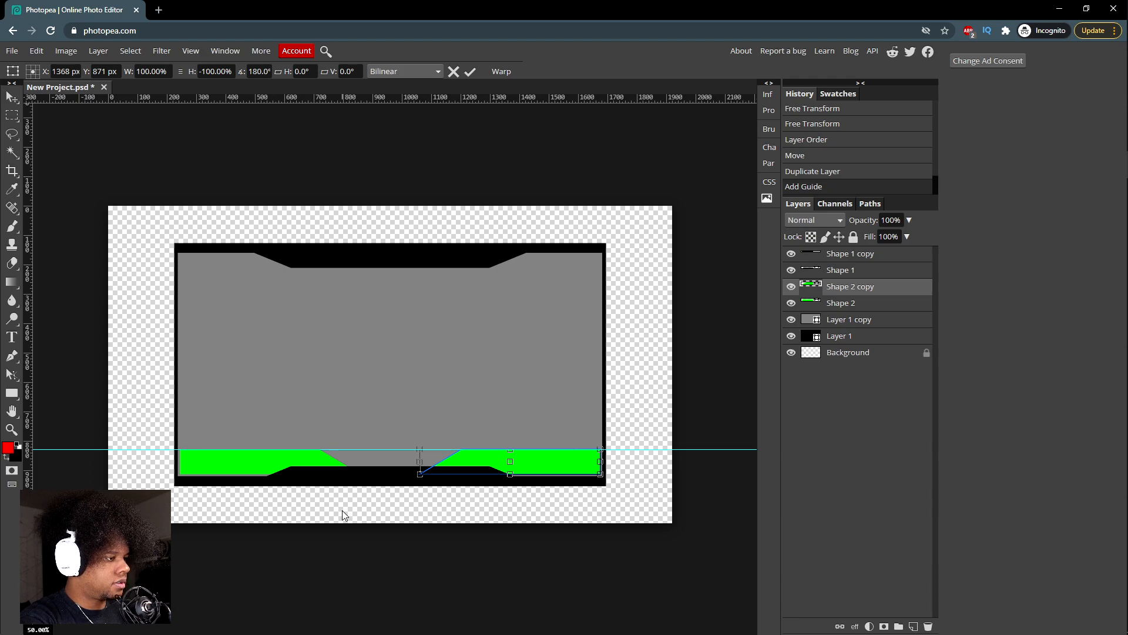
key(Return)
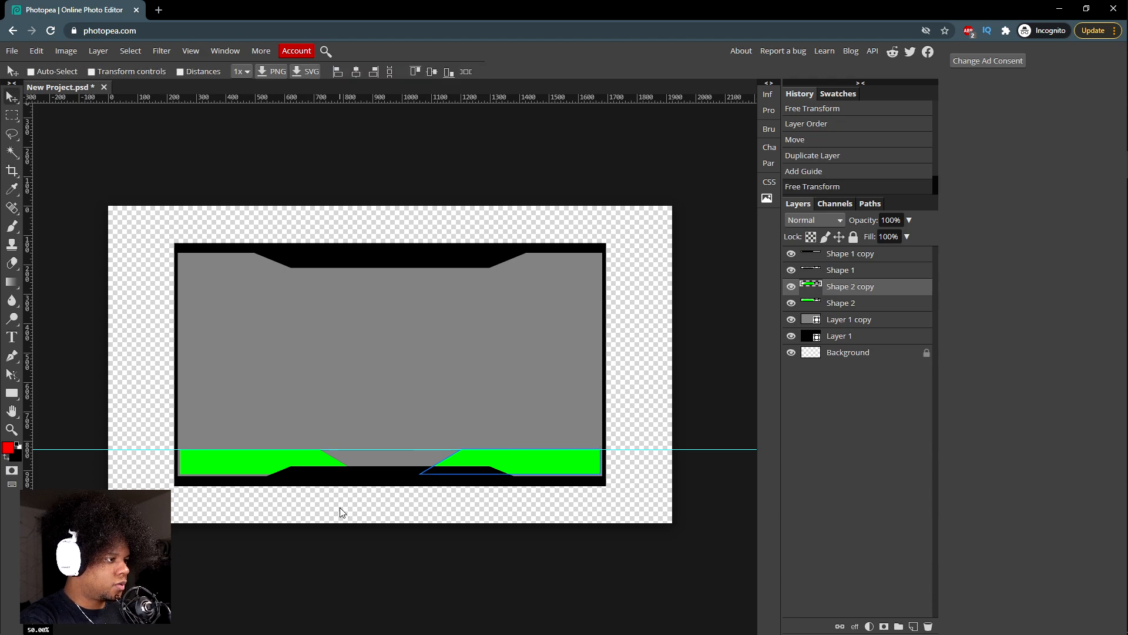
key(Right)
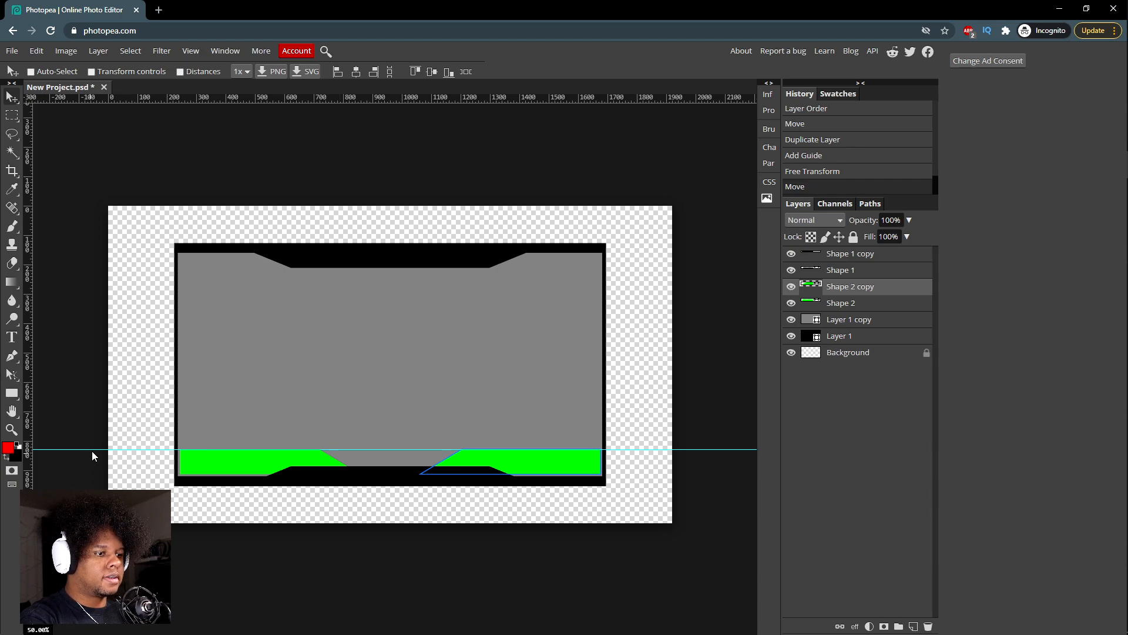
Step: Remove the horizontal guide and give both green corner shapes a linear black-to-white gradient stroke
drag(92, 450, 94, 97)
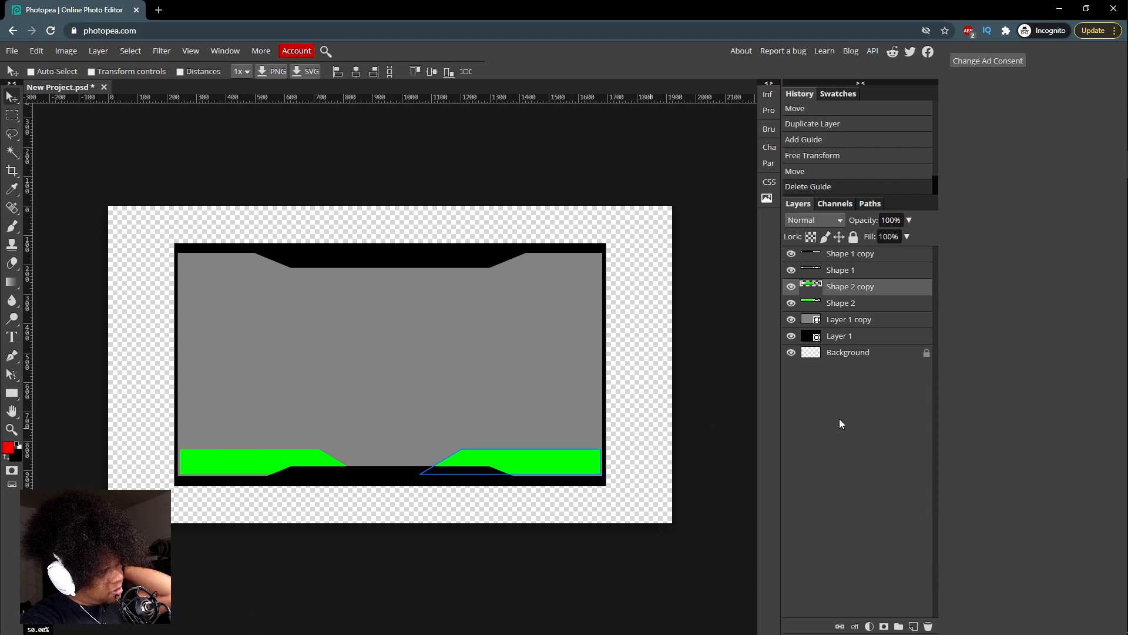
shift+click(850, 307)
key(u)
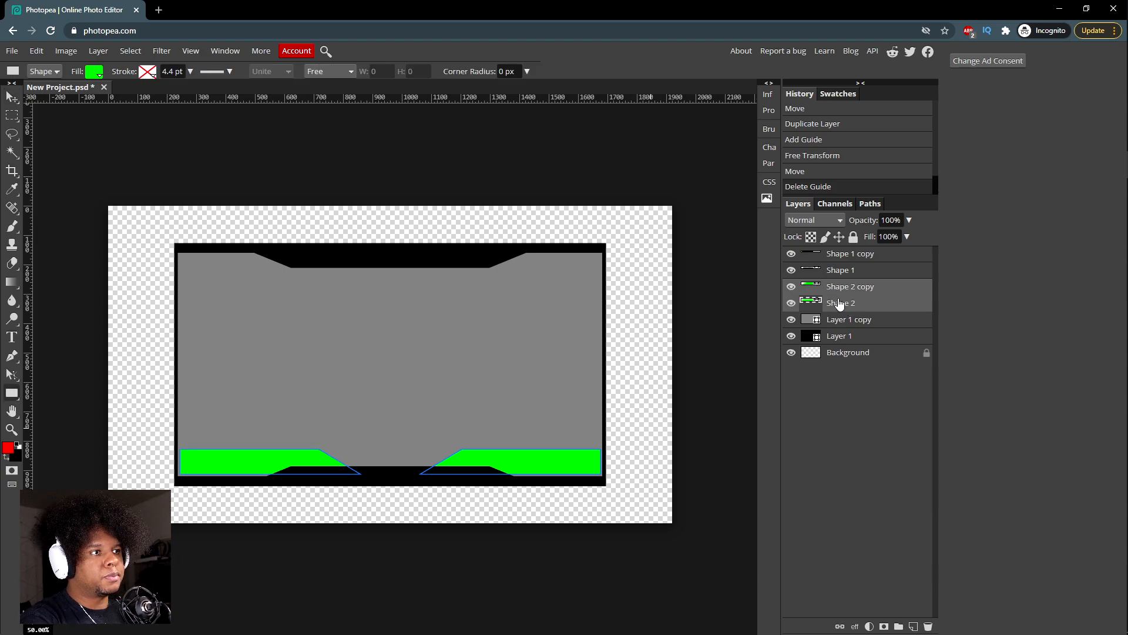
click(148, 73)
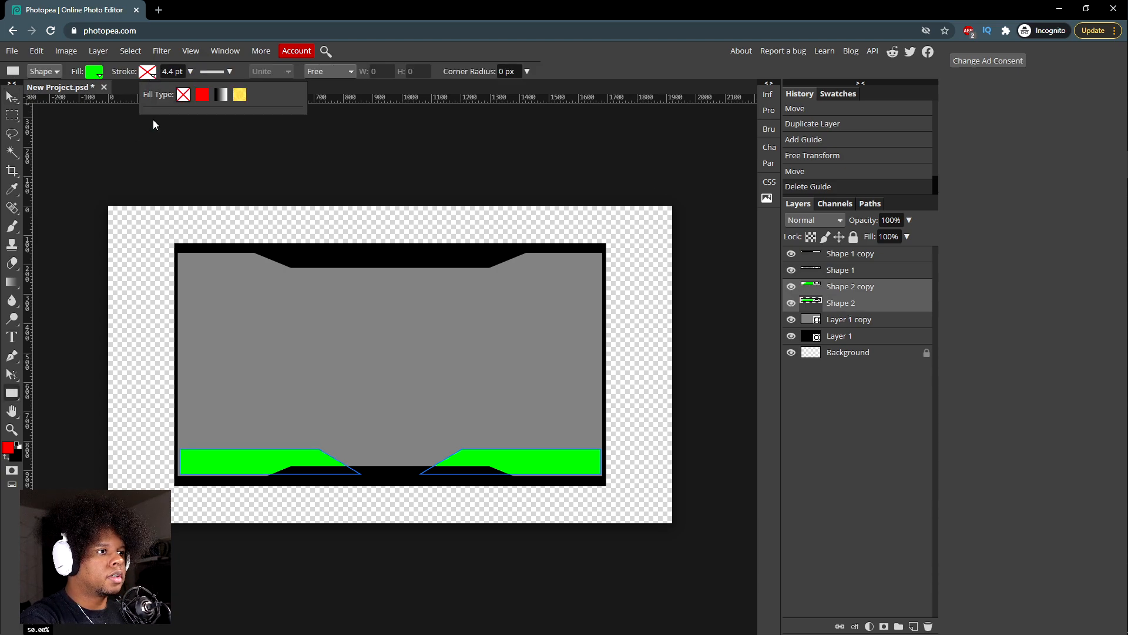
click(203, 99)
click(260, 136)
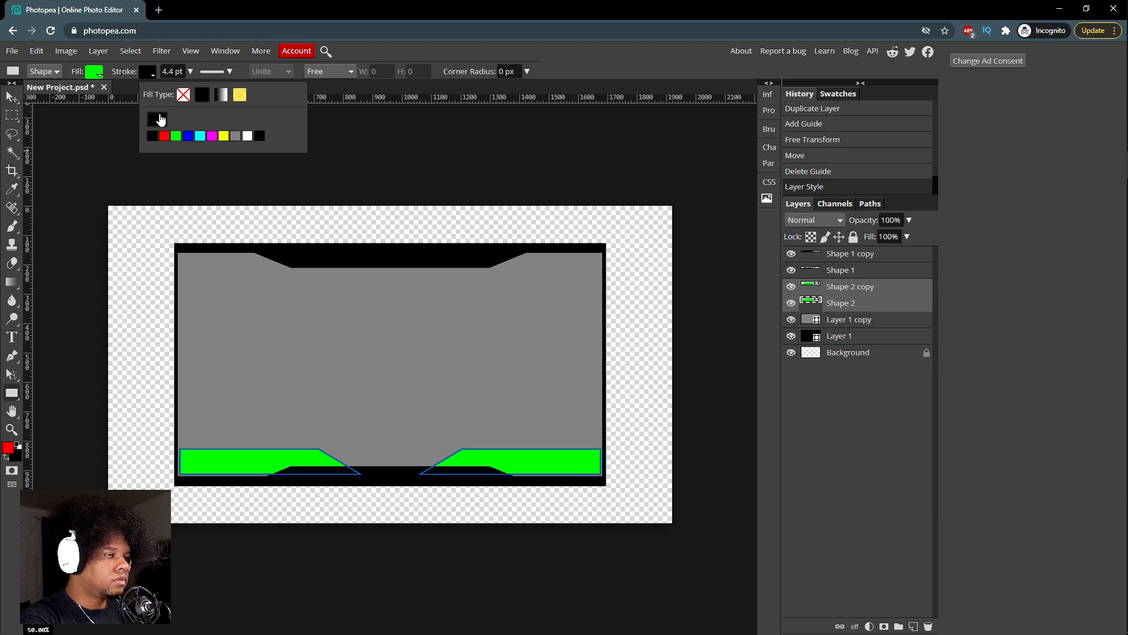
click(157, 119)
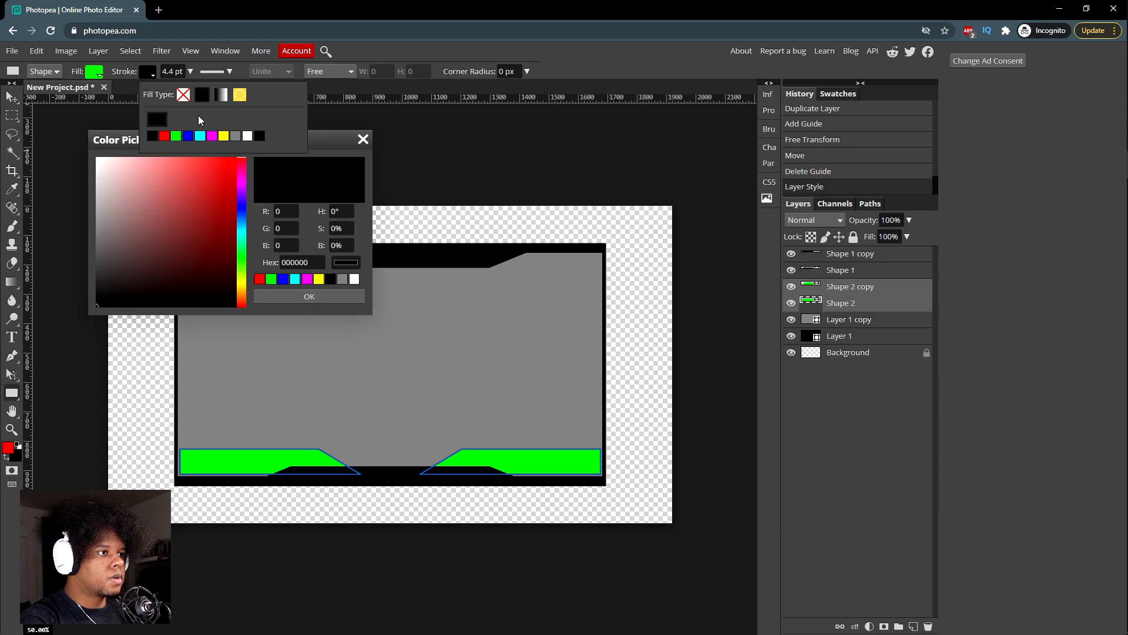
click(221, 95)
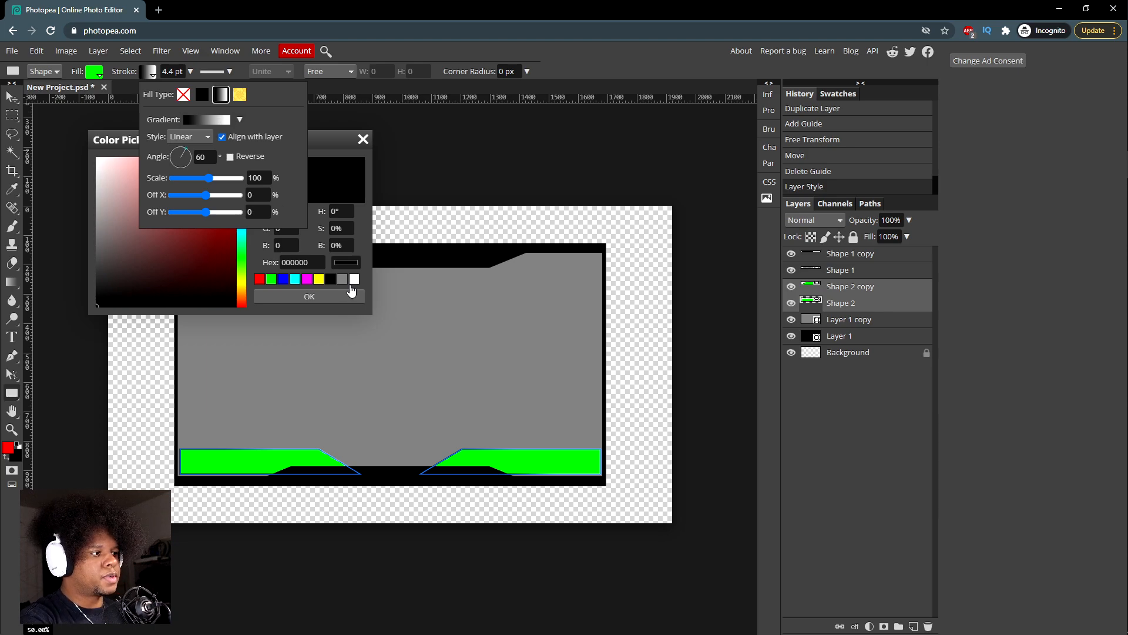
click(94, 74)
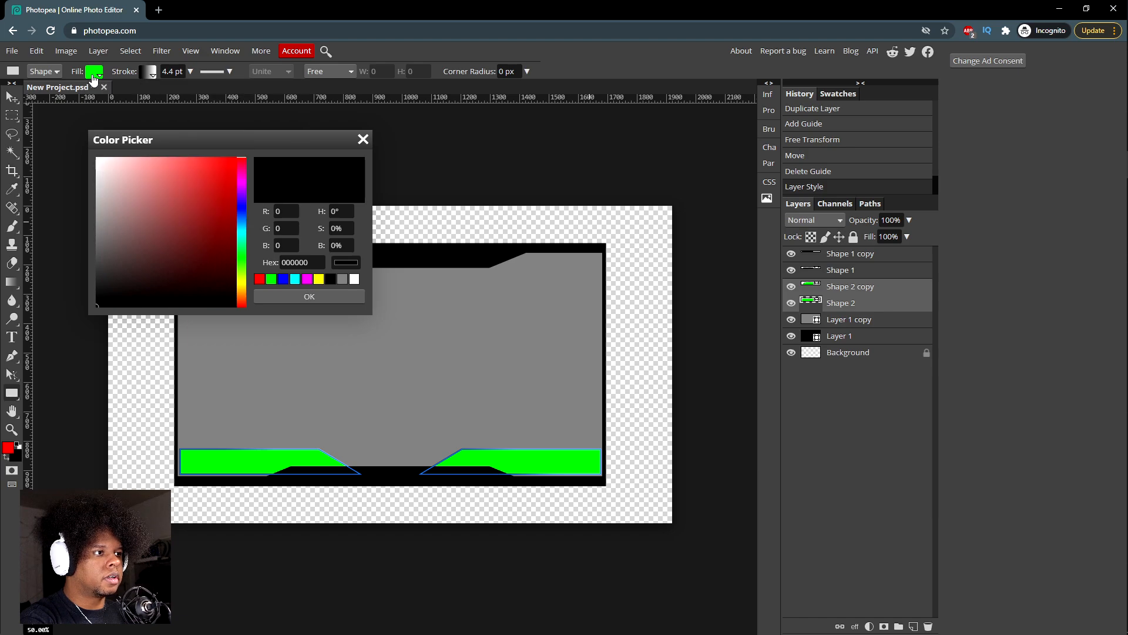
click(94, 74)
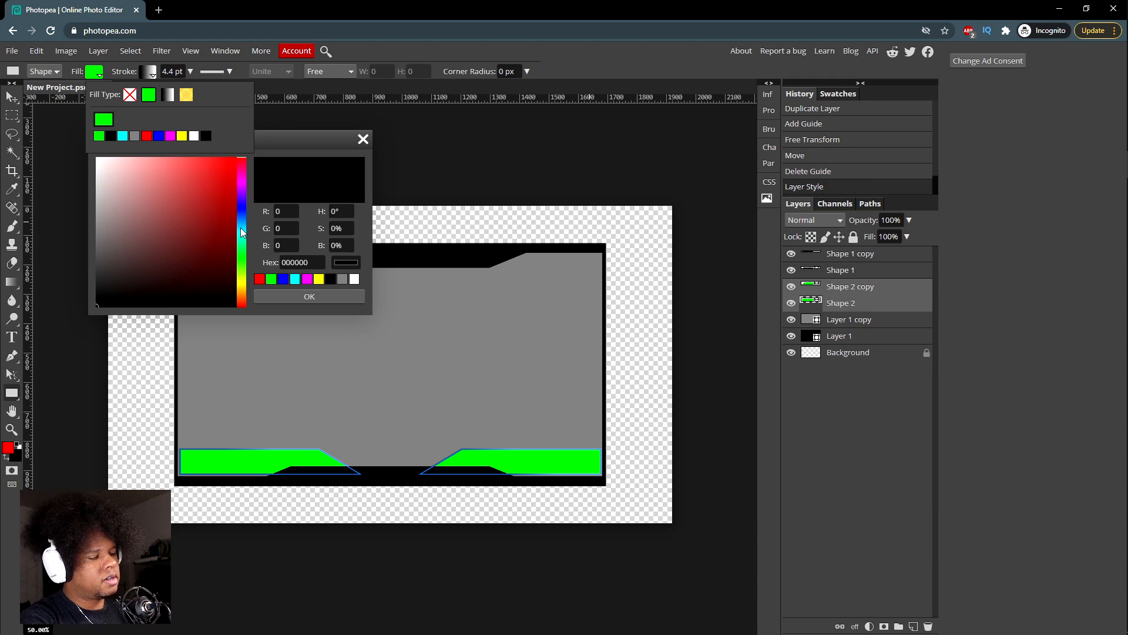
mouse_move(222, 215)
mouse_down()
mouse_move(210, 198)
mouse_move(225, 155)
mouse_up()
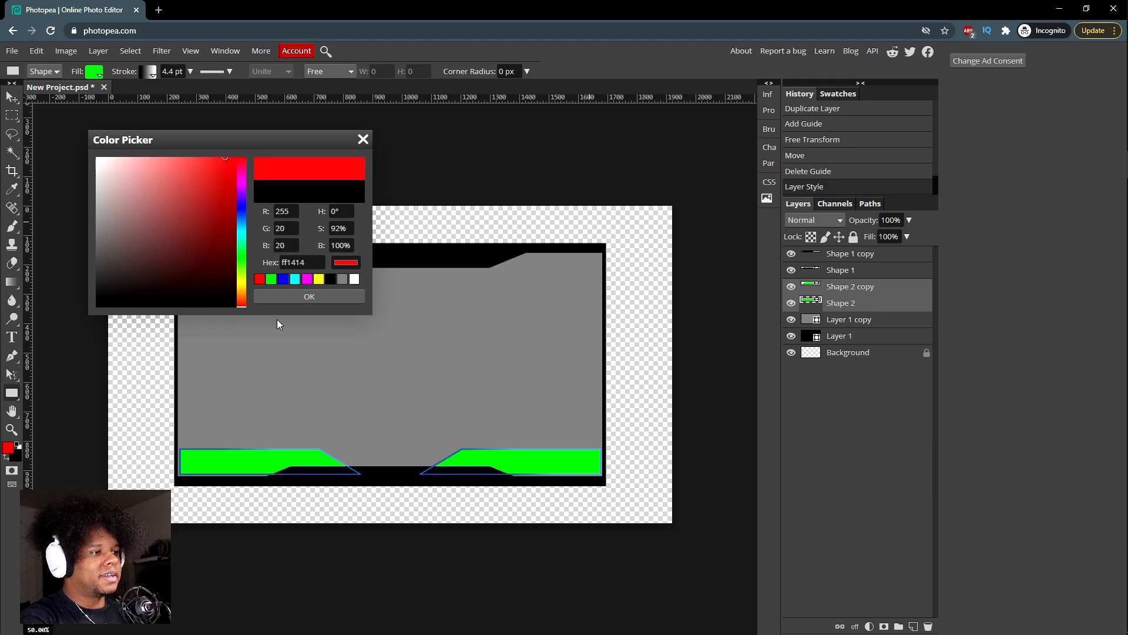
click(290, 297)
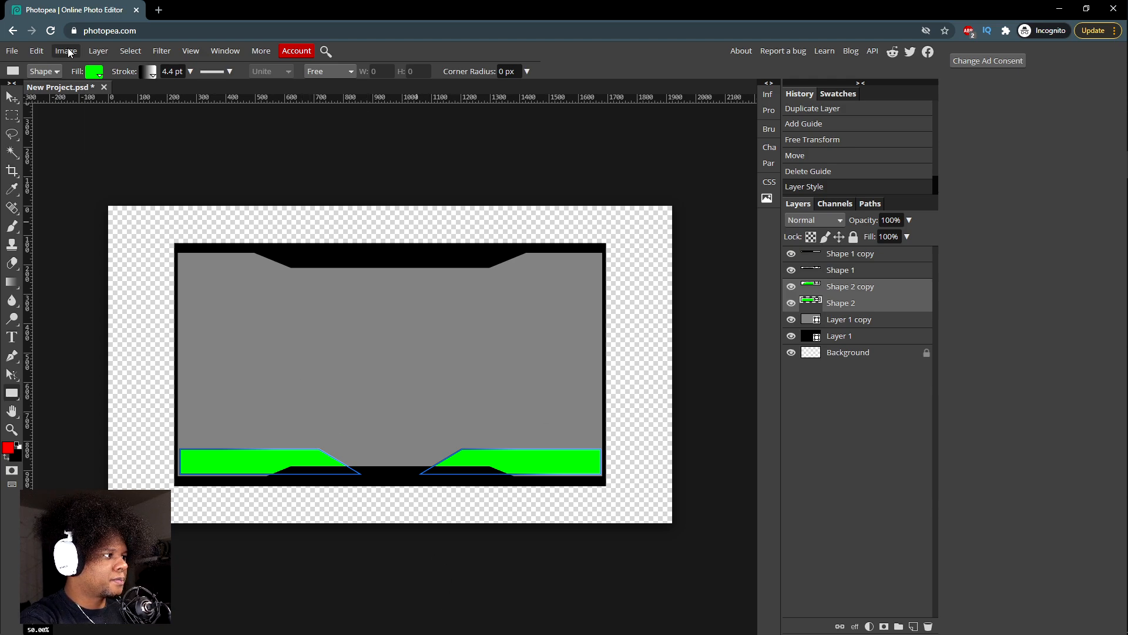
Step: Replace the green fill of both corner shapes with a linear gradient from black to red (ff0000)
click(94, 72)
click(146, 136)
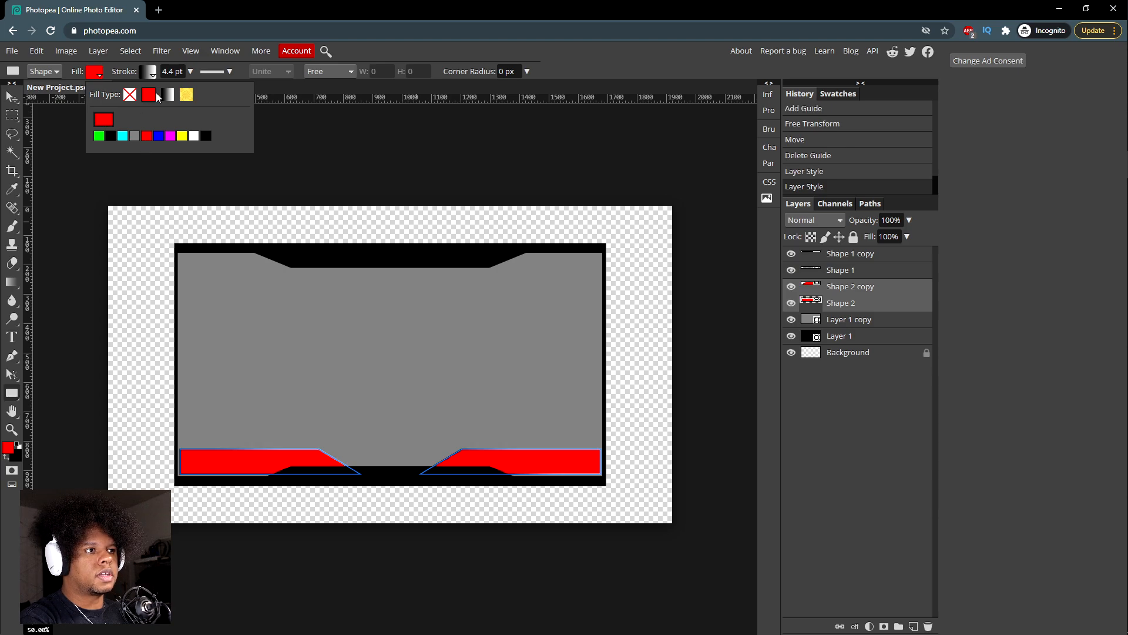
click(171, 96)
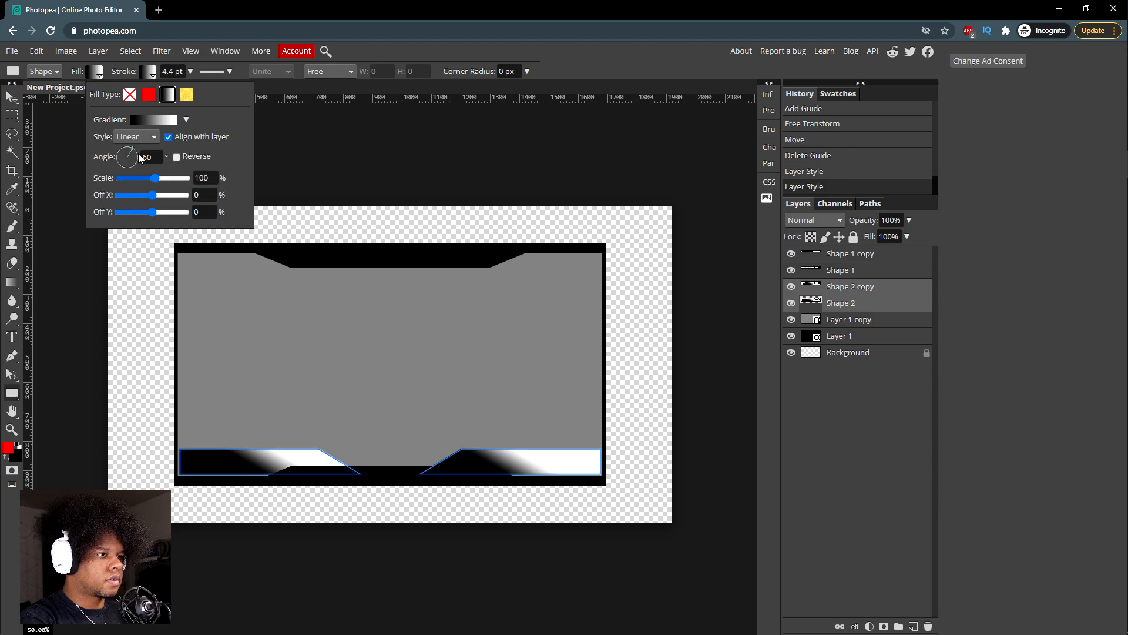
click(171, 120)
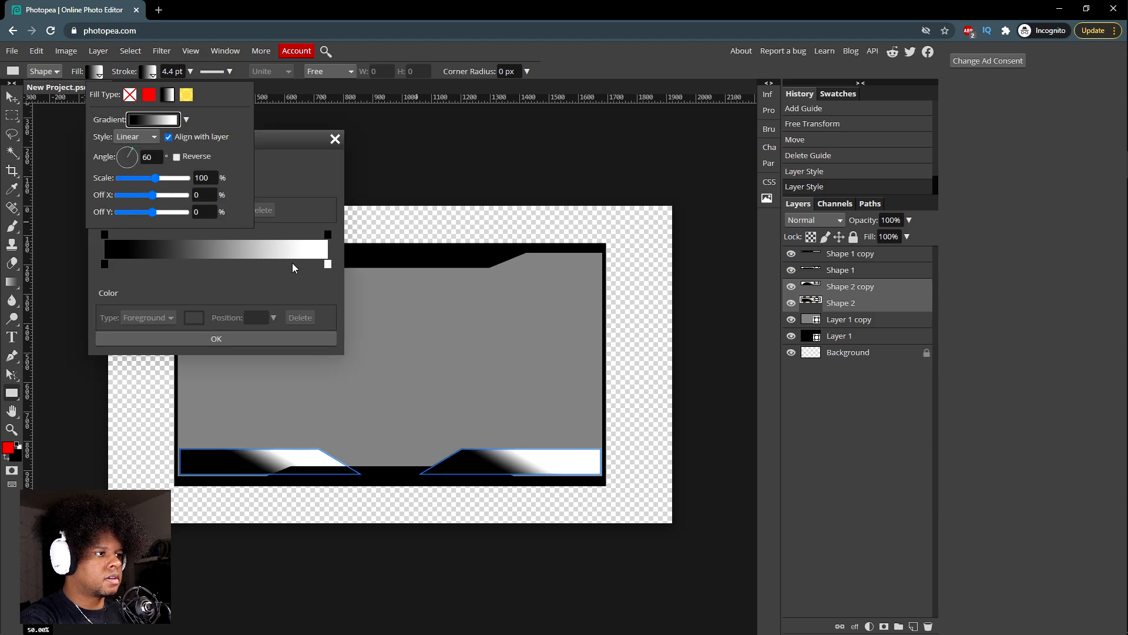
double_click(328, 265)
drag(316, 264, 358, 221)
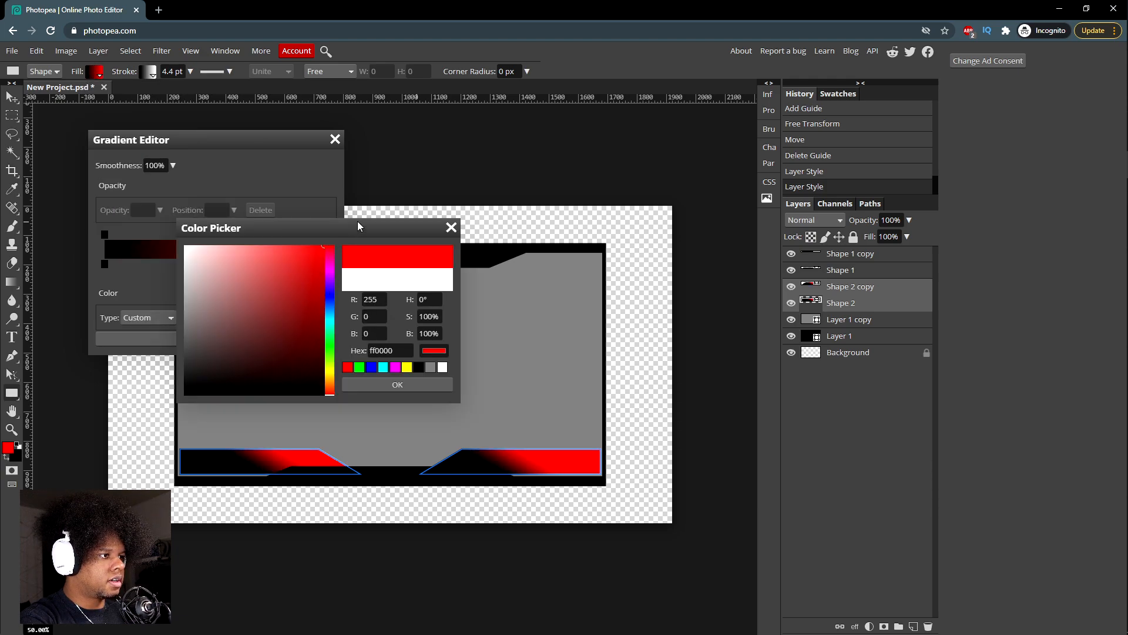
click(389, 386)
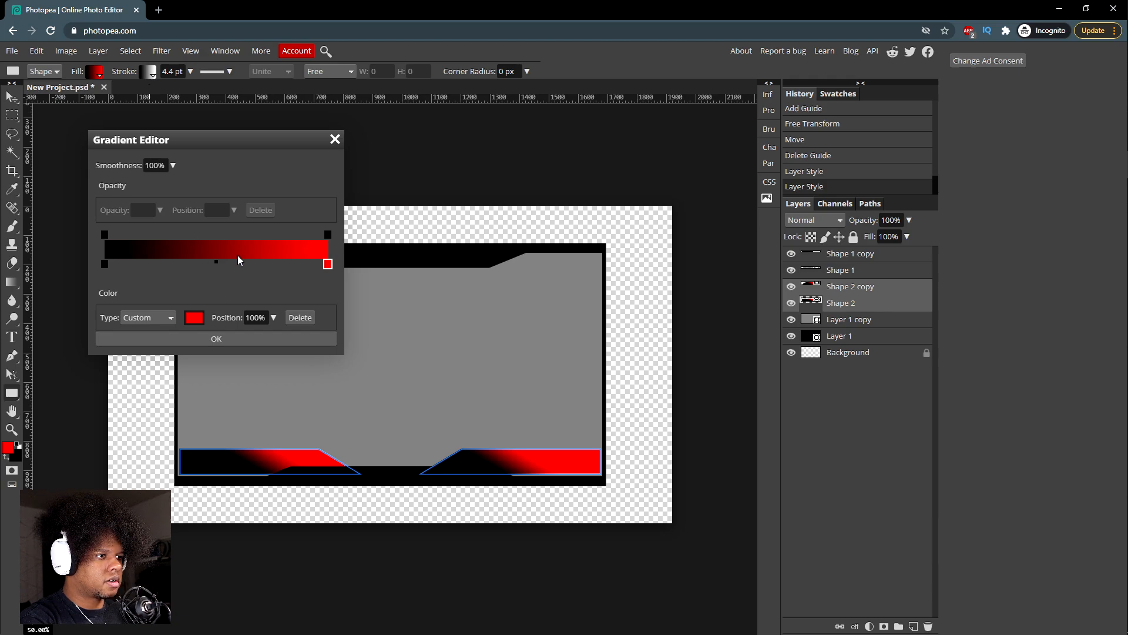
click(180, 339)
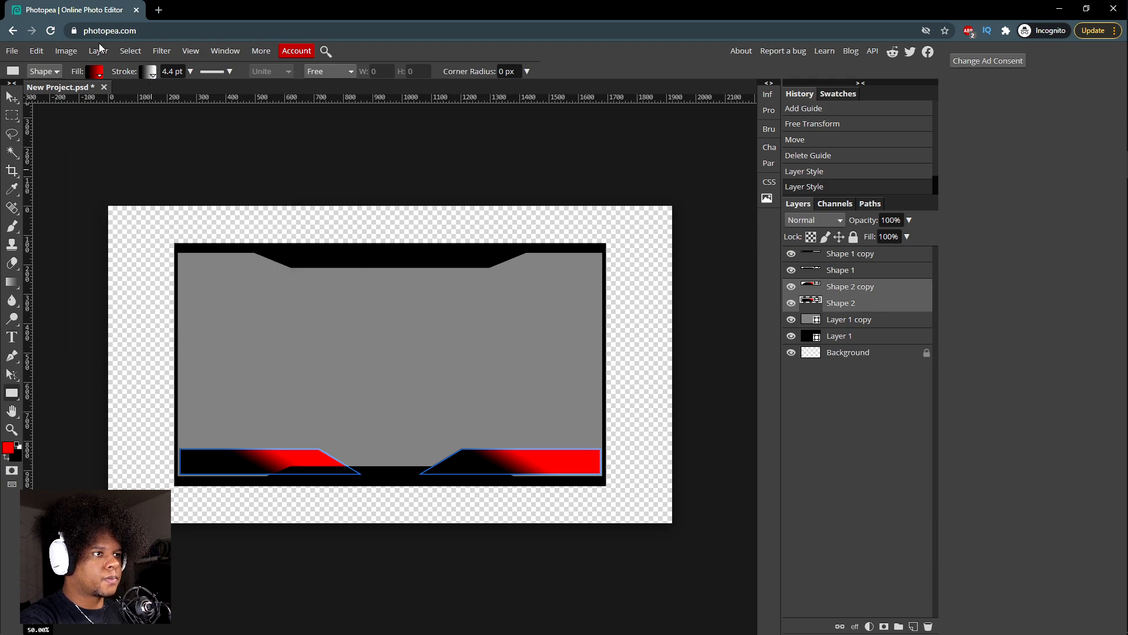
Step: Set the fill gradient's angle to 0° on both corner shapes
click(100, 75)
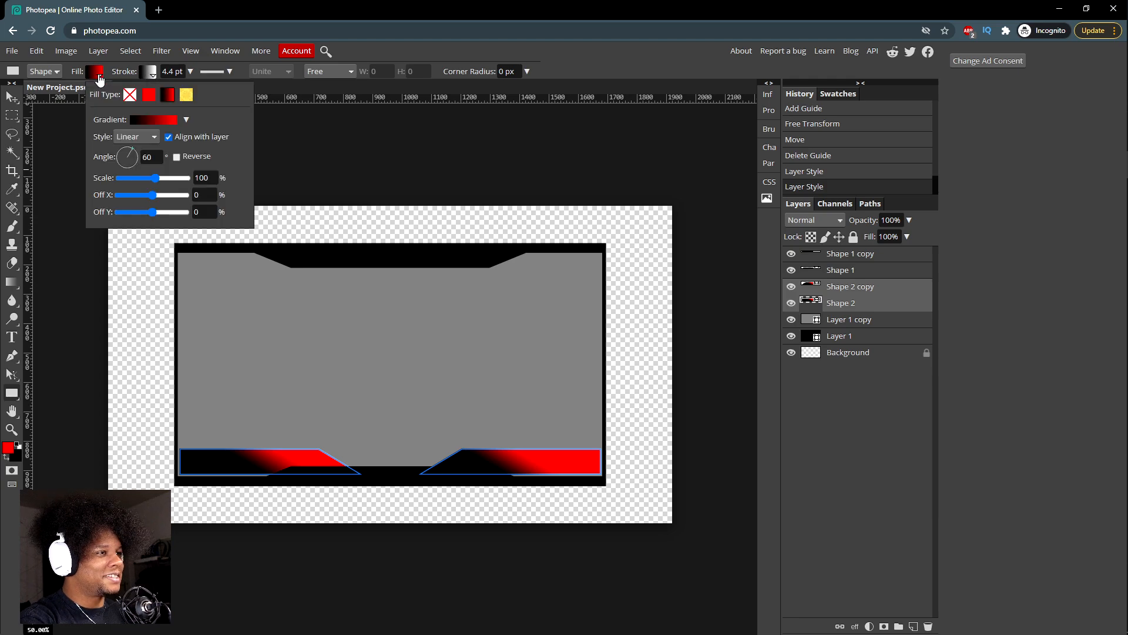
click(150, 156)
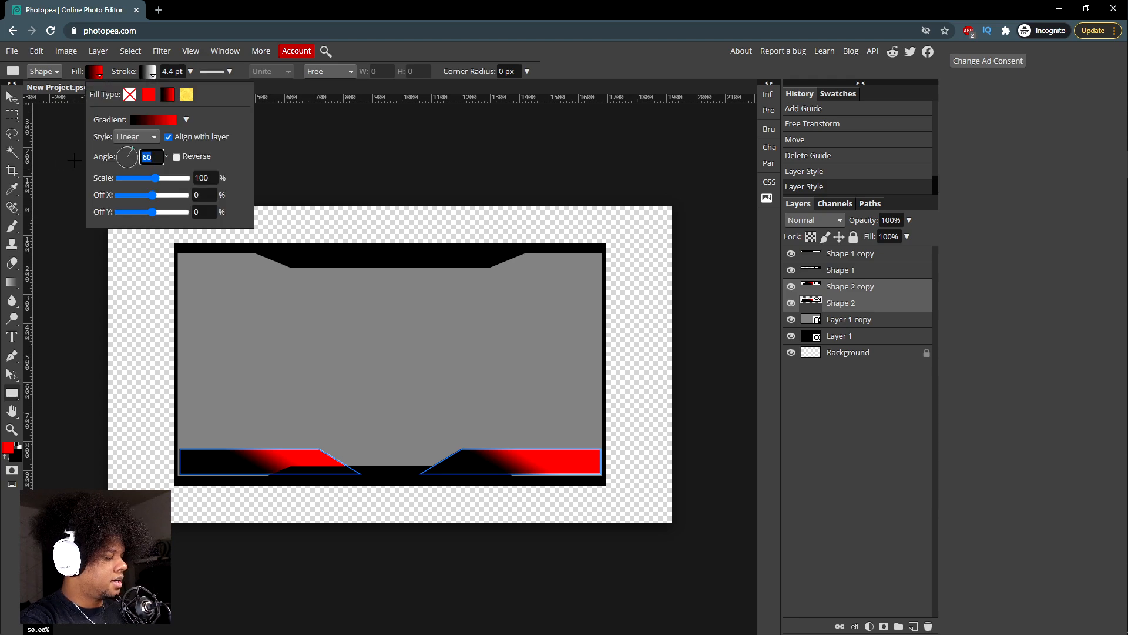
text(0)
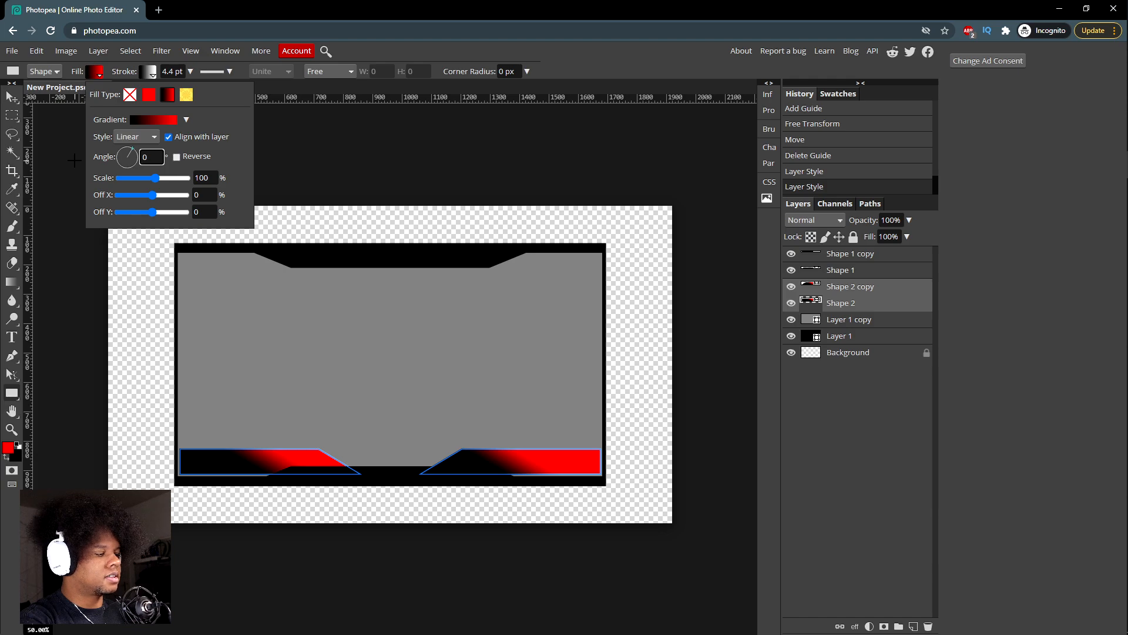
key(Return)
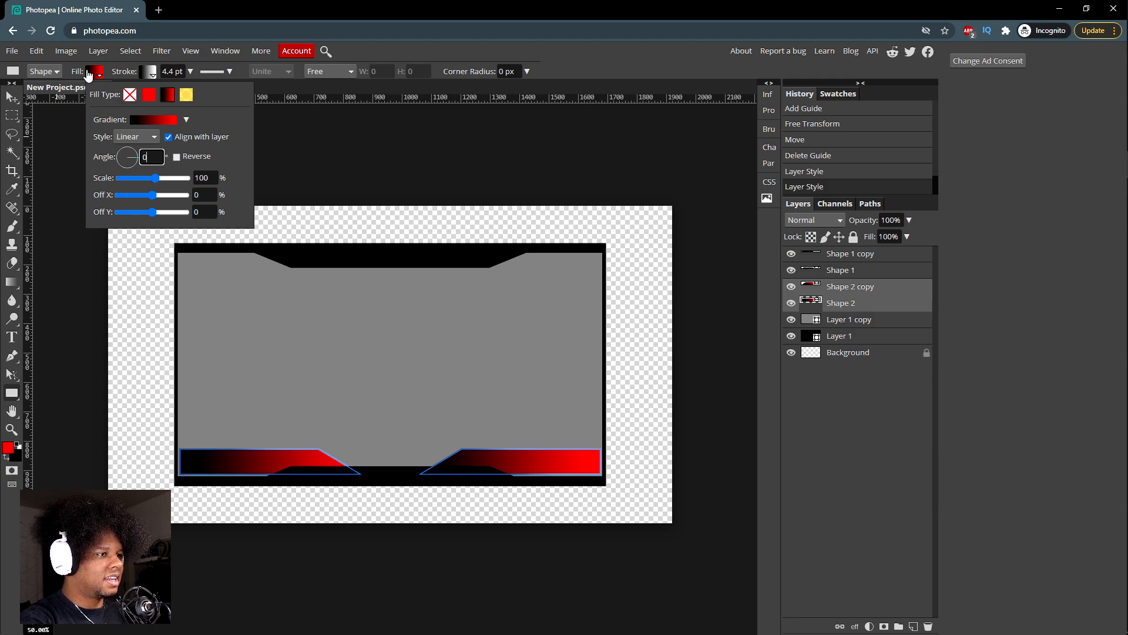
click(855, 433)
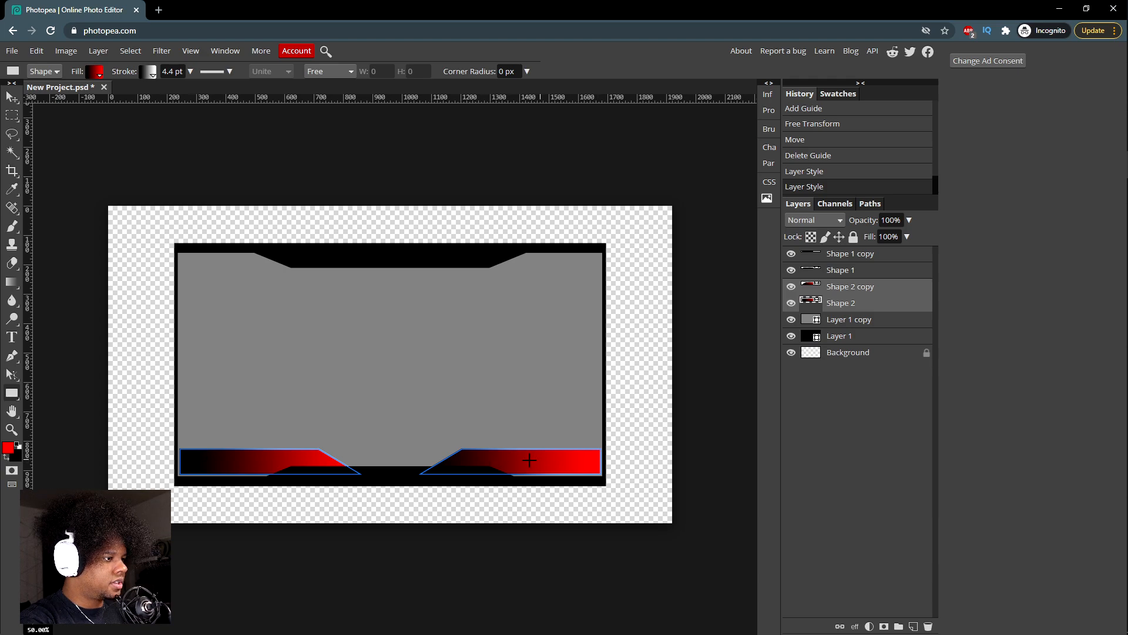
Step: Set the fill gradient of Shape 2 copy alone to a 180° angle and 225% scale
click(855, 291)
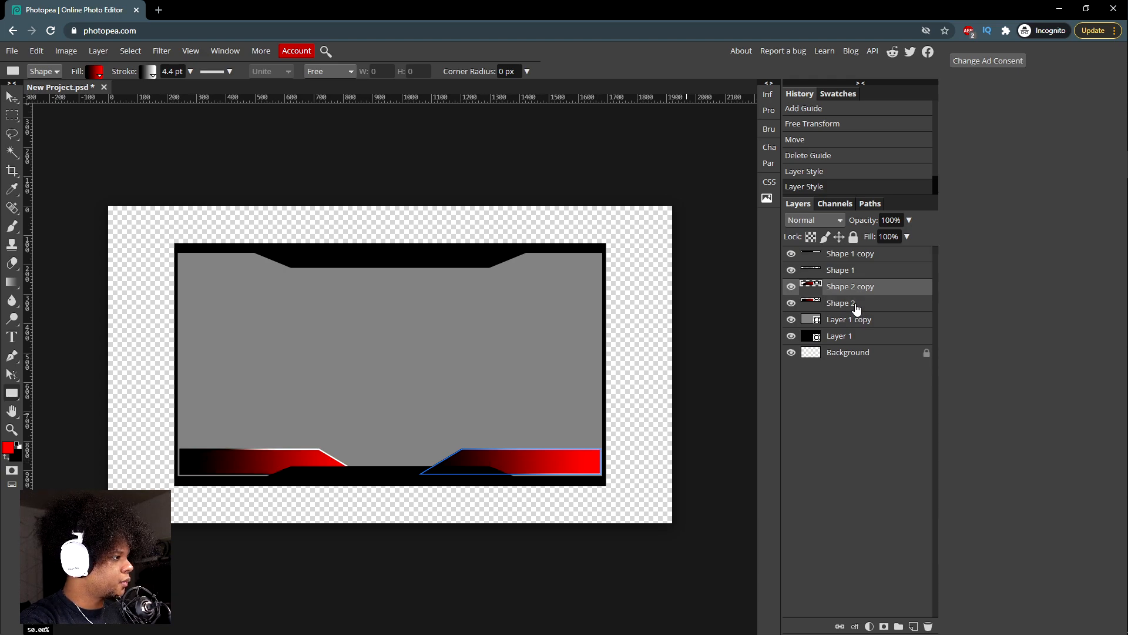
click(97, 72)
click(152, 157)
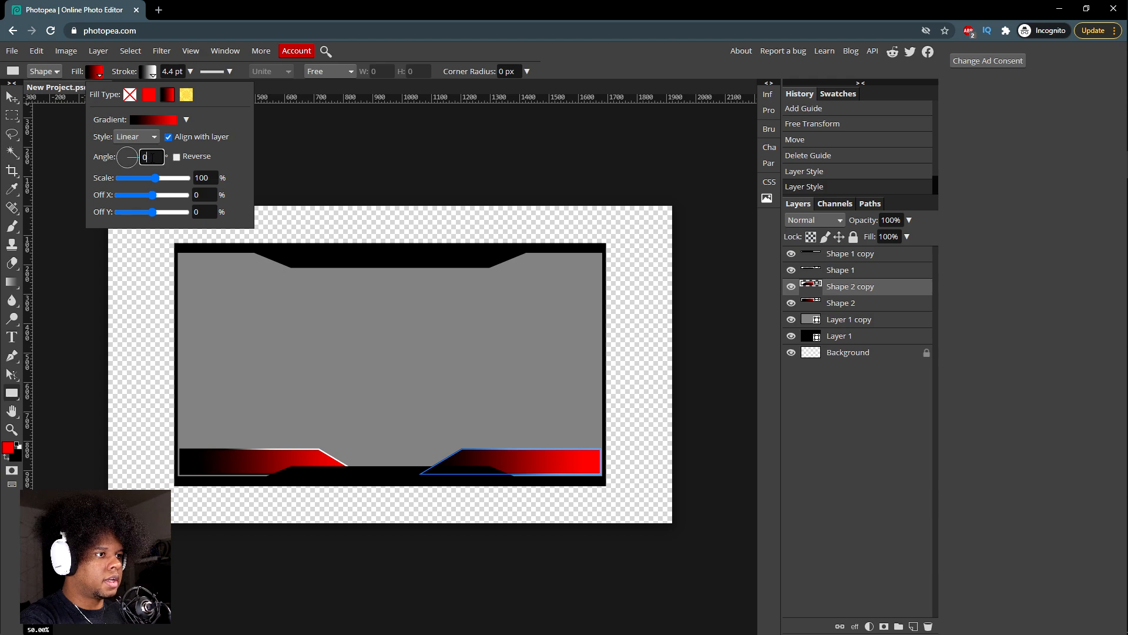
drag(152, 158, 138, 163)
text(18)
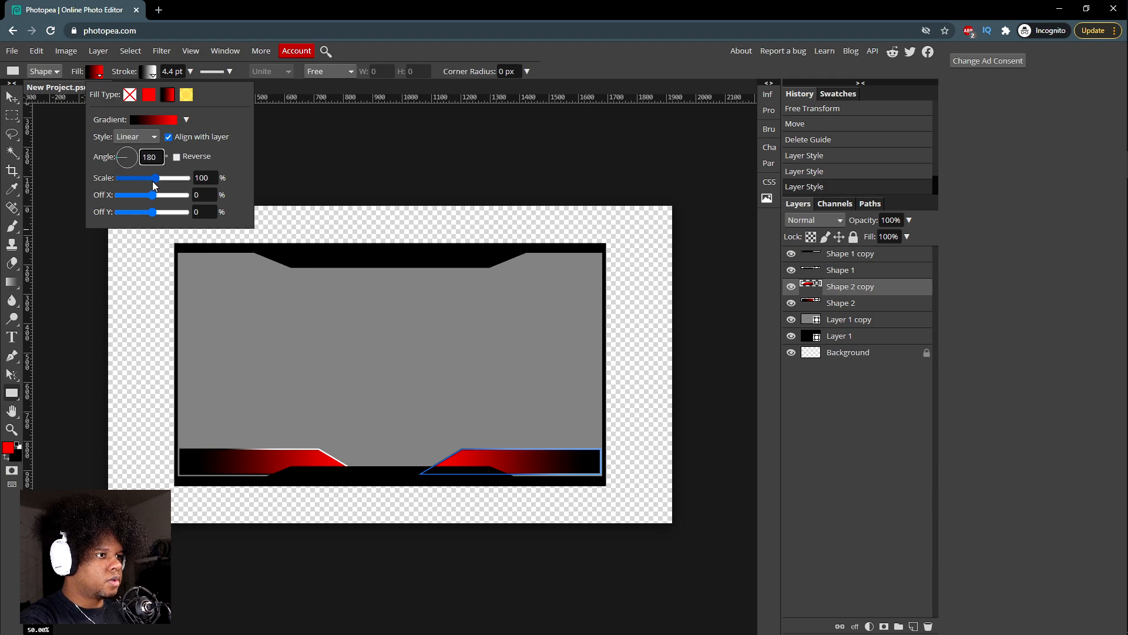
drag(154, 179, 170, 183)
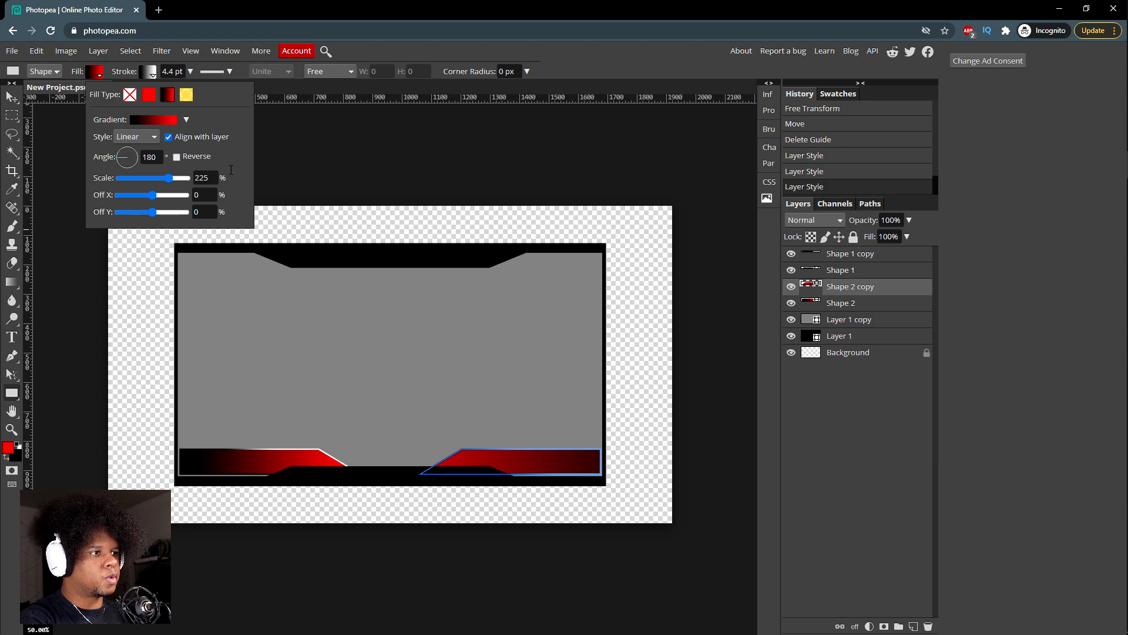
Step: Set the scale of Shape 2's fill gradient to 225%
click(836, 303)
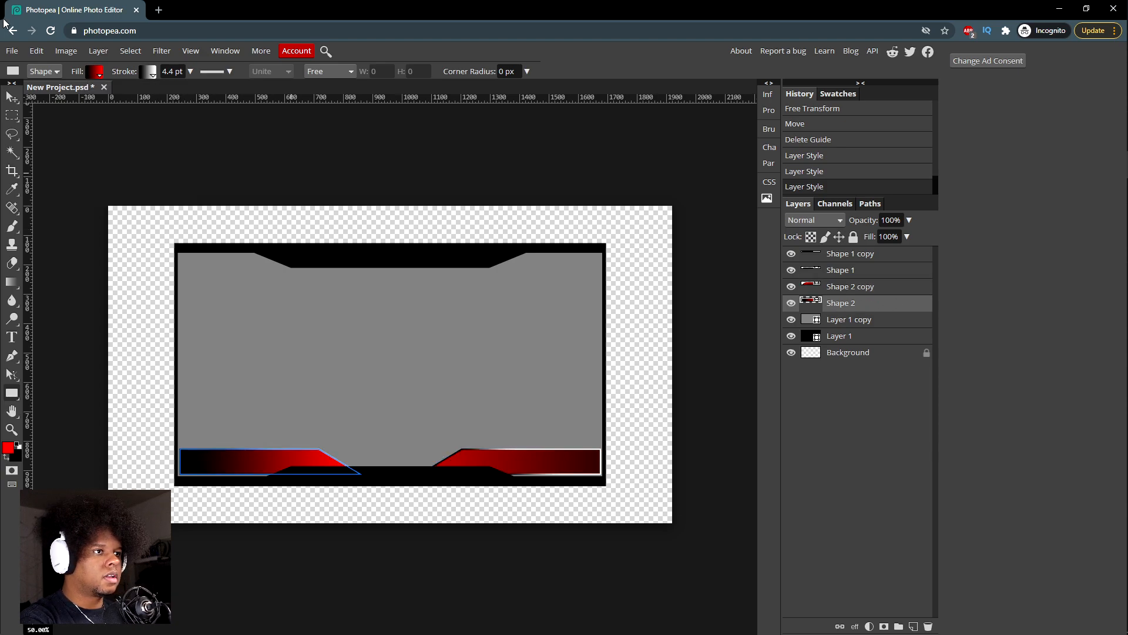
click(98, 69)
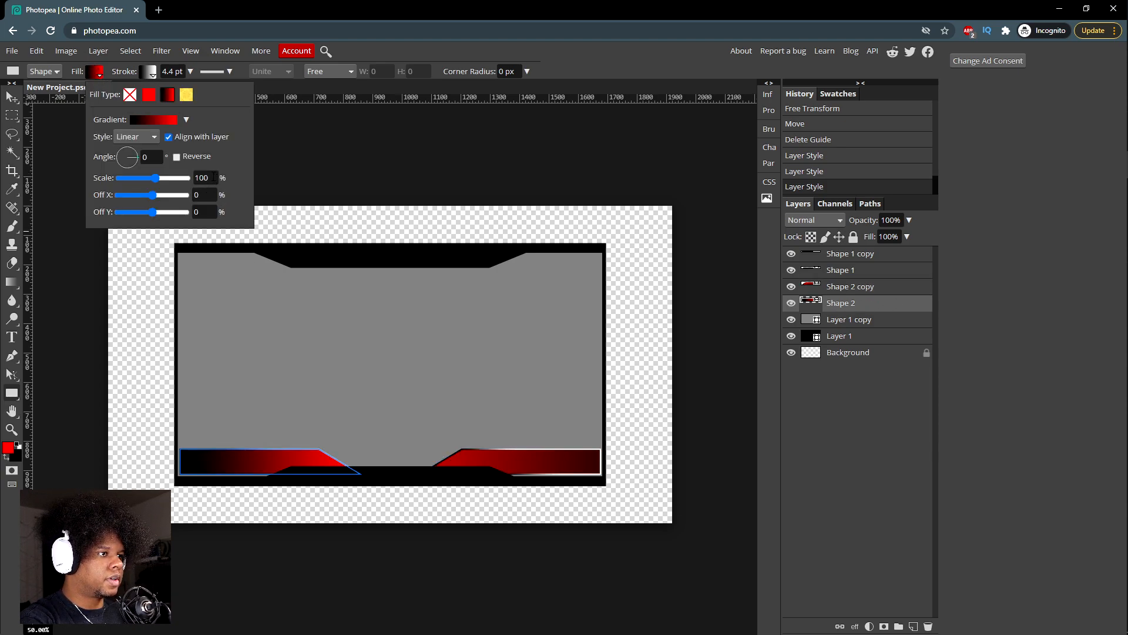
drag(213, 176, 191, 180)
text(22)
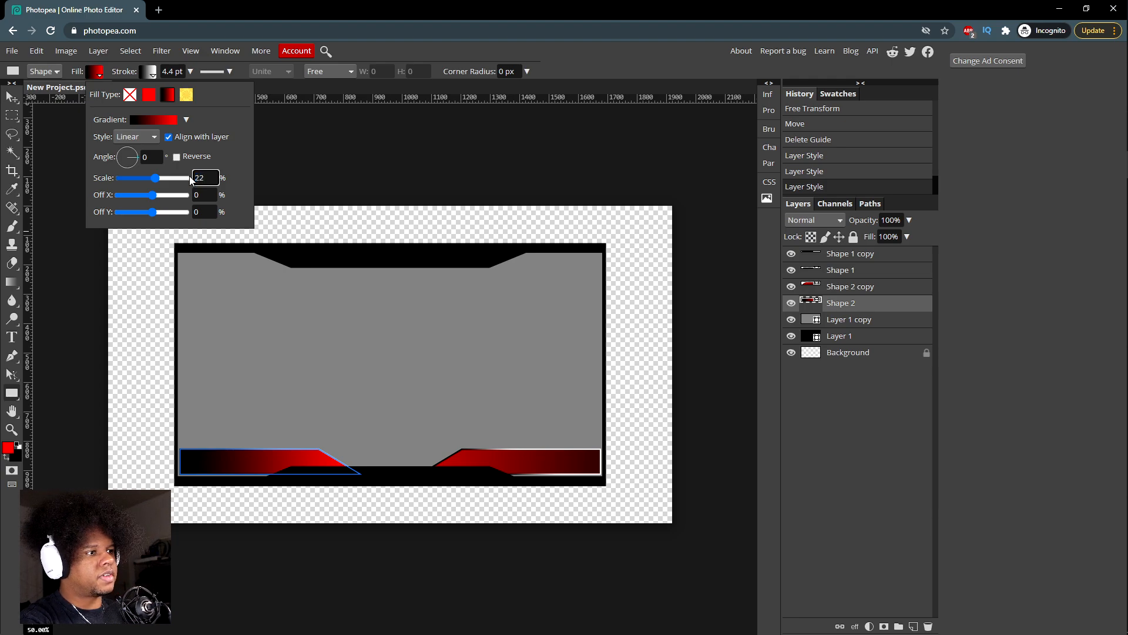
text(5)
key(Return)
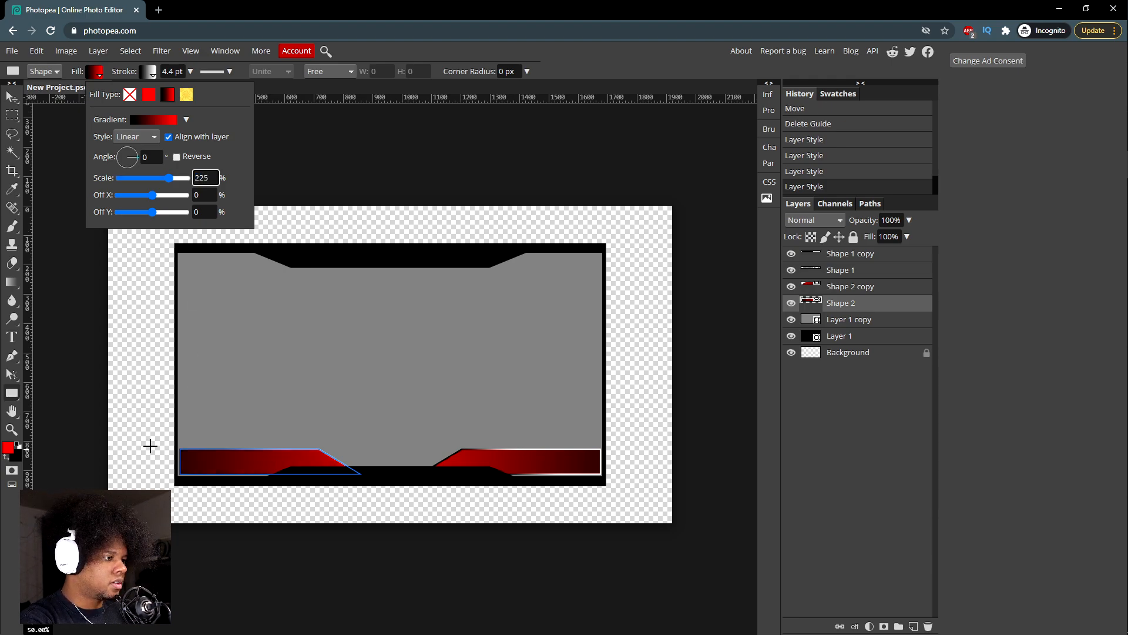
click(867, 413)
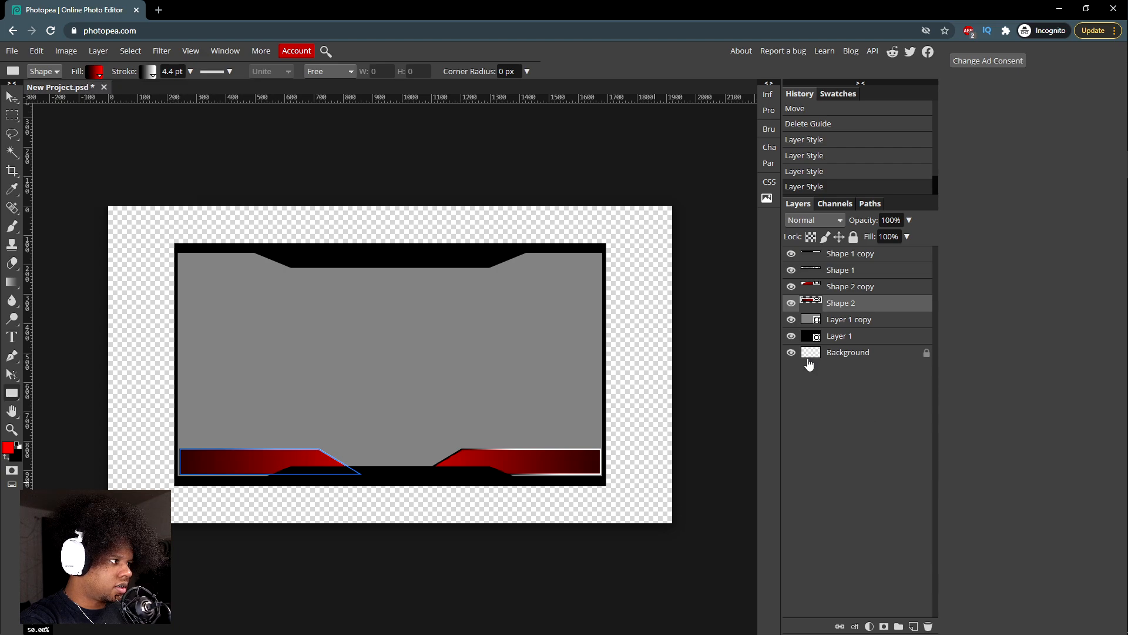
click(838, 352)
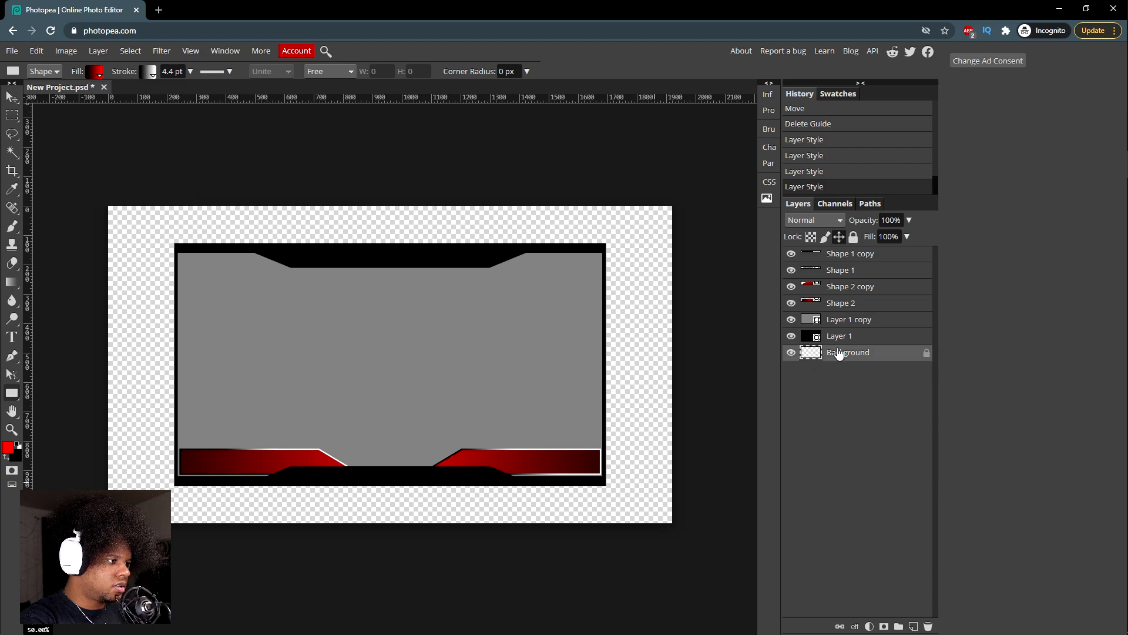
click(844, 304)
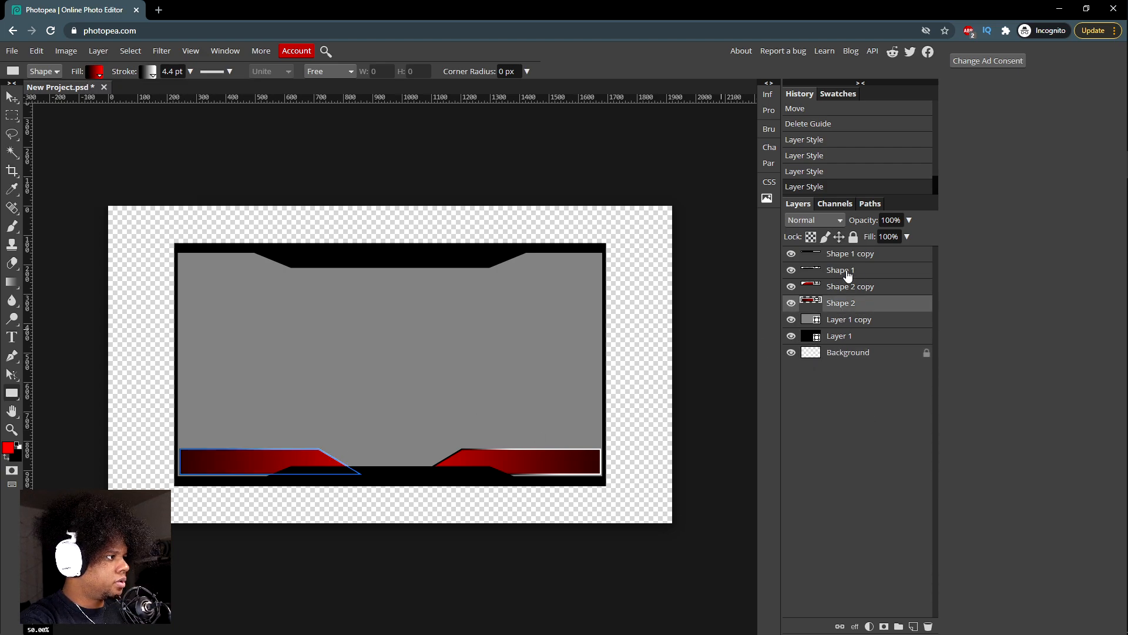
shift+click(847, 290)
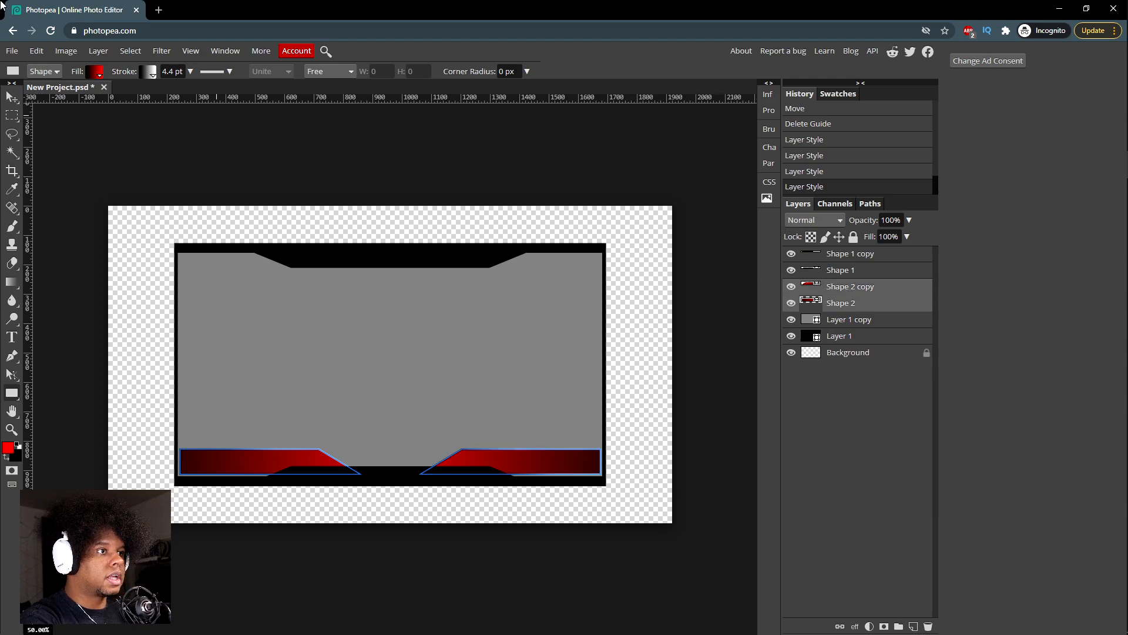
click(152, 79)
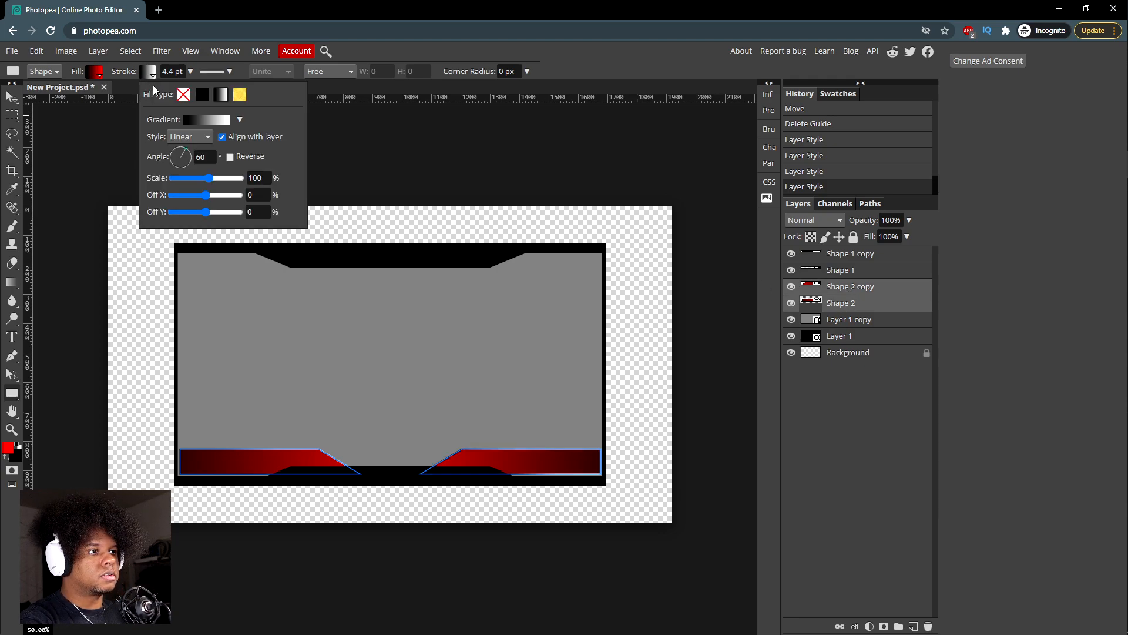
click(223, 124)
click(328, 264)
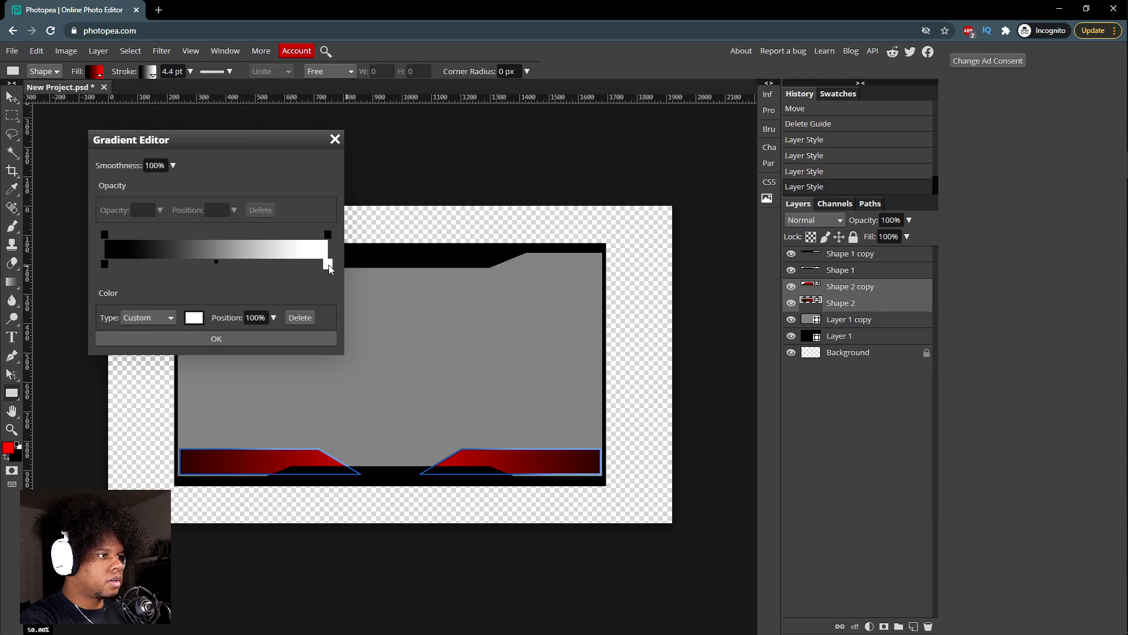
double_click(328, 264)
drag(210, 259, 165, 363)
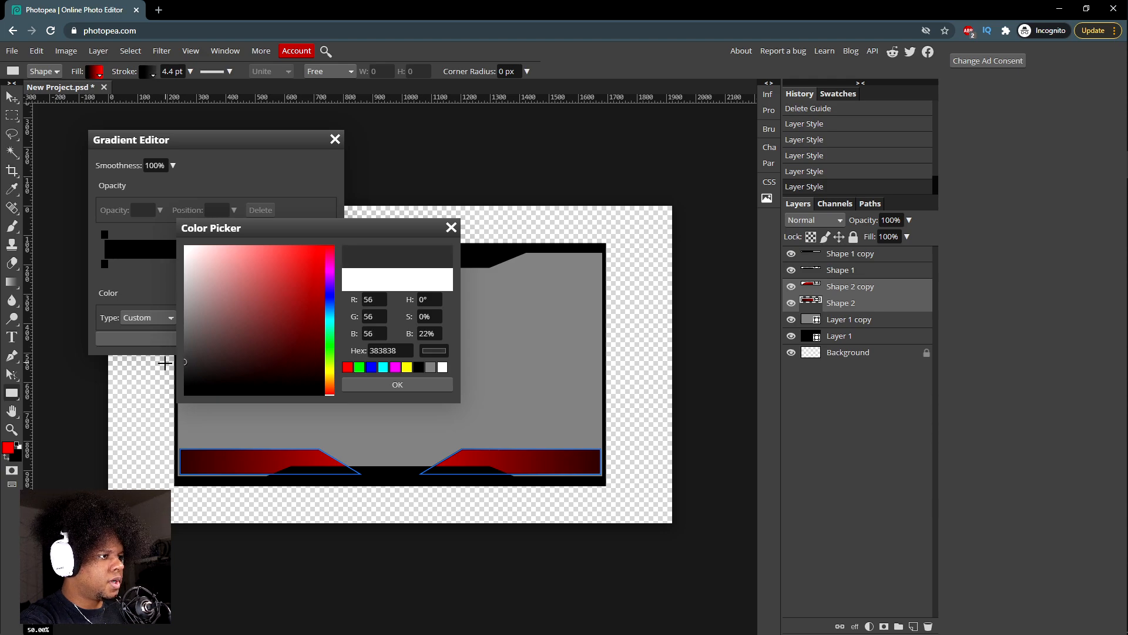
click(396, 387)
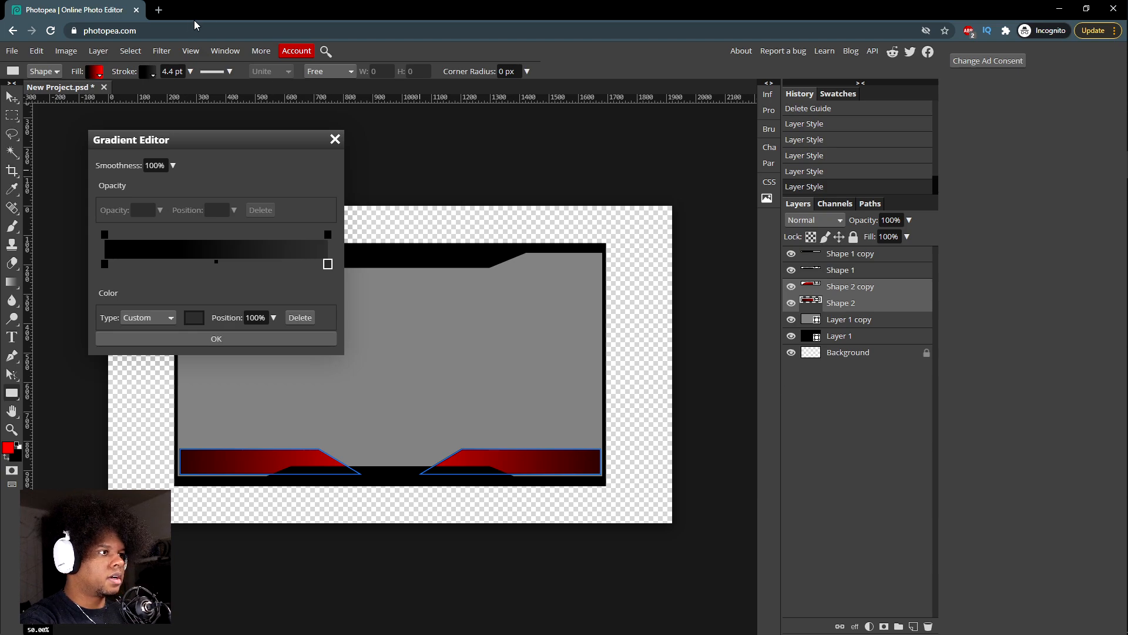
click(335, 140)
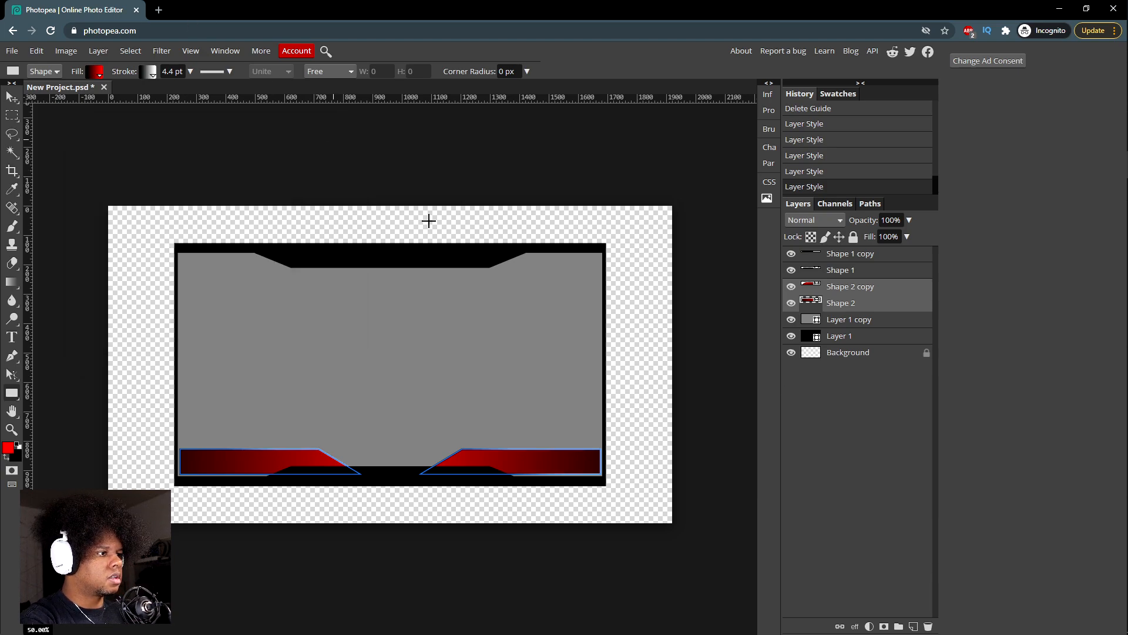
click(851, 354)
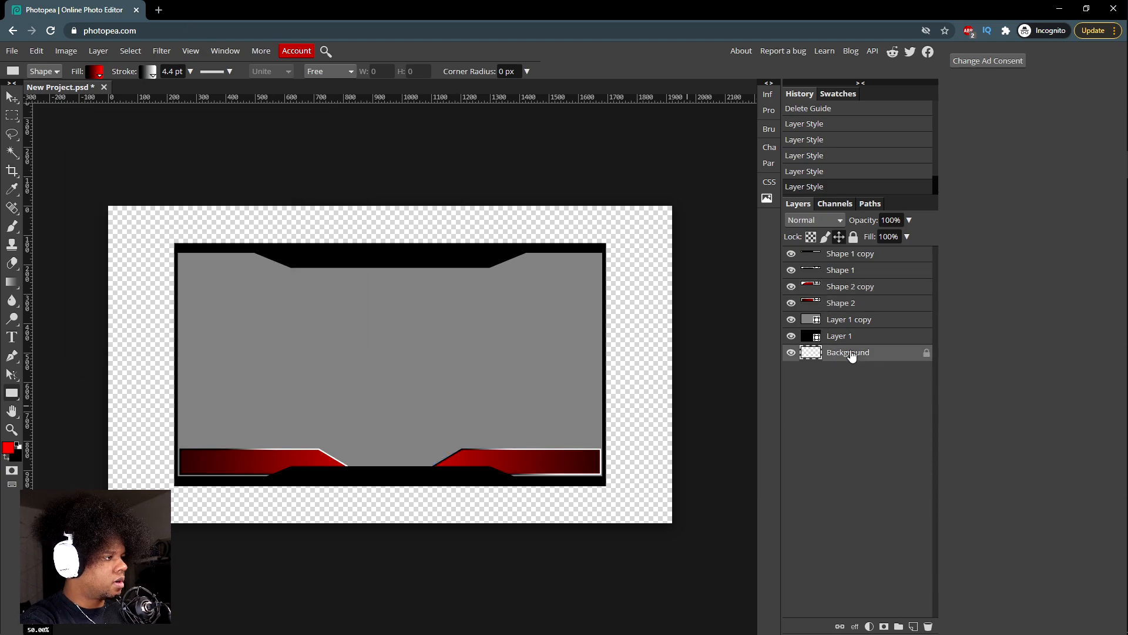
click(843, 288)
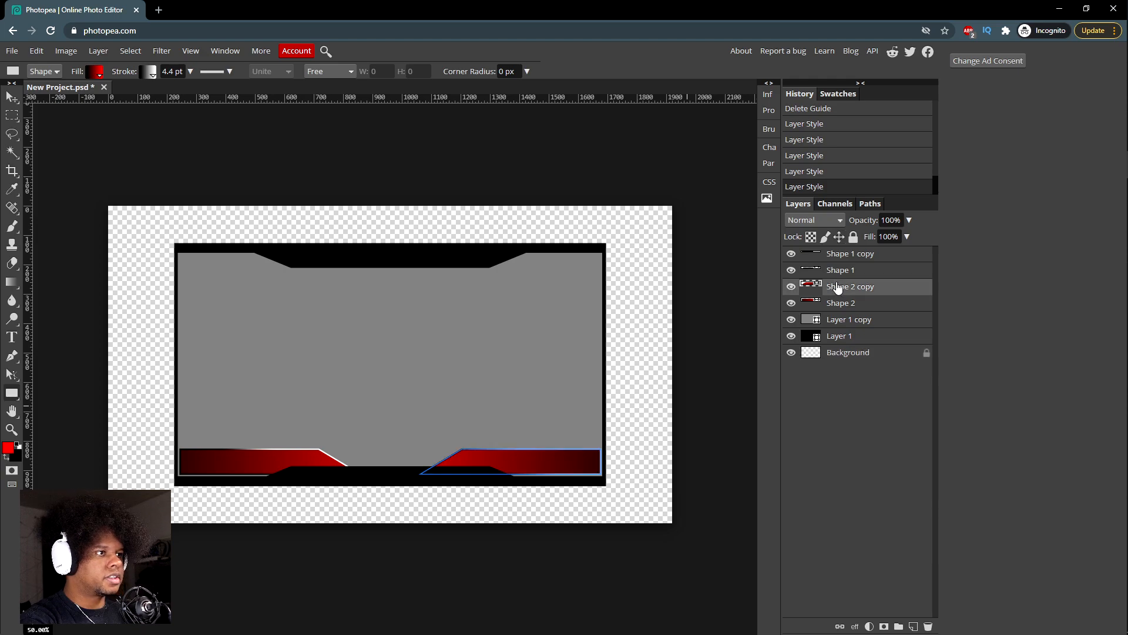
click(140, 73)
click(223, 122)
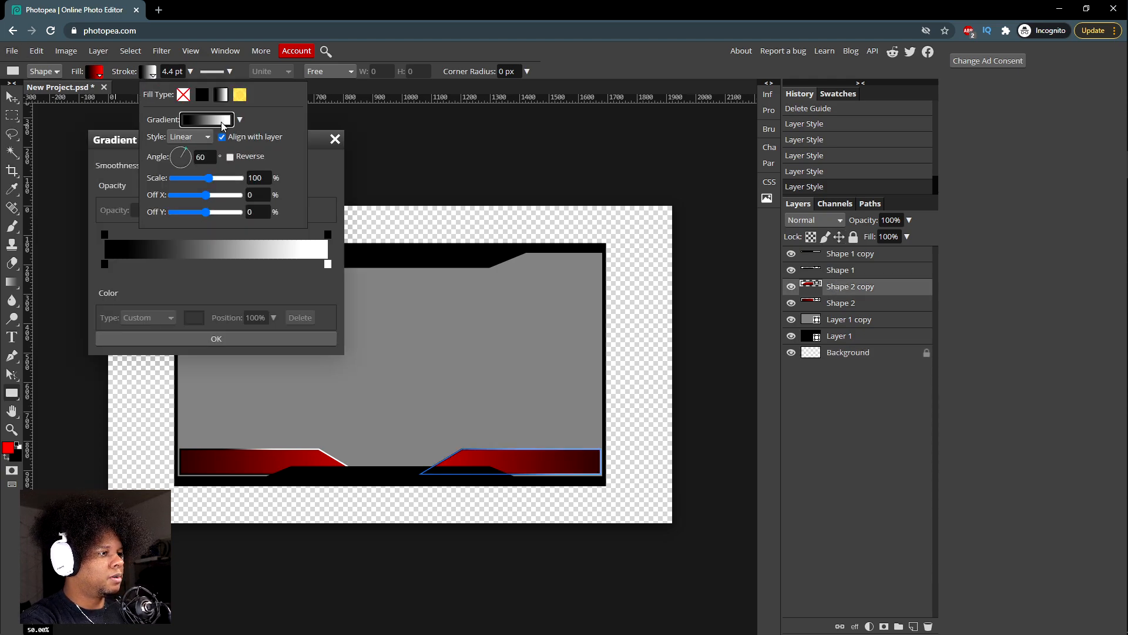
click(327, 266)
click(327, 265)
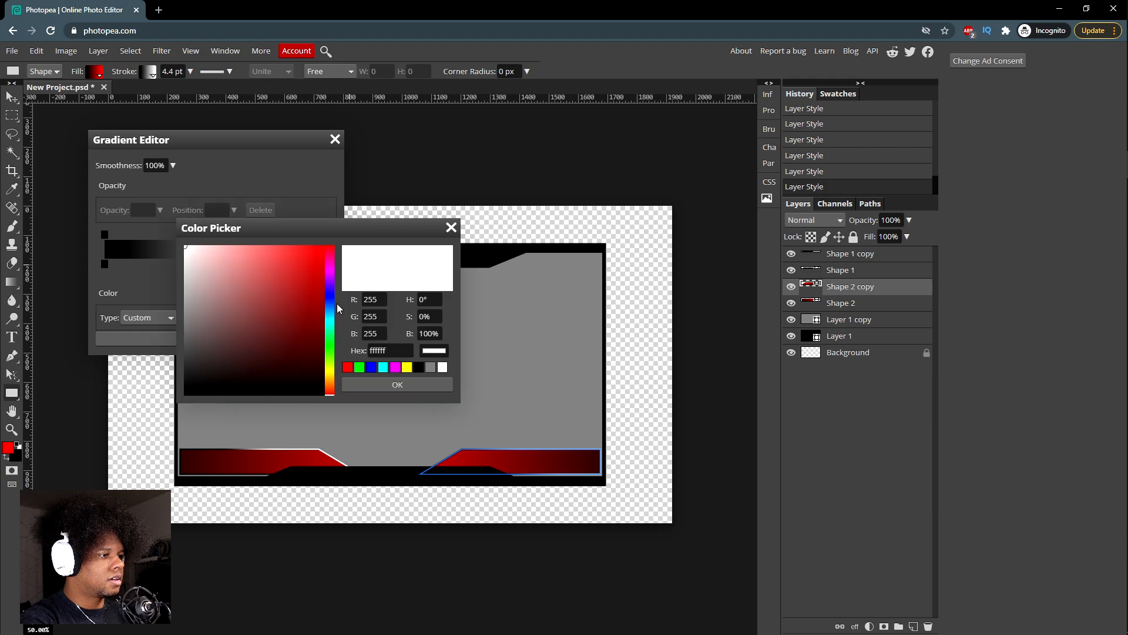
drag(235, 317, 166, 379)
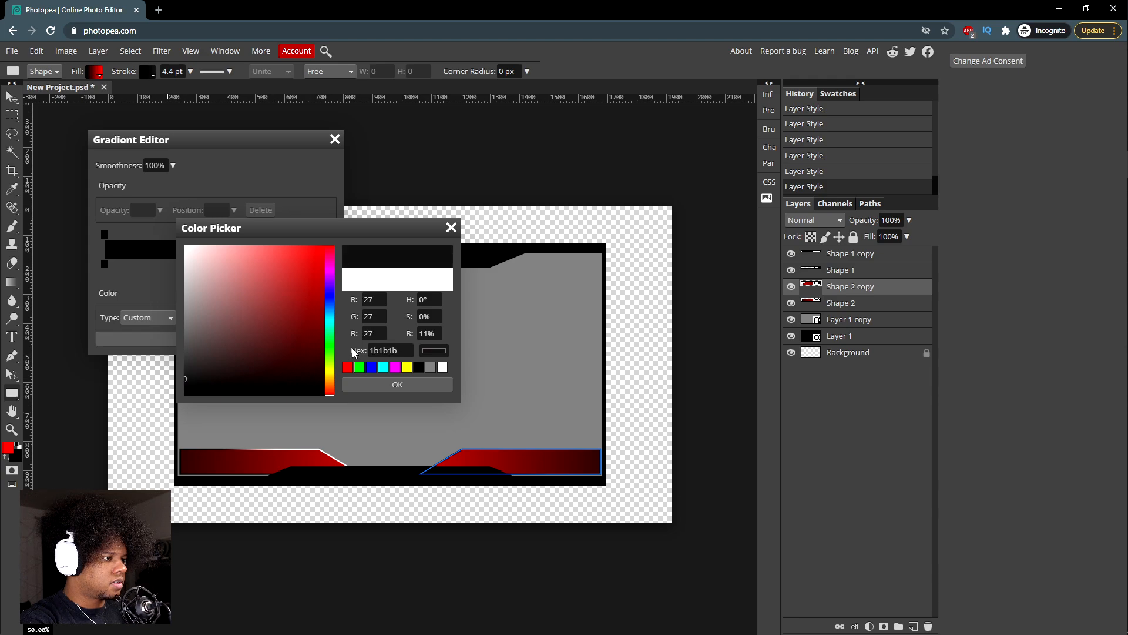
click(377, 350)
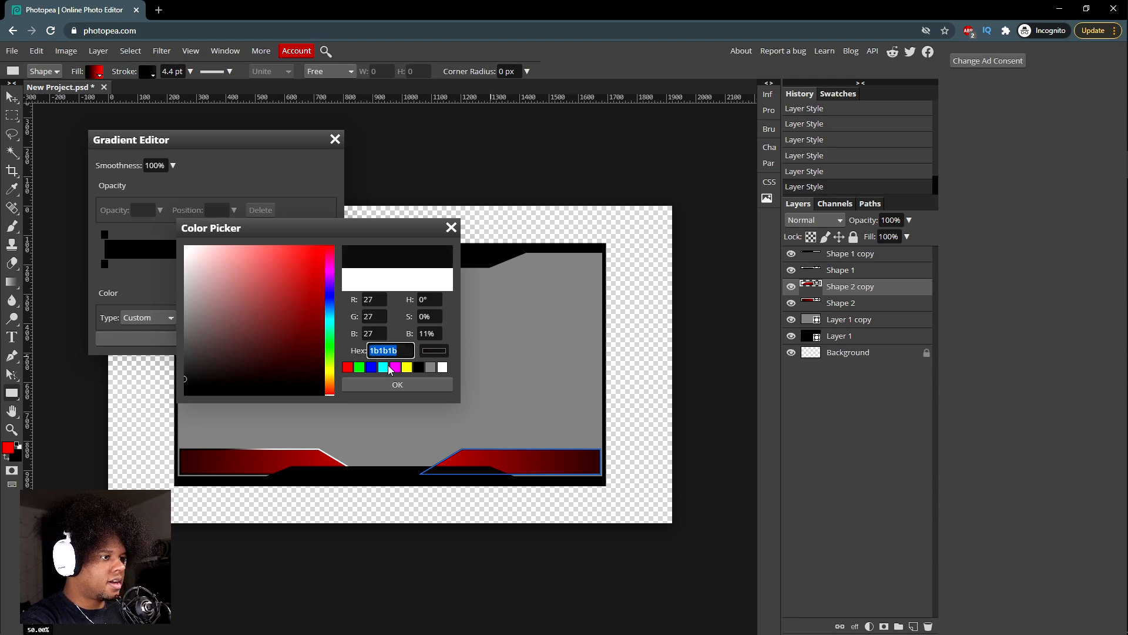
click(381, 384)
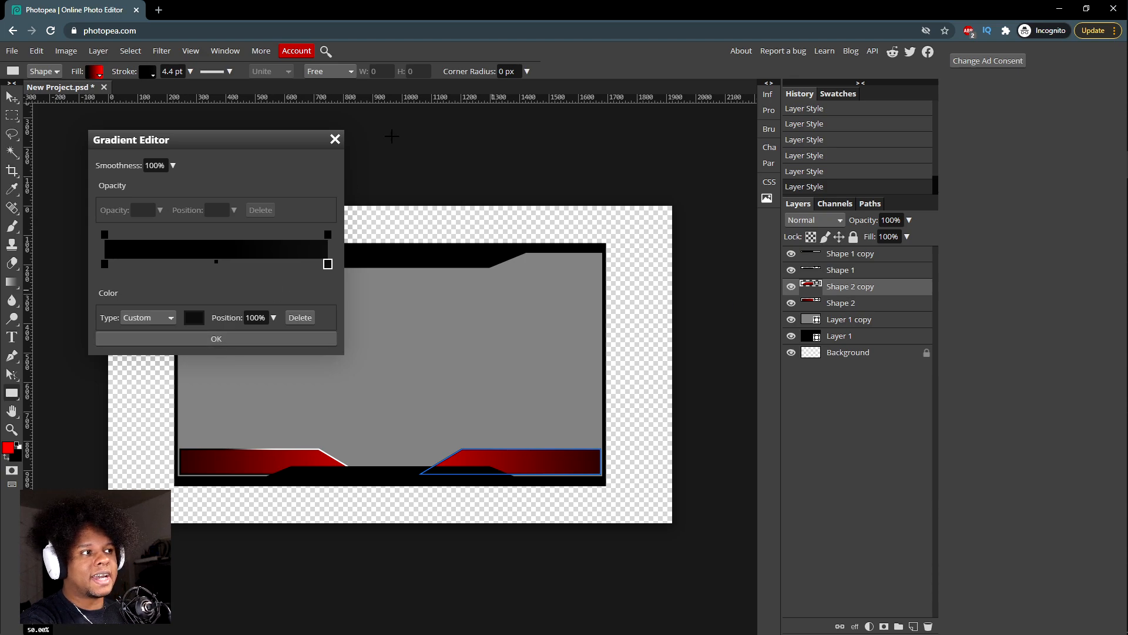
click(335, 139)
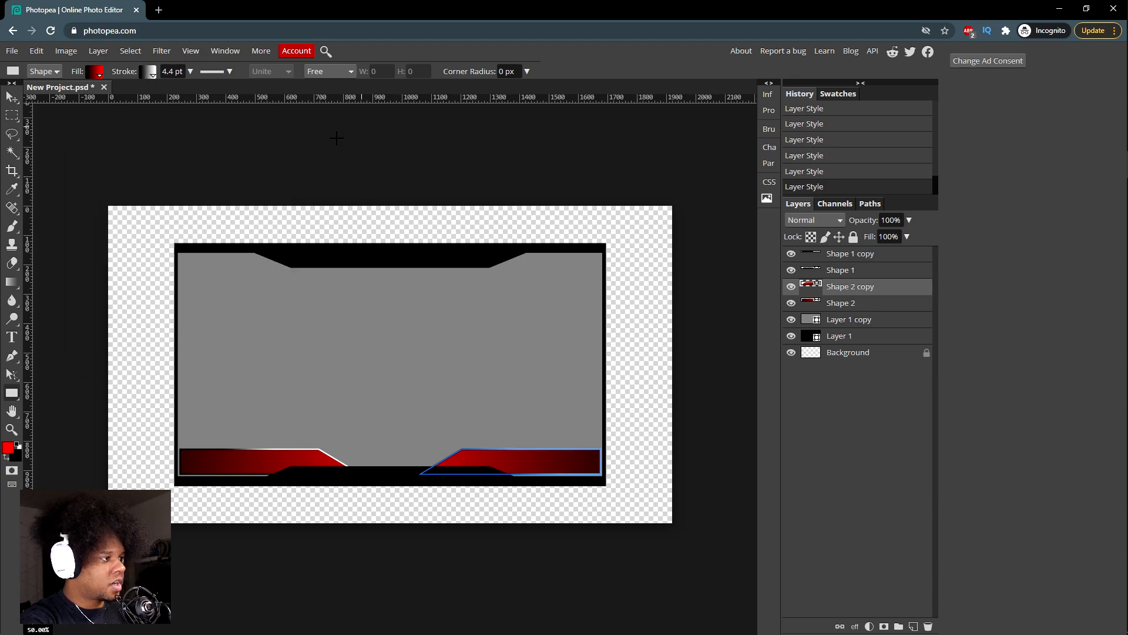
Step: Change the white end of the stroke gradient to dark grey on both Shape 2 and Shape 2 copy
shift+click(859, 304)
click(152, 75)
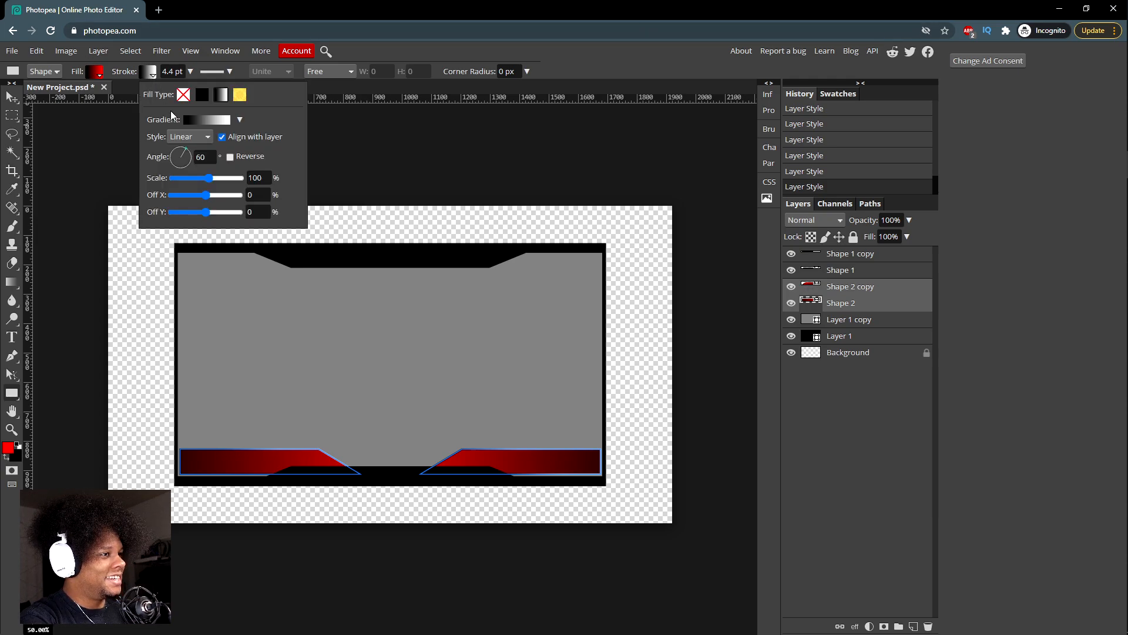
click(207, 120)
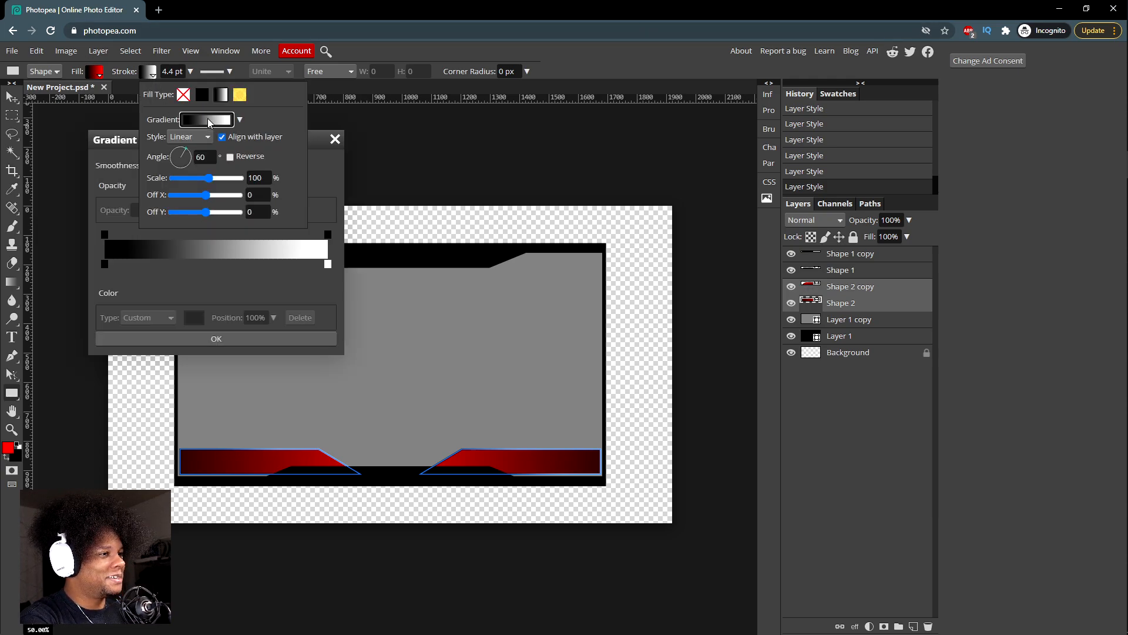
double_click(327, 264)
mouse_move(223, 320)
mouse_down()
mouse_move(170, 350)
mouse_move(165, 371)
mouse_up()
click(381, 383)
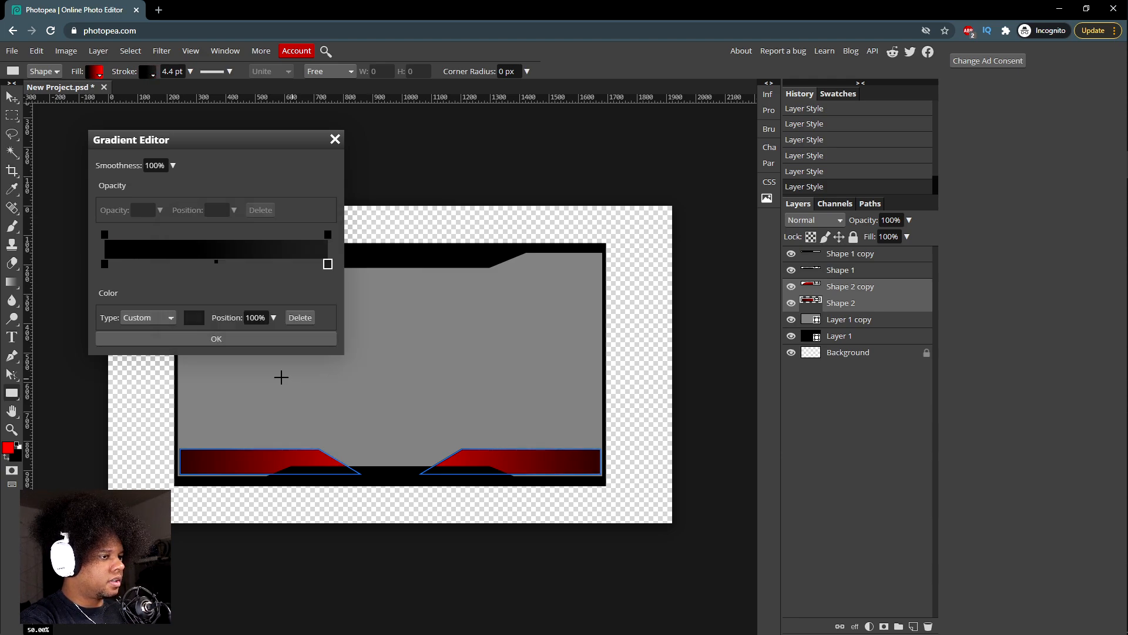
click(200, 340)
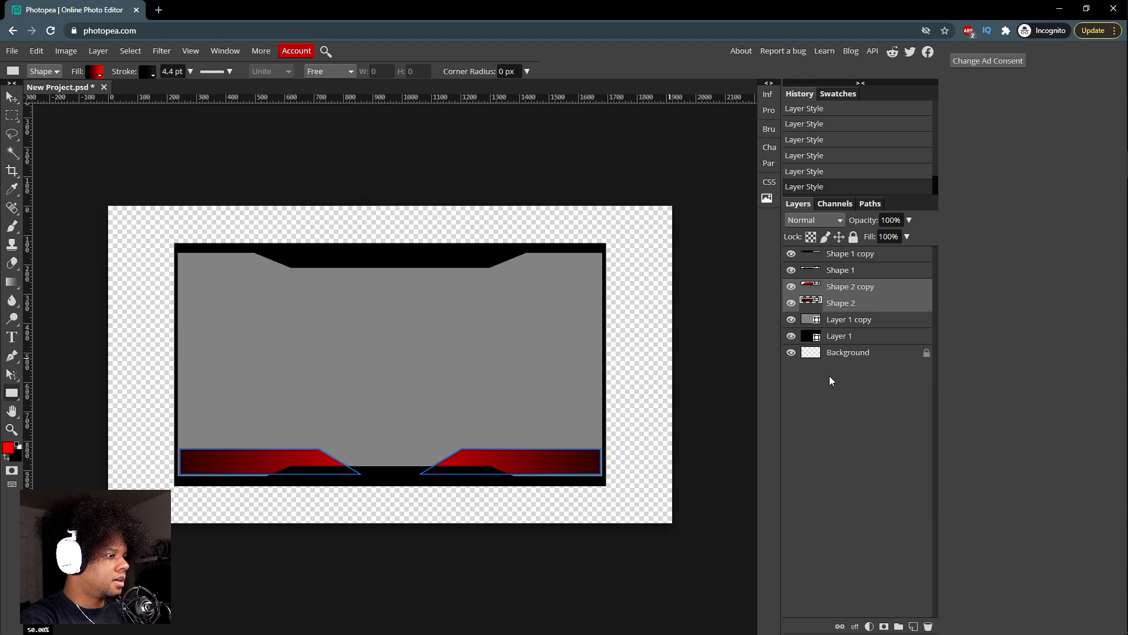
click(844, 355)
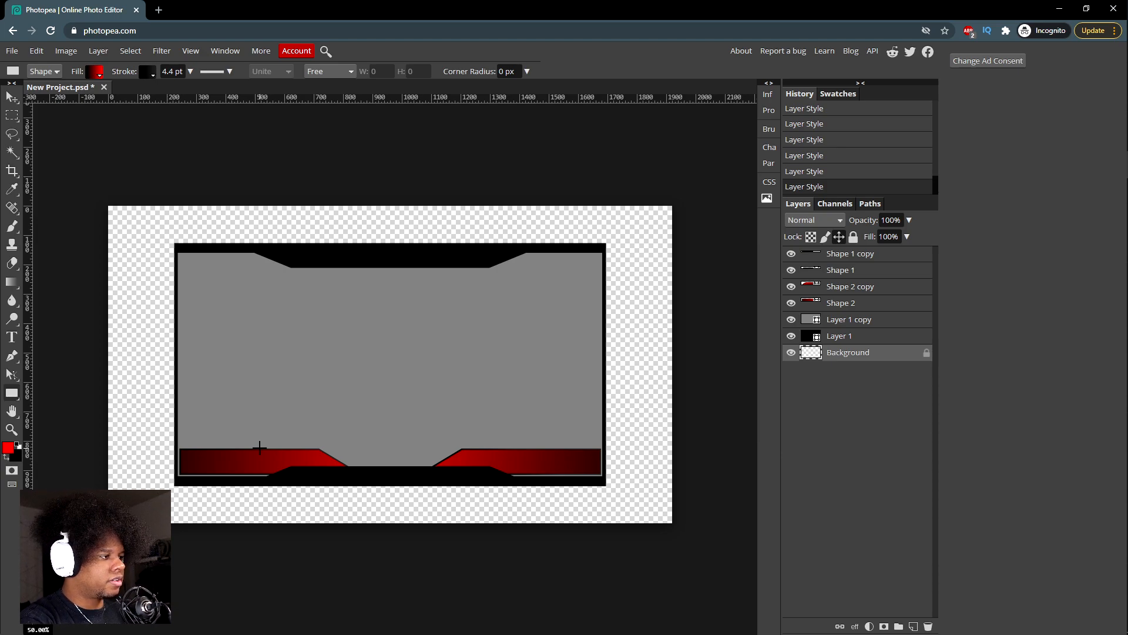
Step: Add a Bevel and Emboss layer style with the Inner Bevel style to Shape 2
click(856, 303)
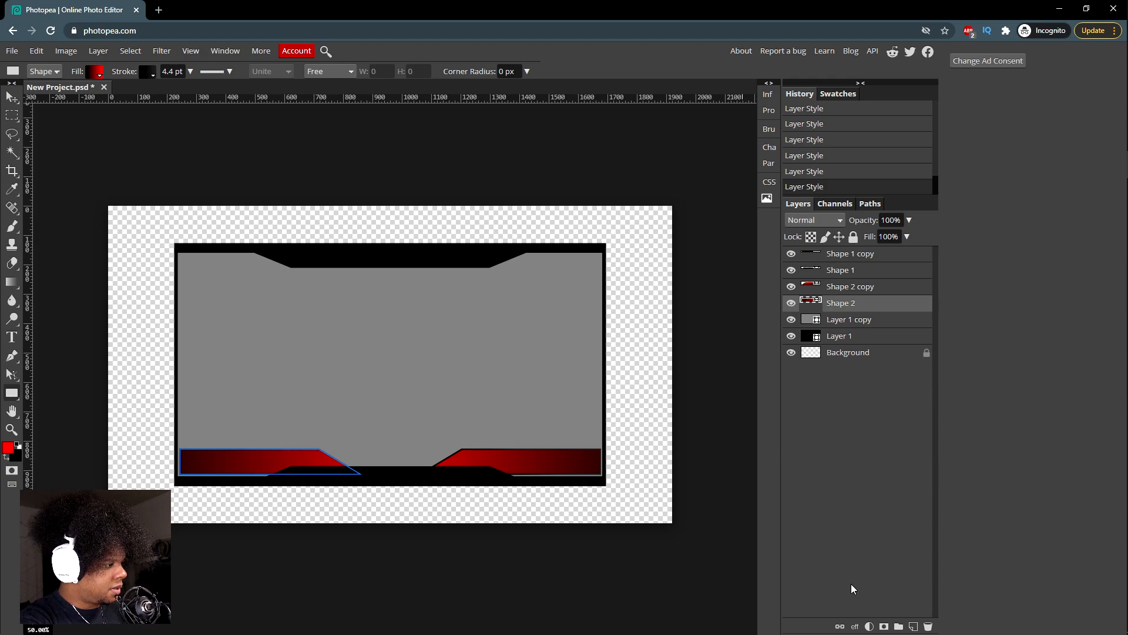
click(856, 626)
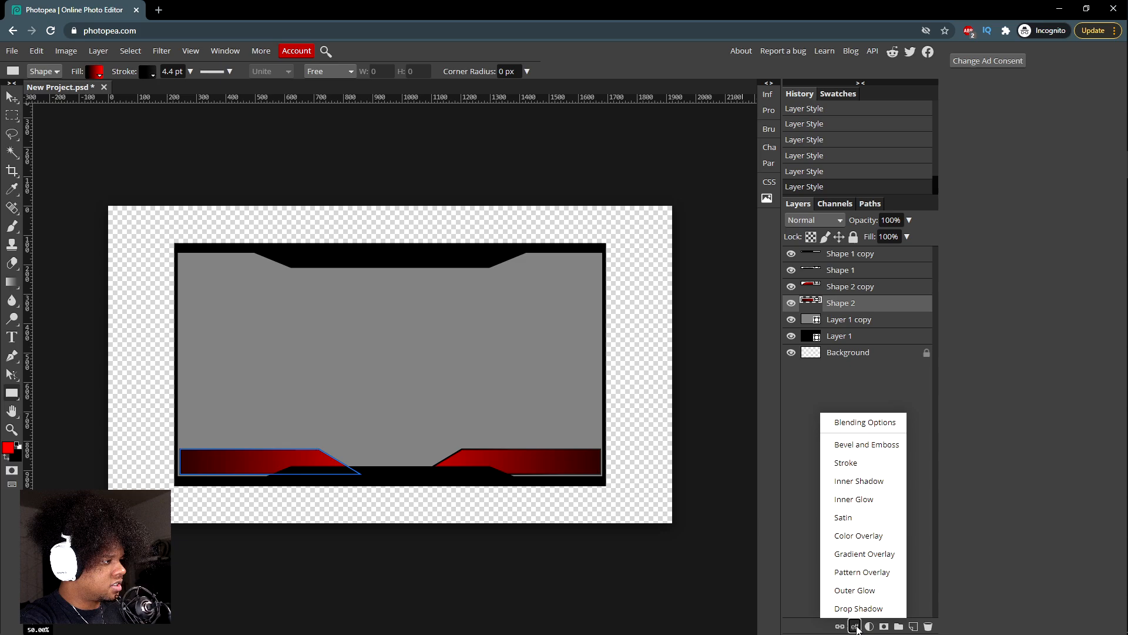
click(843, 446)
drag(182, 142, 357, 104)
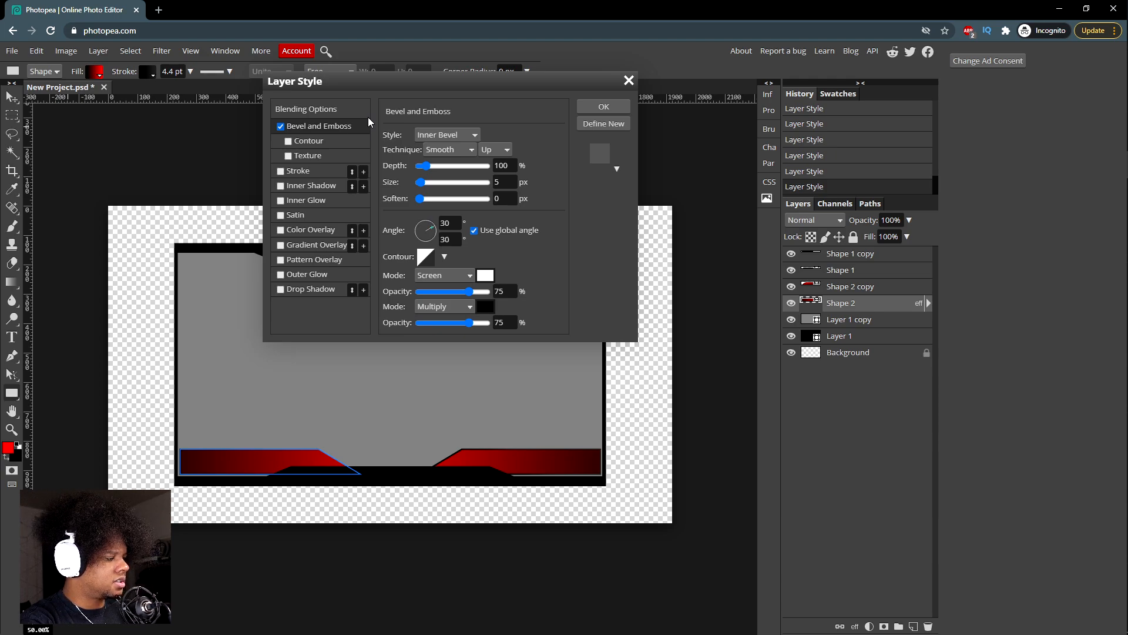
key(ctrl+plus)
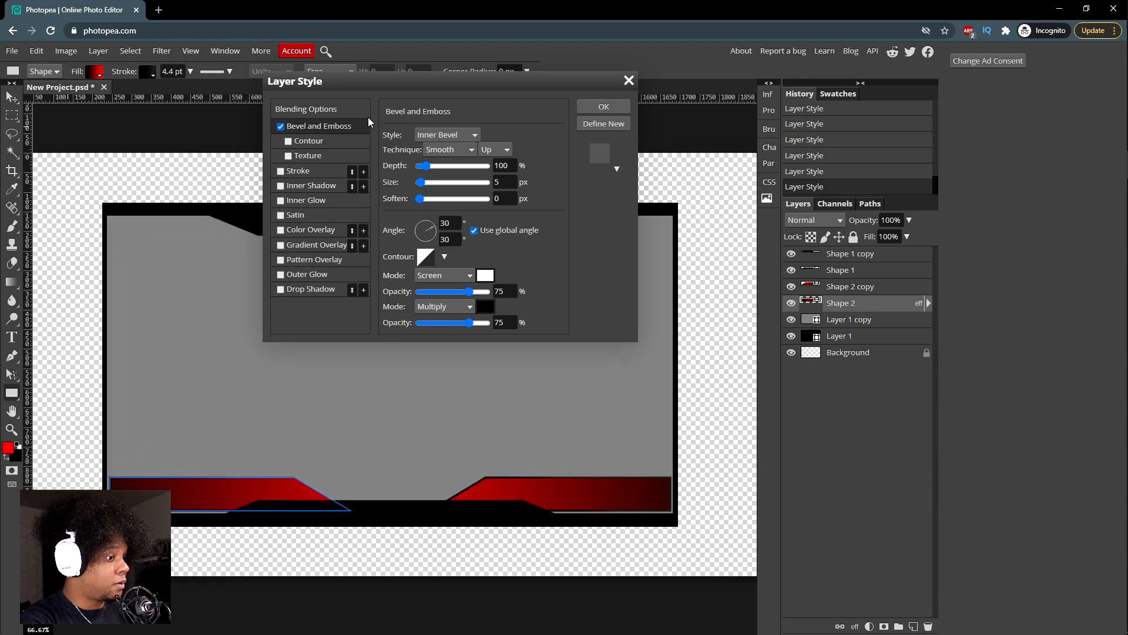
key(ctrl+plus)
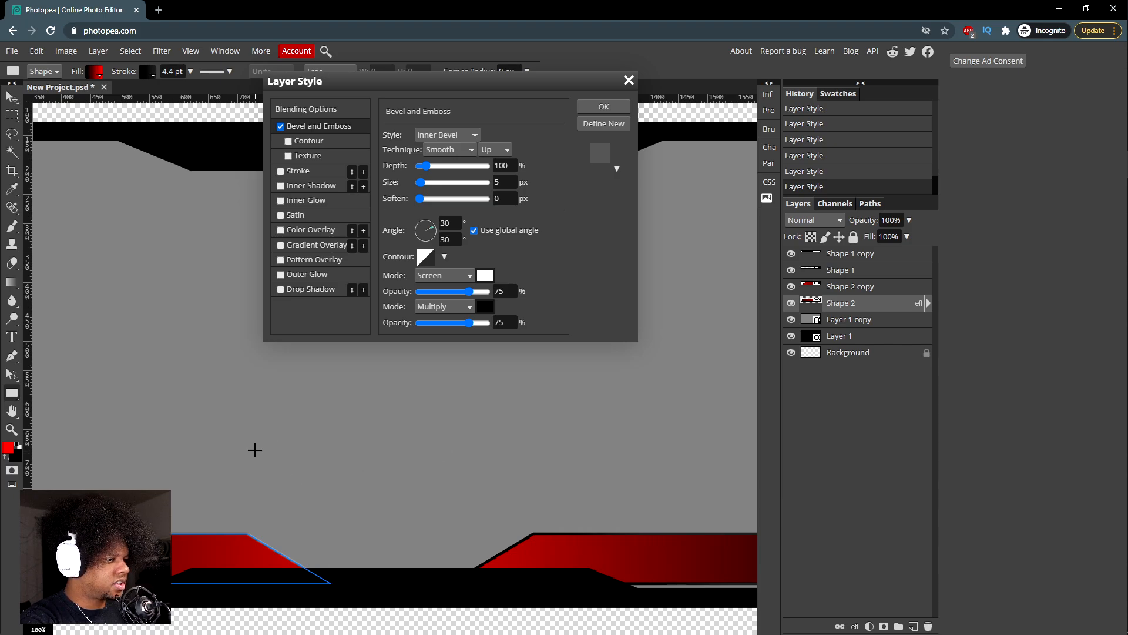
drag(292, 456, 520, 393)
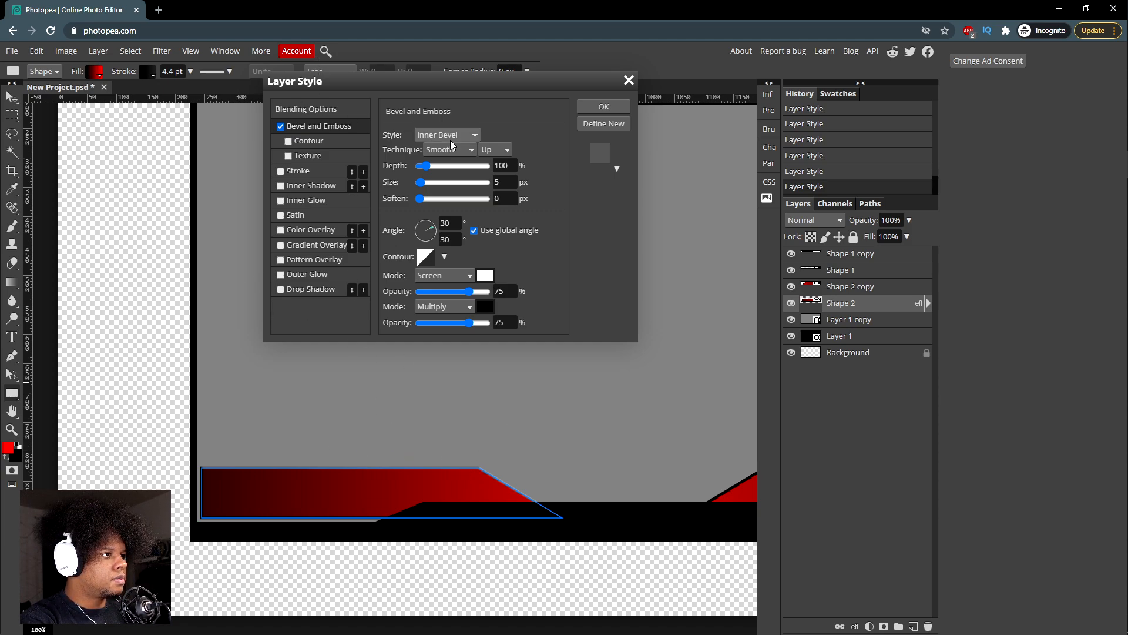
click(611, 105)
click(849, 354)
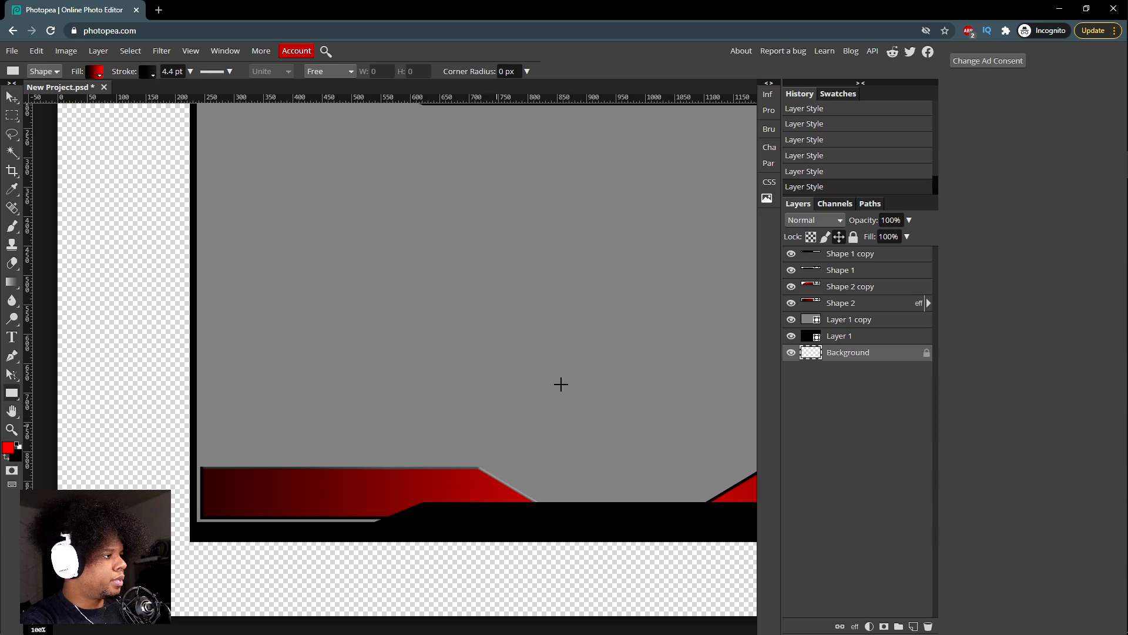
Step: Add an Outer Glow layer style to Shape 2, using the dark red b10000 sampled from the shape's gradient
double_click(920, 303)
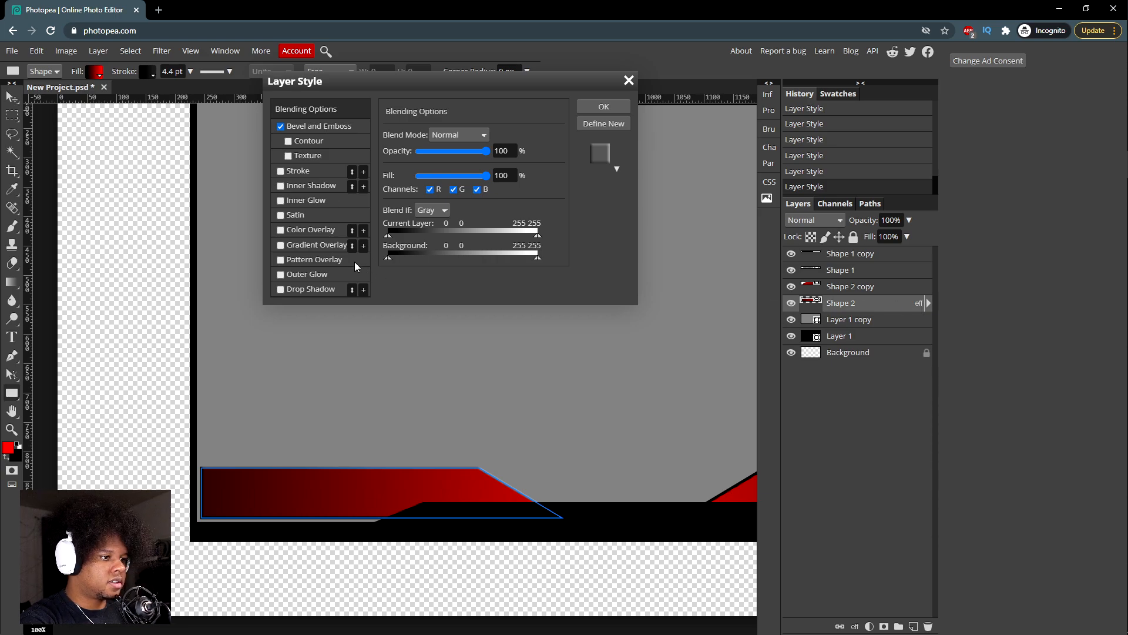
click(281, 275)
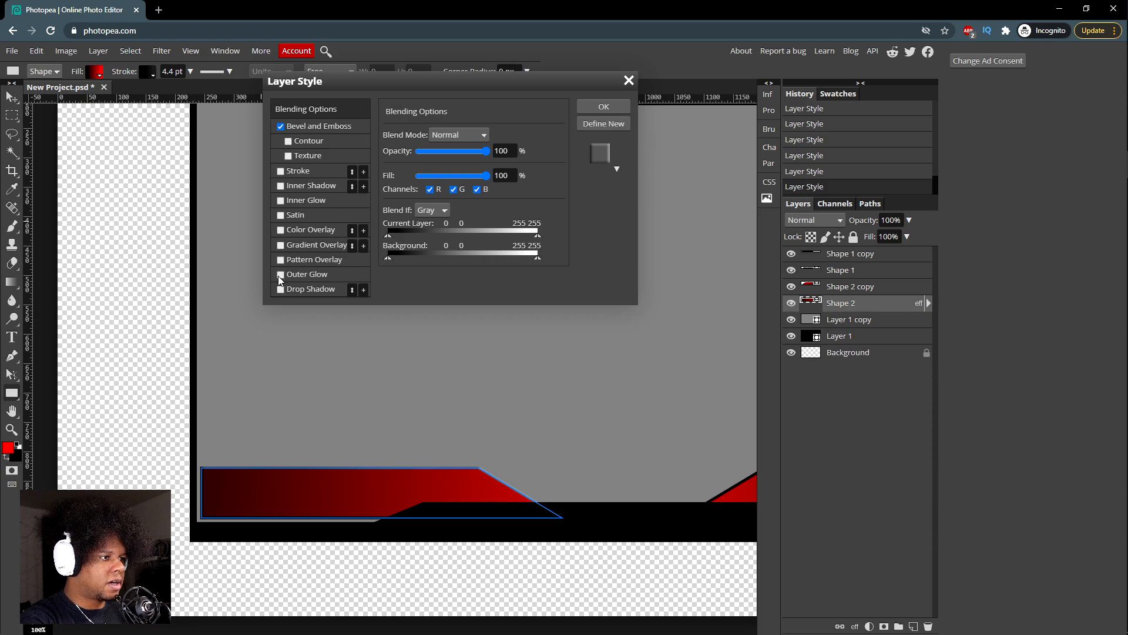
click(306, 274)
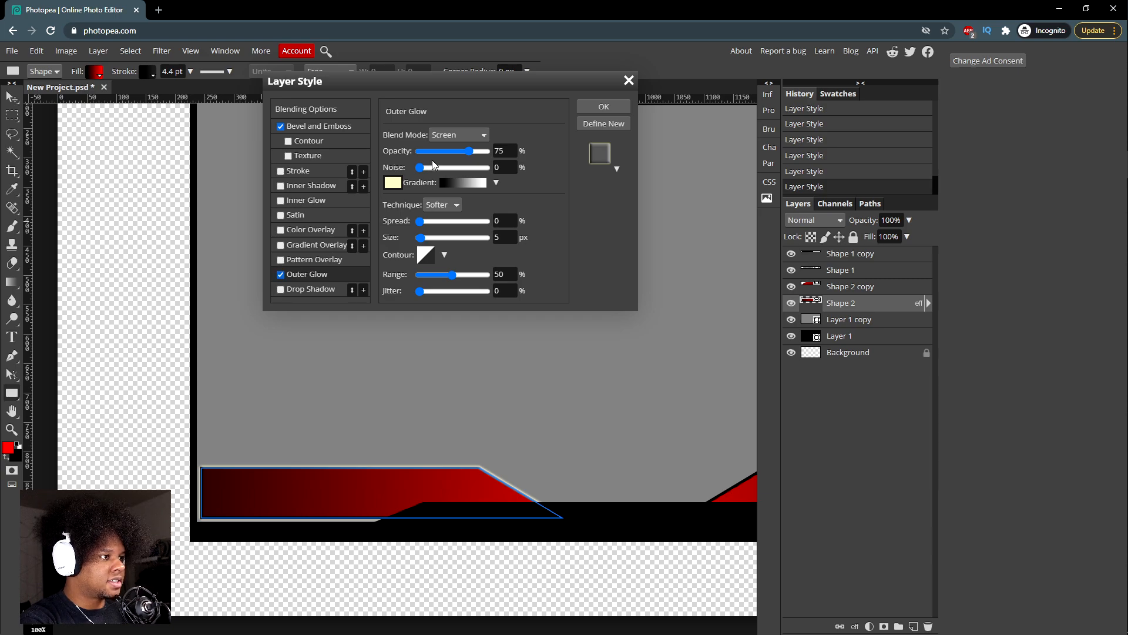
click(393, 183)
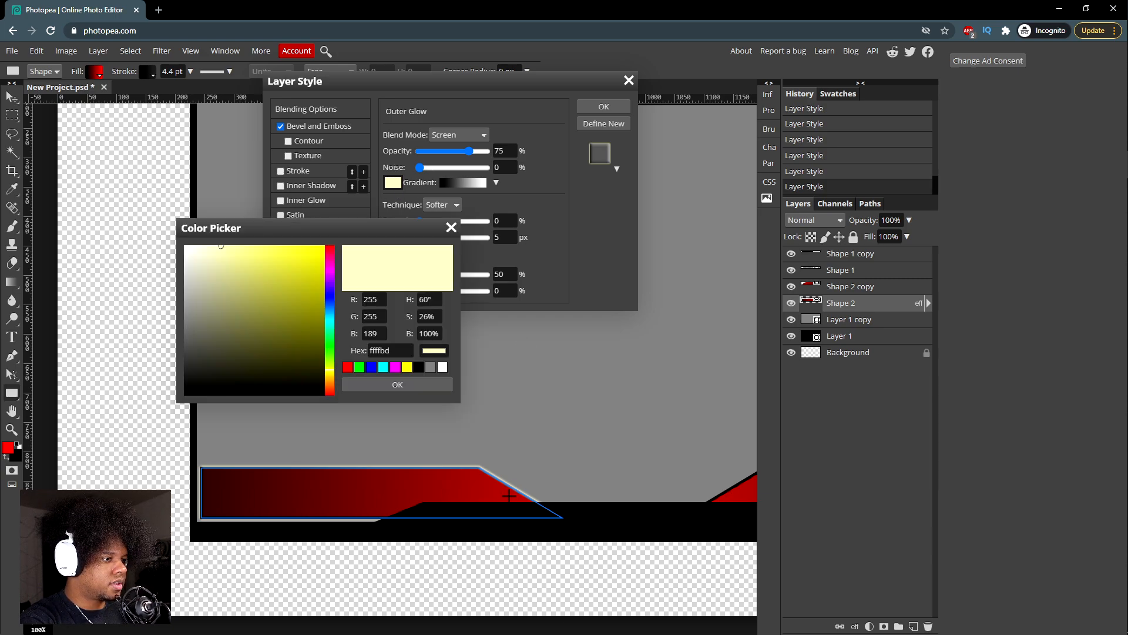
click(509, 495)
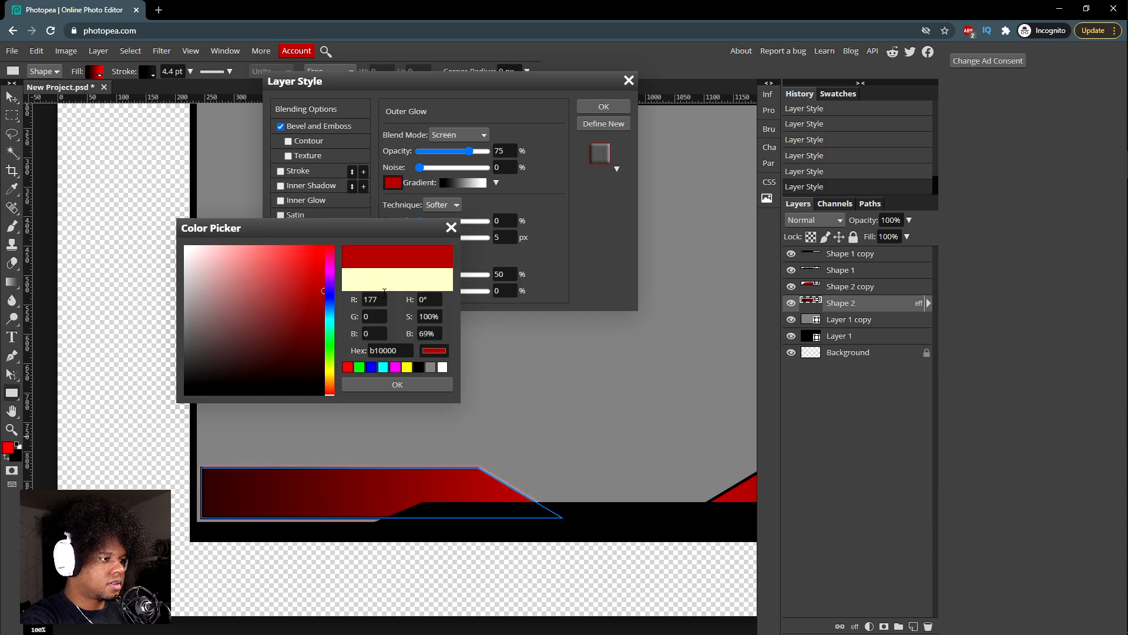
click(391, 385)
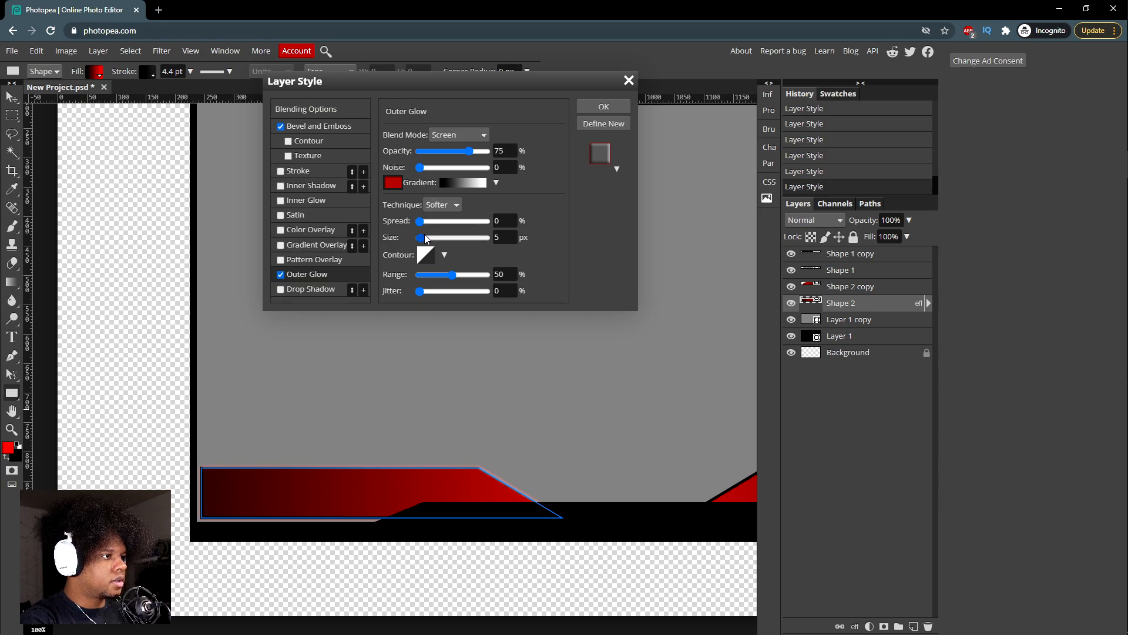
Step: Set Shape 2's outer glow to a size of 27 px and an opacity of 45%, and apply the style
drag(427, 238, 430, 241)
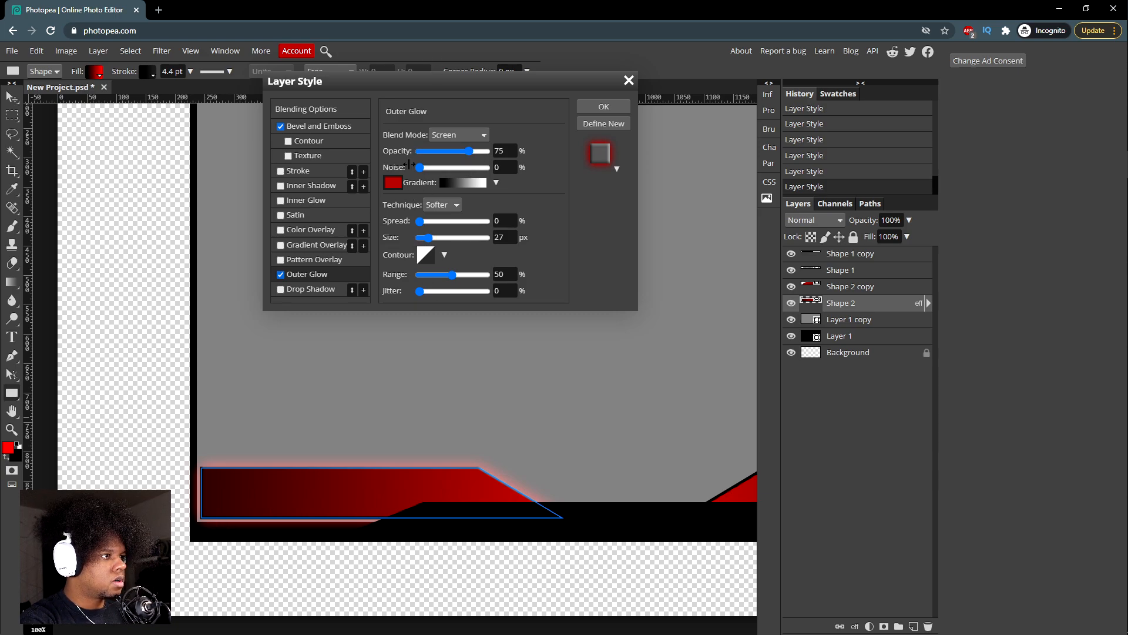
drag(476, 154, 454, 151)
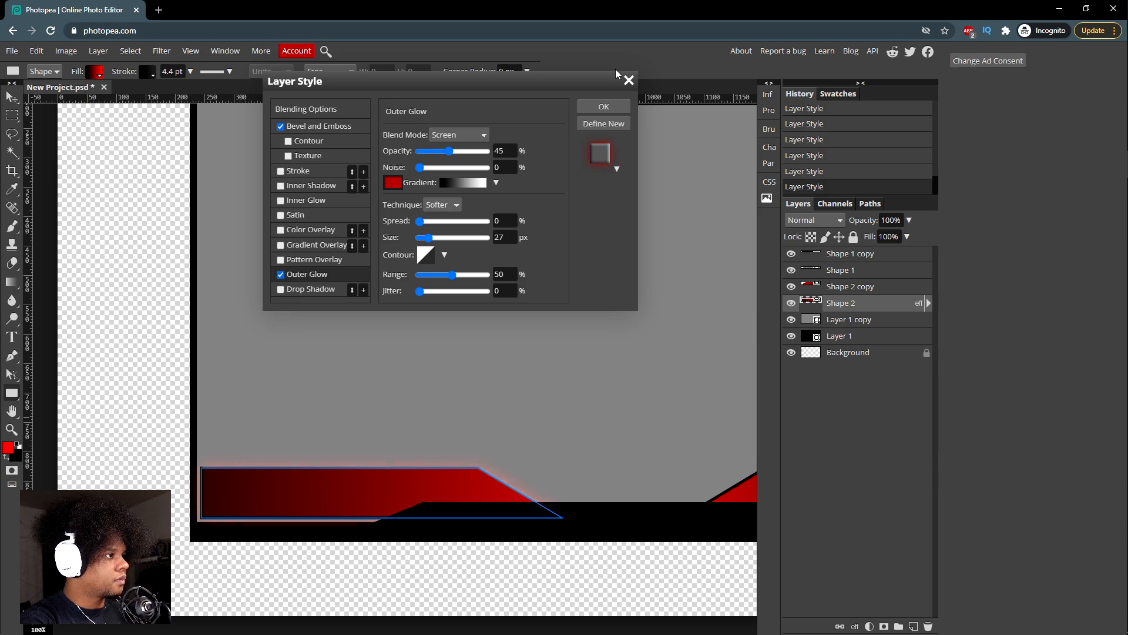
click(605, 108)
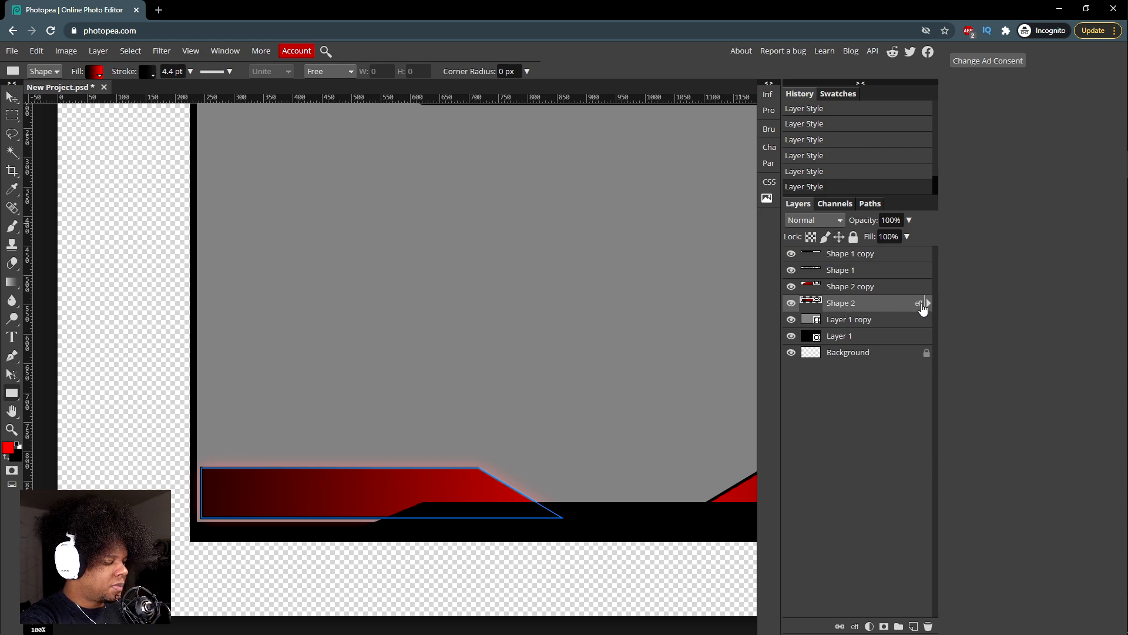
drag(922, 306, 919, 289)
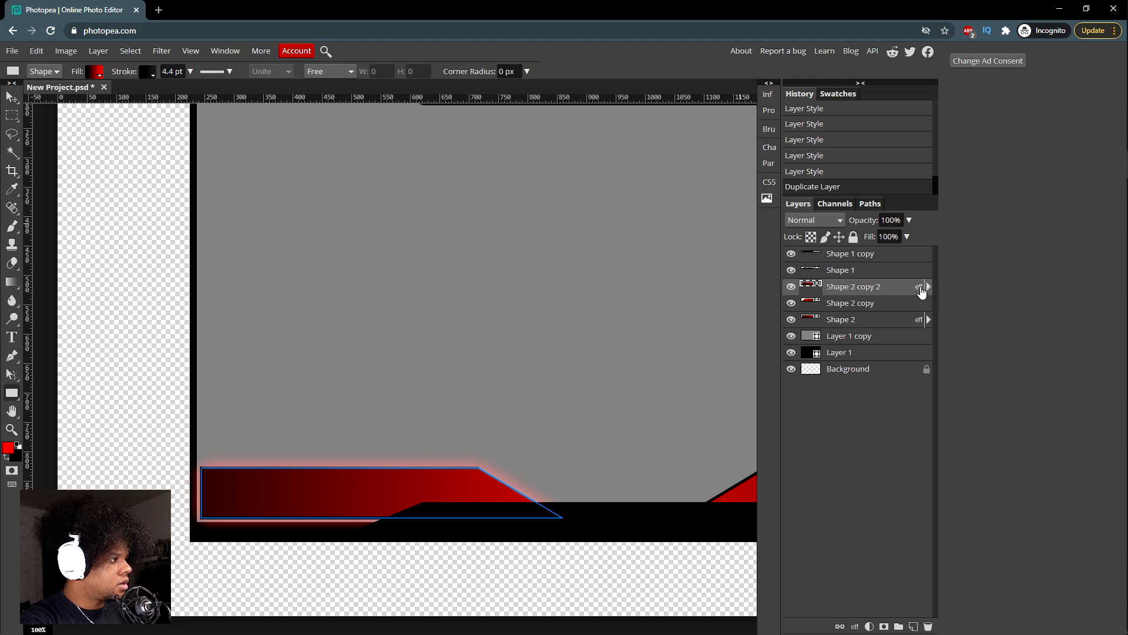
drag(922, 291, 919, 311)
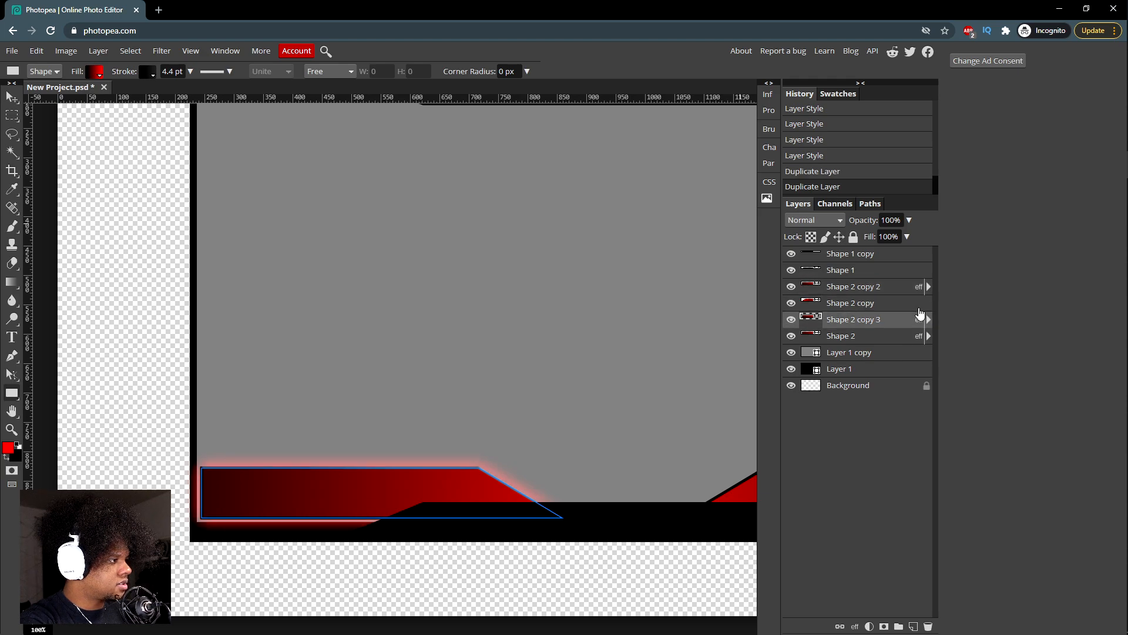
key(ctrl+z)
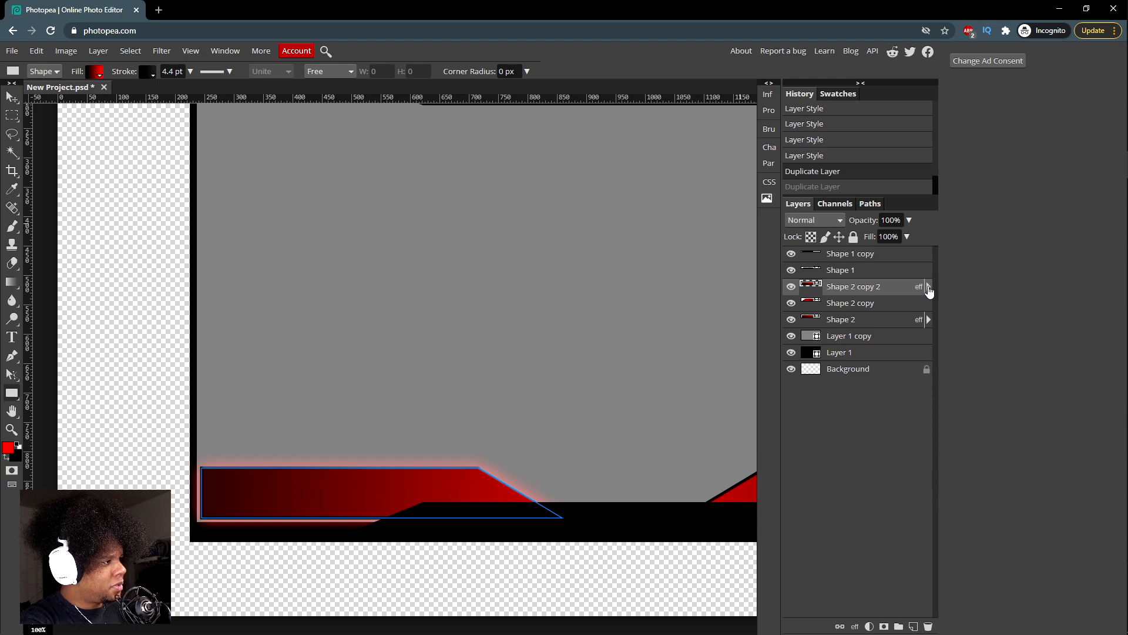
drag(928, 287, 927, 310)
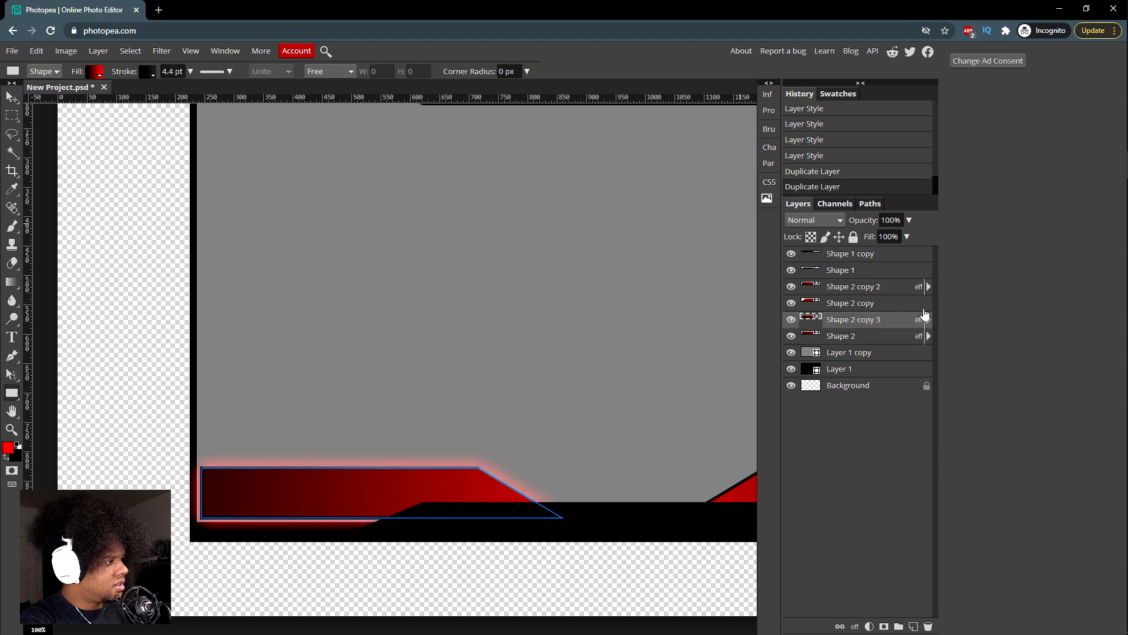
key(ctrl+z)
key(ctrl+z)
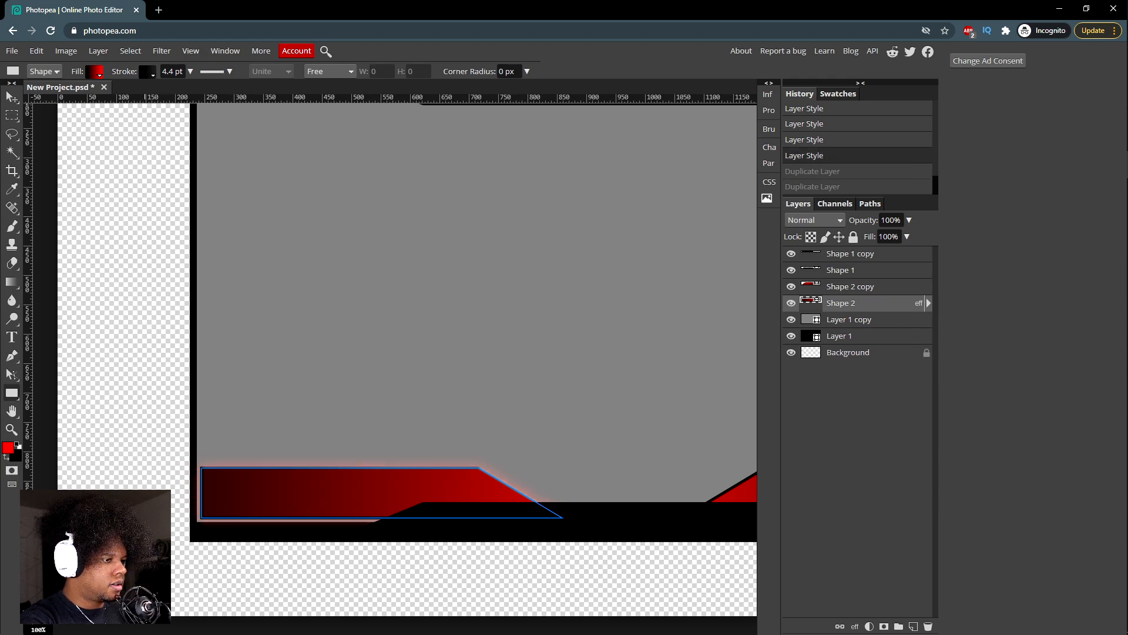
Step: Copy the Bevel and Emboss and Outer Glow effects from Shape 2 onto Shape 2 copy
click(905, 288)
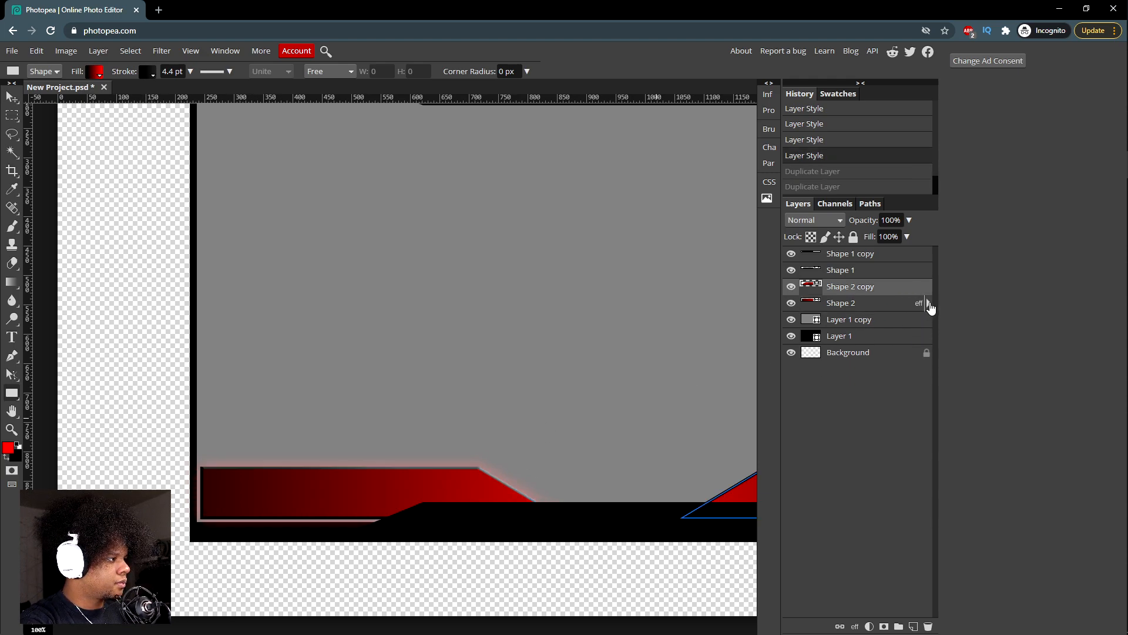
click(929, 304)
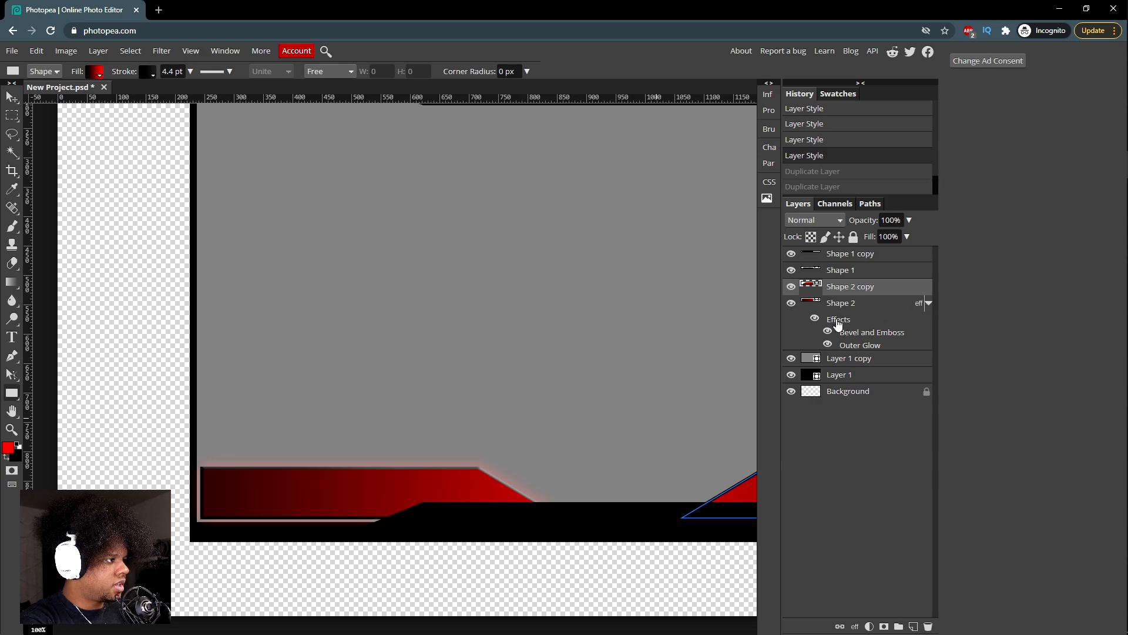
drag(838, 322, 875, 290)
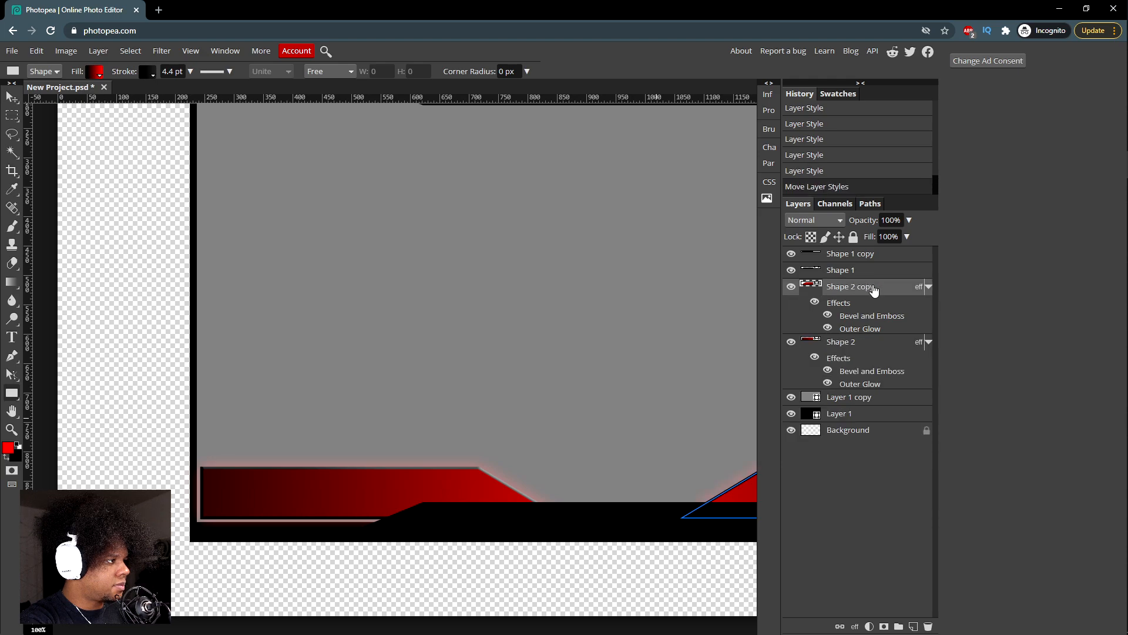
key(ctrl+z)
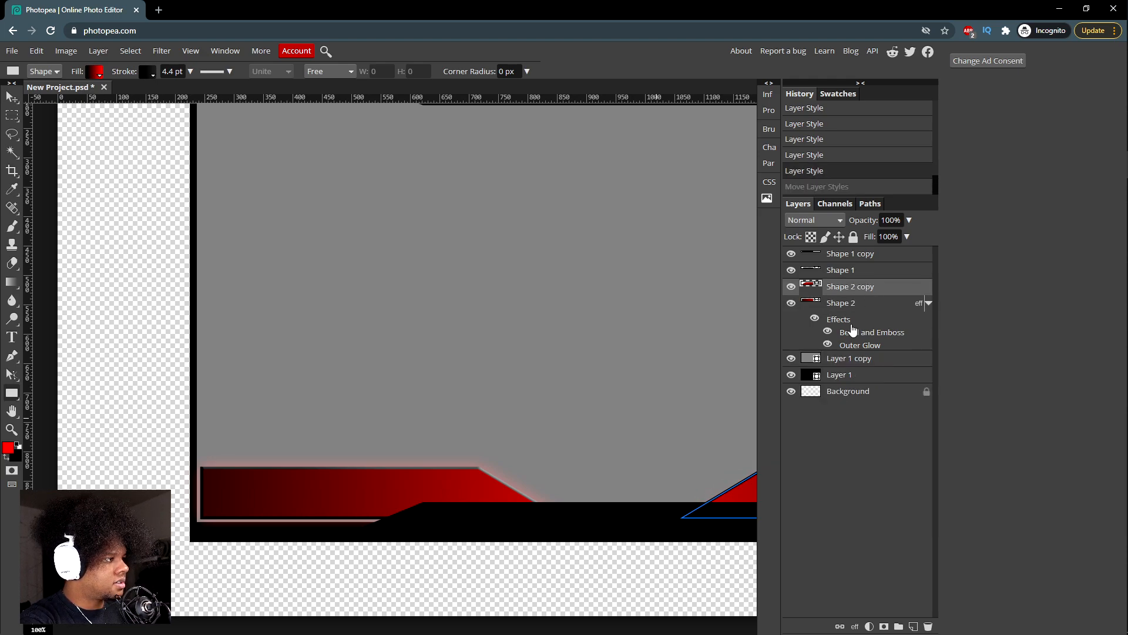
drag(866, 338, 883, 292)
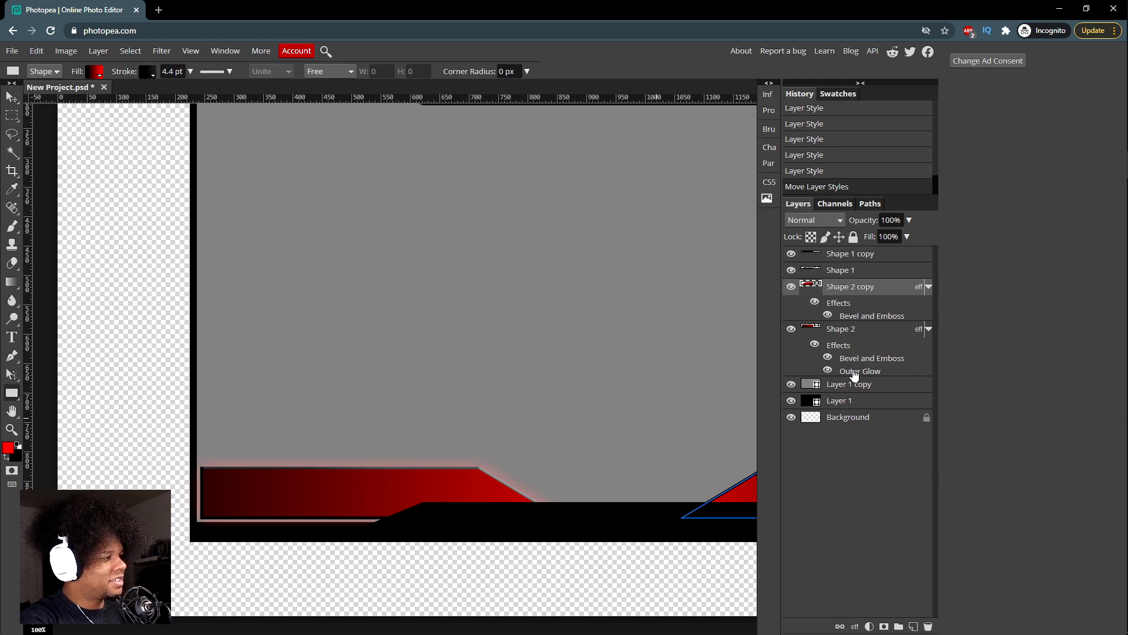
drag(855, 374, 869, 315)
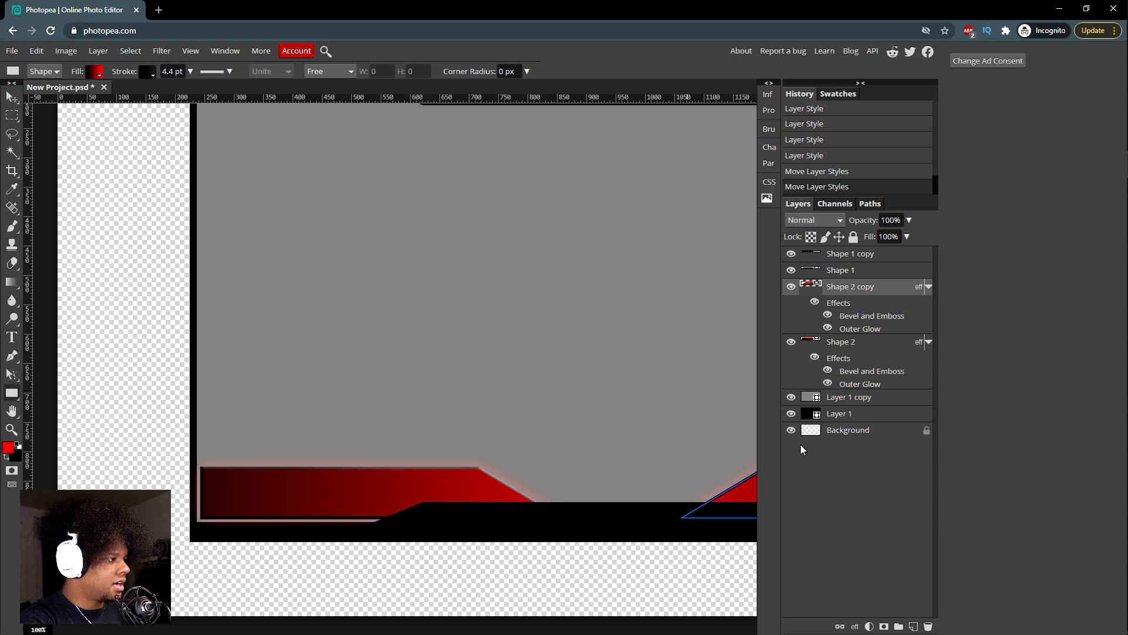
Step: Add a text layer with the letter V just above the lower trapezoid and place it on top of the layer stack
click(836, 433)
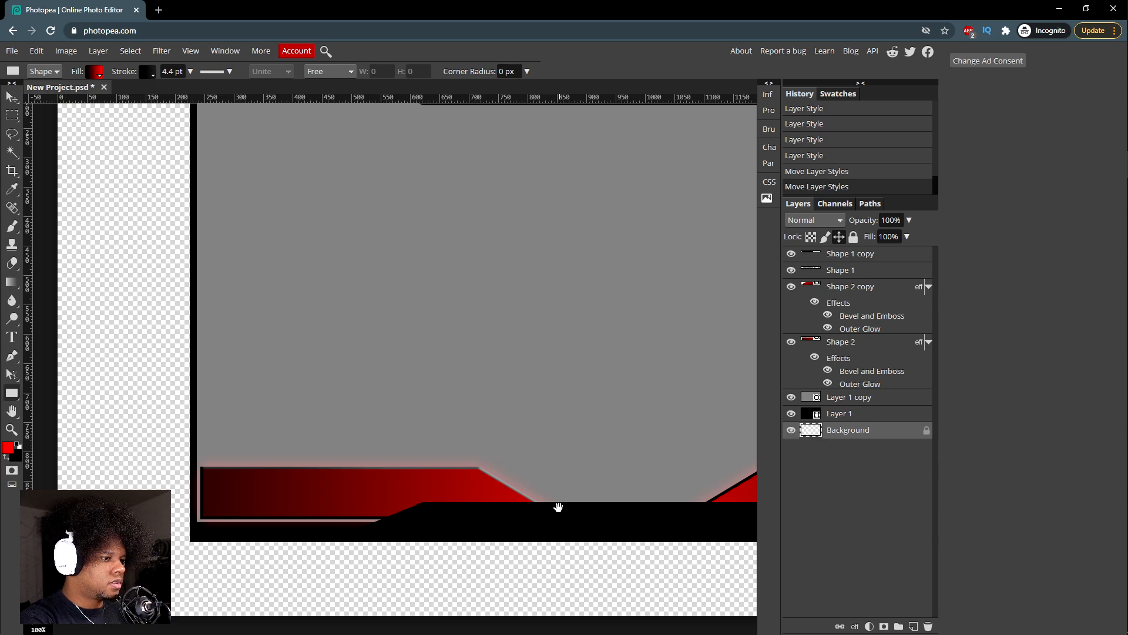
drag(576, 424, 325, 467)
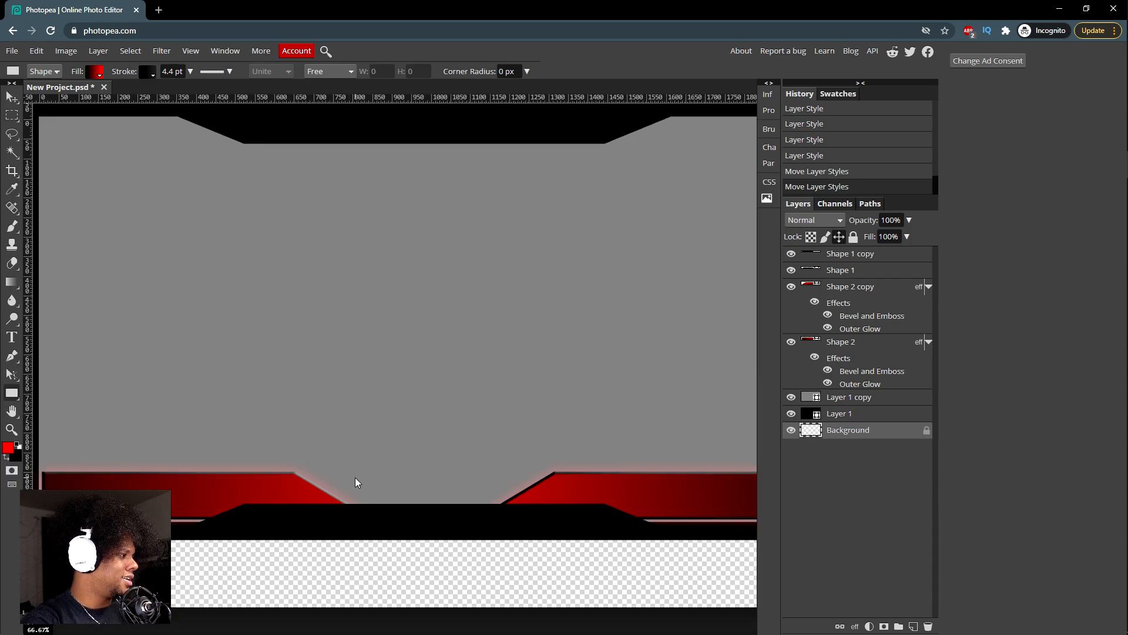
key(ctrl+minus)
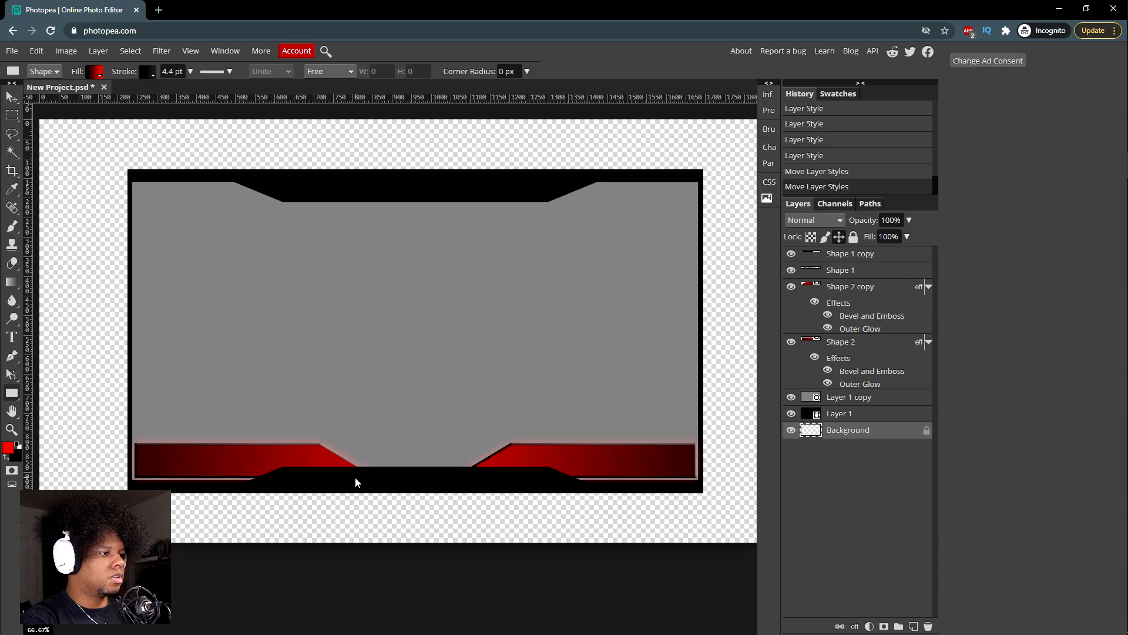
key(v)
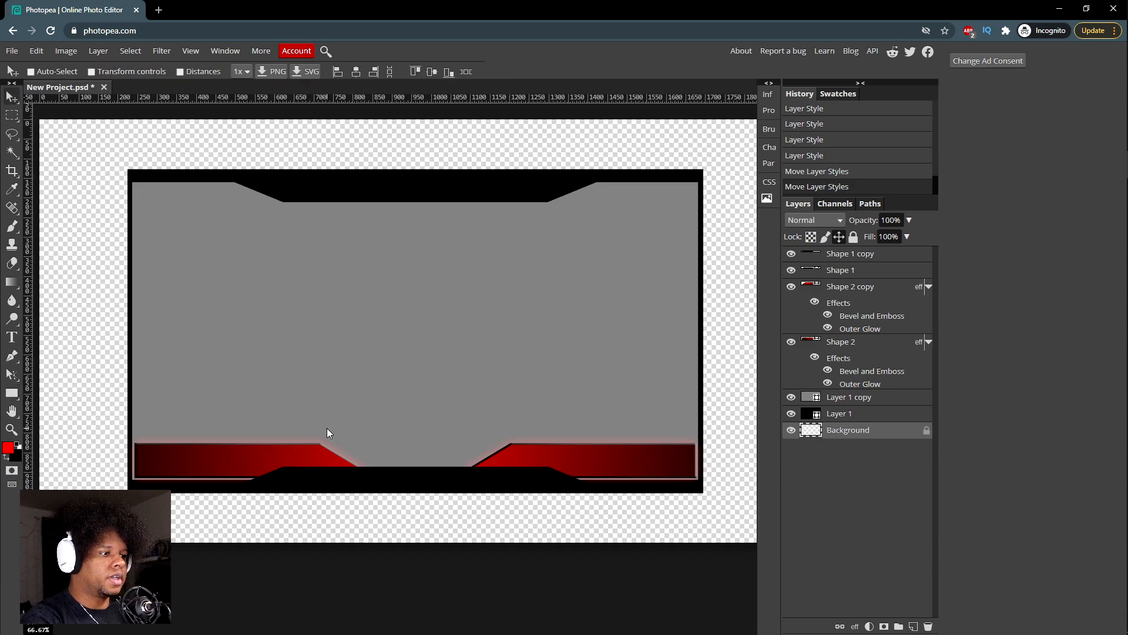
click(11, 337)
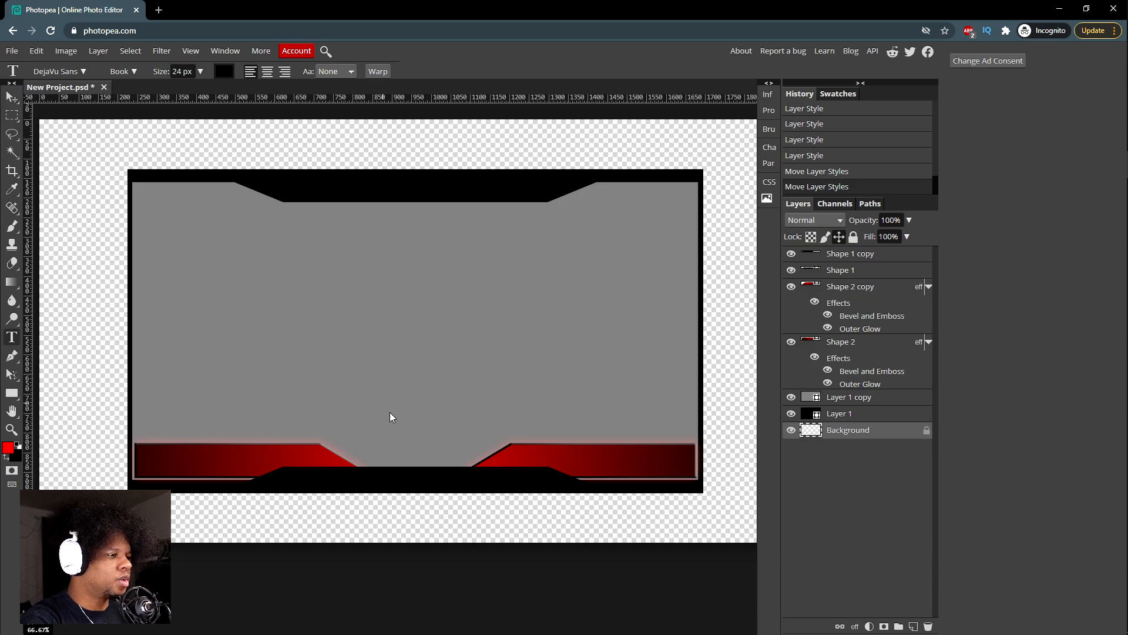
key(v)
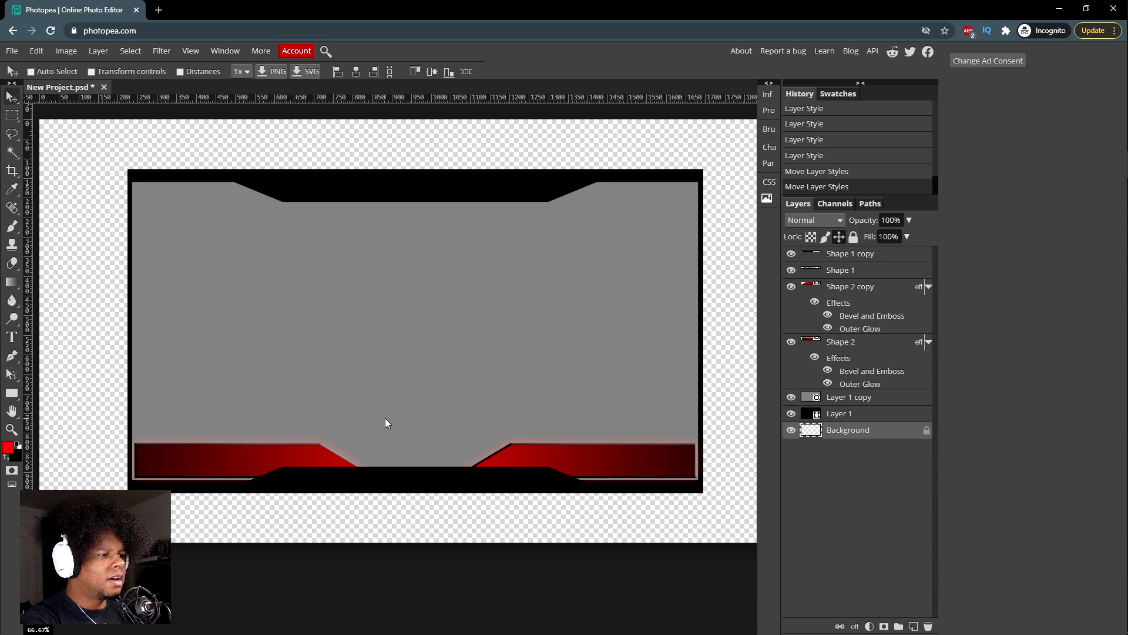
click(11, 336)
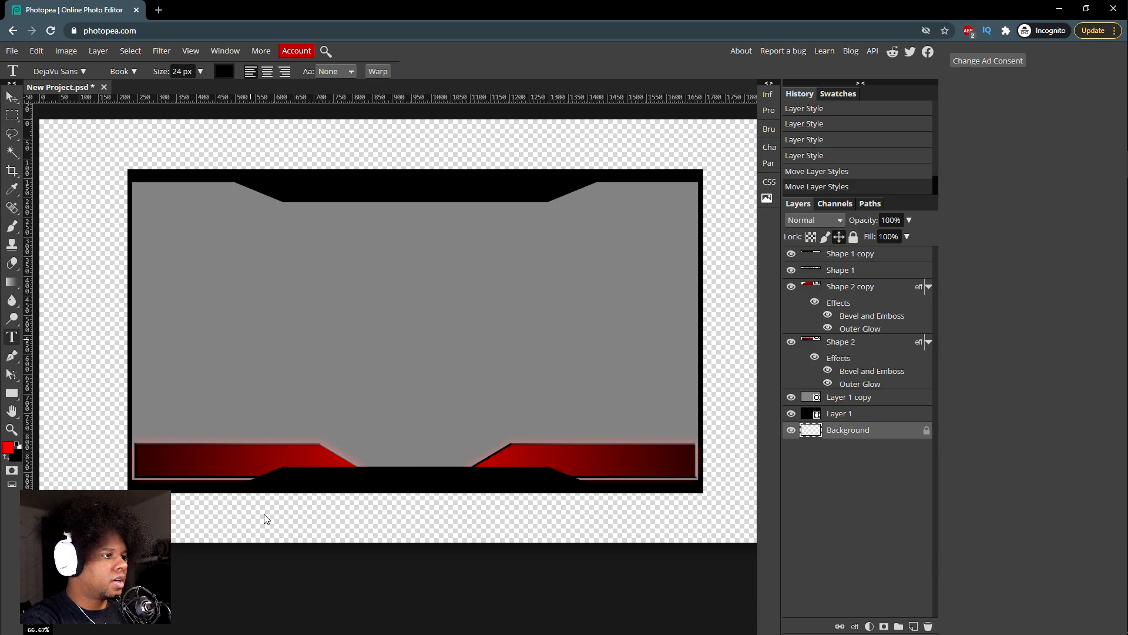
click(380, 430)
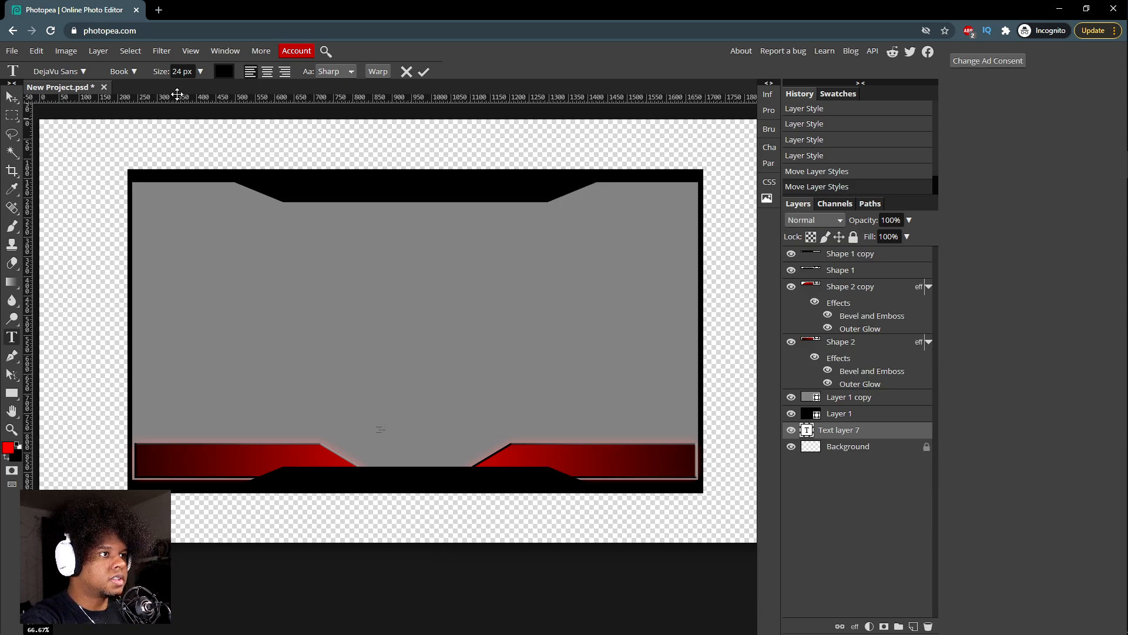
drag(854, 431, 866, 254)
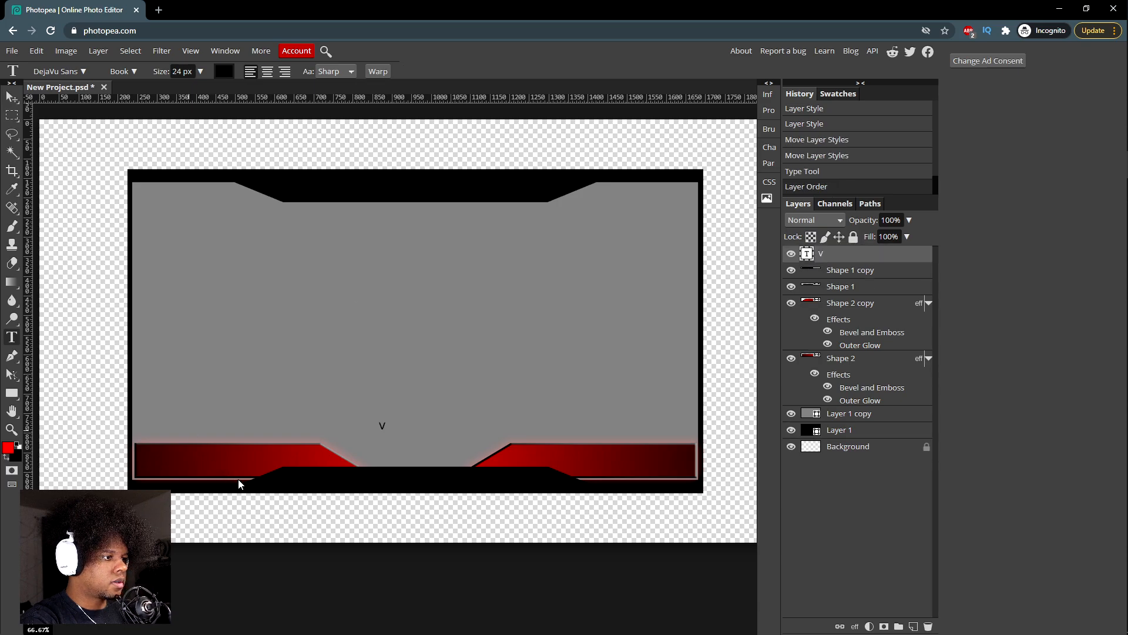
Step: Format the letter V in the Distant Galaxy font at 280 px and shift it slightly down towards the lower trapezoid
double_click(807, 253)
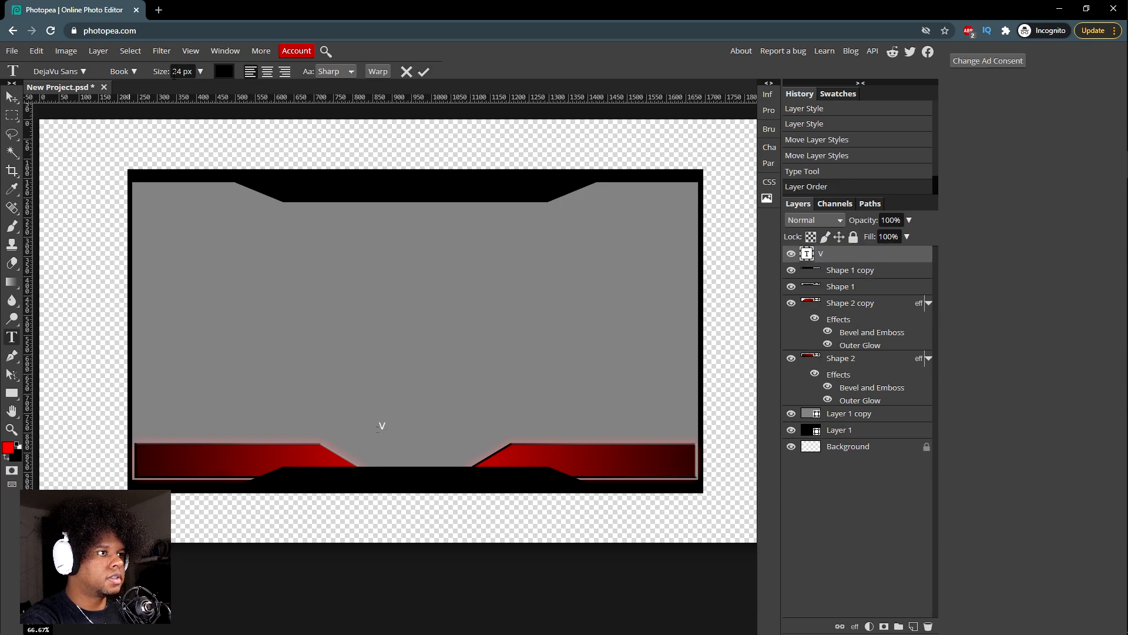
drag(160, 71, 281, 64)
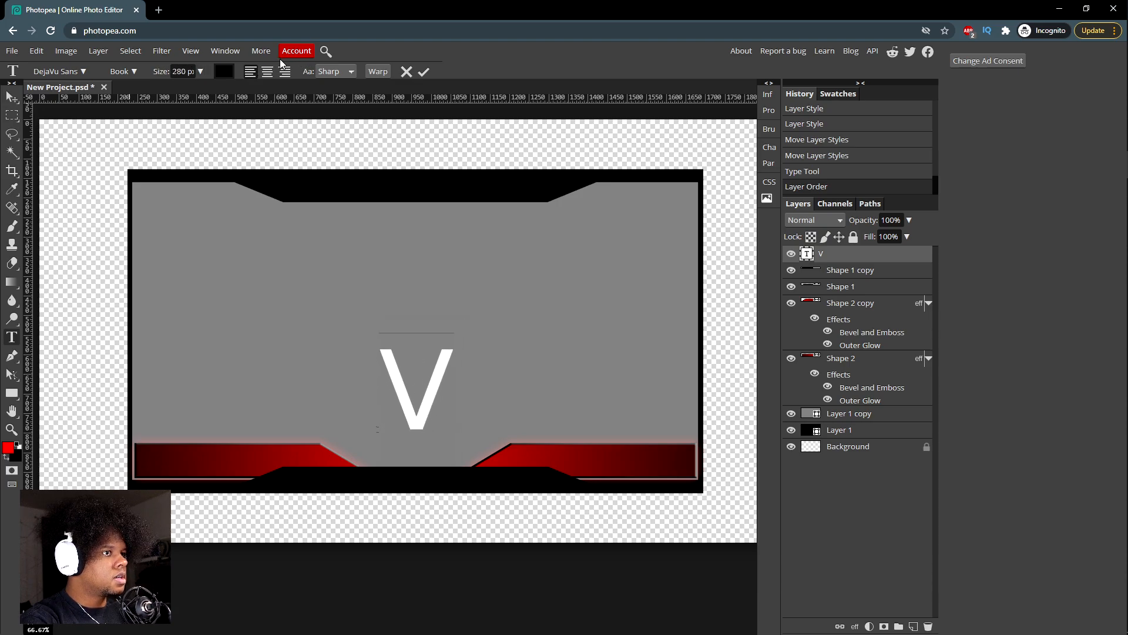
click(81, 73)
scroll(74, 311, down, 4)
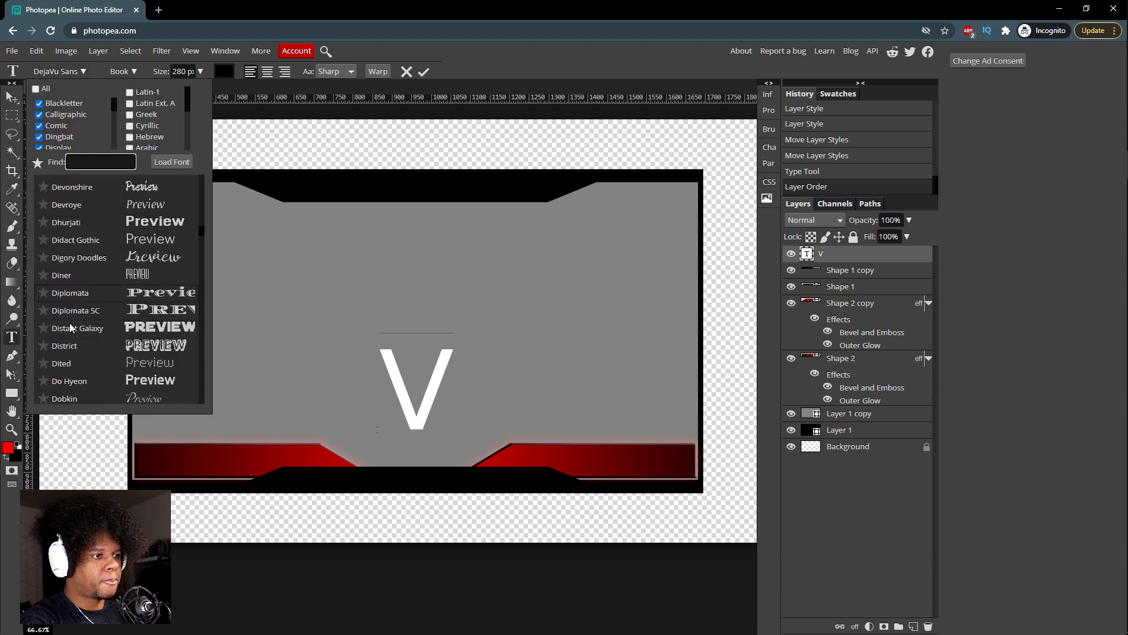
click(82, 327)
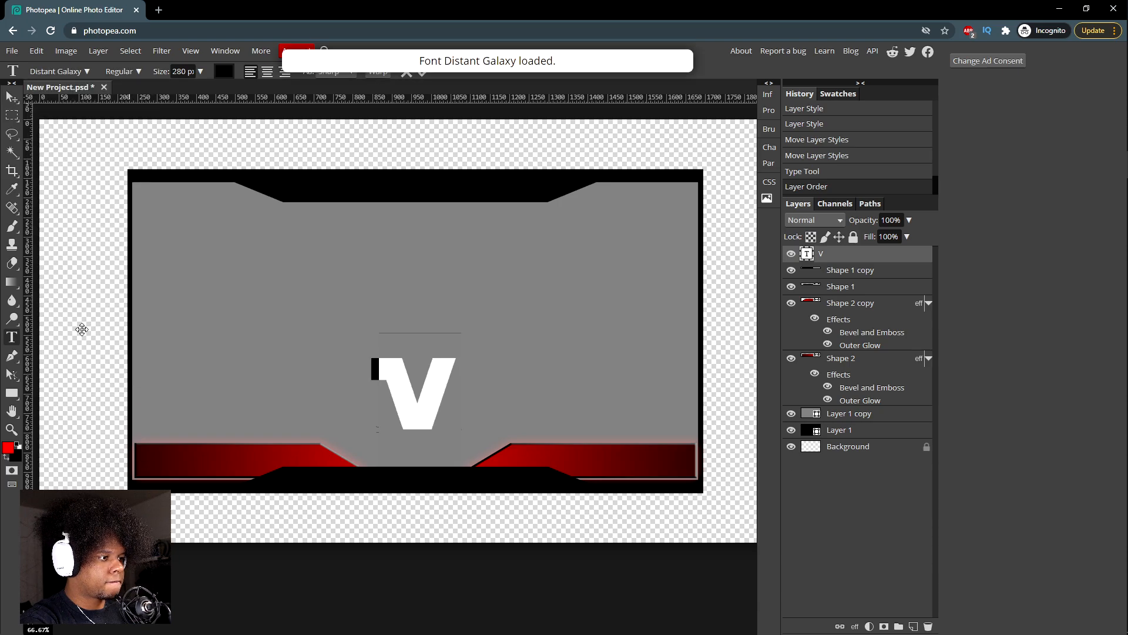
click(12, 97)
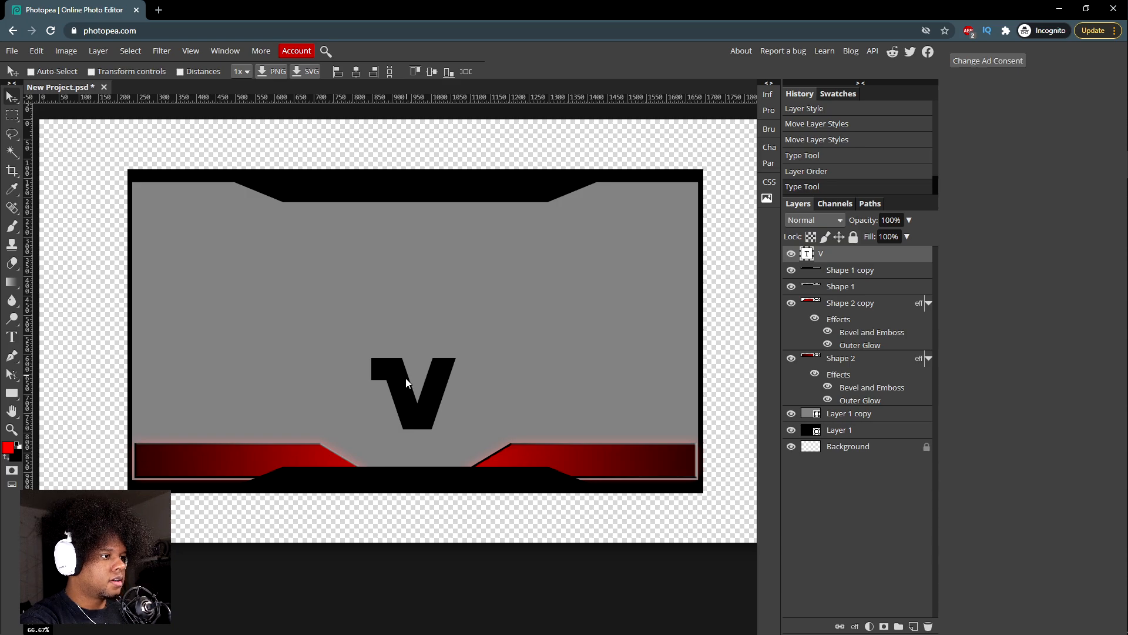
mouse_move(406, 382)
mouse_down()
mouse_move(410, 445)
mouse_move(410, 383)
mouse_up()
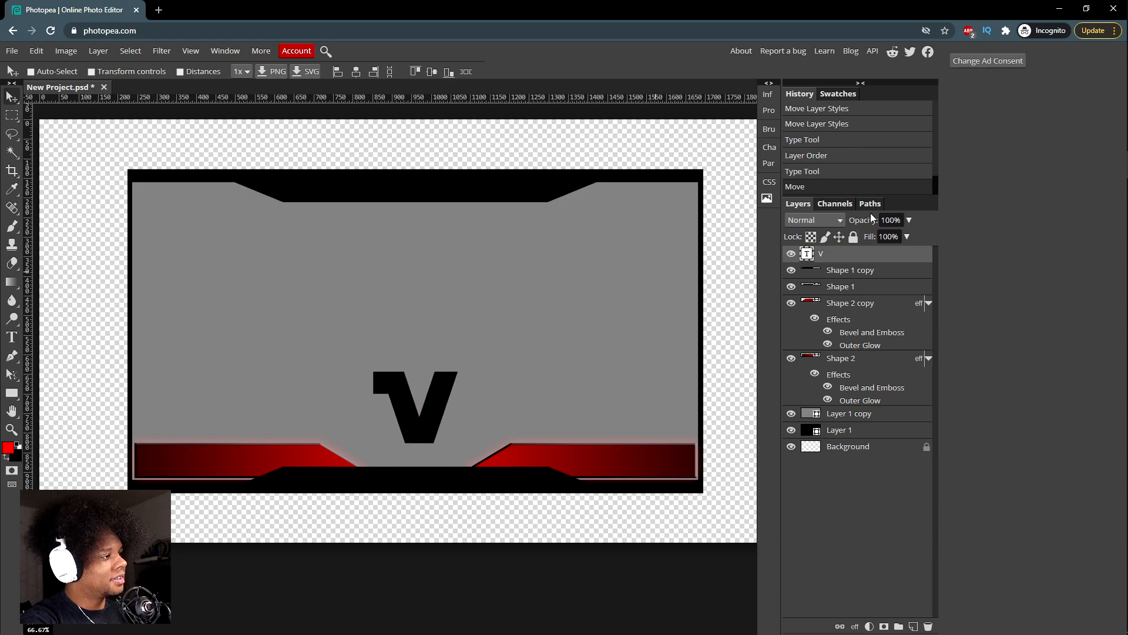
Step: Try the single letters X, O, Q, A, Z and W in place of the V in the text layer
double_click(808, 253)
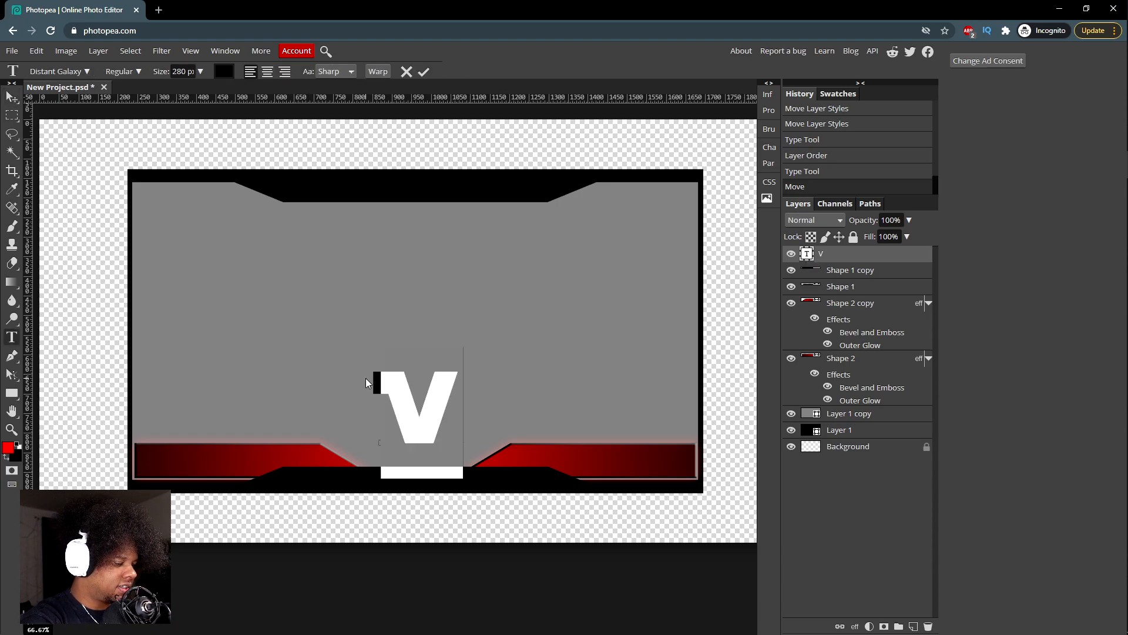
text(X)
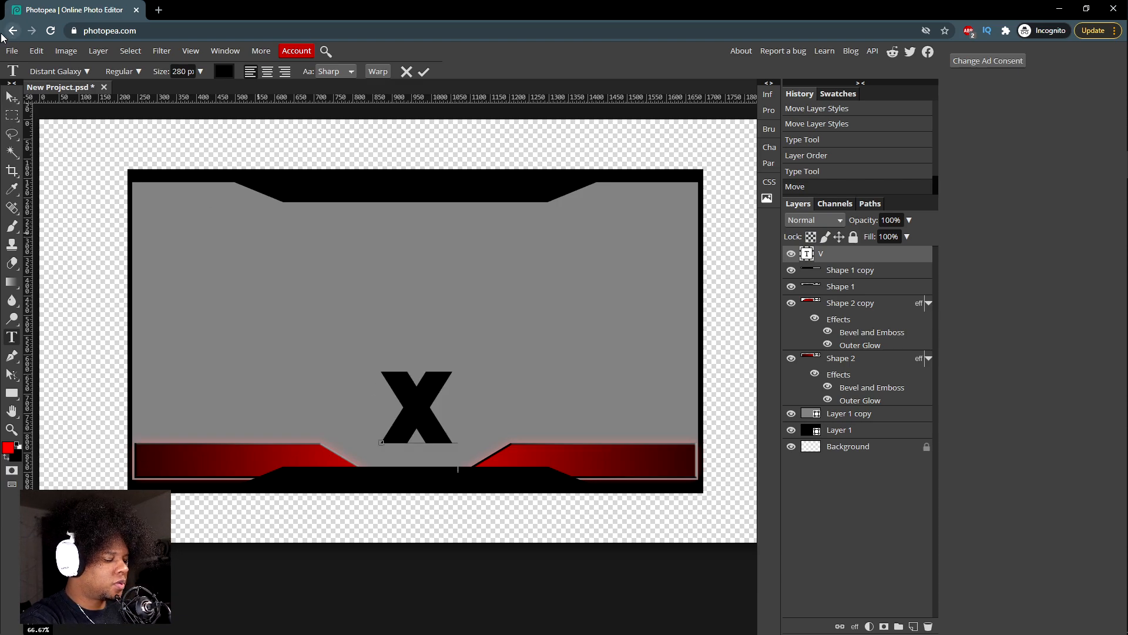
key(BackSpace)
text(O)
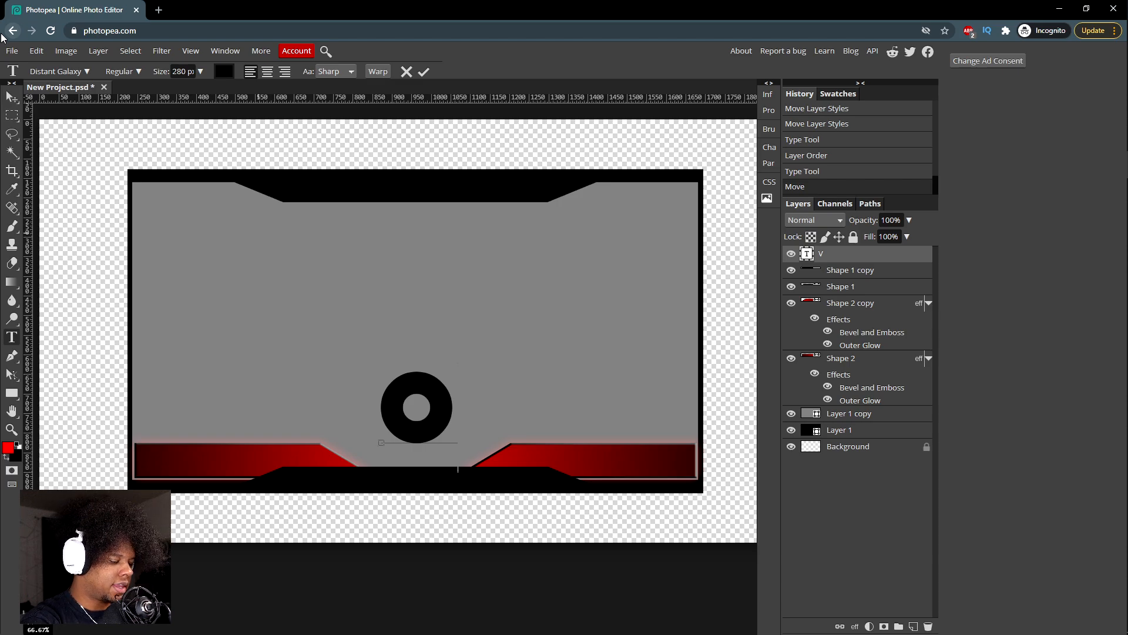
key(BackSpace)
text(Q)
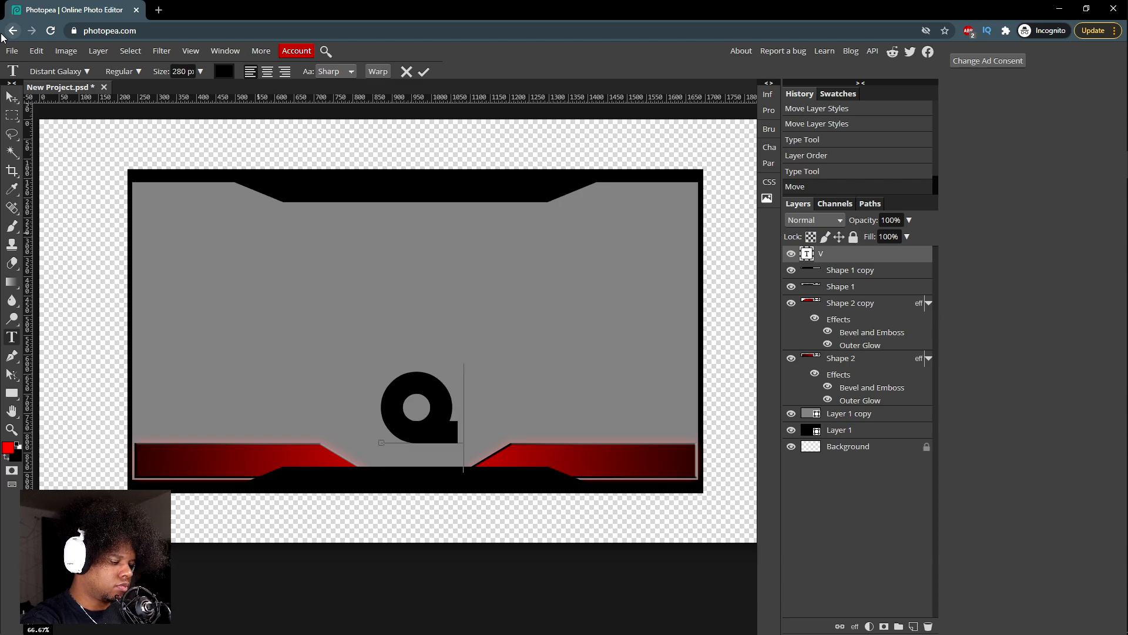
key(BackSpace)
text(A)
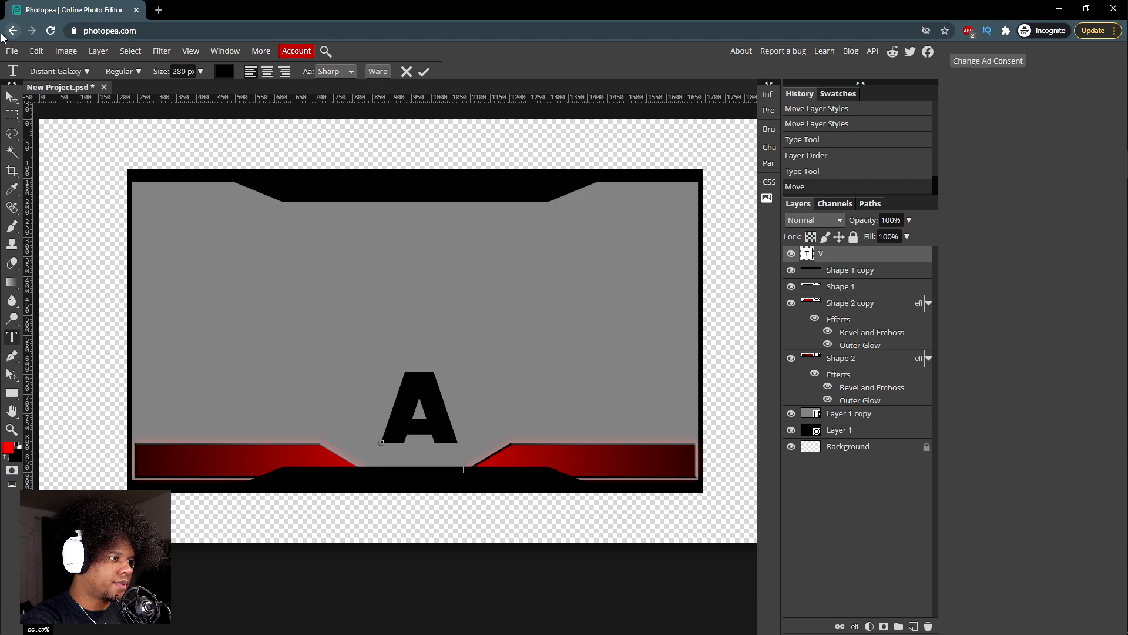
key(BackSpace)
text(Q)
key(BackSpace)
text(Z)
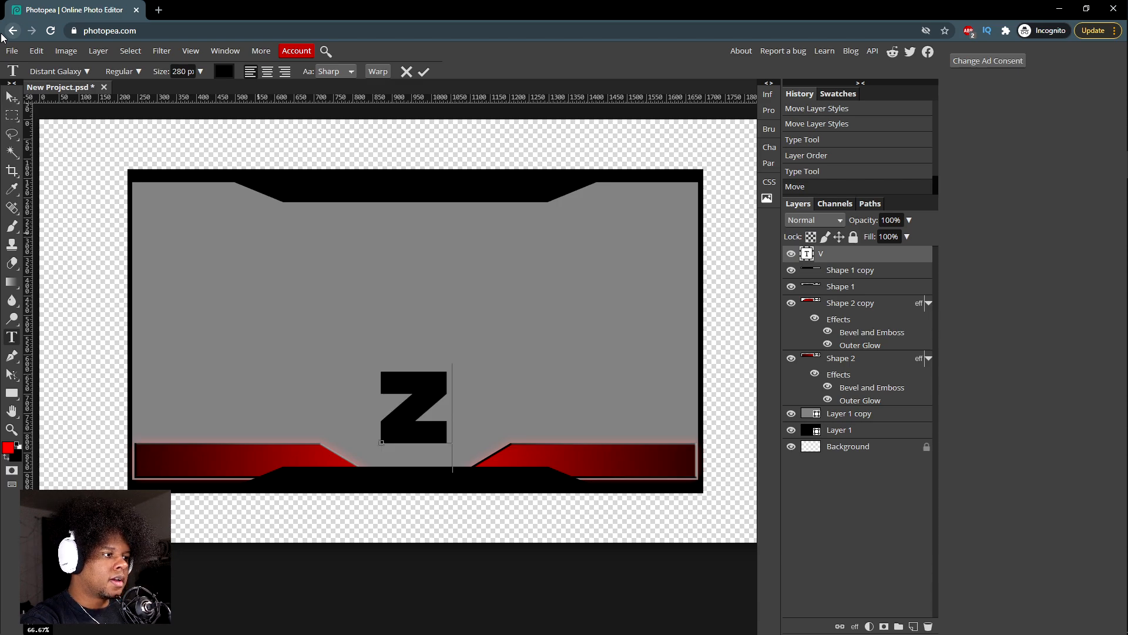
key(BackSpace)
text(W)
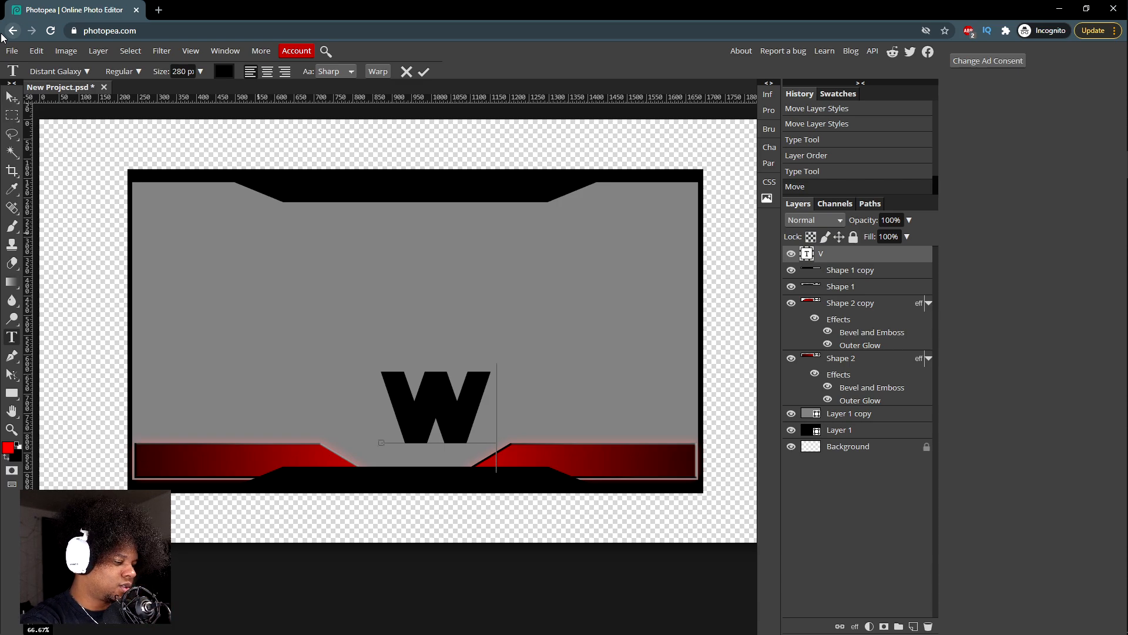
Step: Try the letter combinations WW, VV and VVV, and the single letter I, as the text layer's content
text(W)
key(BackSpace)
key(BackSpace)
text(VV)
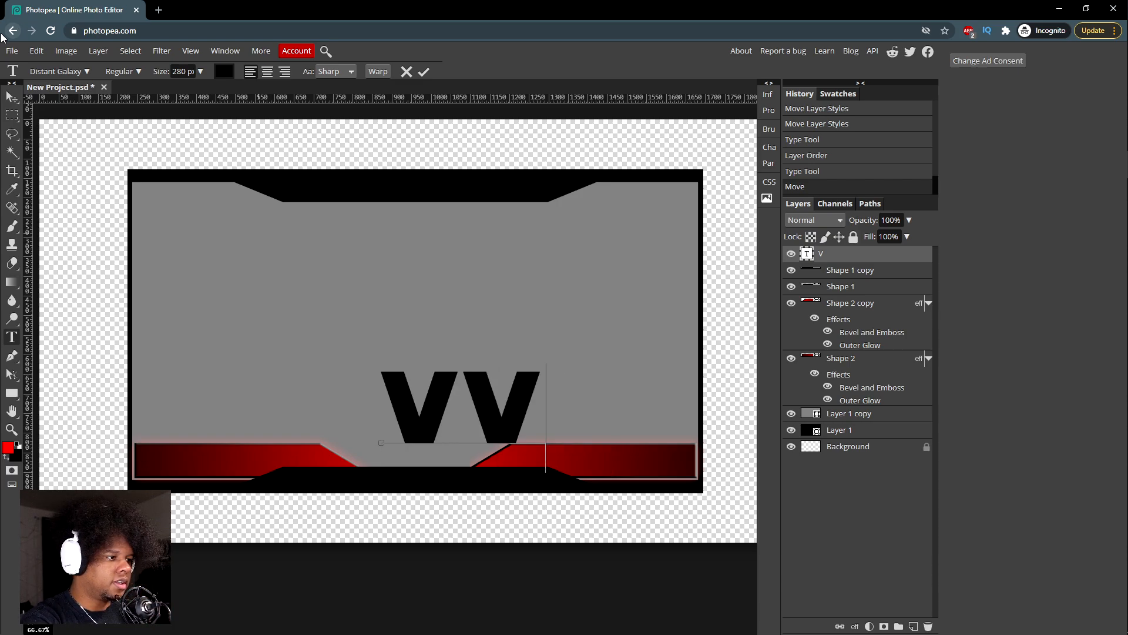
text(V)
key(BackSpace)
key(BackSpace)
key(BackSpace)
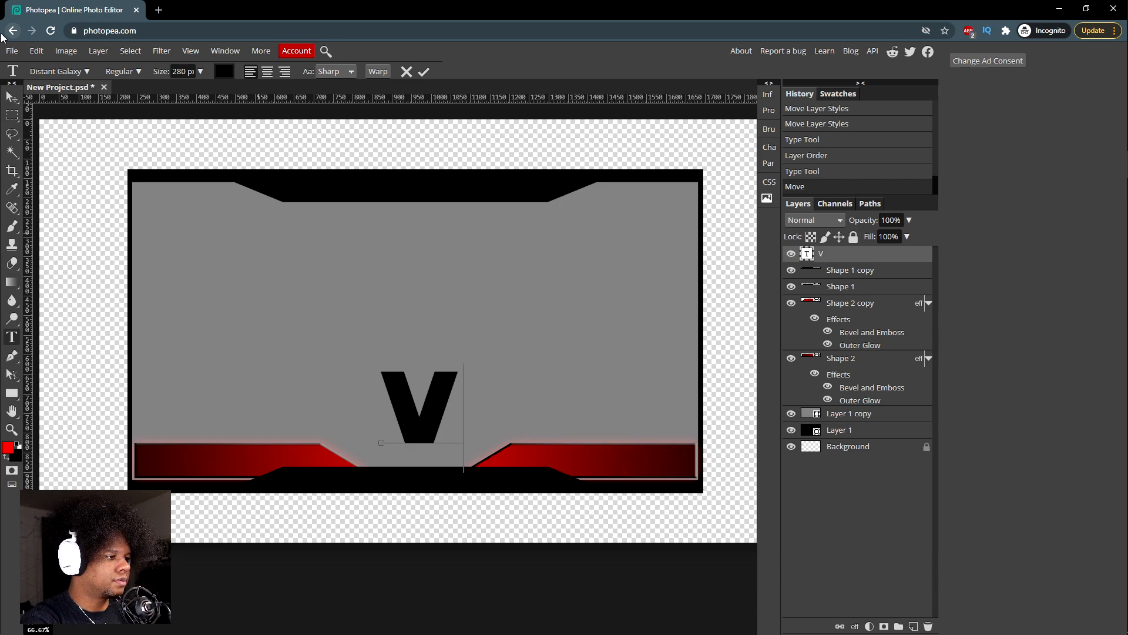
text(I)
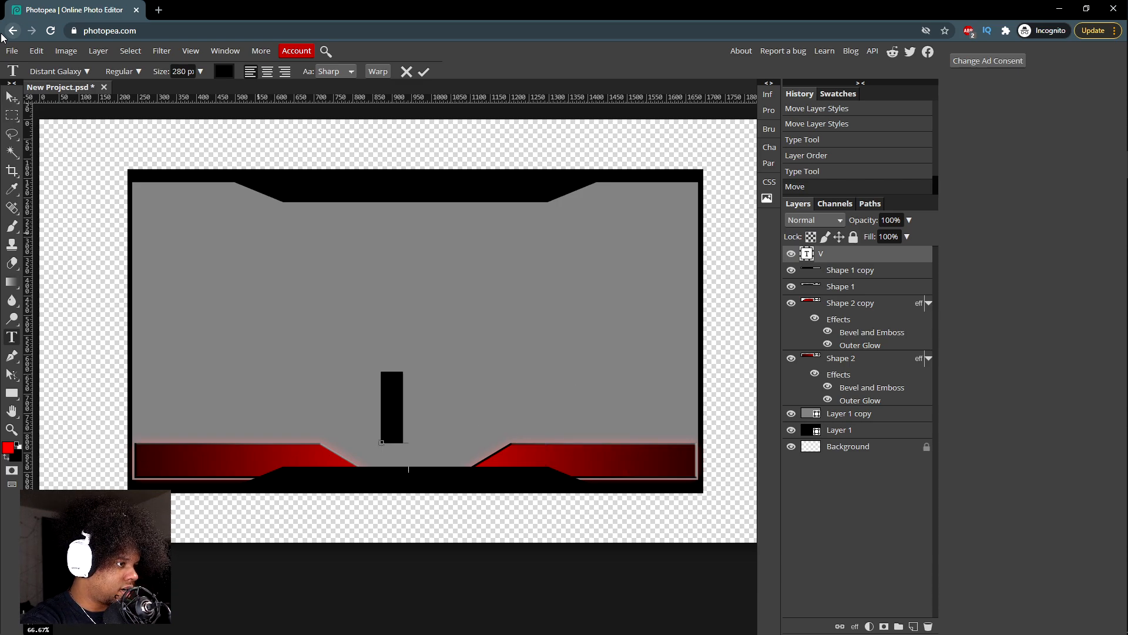
key(BackSpace)
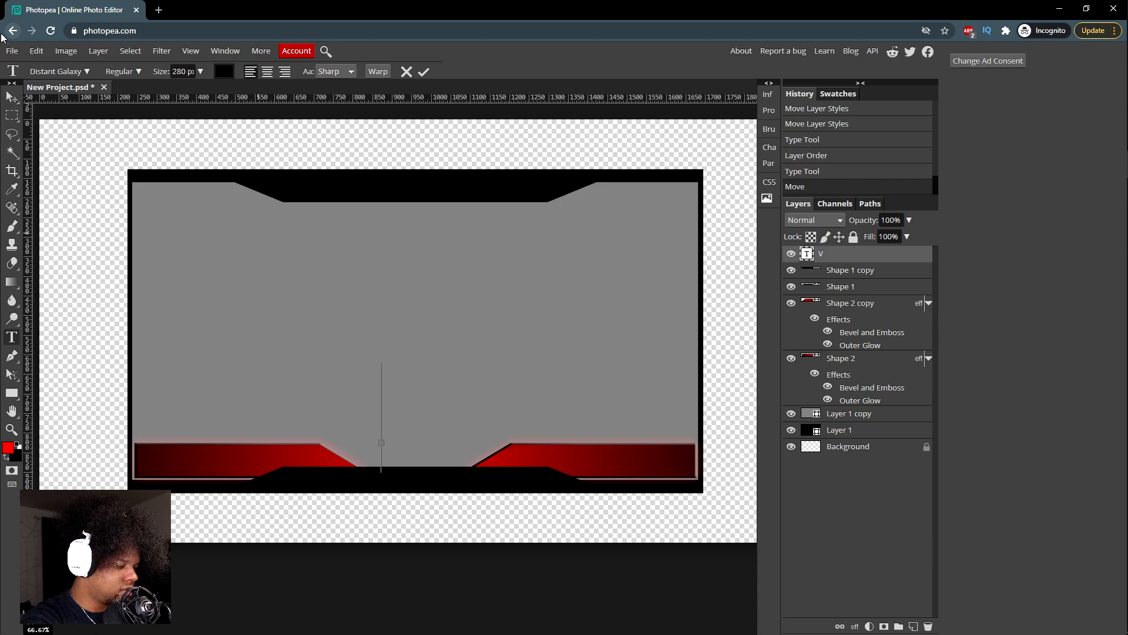
Step: Set the text layer's content to the letter X and commit the text edit
text(Y)
key(BackSpace)
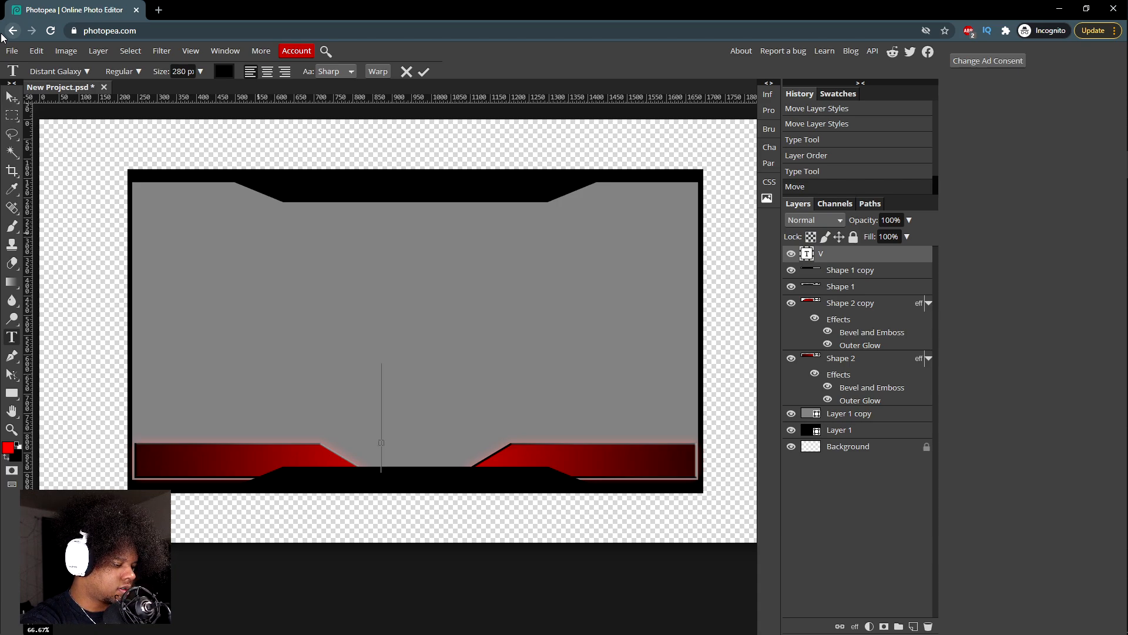
text(X)
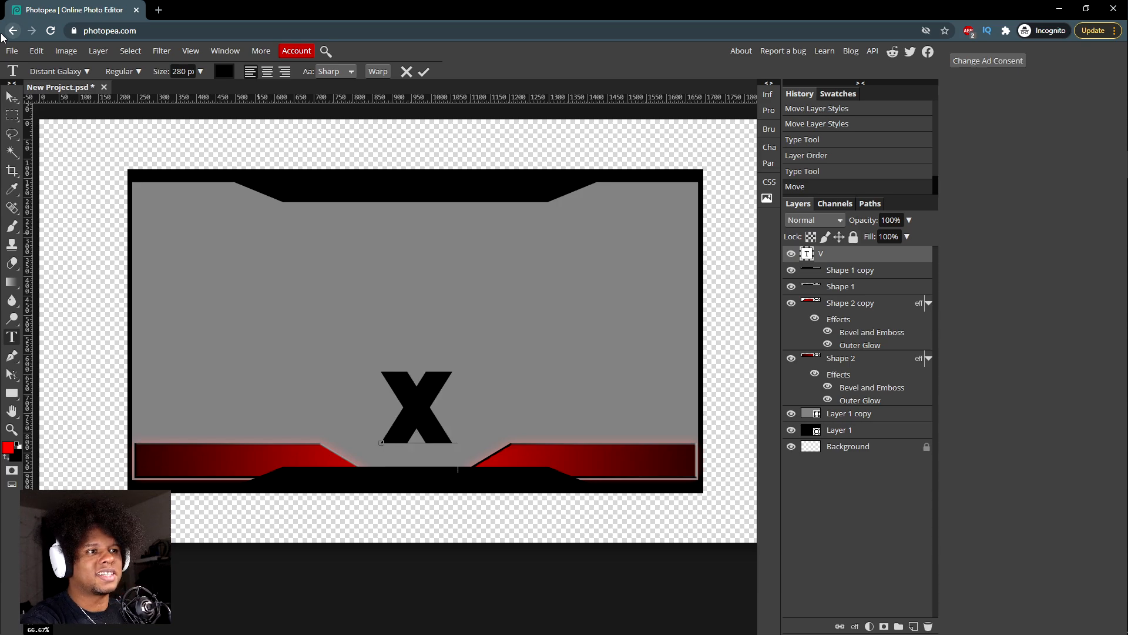
click(12, 97)
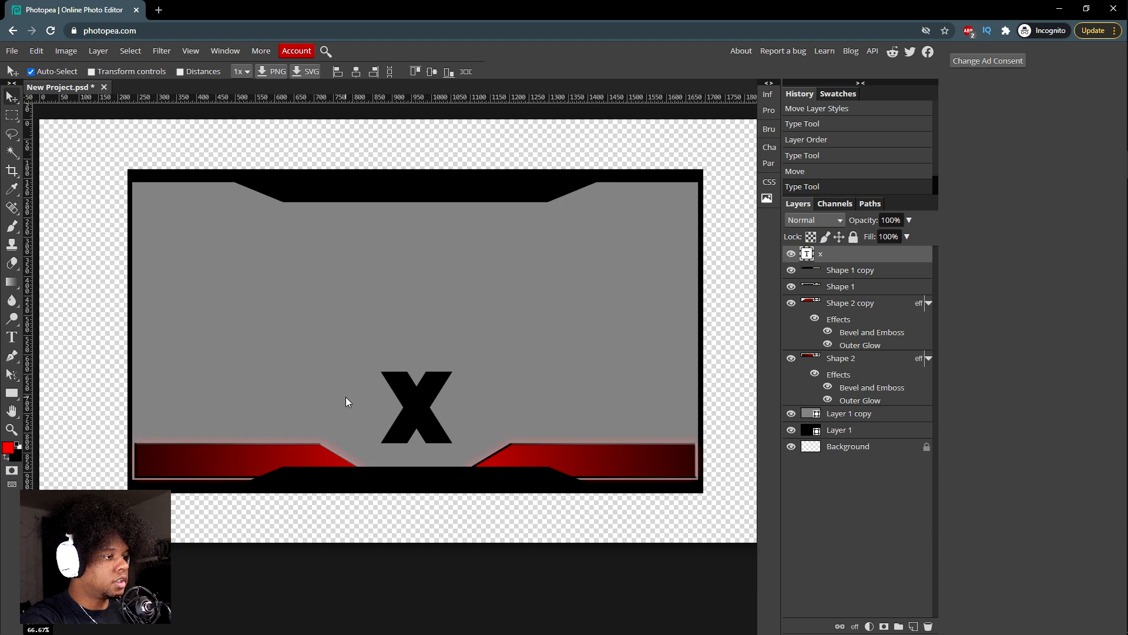
Step: Add a horizontal guide along the red shapes' upper edge and transform the X to about 123% width and 100% height, centred at 960, 918 px
key(ctrl+t)
drag(452, 407, 467, 439)
drag(203, 97, 206, 447)
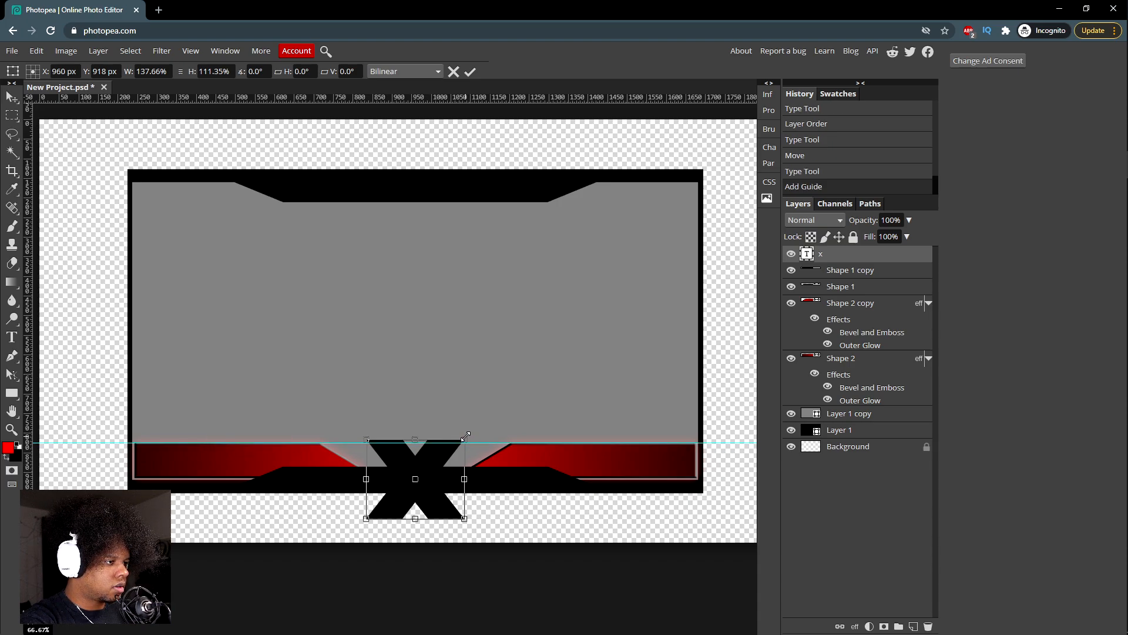
drag(466, 436, 461, 444)
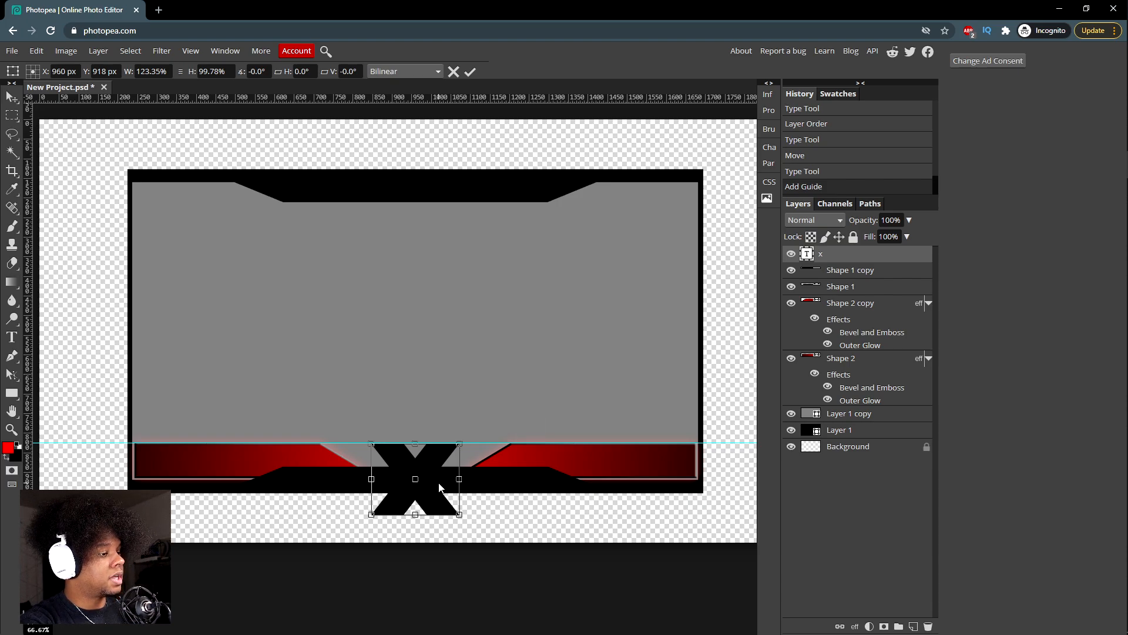
key(Return)
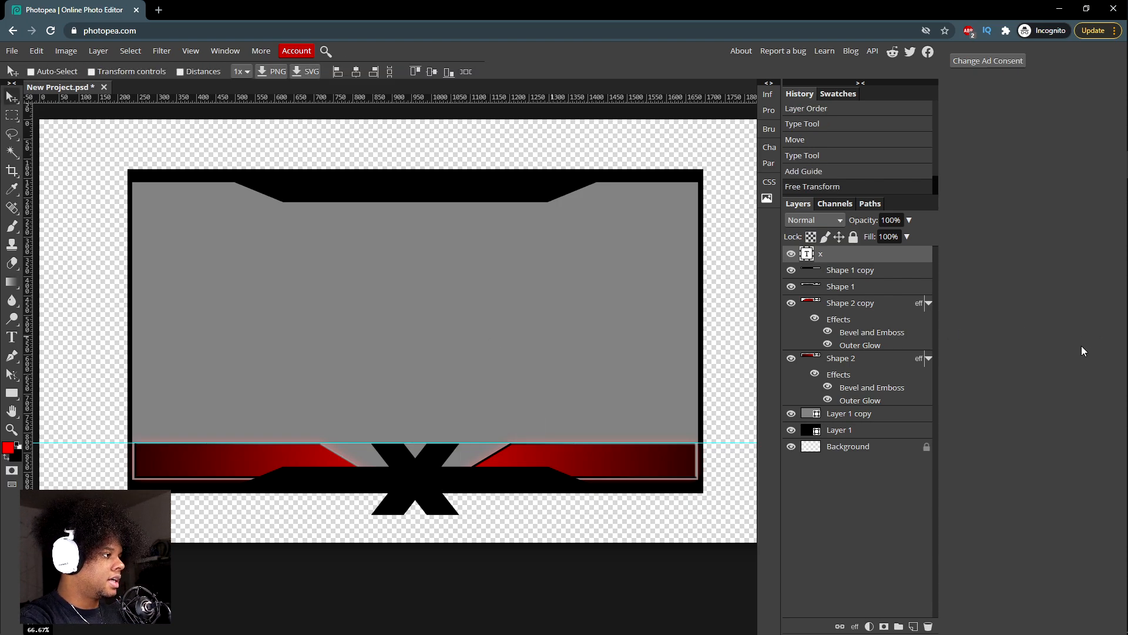
Step: Give the X a red Linear Dodge outer glow with 22% opacity and 47 px size, and remove the horizontal guide
click(855, 627)
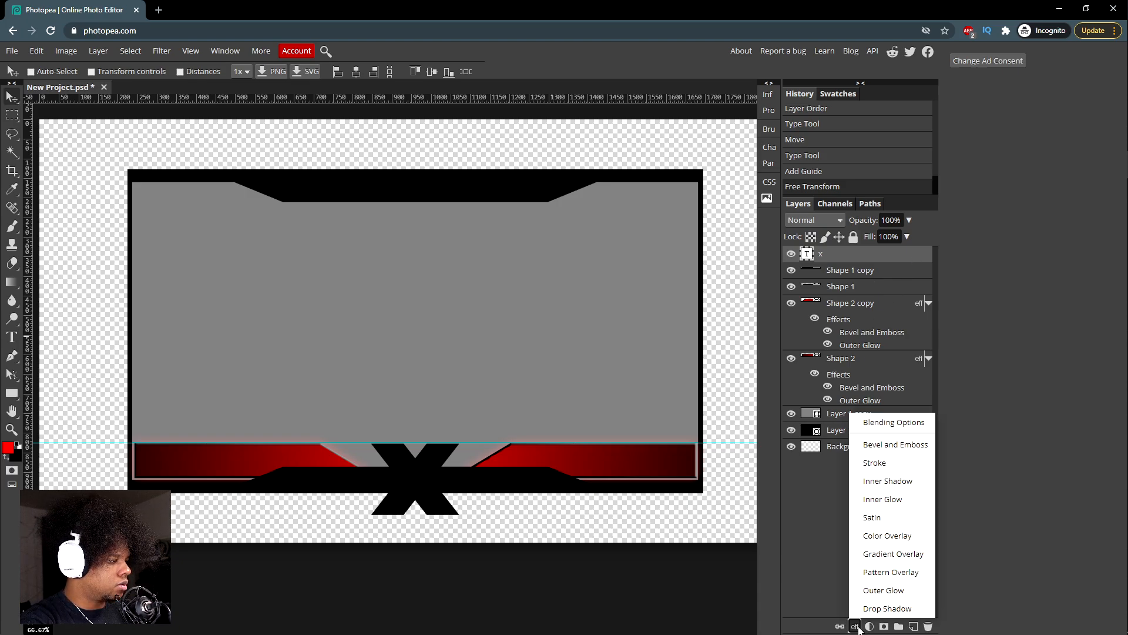
click(886, 594)
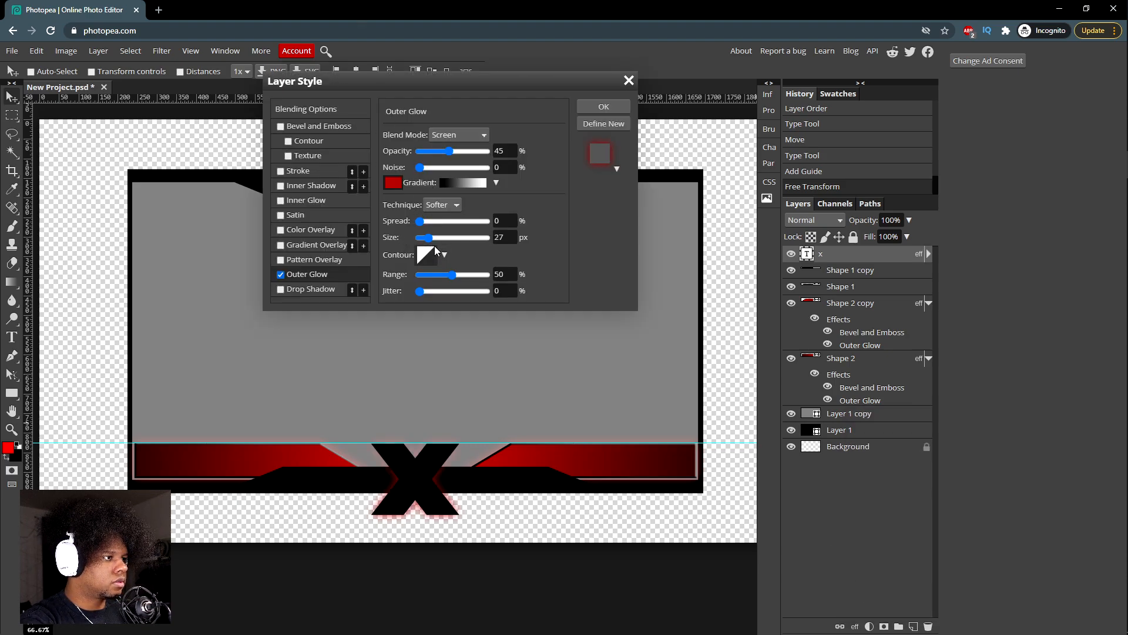
drag(428, 237, 435, 238)
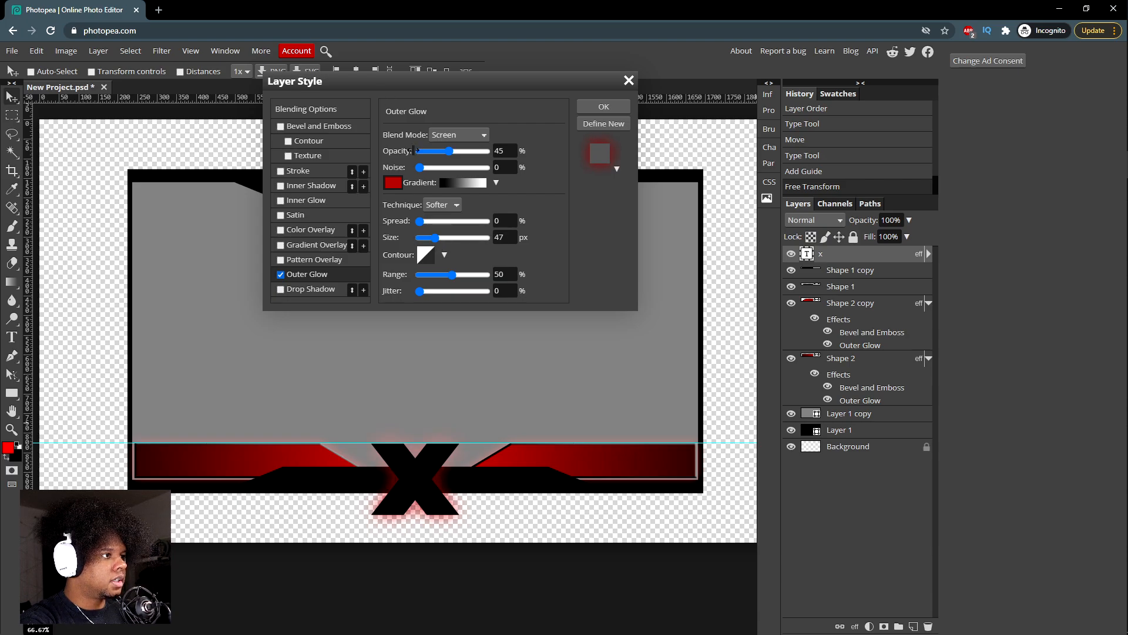
drag(447, 151, 436, 151)
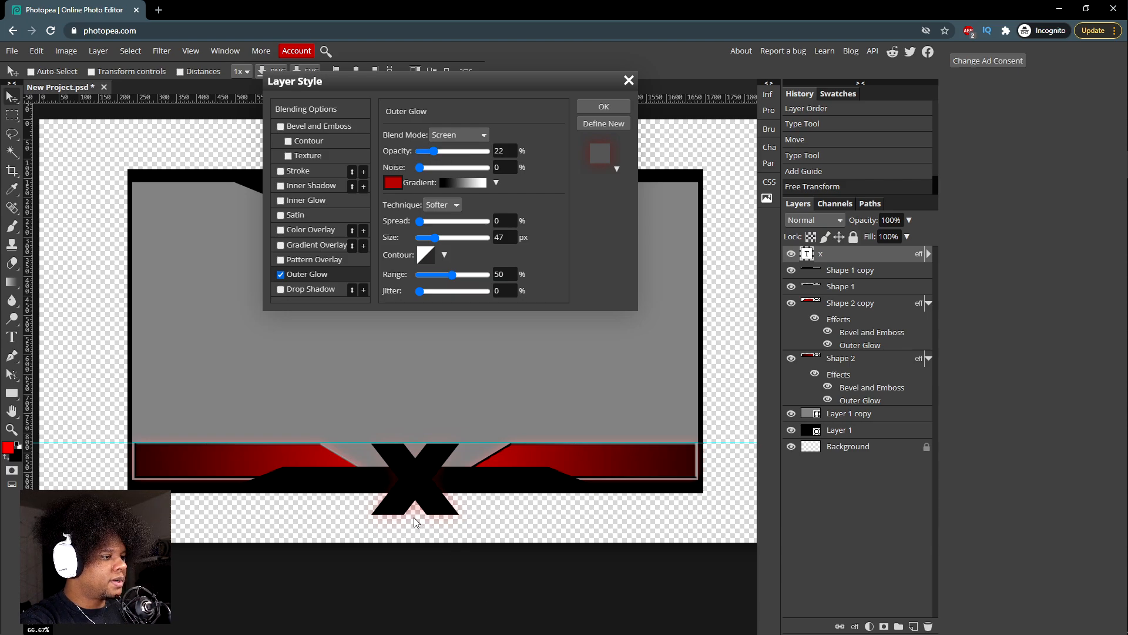
click(469, 134)
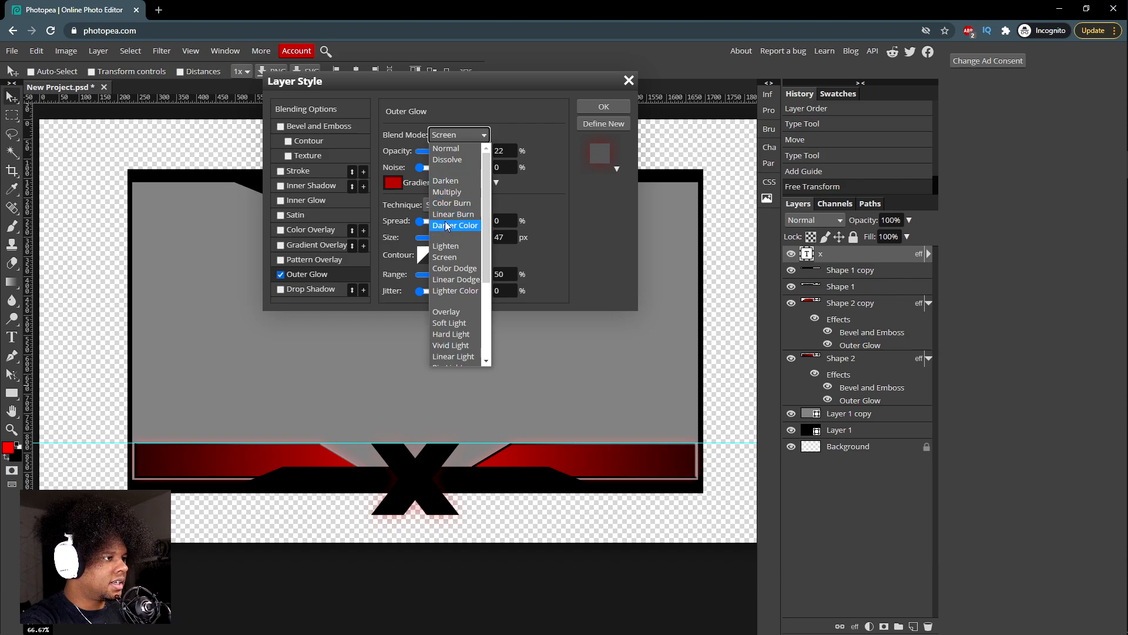
click(460, 280)
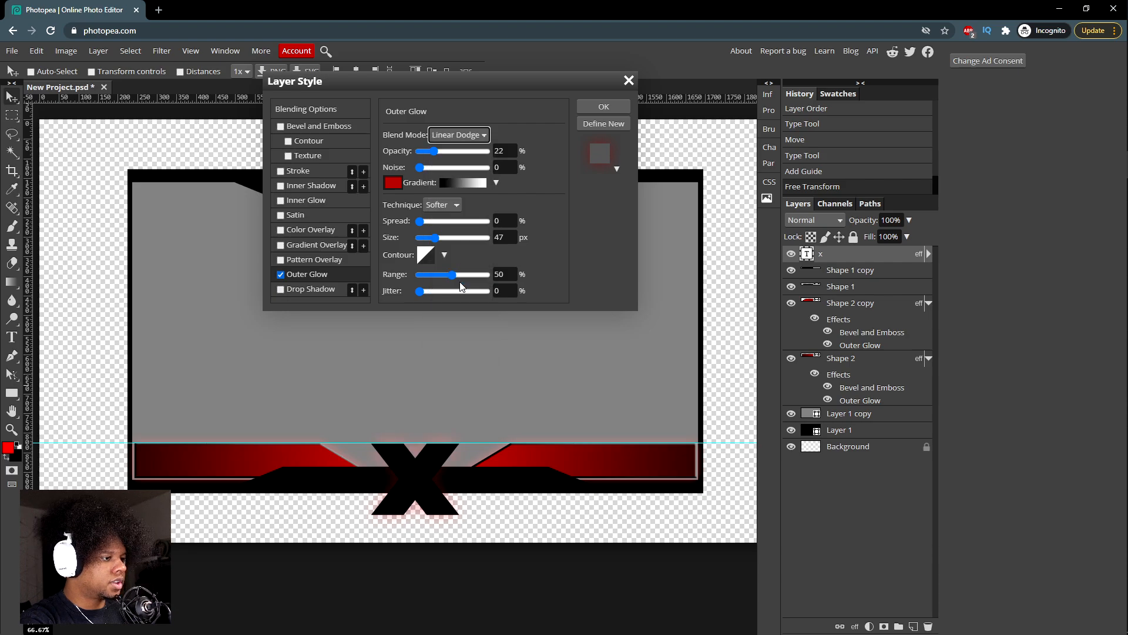
click(605, 108)
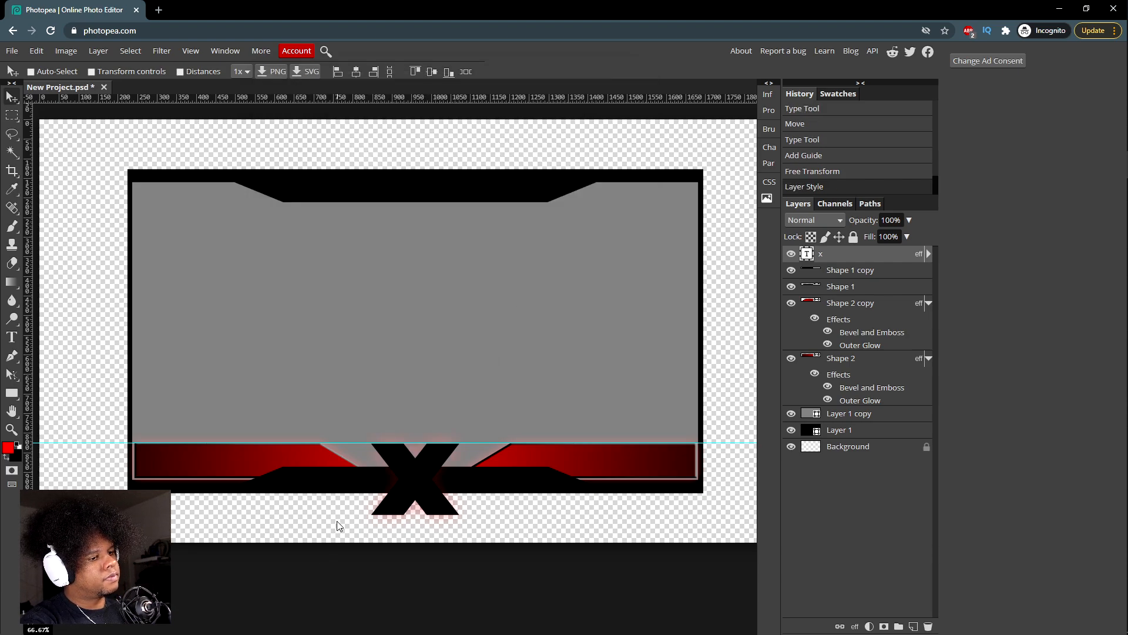
drag(71, 443, 164, 40)
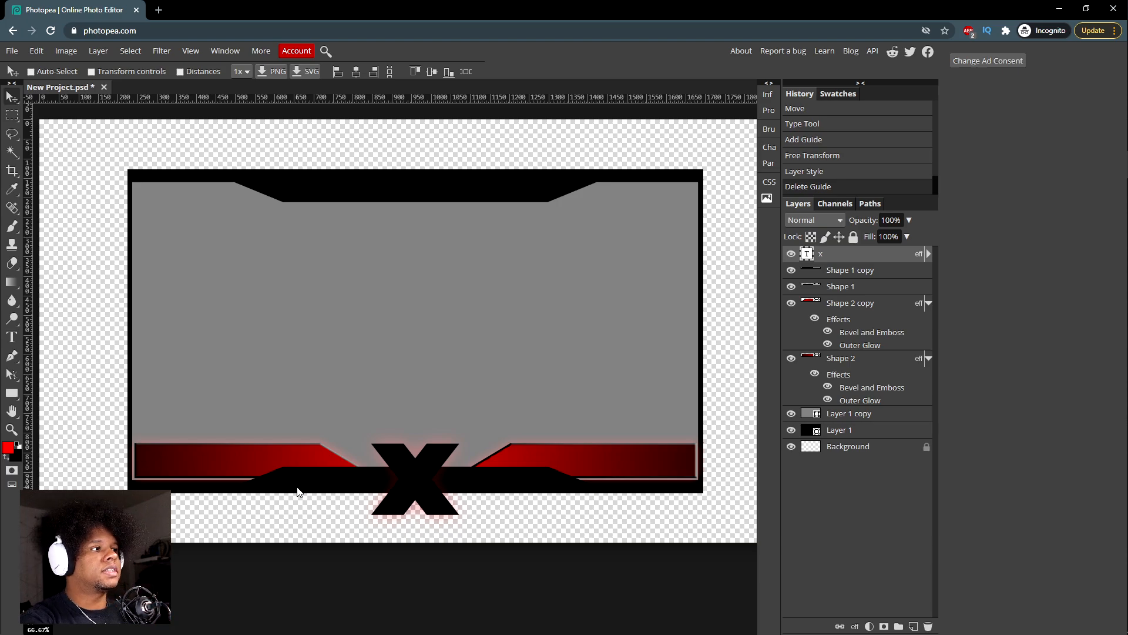
click(843, 435)
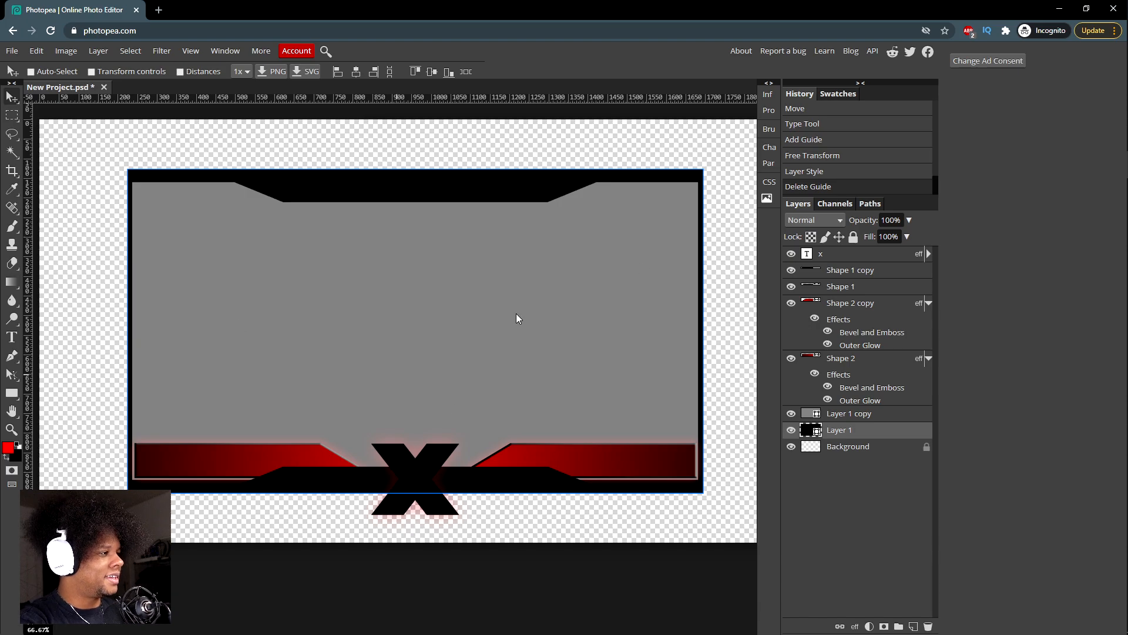
click(846, 288)
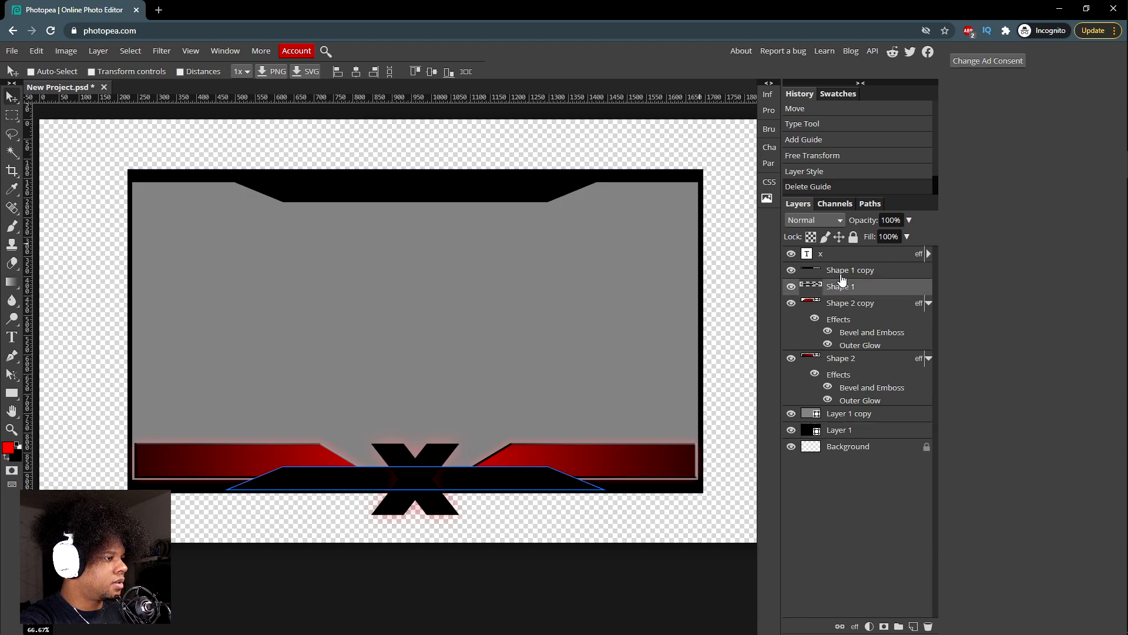
click(841, 274)
click(842, 288)
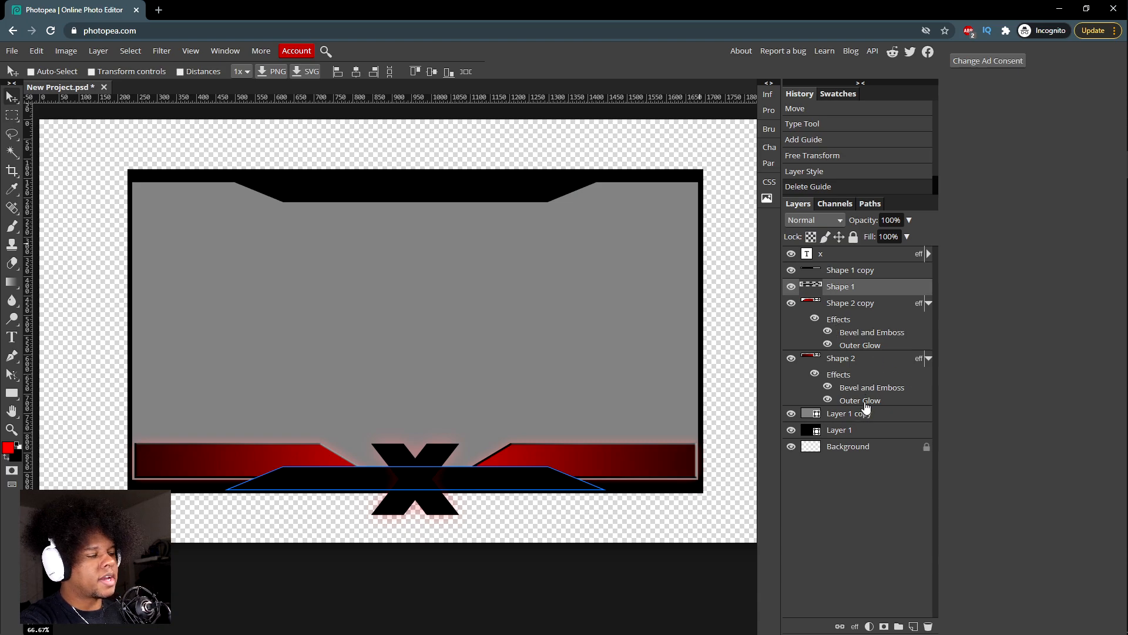
Step: Mask Layer 1 with a selection loaded from Layer 1 copy, invert the mask to keep only the black border, and hide Layer 1 copy
key(ctrl)
ctrl+click(808, 415)
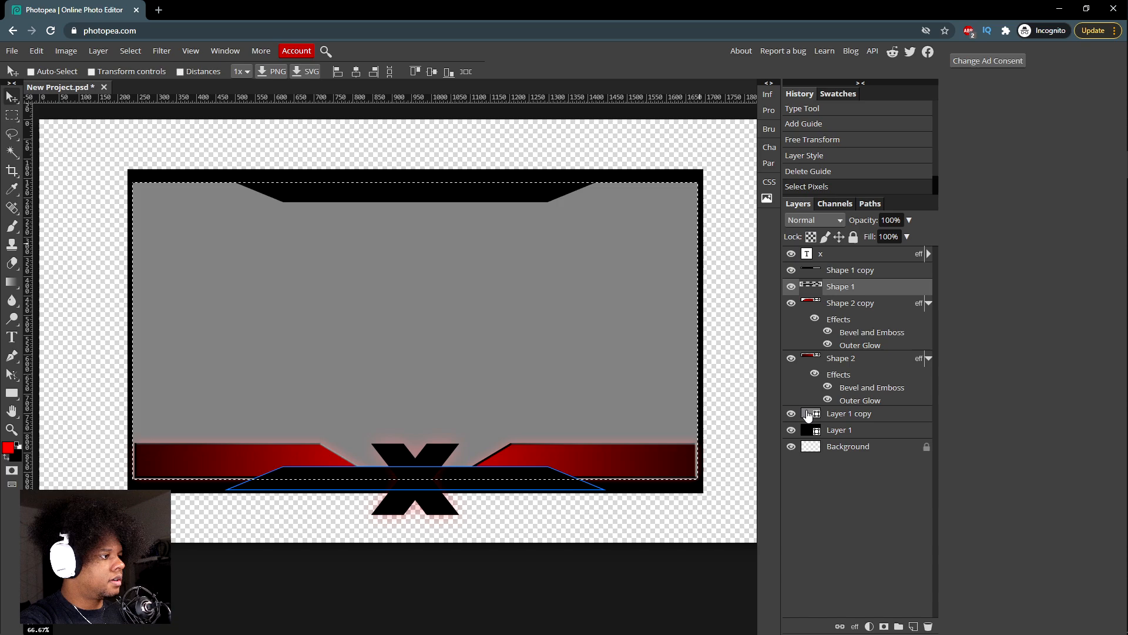
click(843, 433)
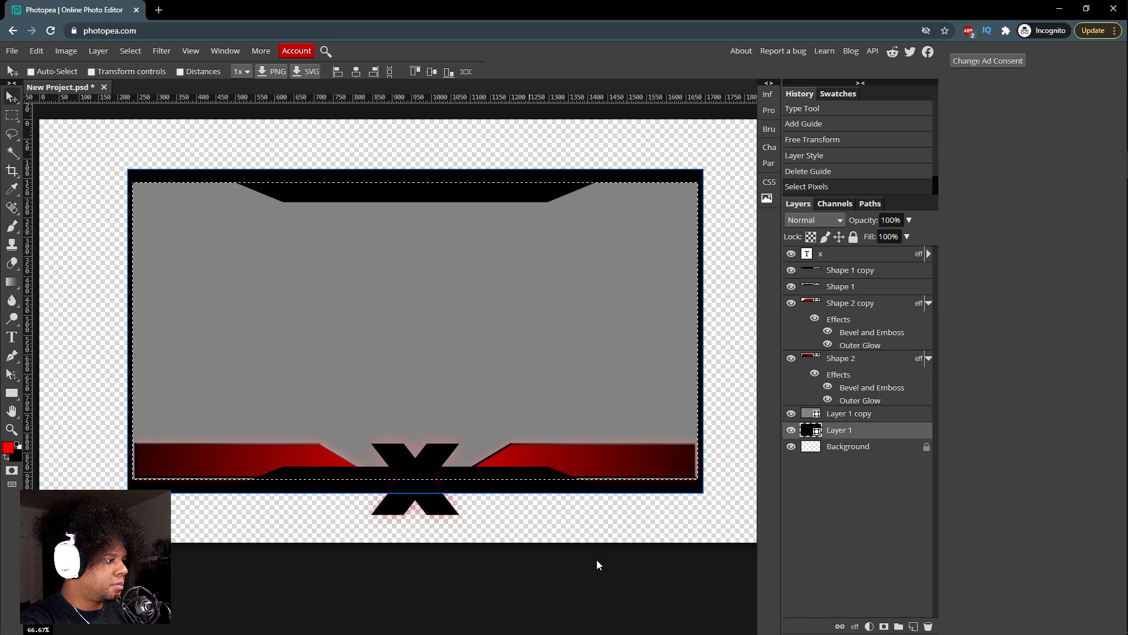
click(886, 627)
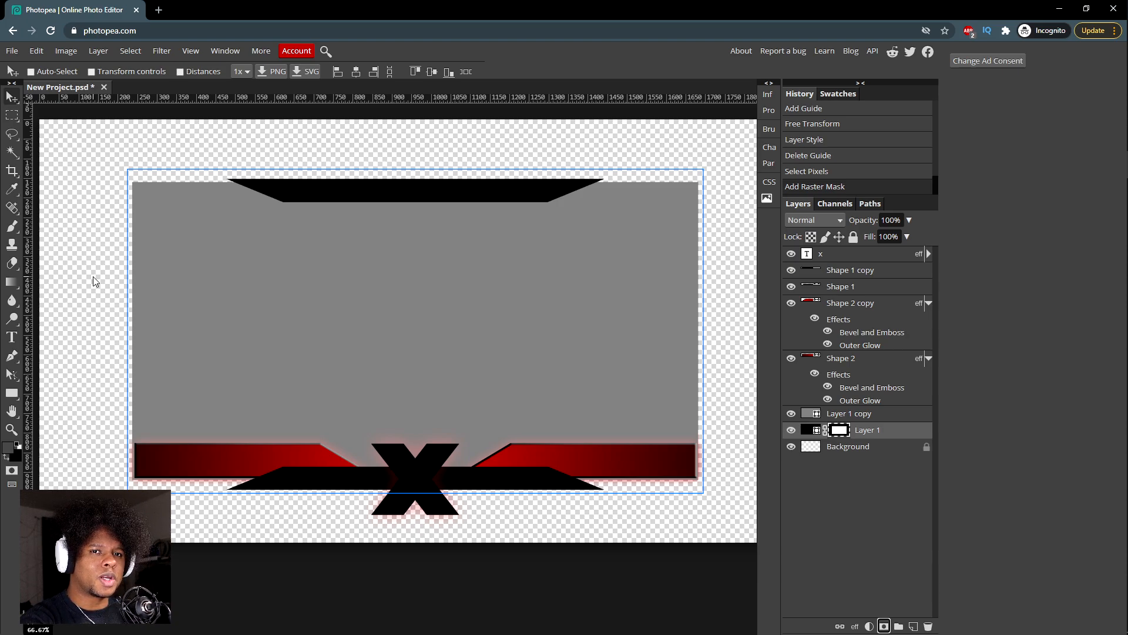
key(ctrl)
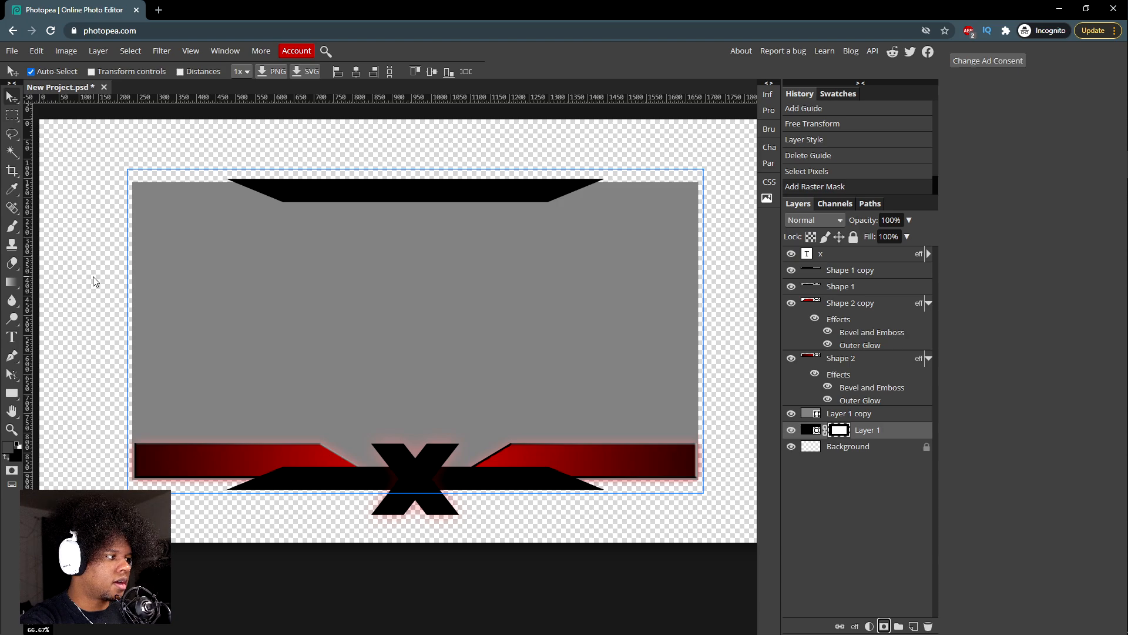
key(ctrl+i)
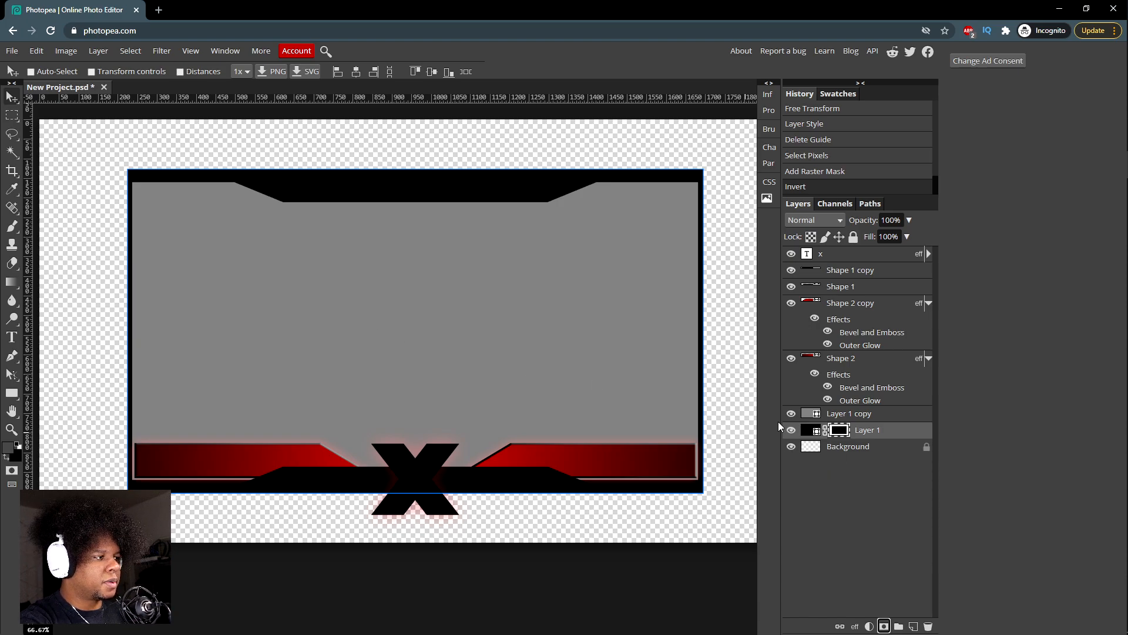
click(791, 414)
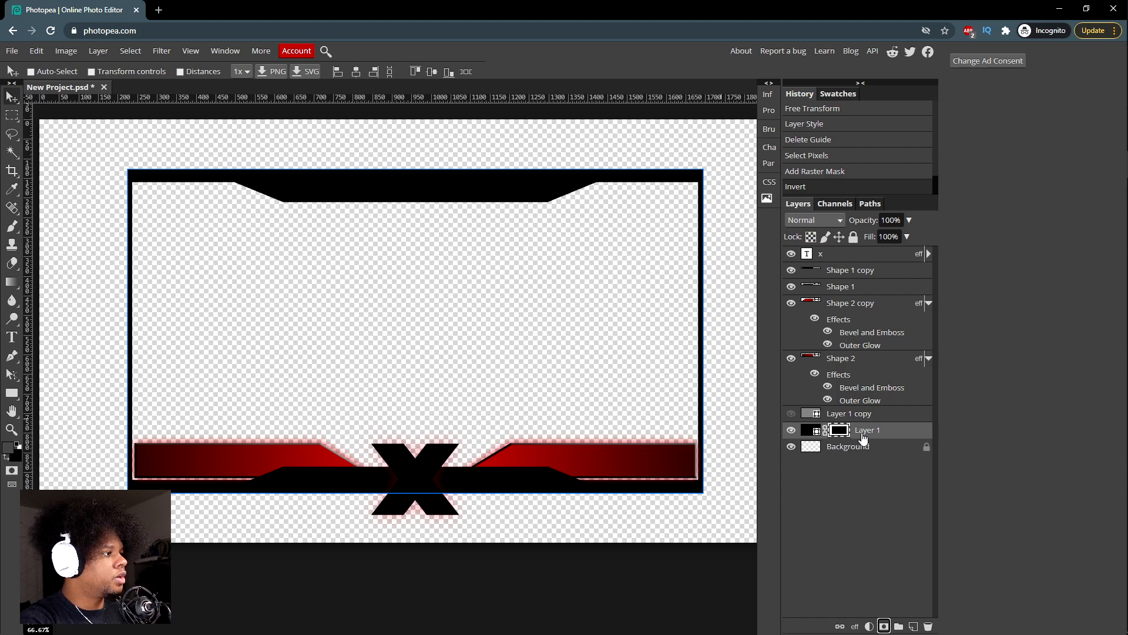
Step: Group Shape 1, Shape 1 copy and Layer 1 into a folder named frame, with Layer 1 copy moved above it
click(855, 288)
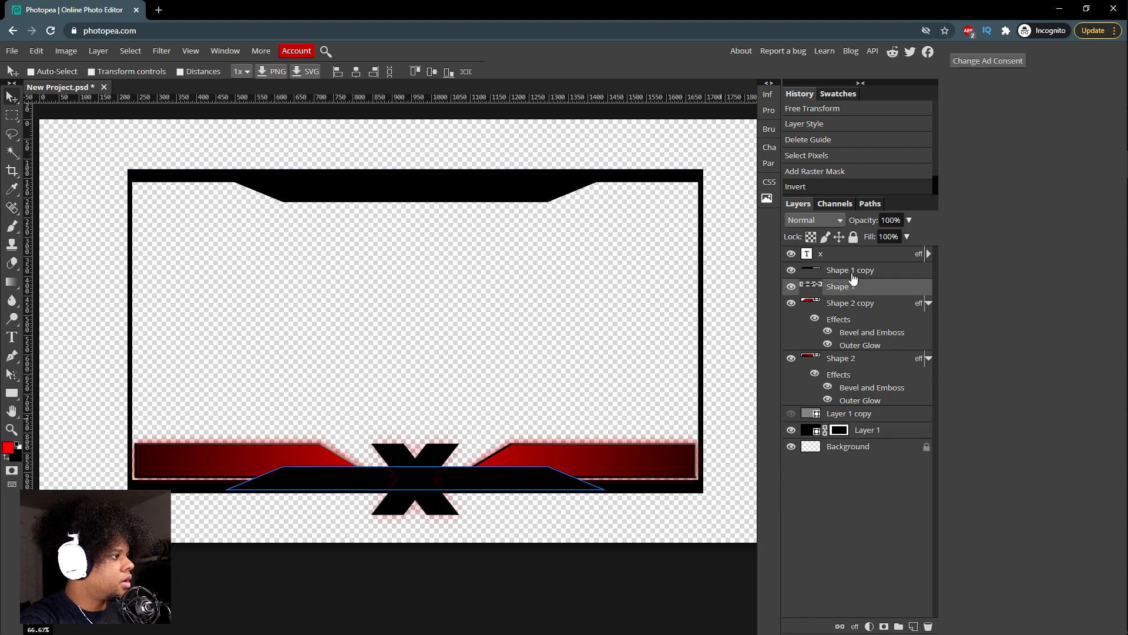
key(ctrl)
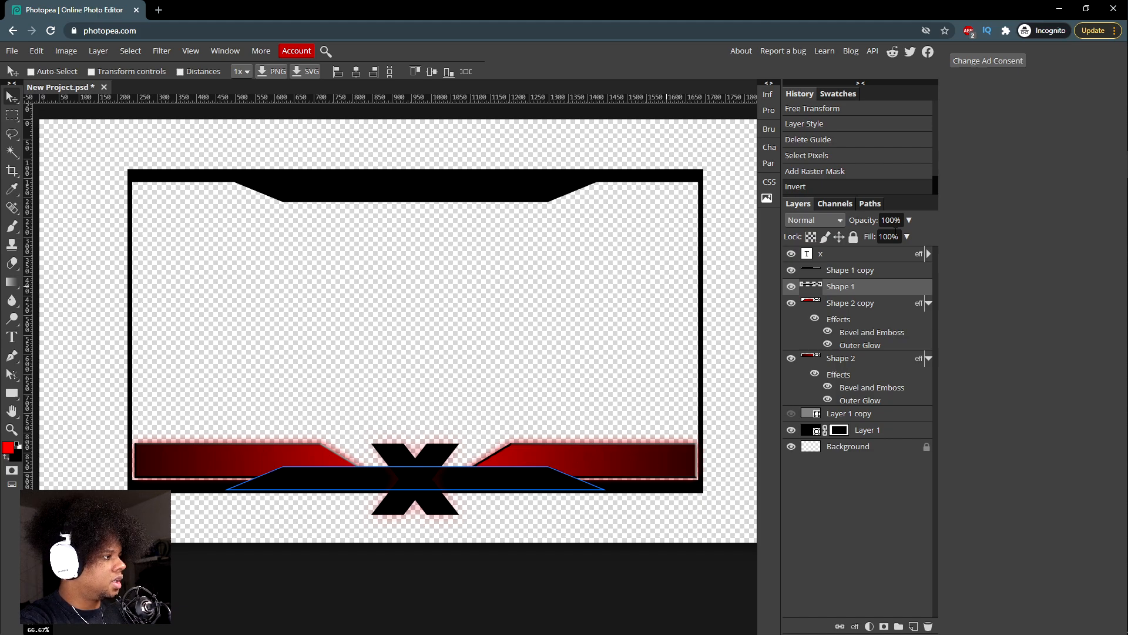
ctrl+click(853, 272)
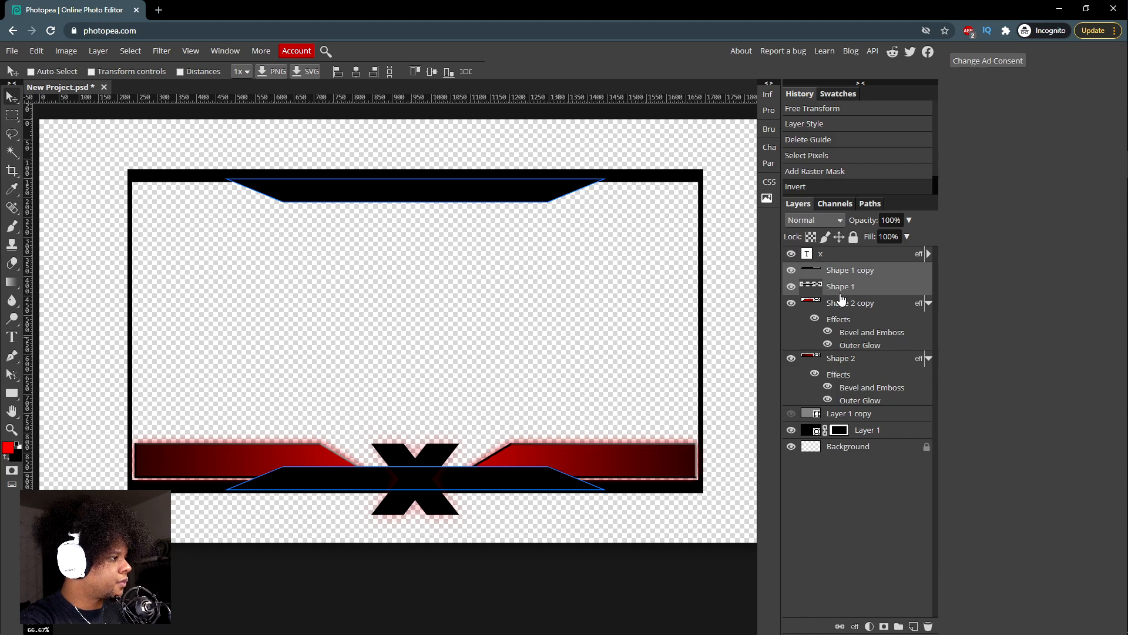
drag(847, 288, 868, 418)
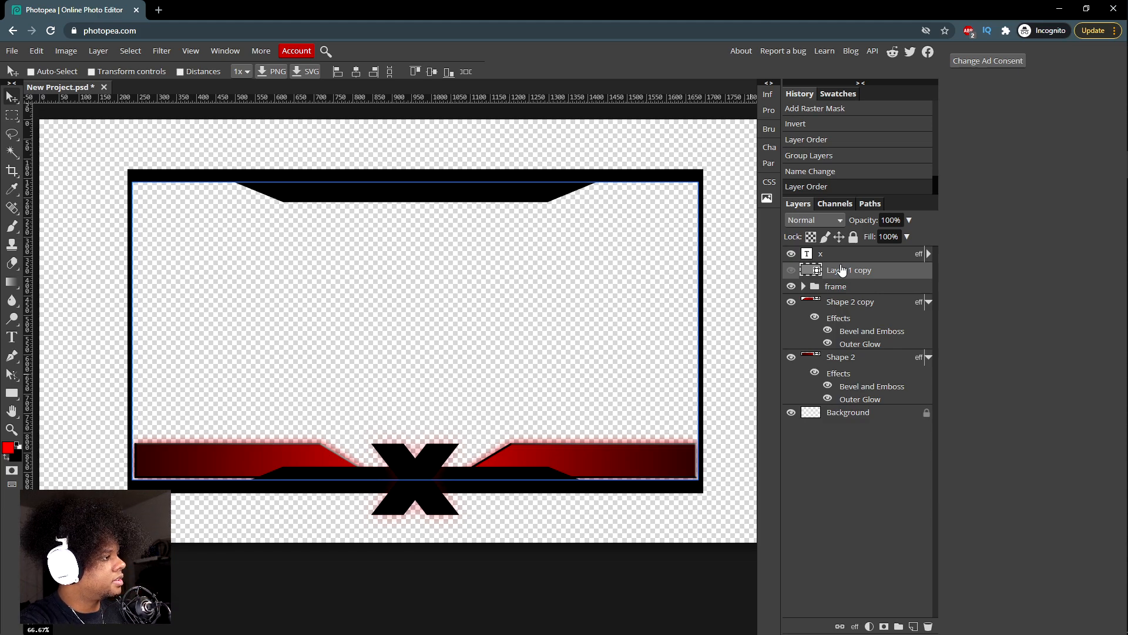
Step: Add an inner Bevel and Emboss to the X text layer with Chisel Soft technique, 1000% depth and 3 px size
click(841, 256)
double_click(920, 254)
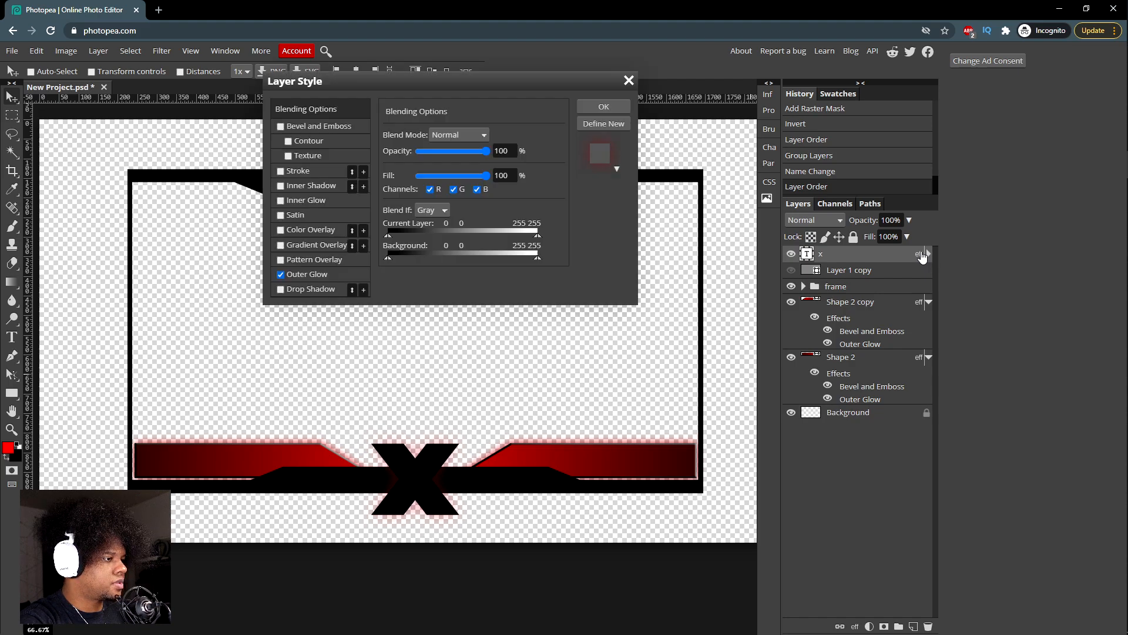
click(282, 128)
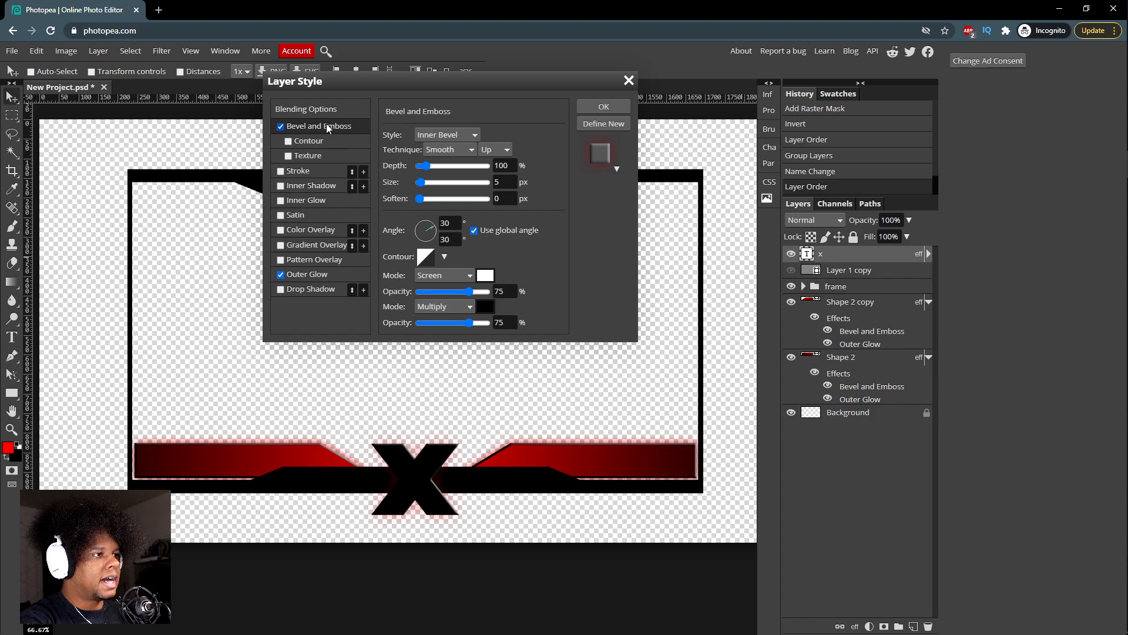
drag(425, 167, 470, 167)
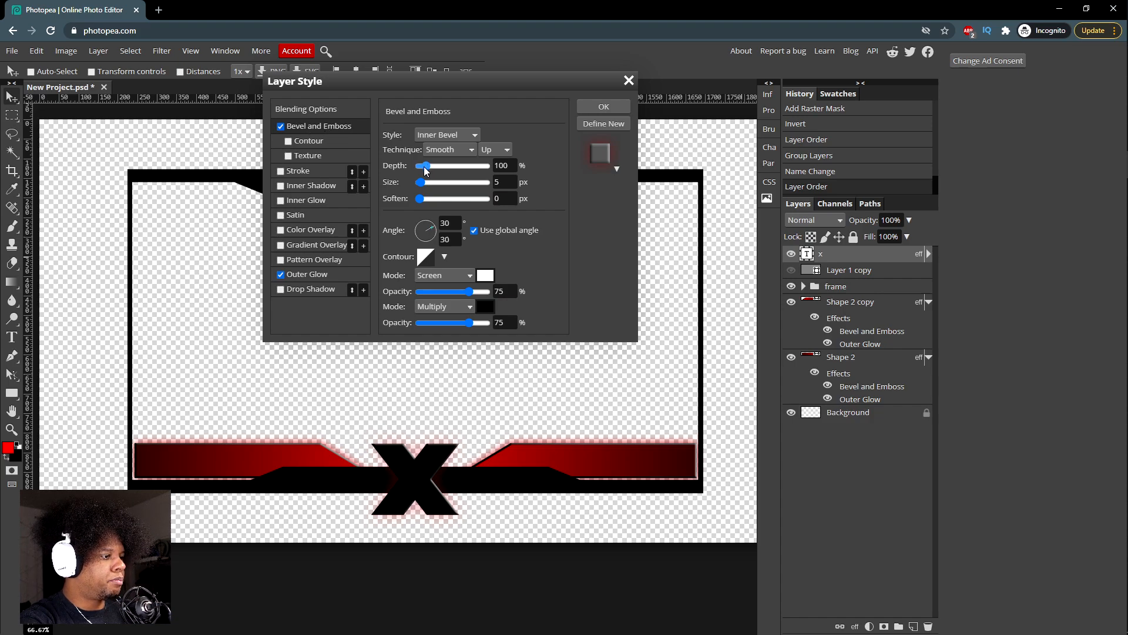
click(471, 151)
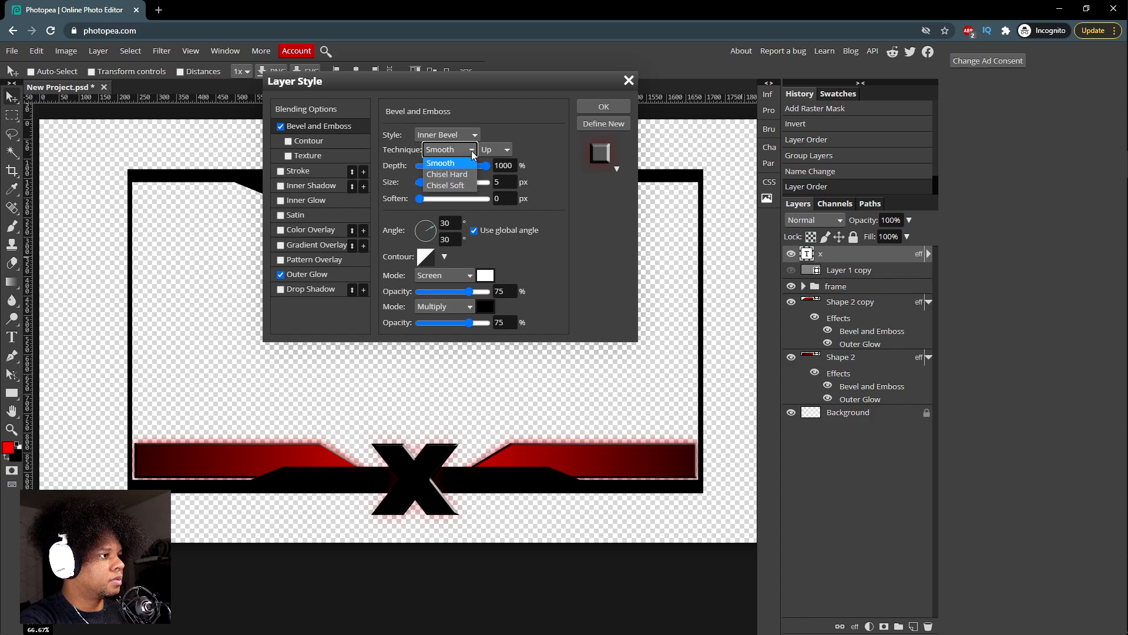
click(433, 175)
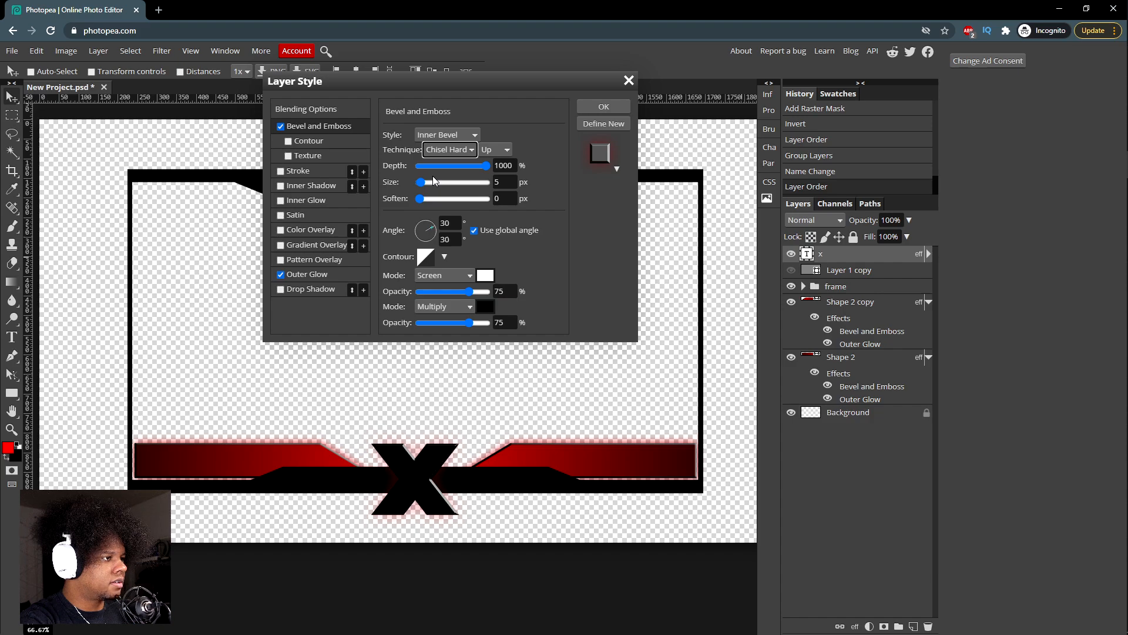
click(443, 152)
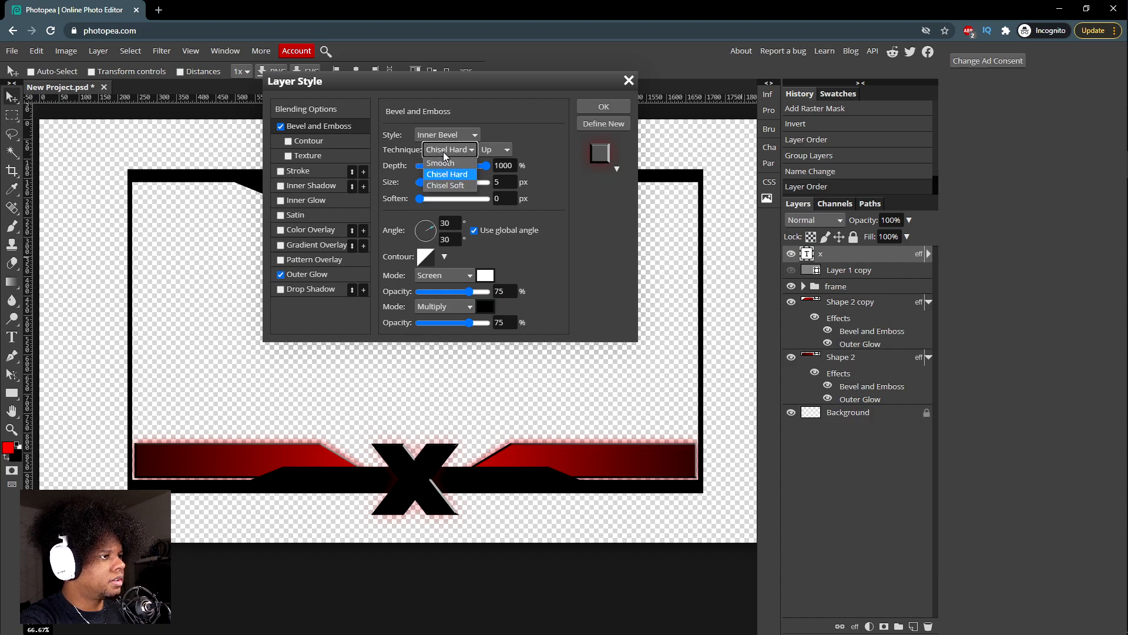
click(435, 186)
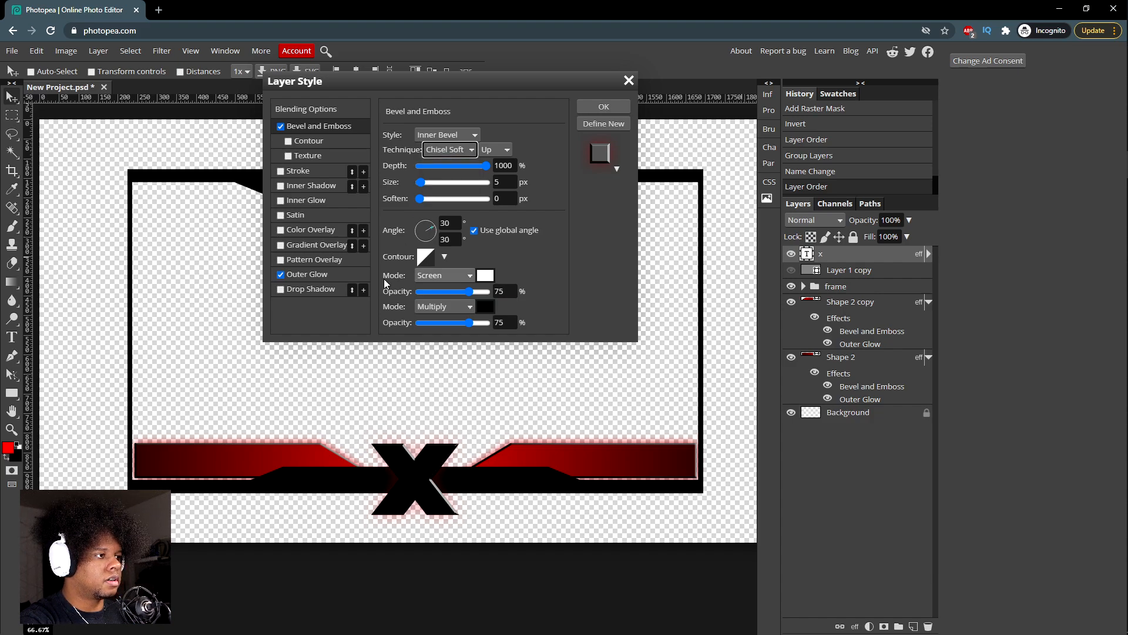
click(420, 188)
drag(418, 187, 422, 187)
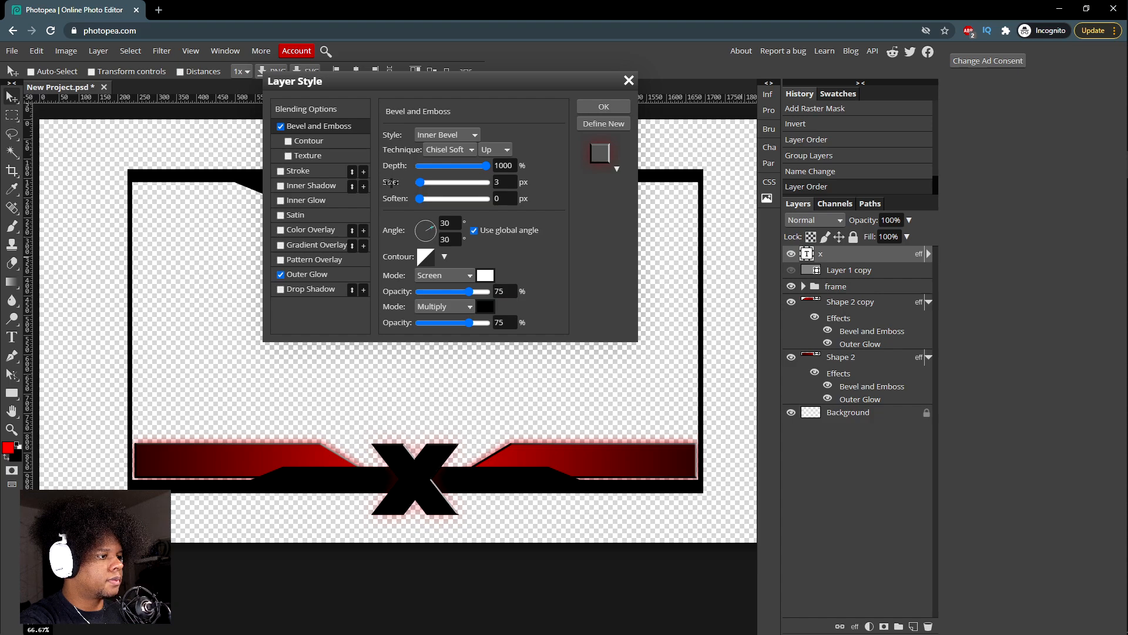
click(602, 106)
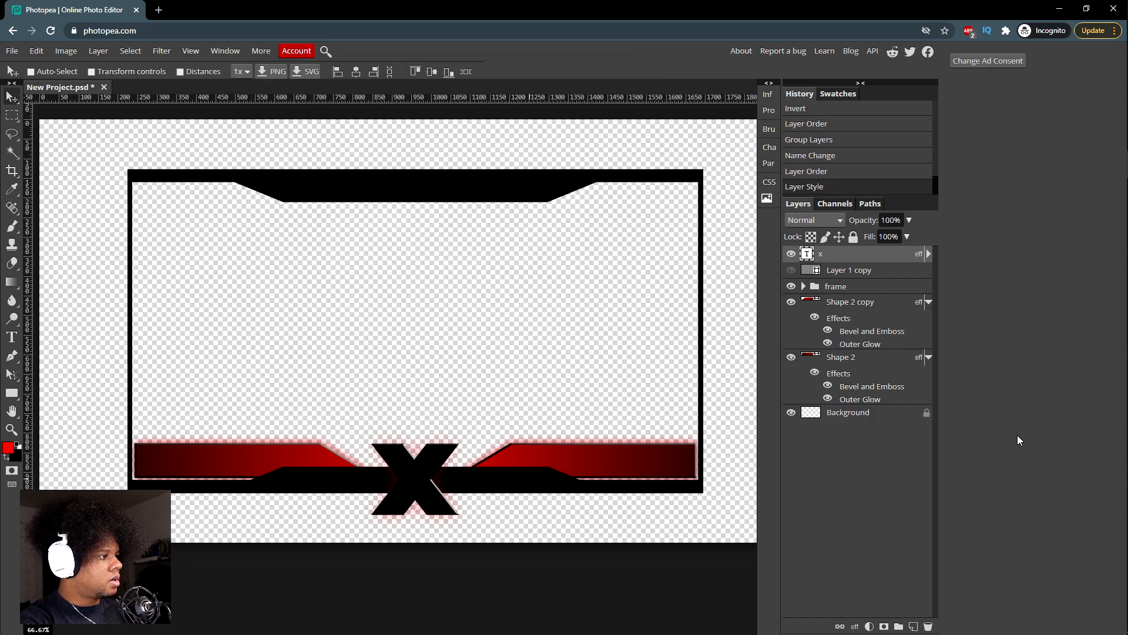
Step: Collapse both red shapes' effect lists and give the frame folder a Chisel Soft inner bevel with 1000% depth and 2 px size
click(851, 288)
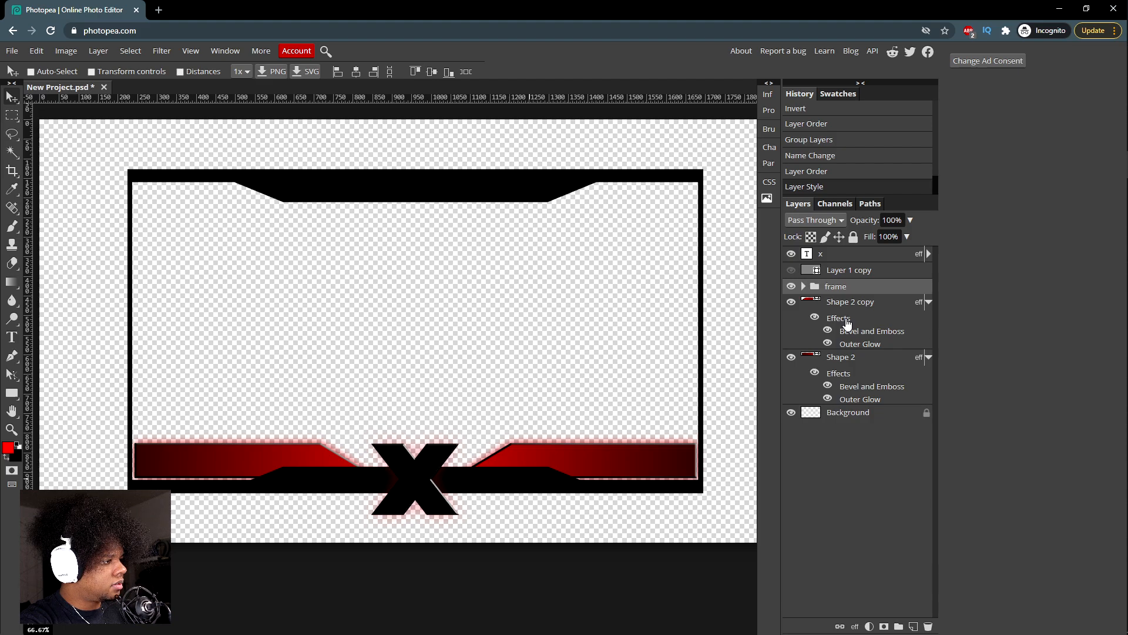
click(929, 302)
click(928, 318)
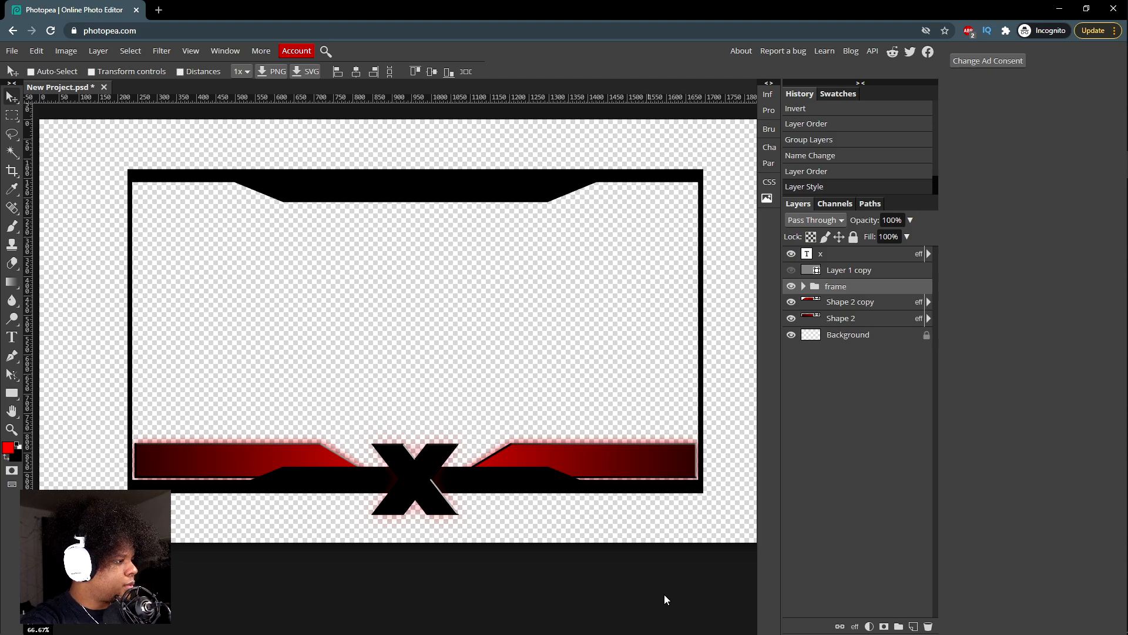
click(855, 627)
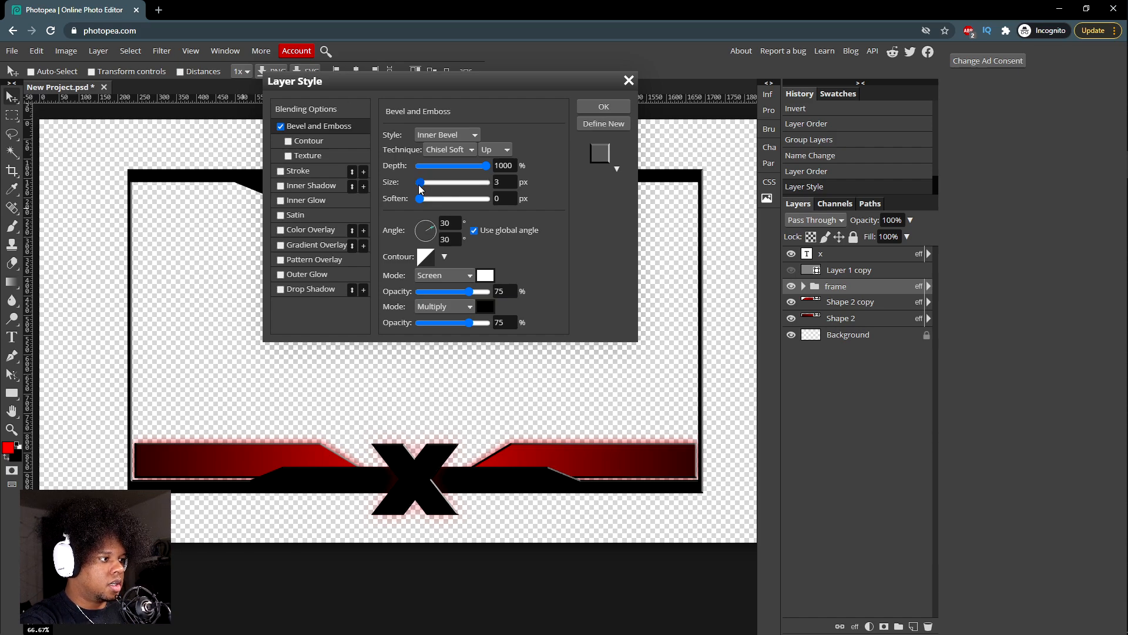
drag(401, 88, 586, 118)
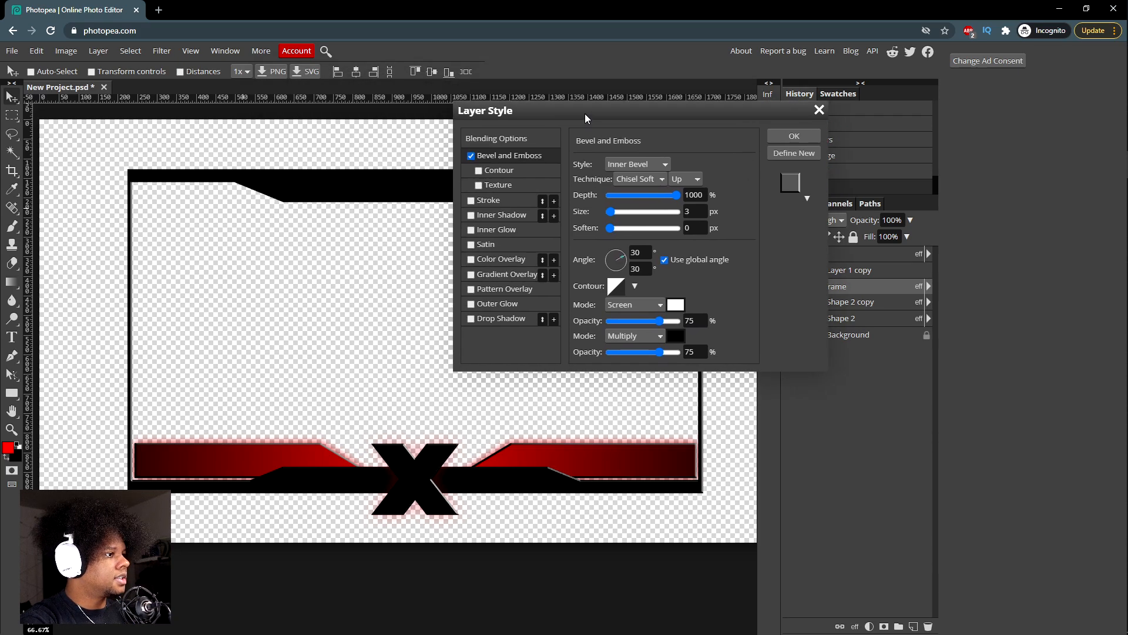
double_click(692, 212)
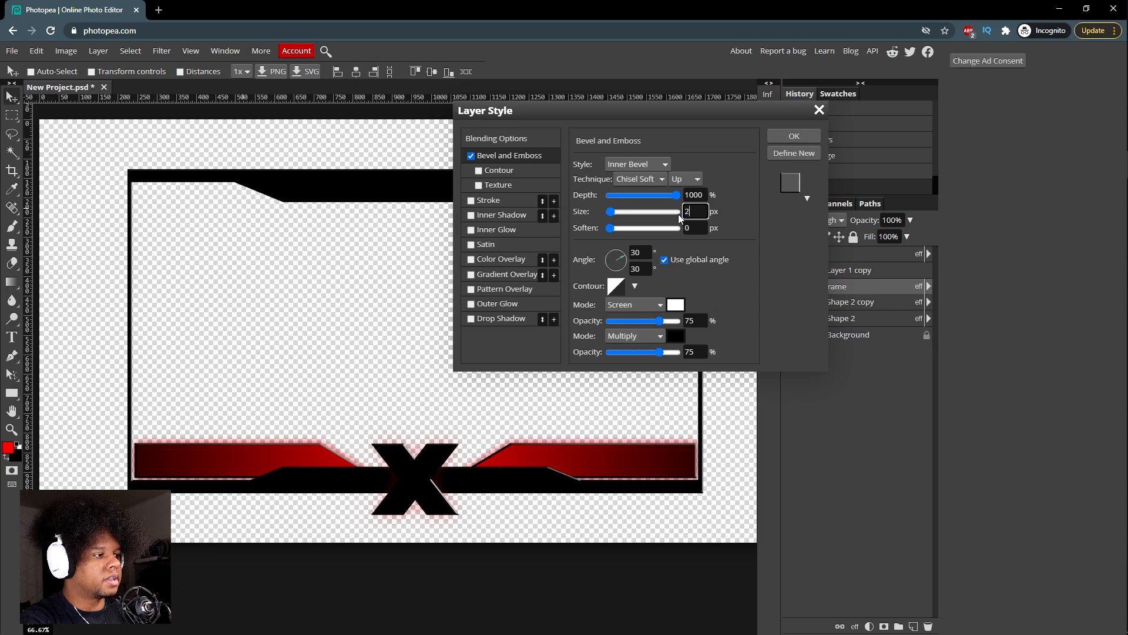
click(781, 139)
click(771, 138)
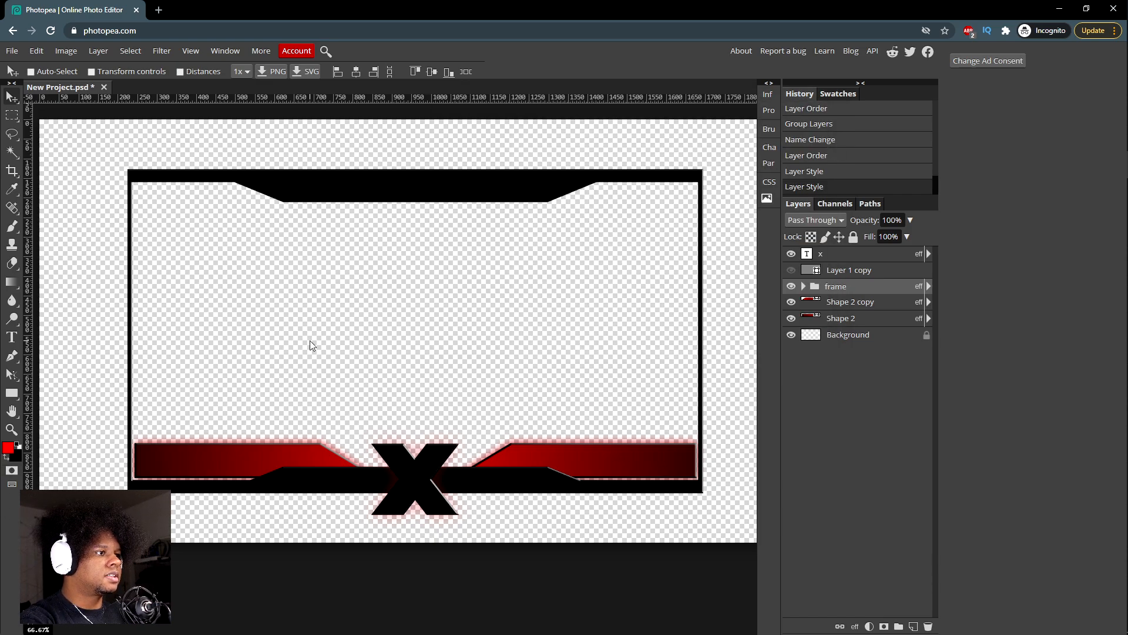
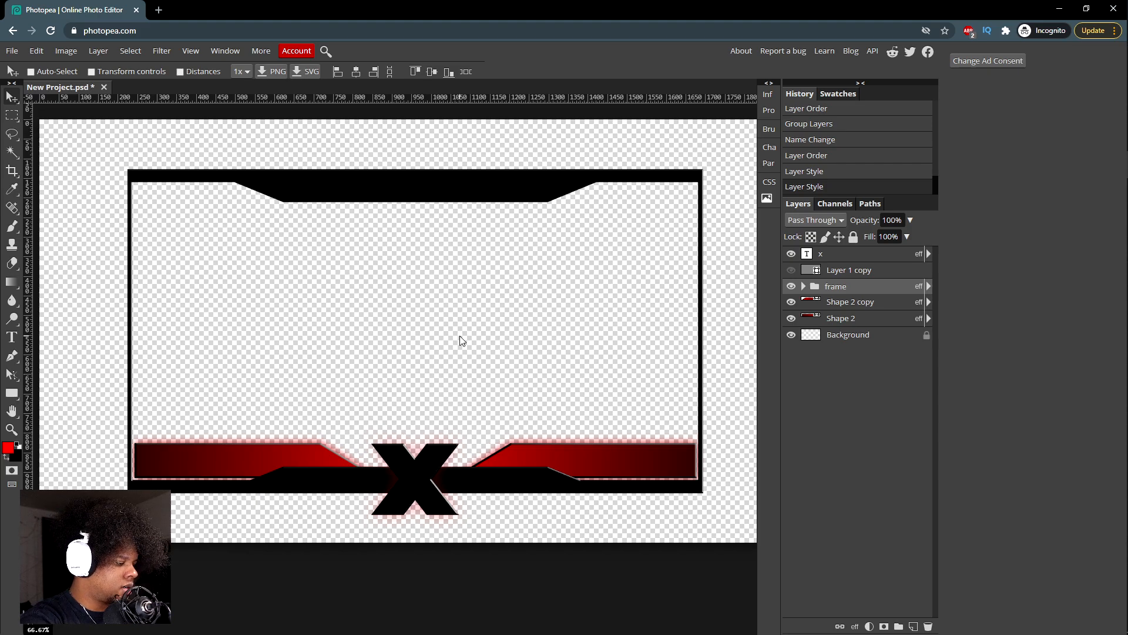
key(ctrl+minus)
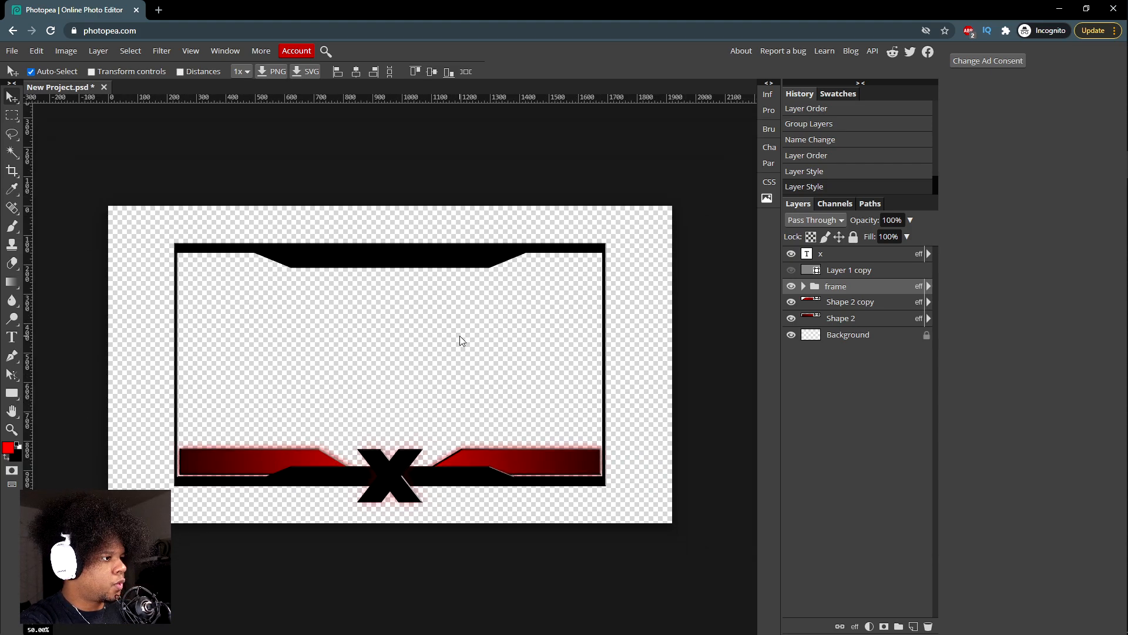
key(ctrl+minus)
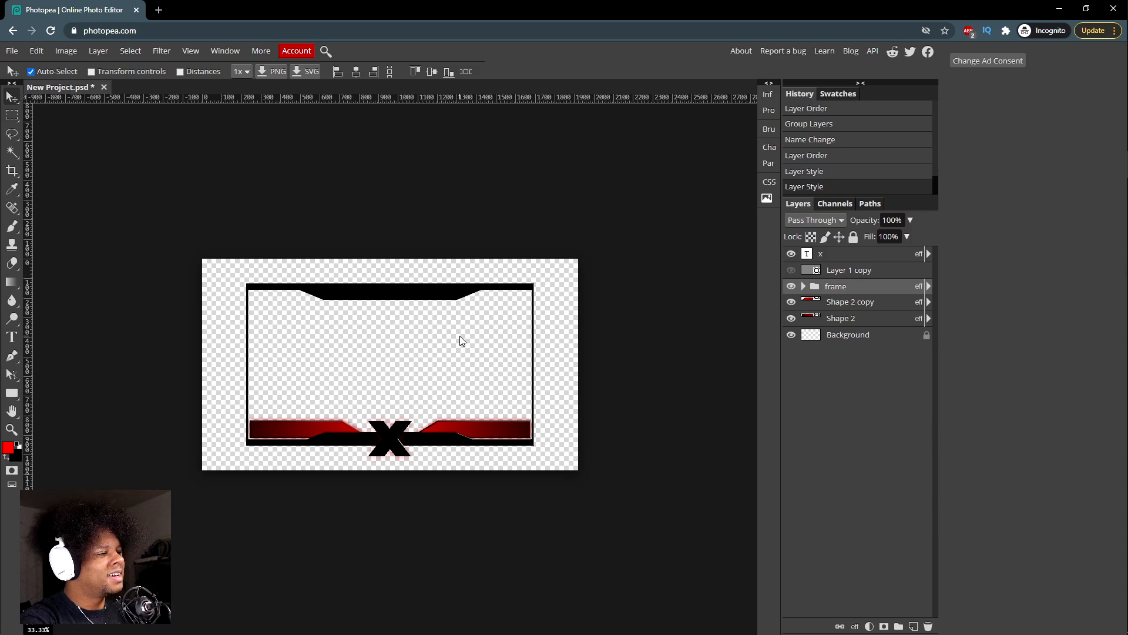
key(ctrl+plus)
key(ctrl+plus)
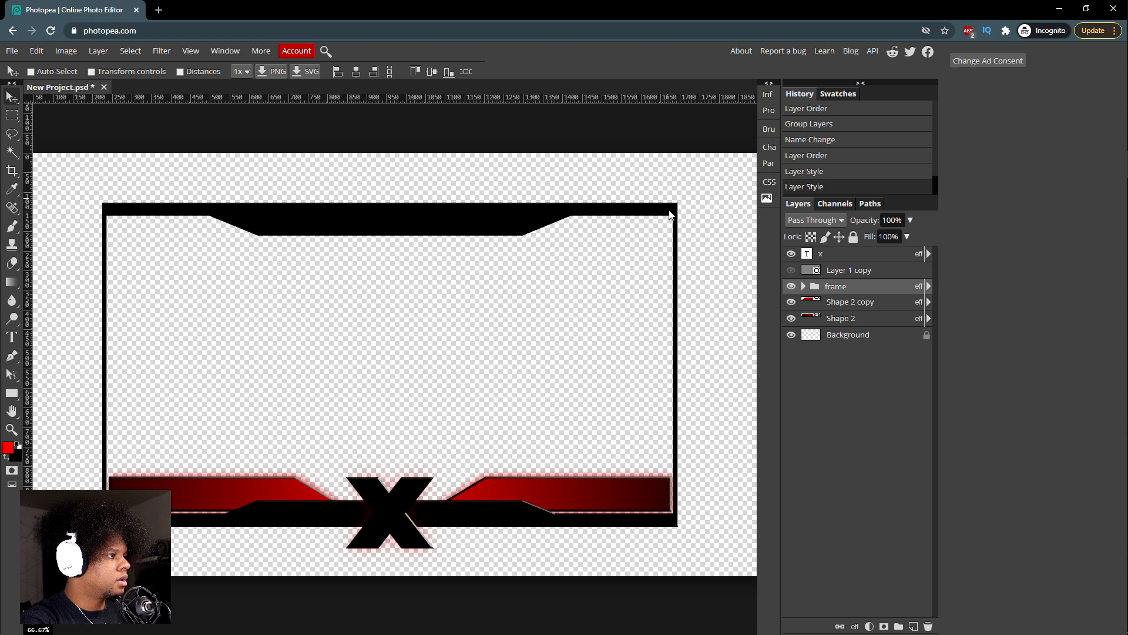
Step: Draw a black square above Layer 1 in the frame folder, centred at about 201, 123 px on the frame's upper-left corner, and free-transform it
click(804, 286)
click(881, 335)
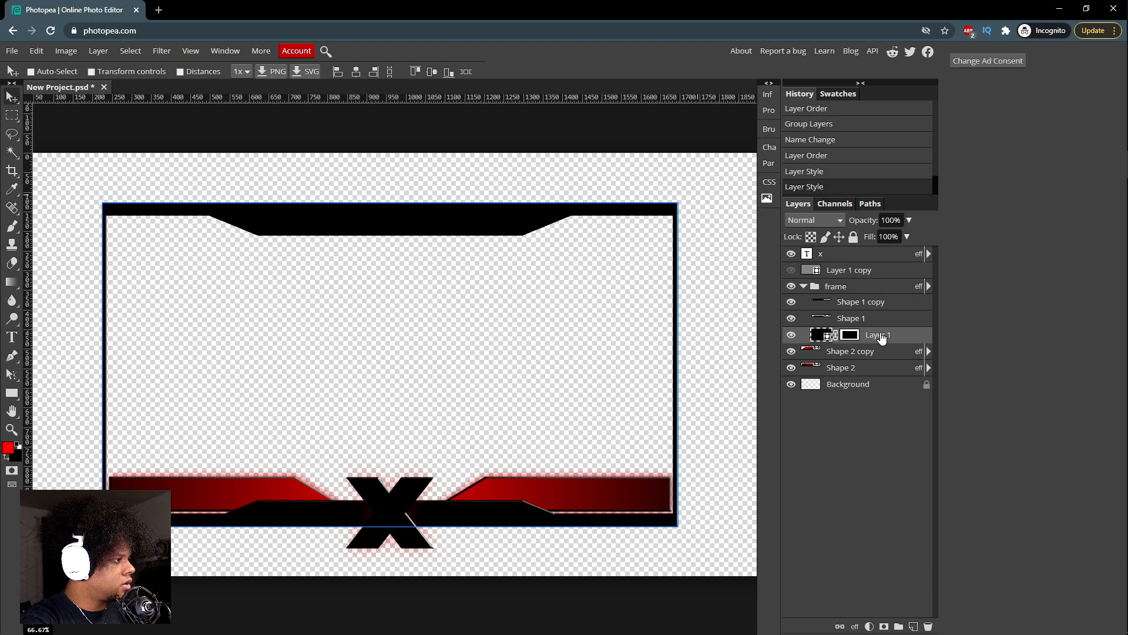
click(12, 392)
drag(73, 181, 107, 256)
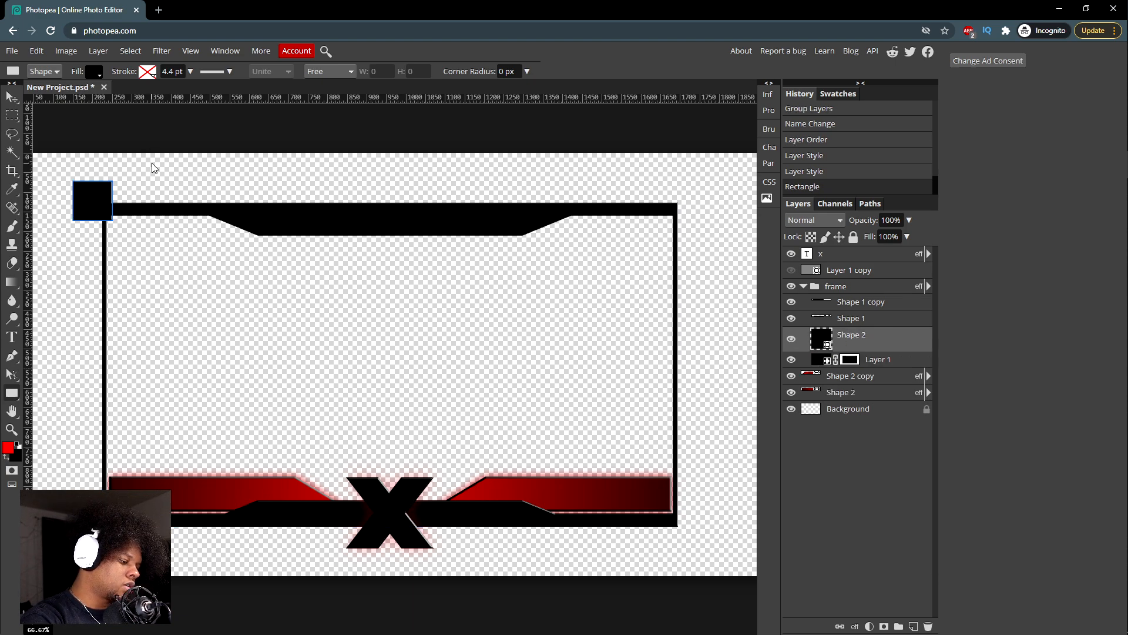
key(ctrl+t)
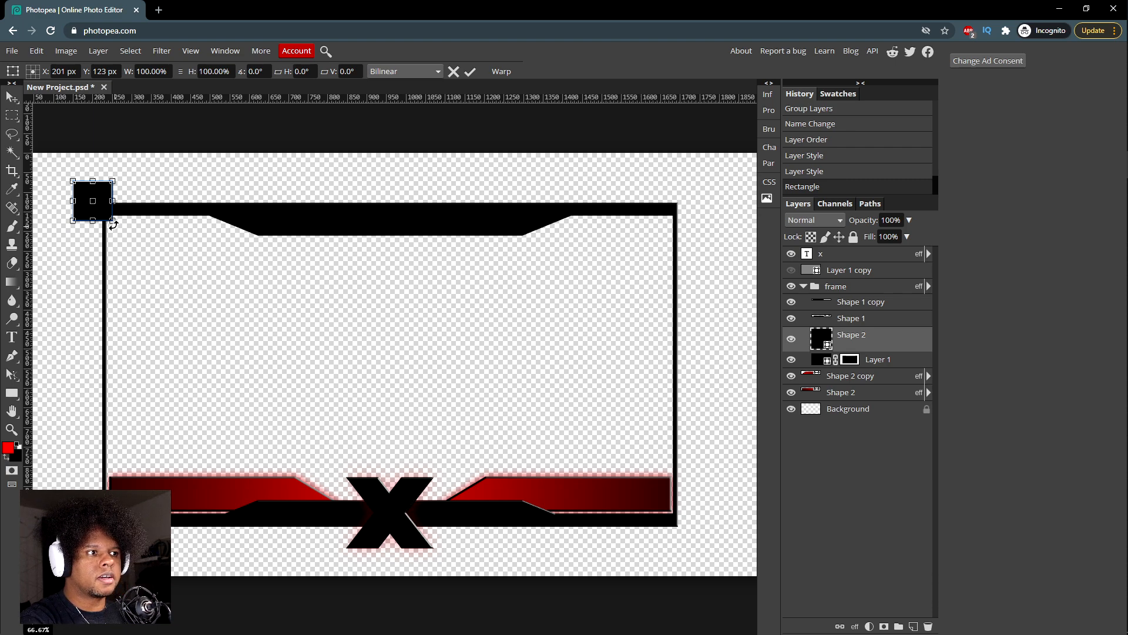
Step: Rotate the black square 45° and position the diamond over the frame's upper-left corner
mouse_move(109, 225)
mouse_down()
mouse_move(65, 232)
mouse_move(105, 233)
mouse_move(86, 235)
mouse_move(89, 220)
mouse_up()
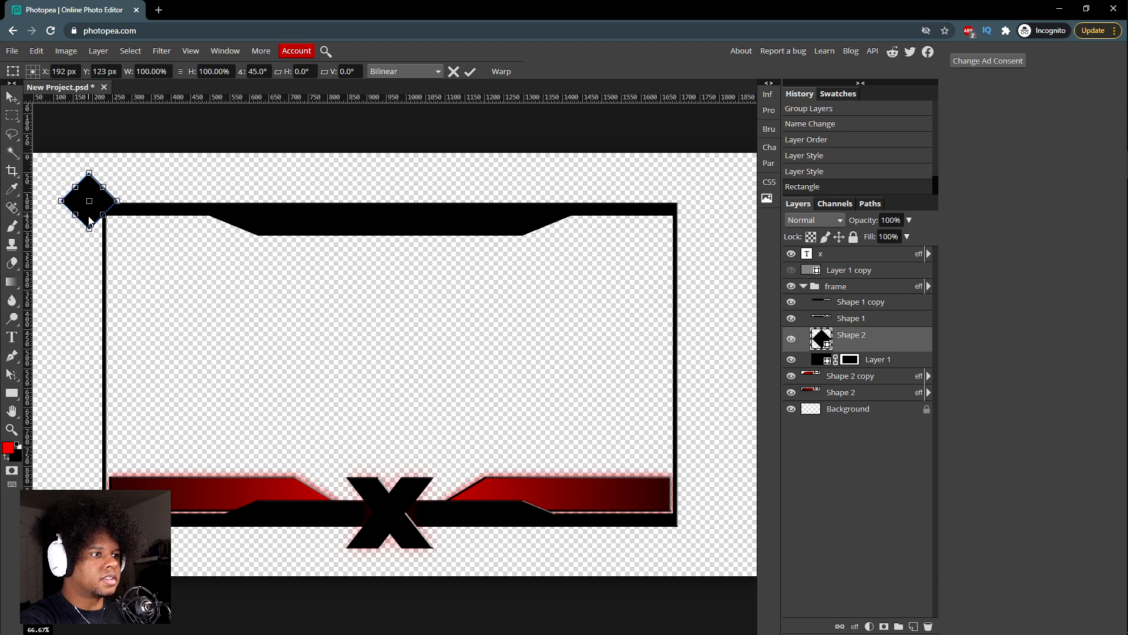
drag(90, 221, 89, 220)
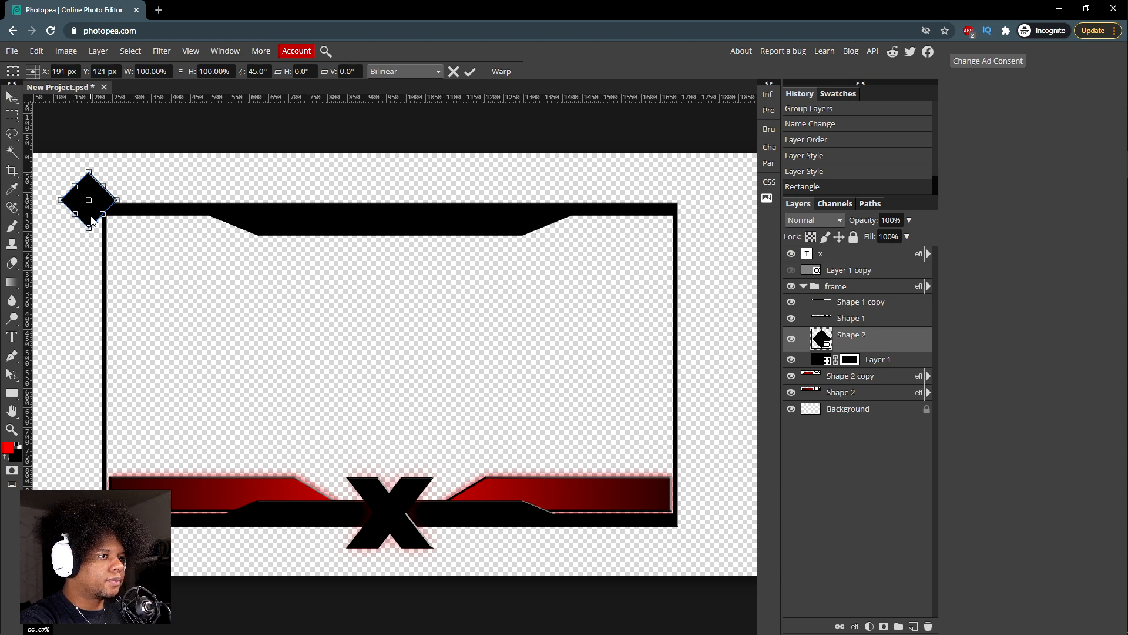
key(Return)
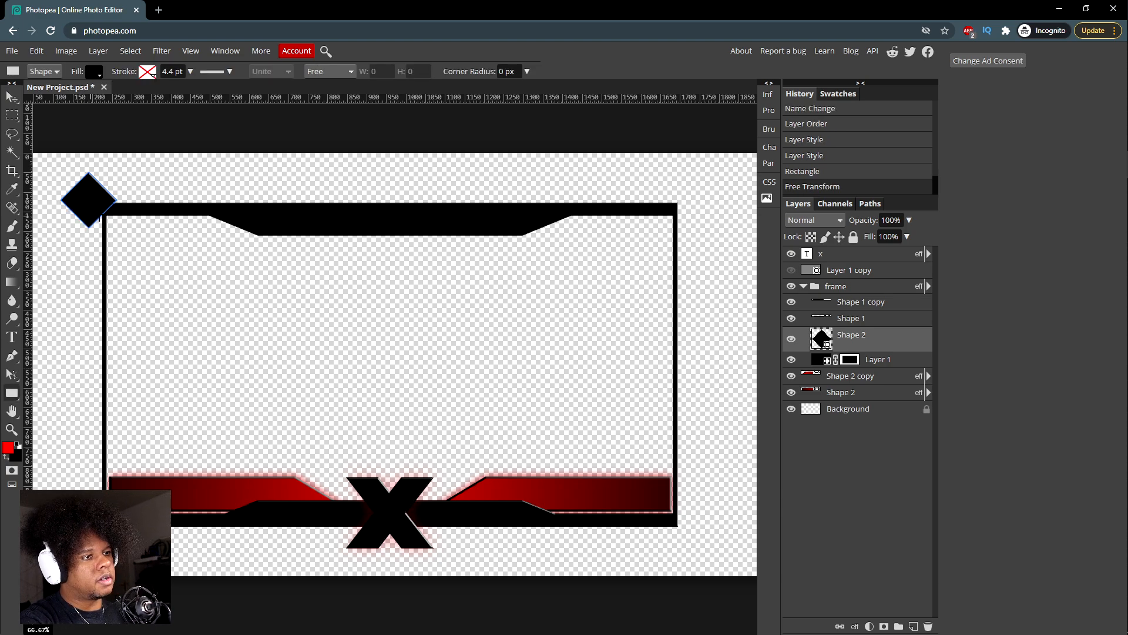
Step: Load the diamond's outline as a selection, hide the diamond, and target Layer 1's mask
ctrl+click(820, 345)
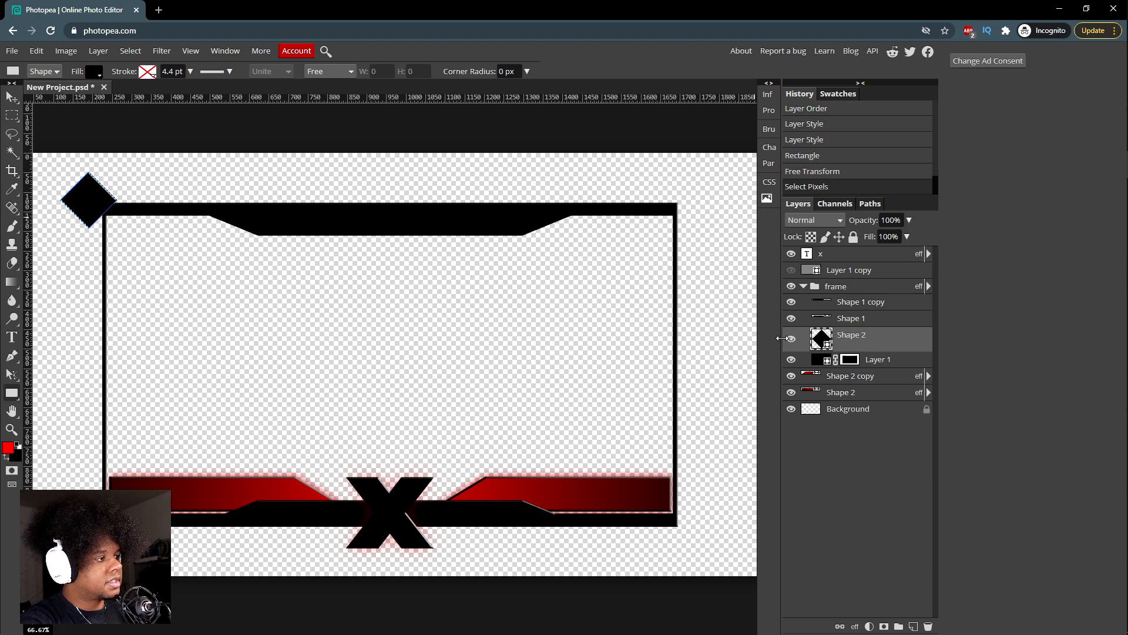
click(791, 339)
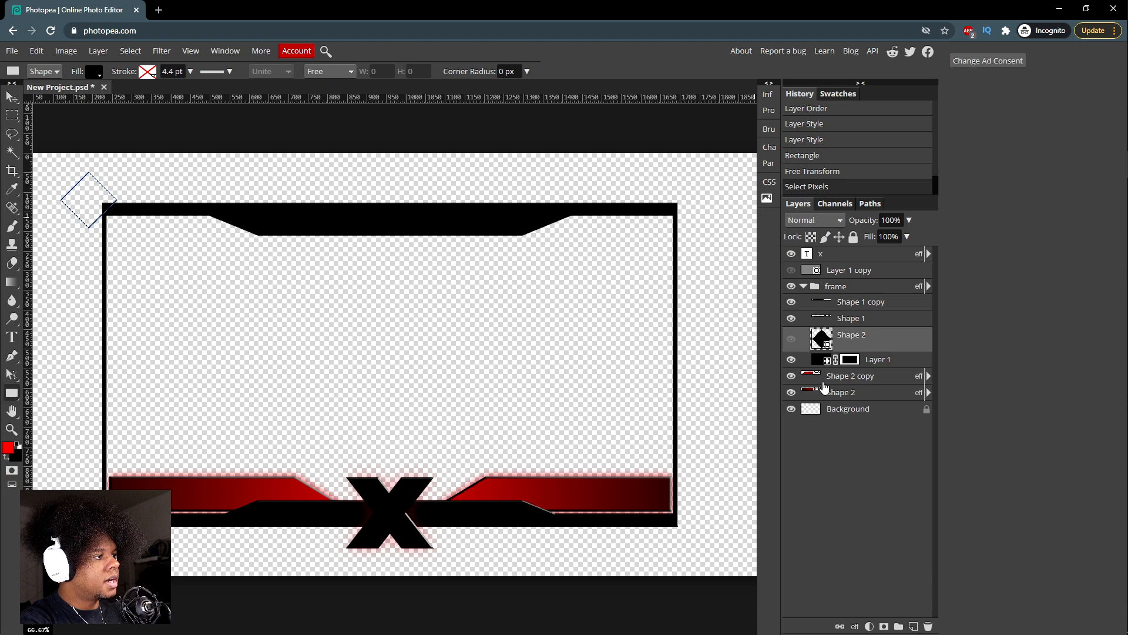
click(851, 360)
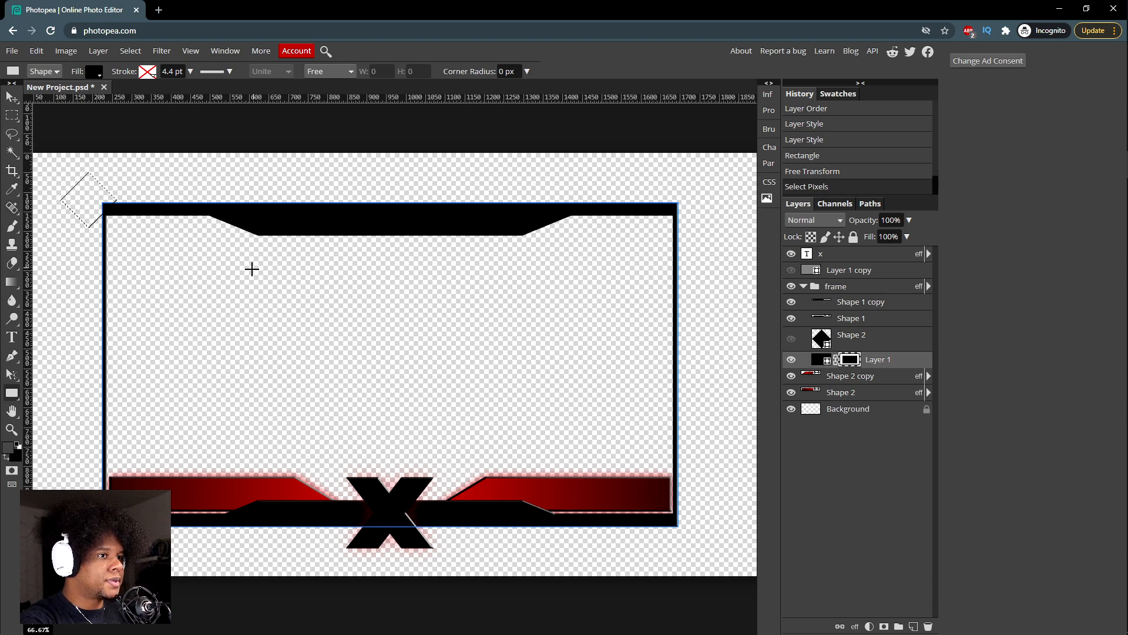
Step: Paint black inside the selection on Layer 1's mask with a 95 px brush to bevel the upper-left corner, and deselect
key(b)
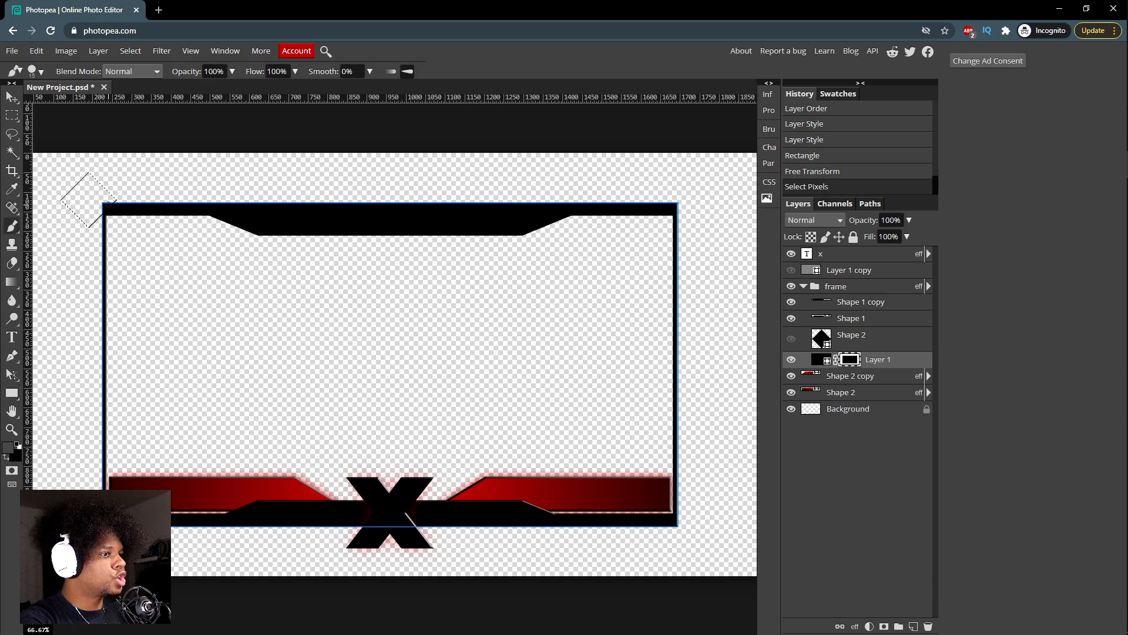
right_click(133, 206)
drag(184, 228, 198, 234)
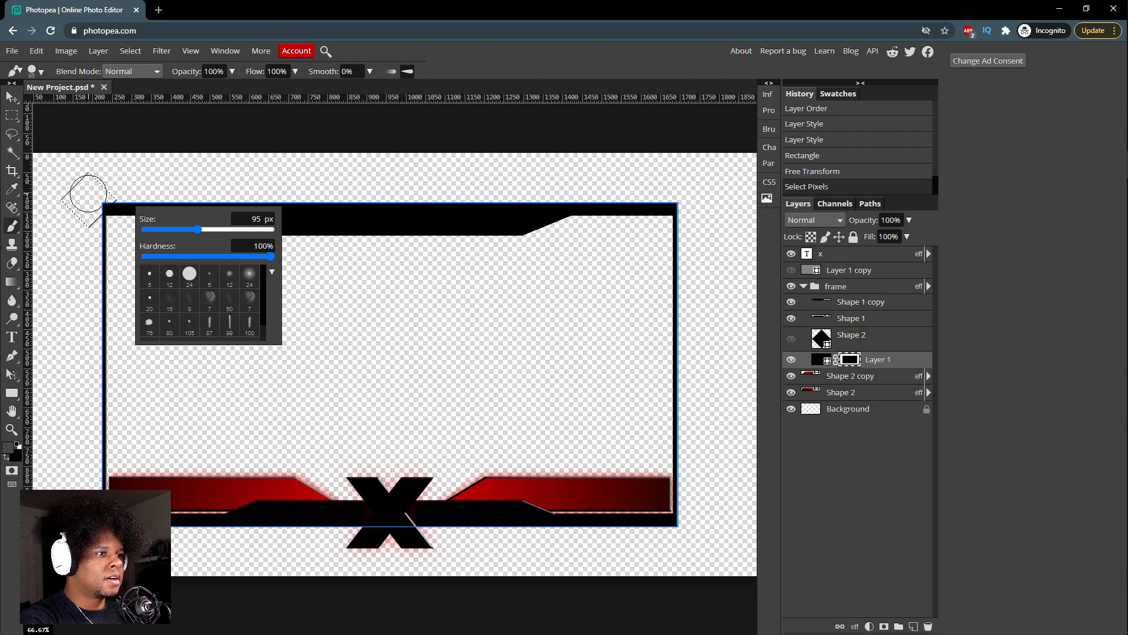
click(18, 447)
click(16, 456)
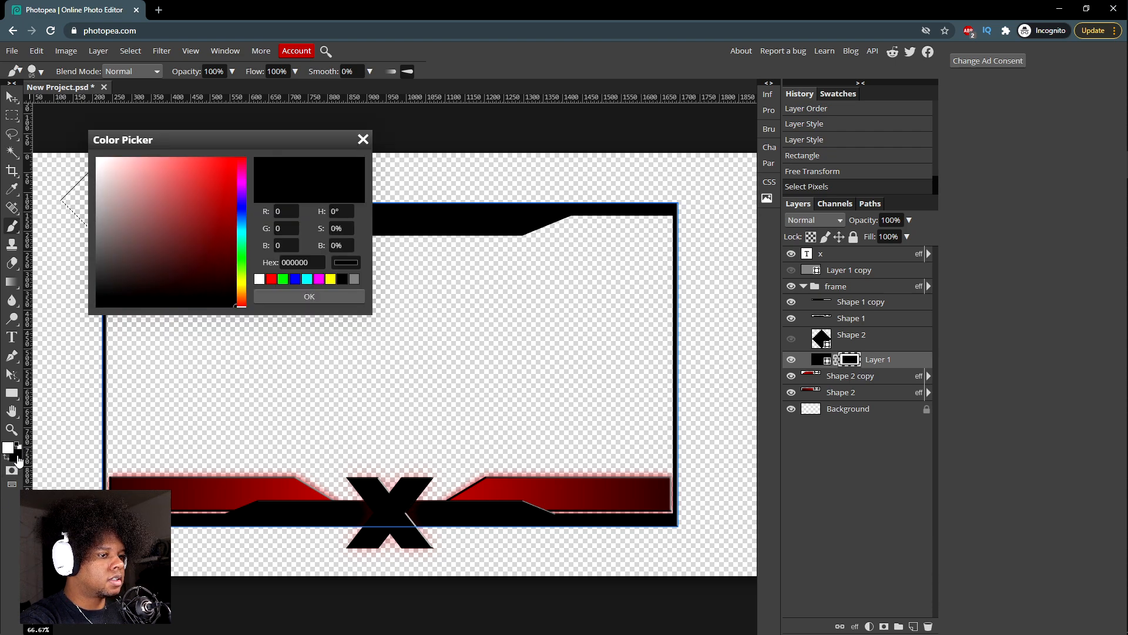
click(276, 297)
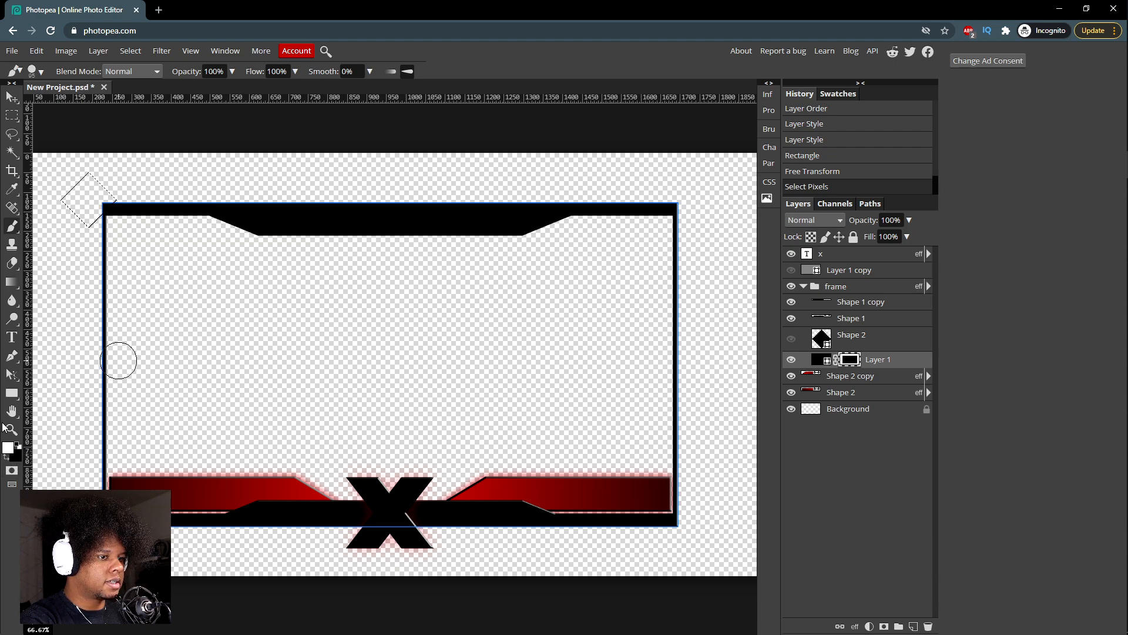
click(7, 461)
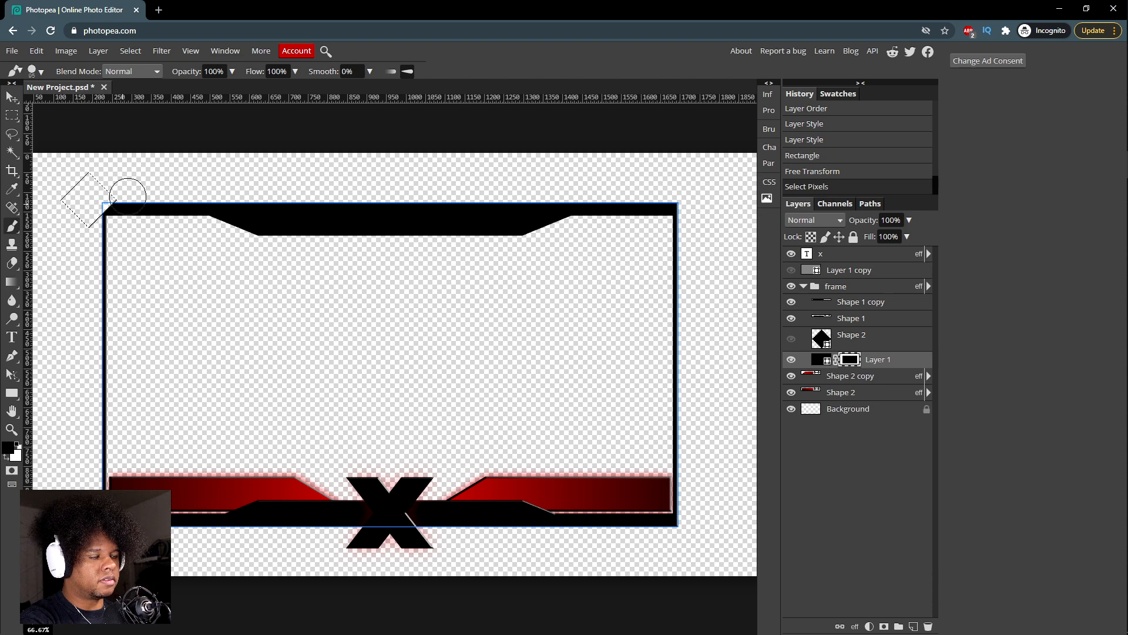
mouse_move(98, 209)
mouse_down()
mouse_move(68, 202)
mouse_move(94, 198)
mouse_up()
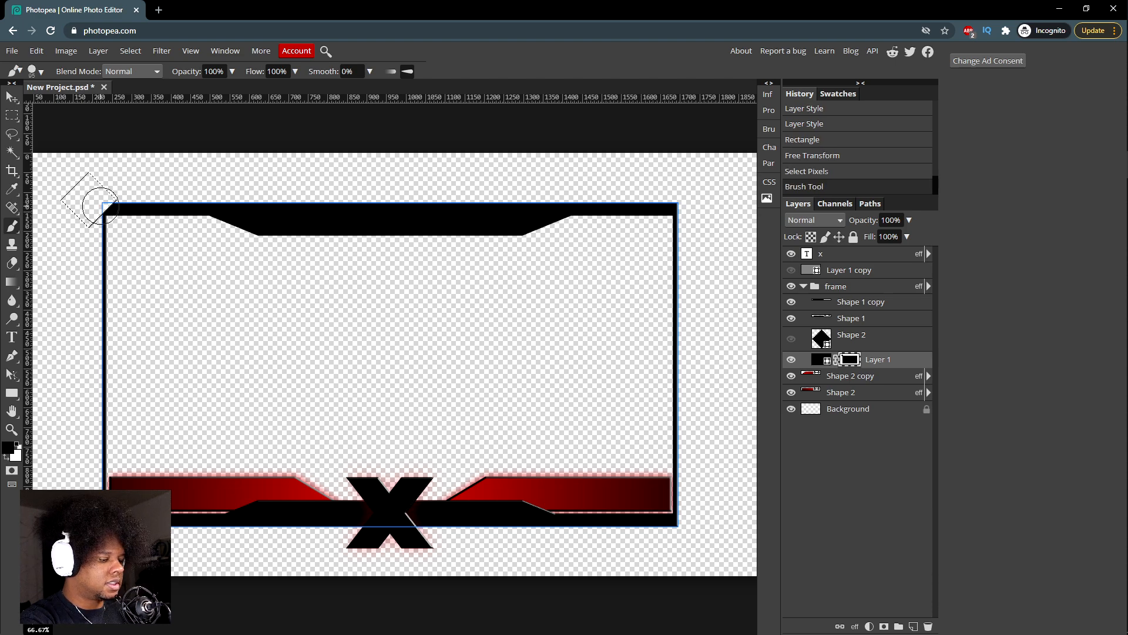
key(ctrl+d)
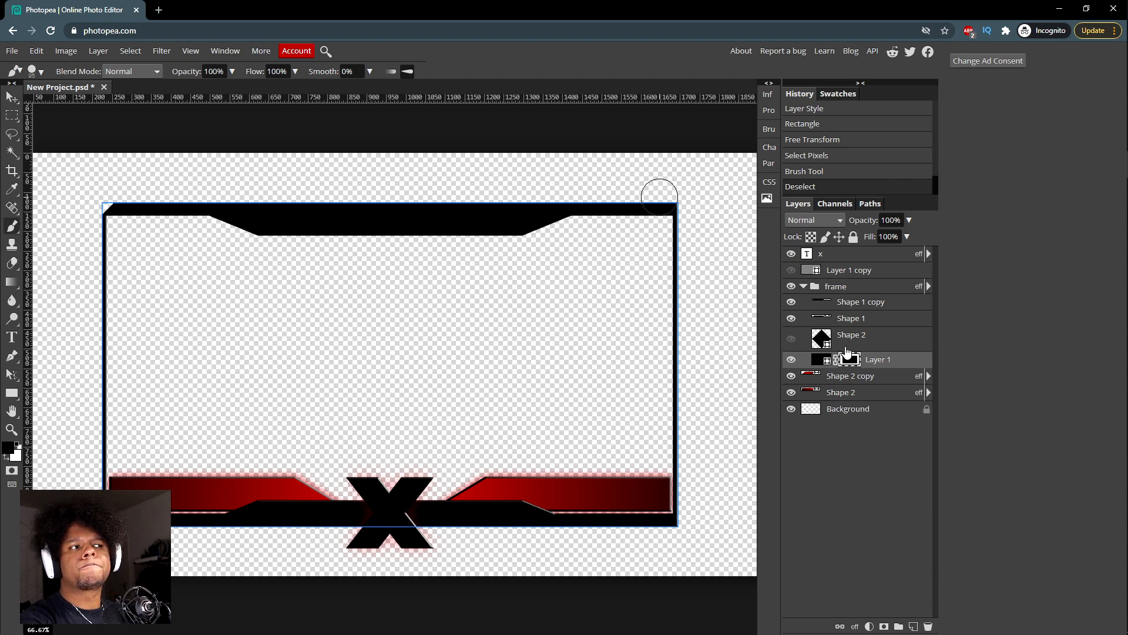
Step: Show the diamond again and move it over the frame's lower-right corner
click(790, 339)
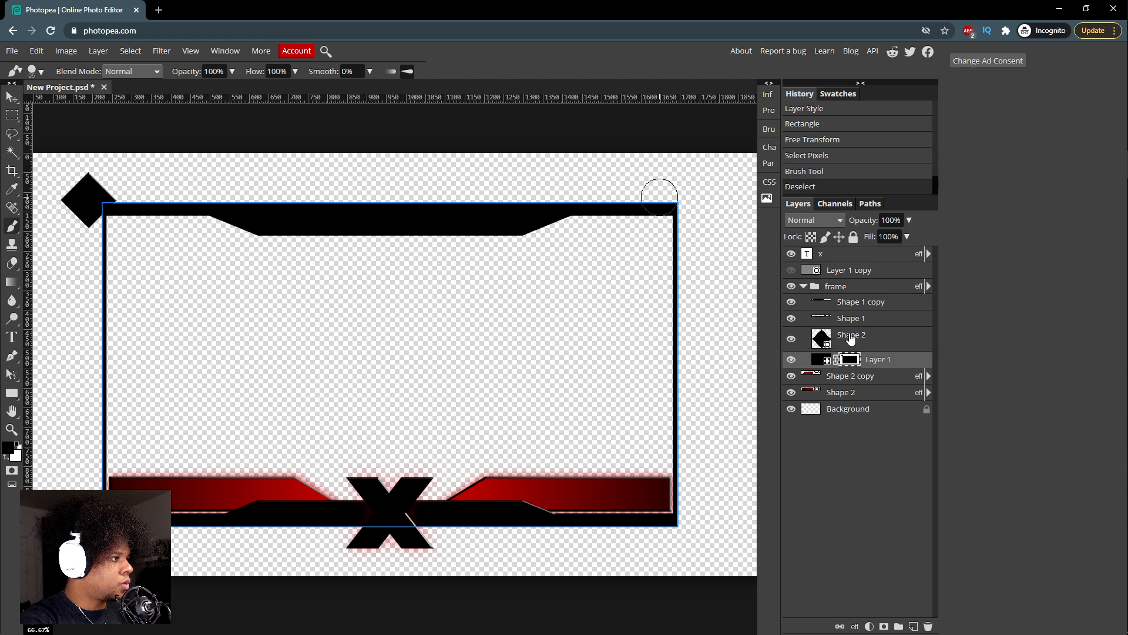
click(851, 339)
key(v)
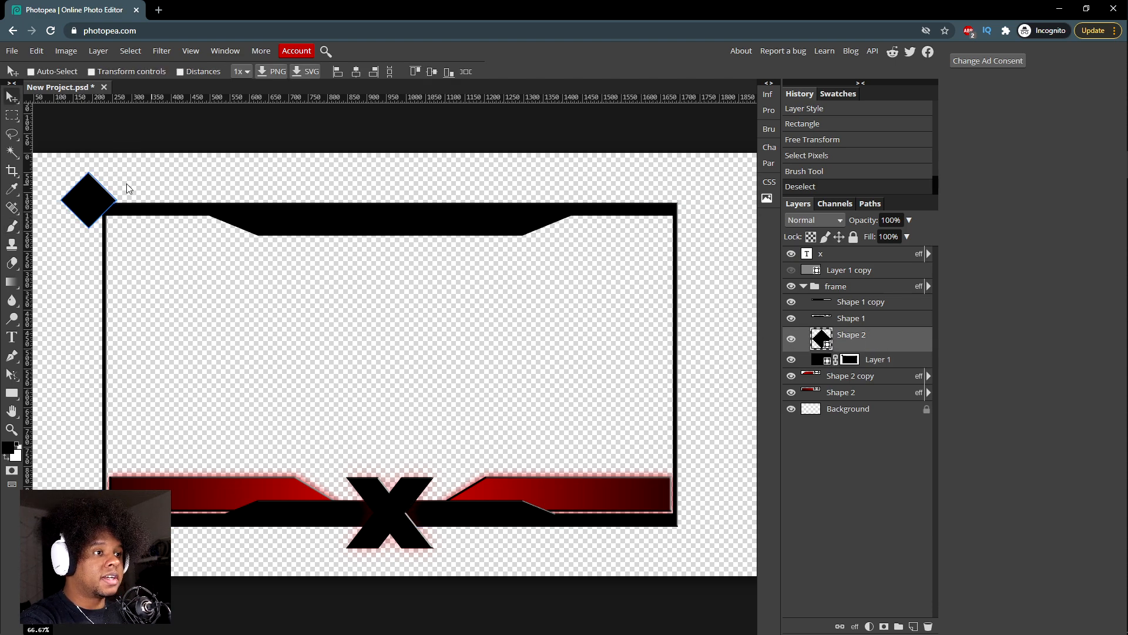
drag(87, 193, 349, 360)
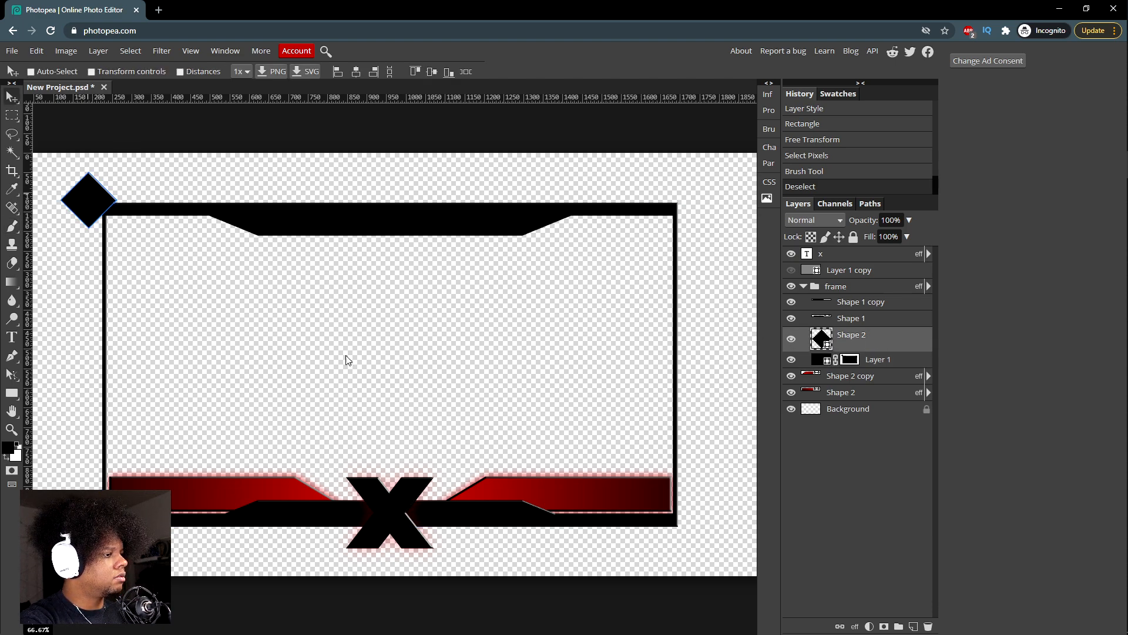
drag(560, 473, 678, 525)
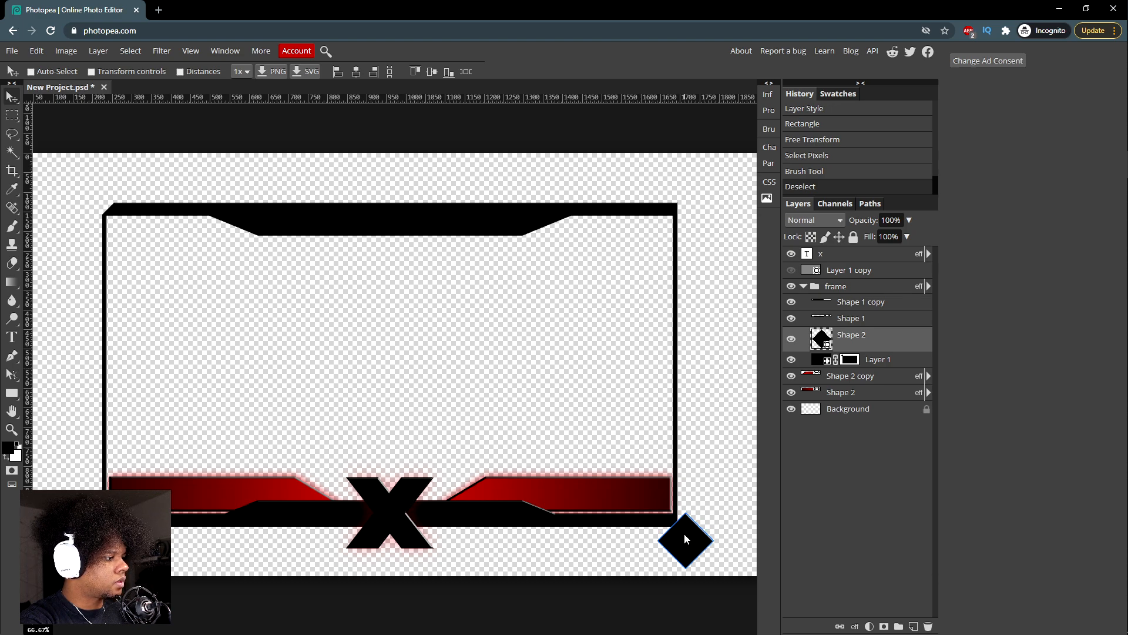
drag(683, 528, 684, 530)
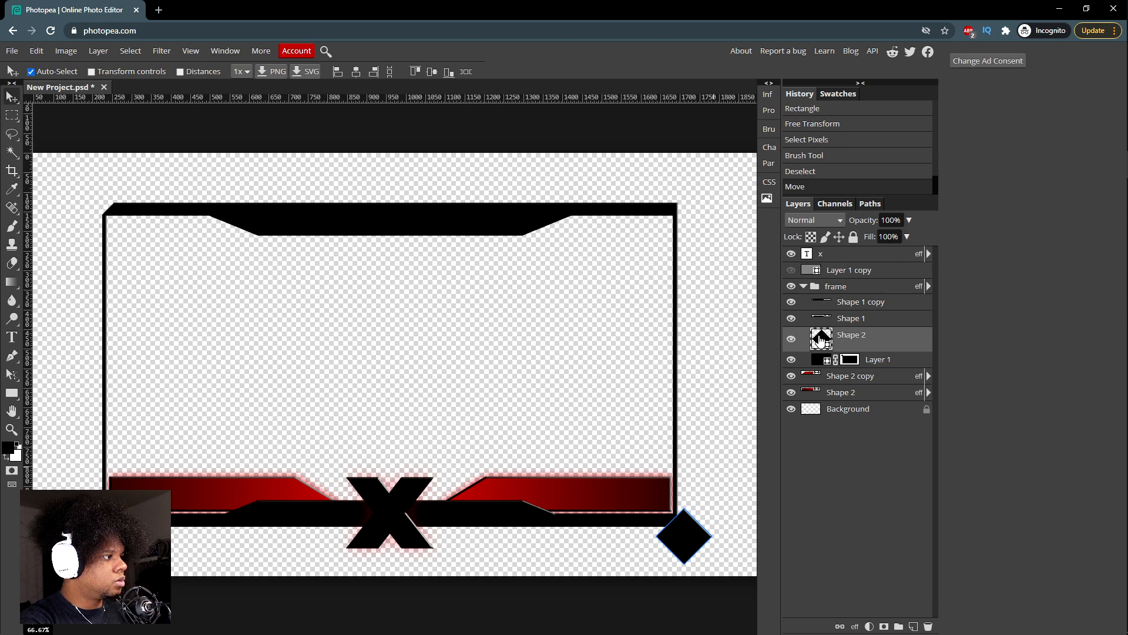
Step: Load the moved diamond's outline as a selection, hide the diamond, and target Layer 1's mask for brushing
ctrl+click(821, 339)
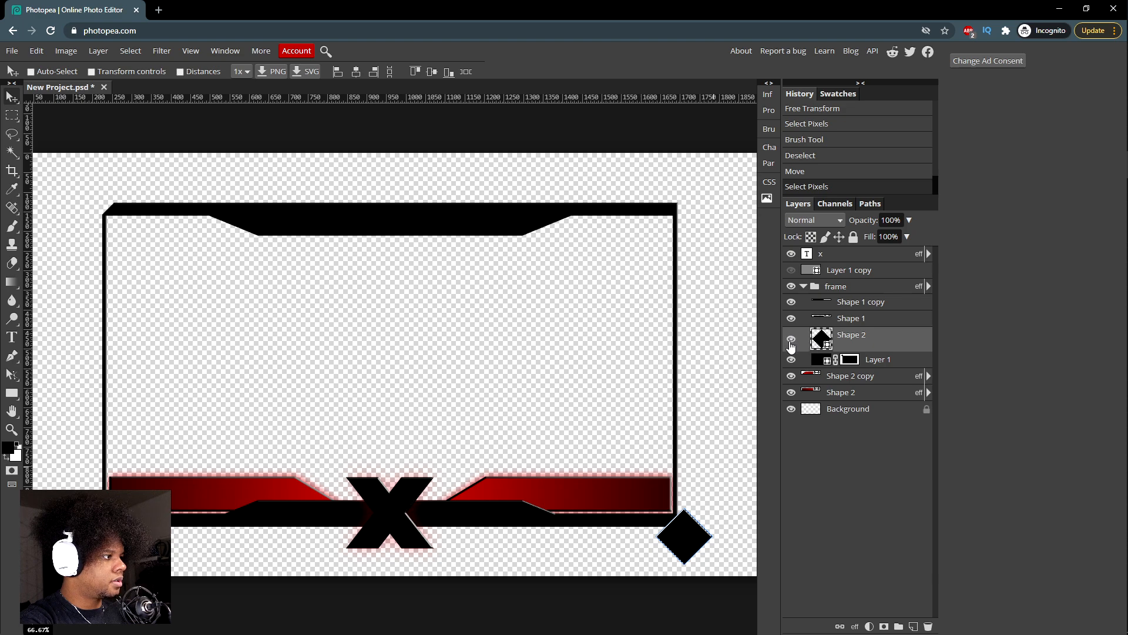
click(791, 340)
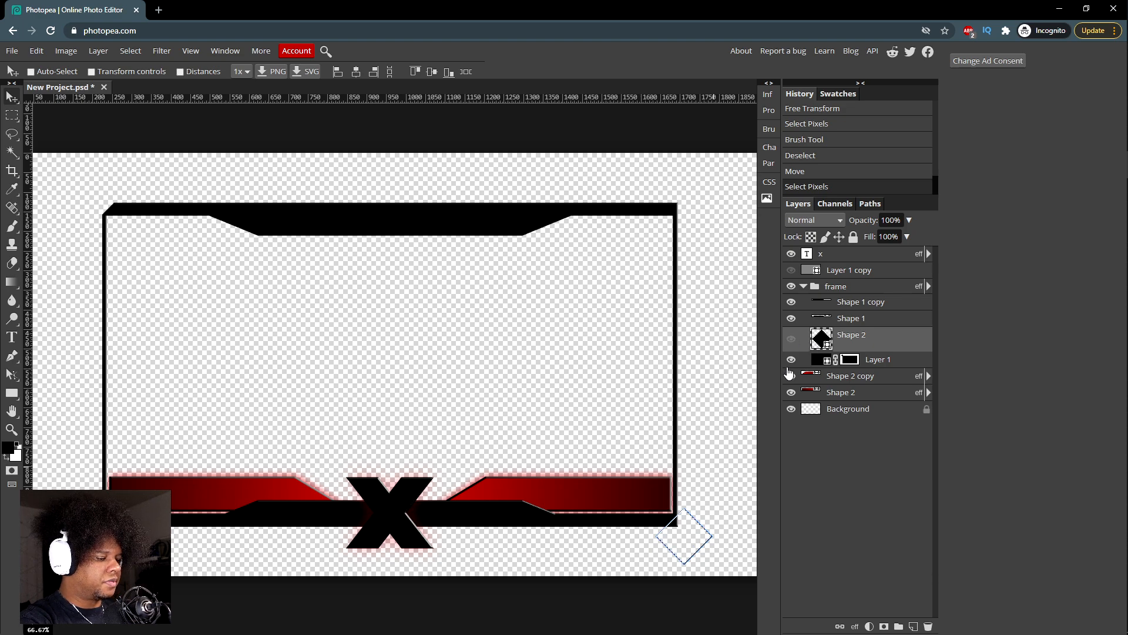
key(b)
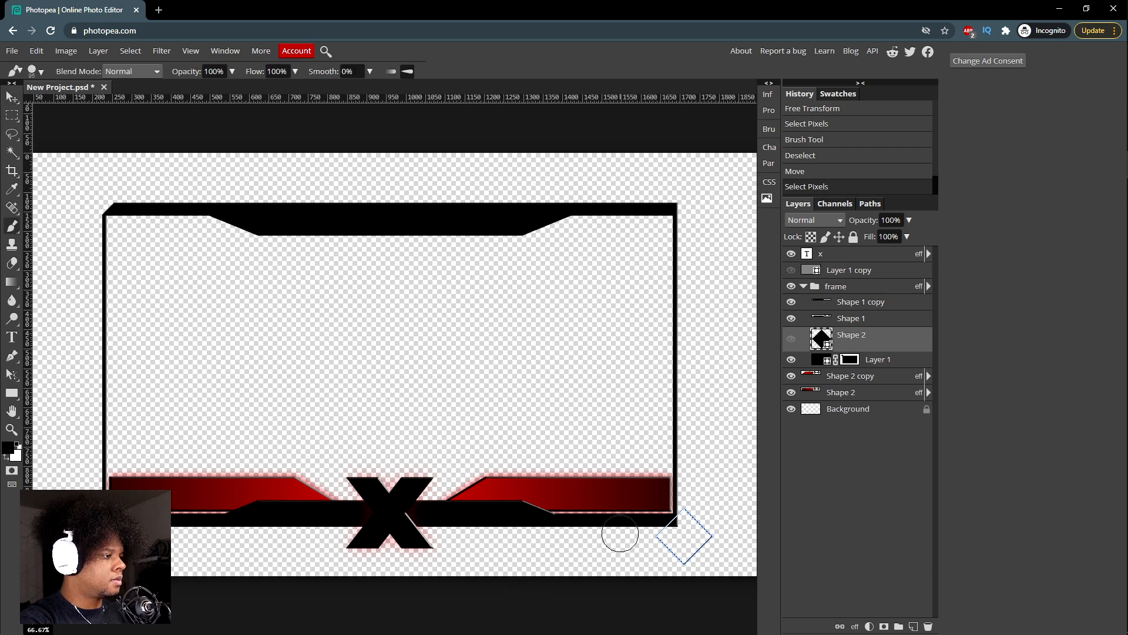
click(676, 527)
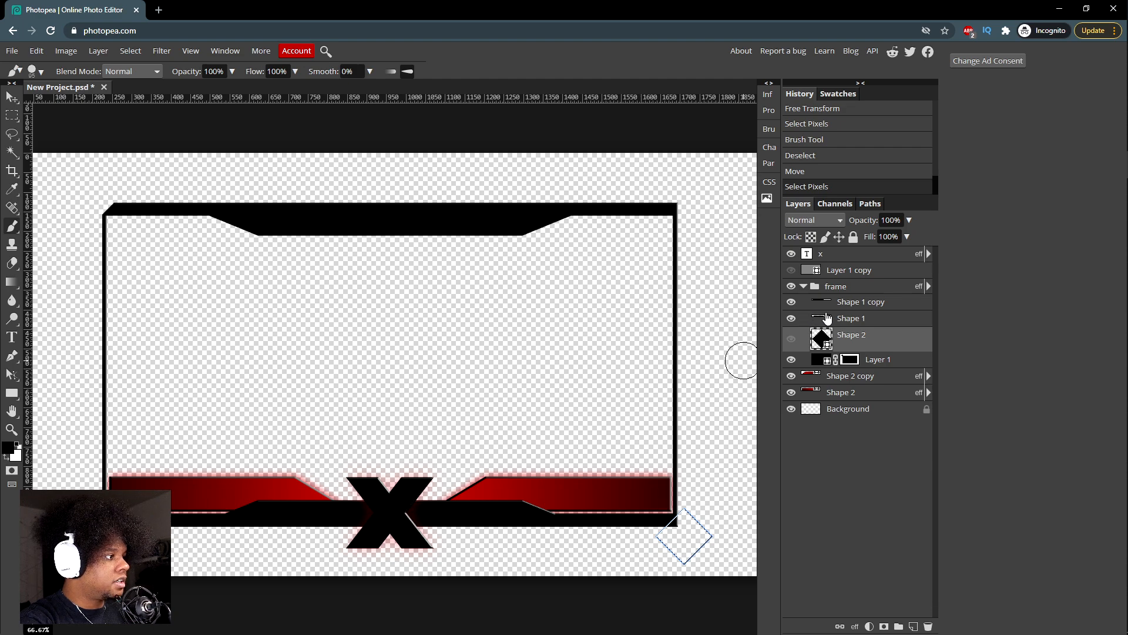
click(850, 359)
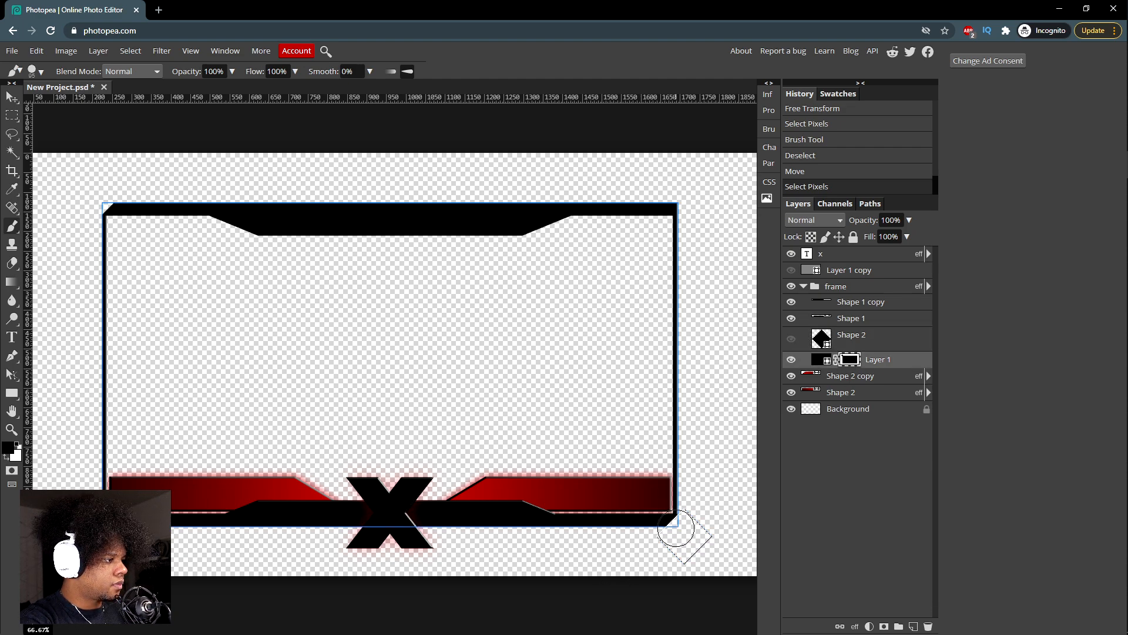
Step: Brush black over the frame's lower-right corner on Layer 1's mask to bevel it, and clear the selection
click(681, 522)
click(681, 522)
click(680, 523)
click(680, 523)
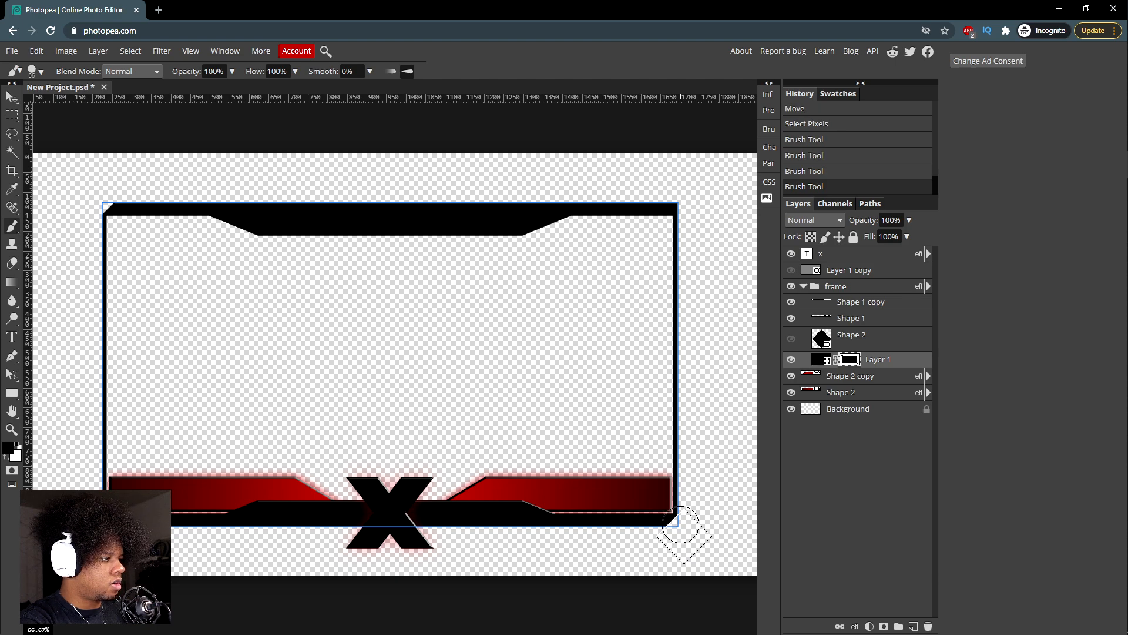
click(681, 523)
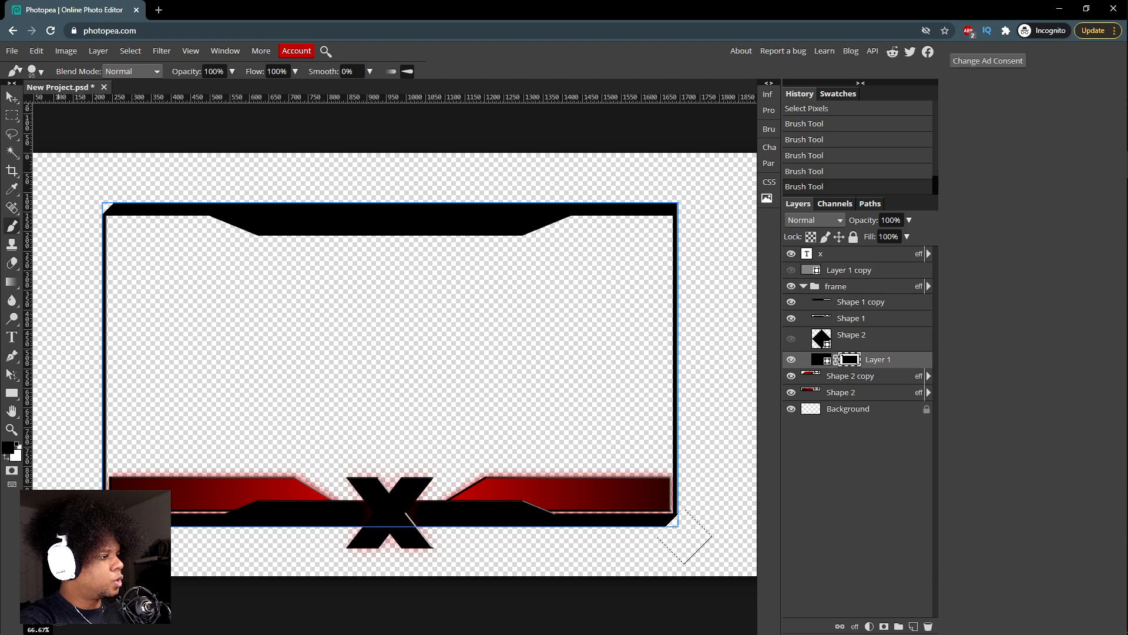
key(ctrl+d)
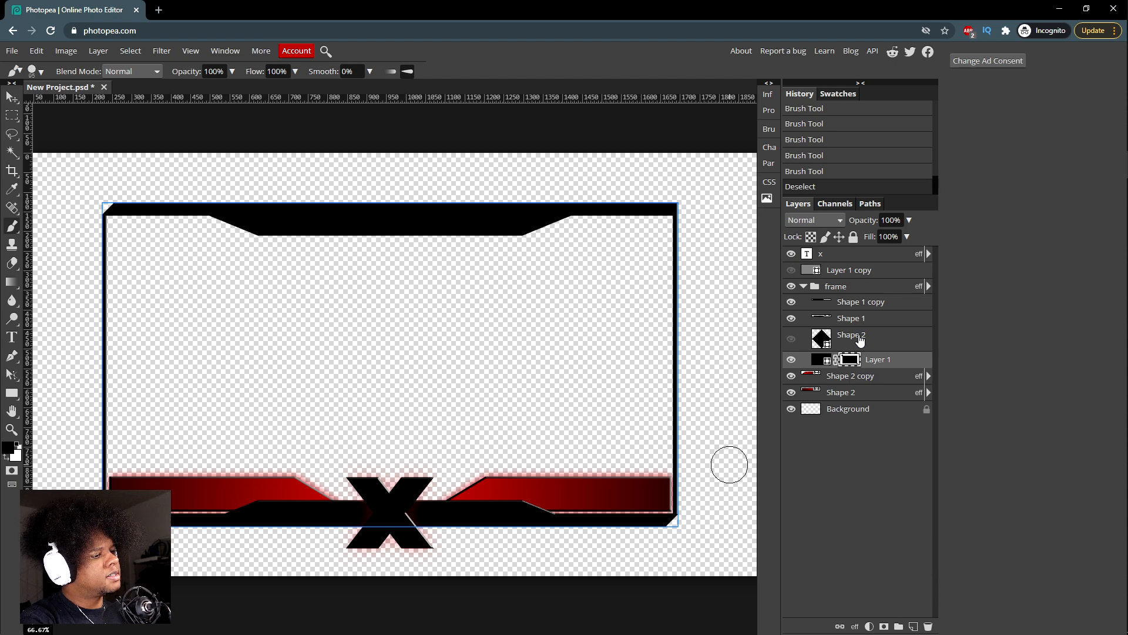
Step: Draw a thin horizontal black rectangle across the lower part of the frame's left edge
key(u)
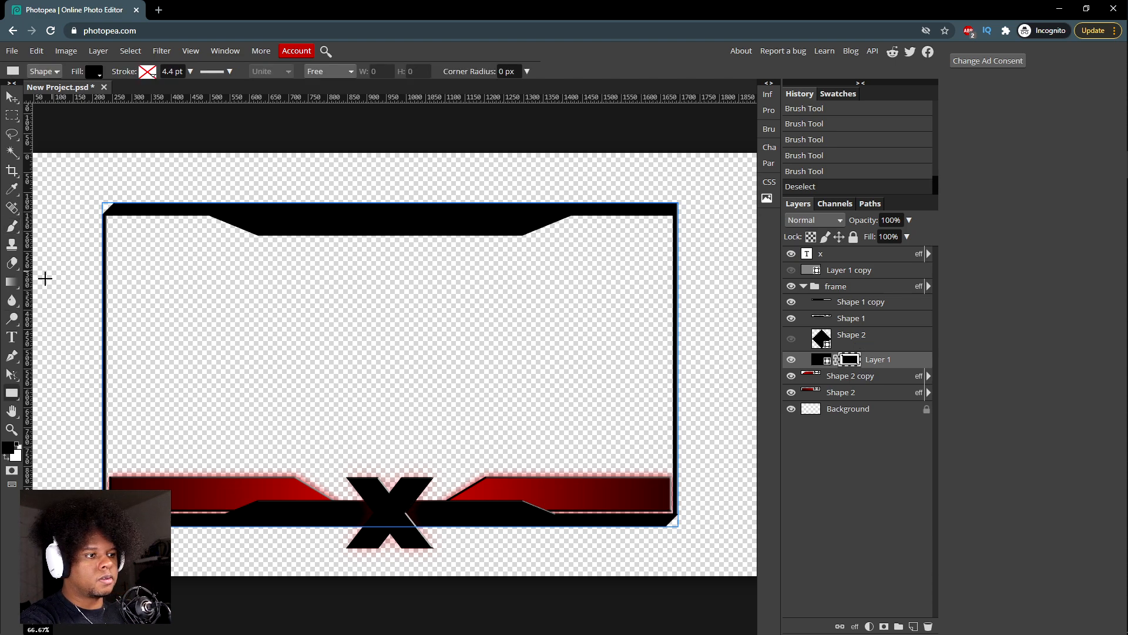
drag(89, 411, 181, 433)
key(ctrl+t)
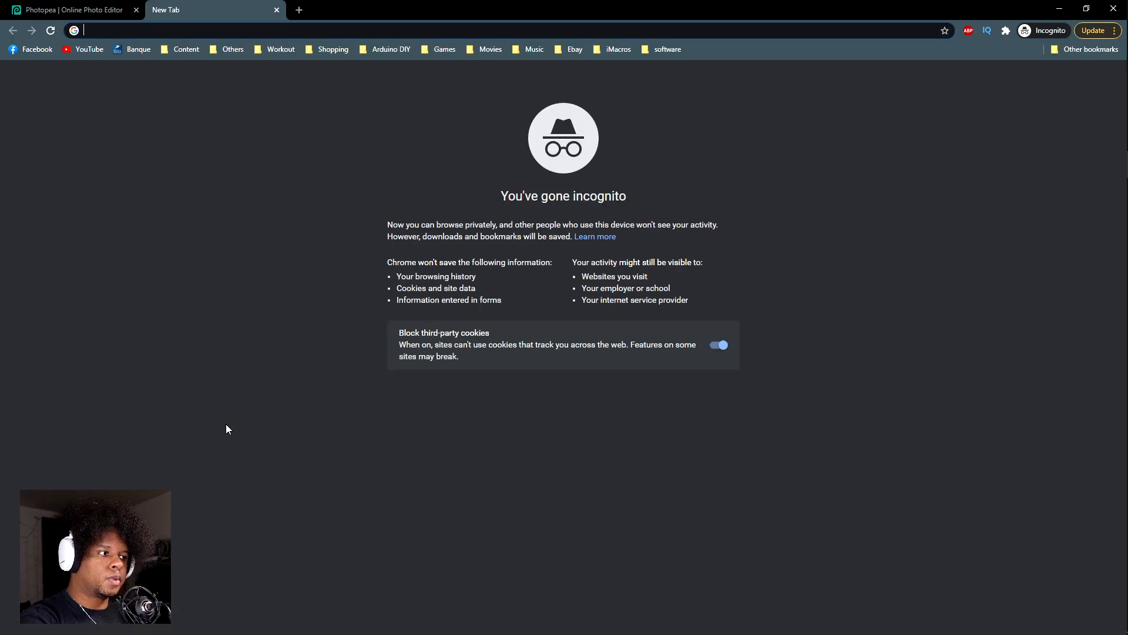
click(275, 11)
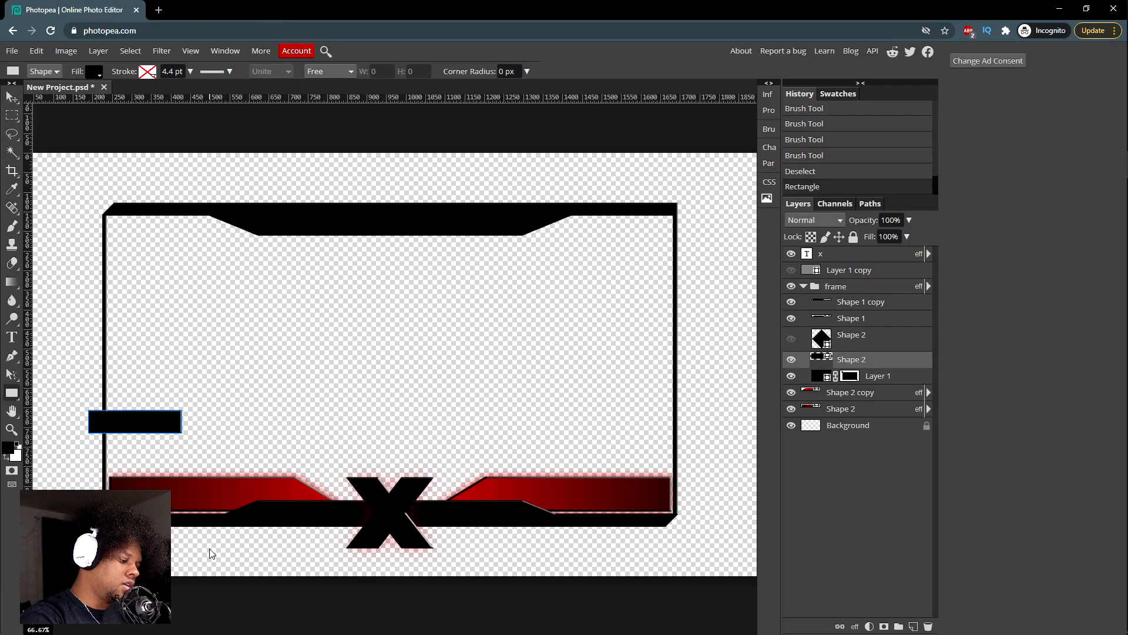
Step: Rotate the new rectangle 30° and move it over the frame's lower-left corner
key(ctrl+t)
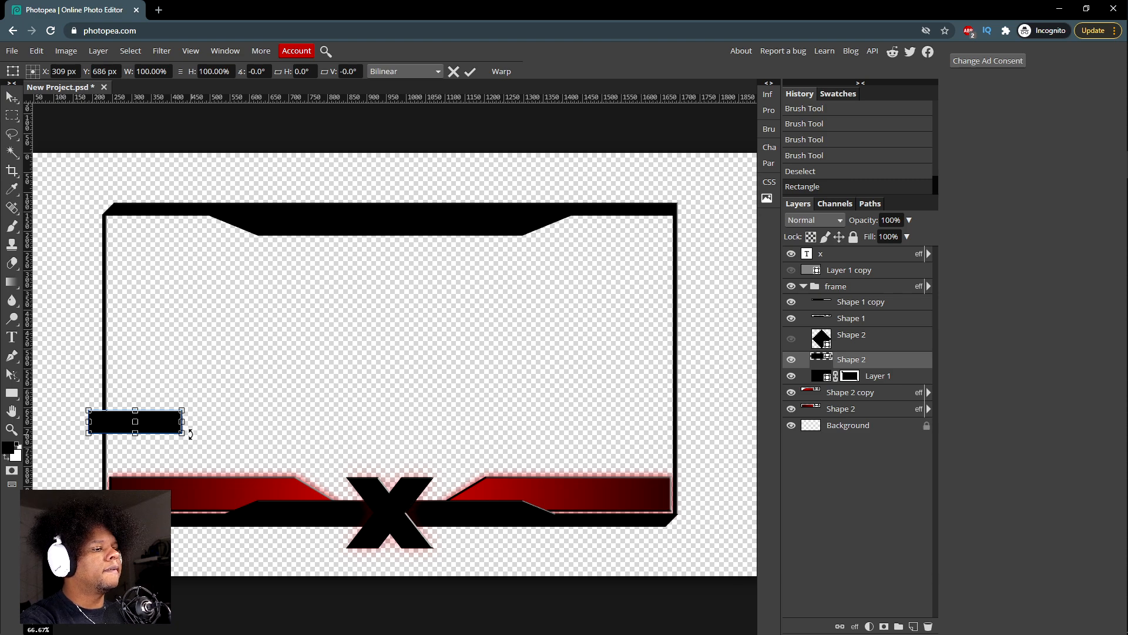
drag(190, 434, 203, 471)
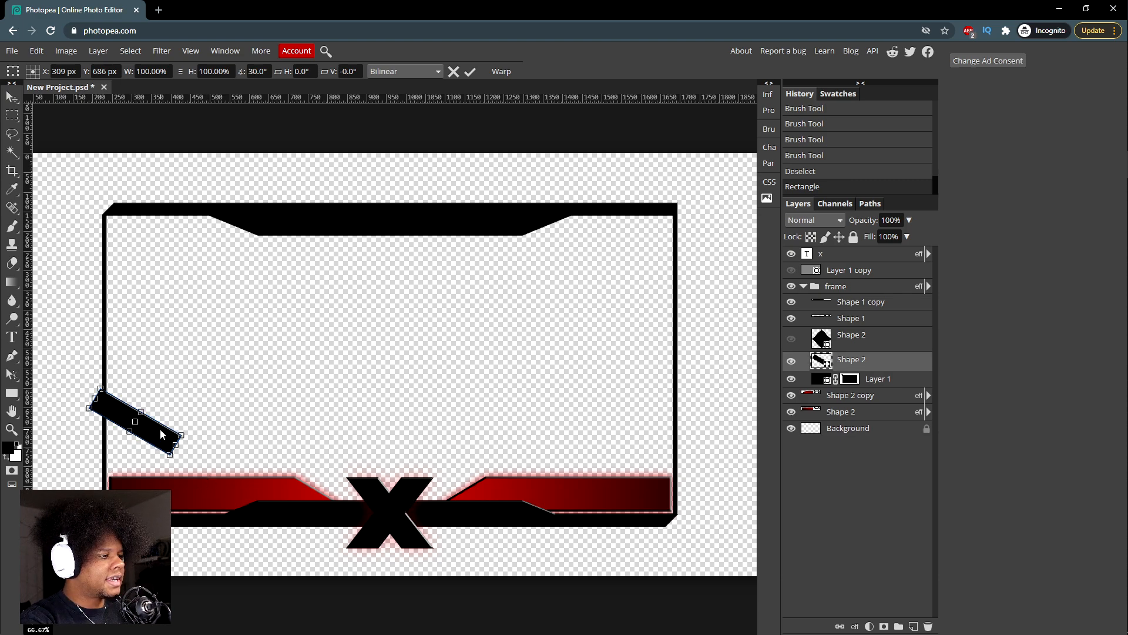
drag(160, 429, 153, 513)
key(Up)
key(Up)
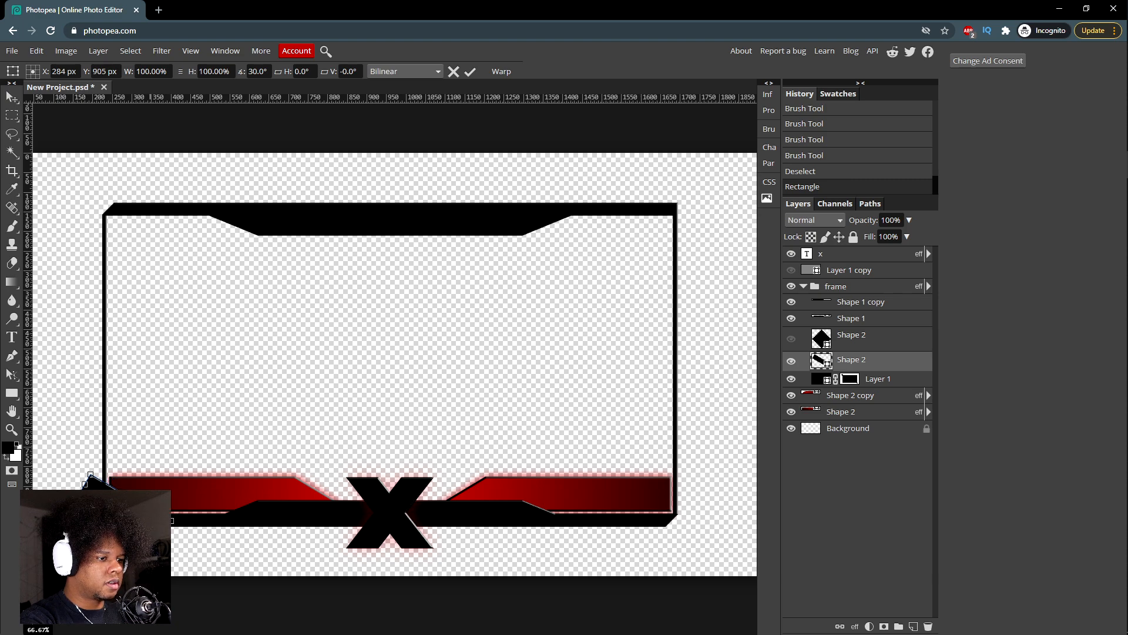
key(Return)
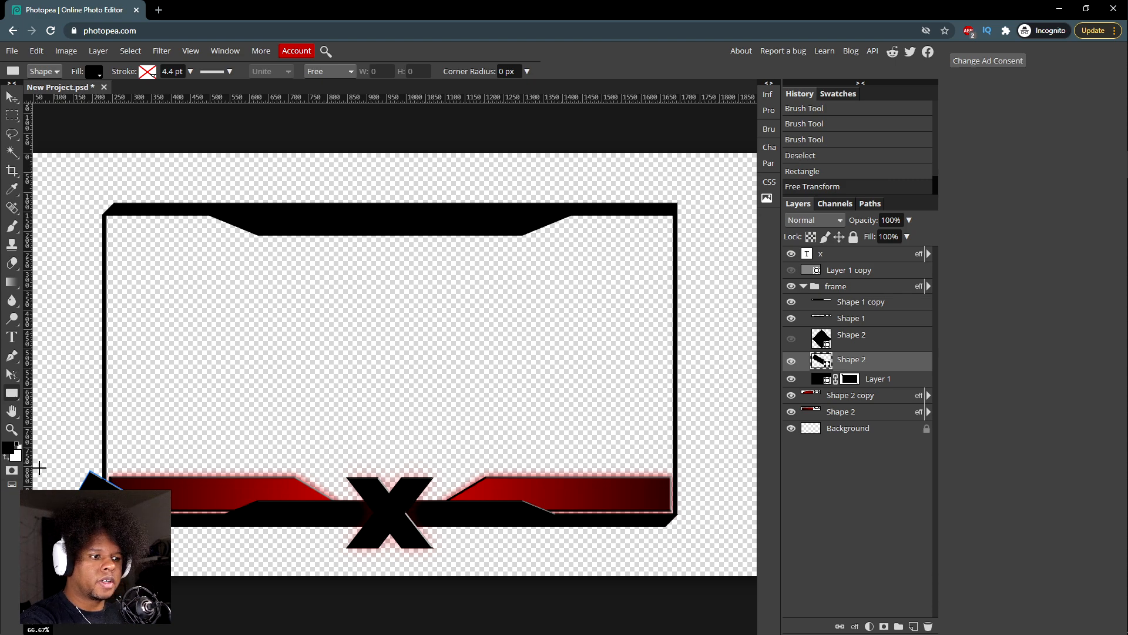
ctrl+click(822, 381)
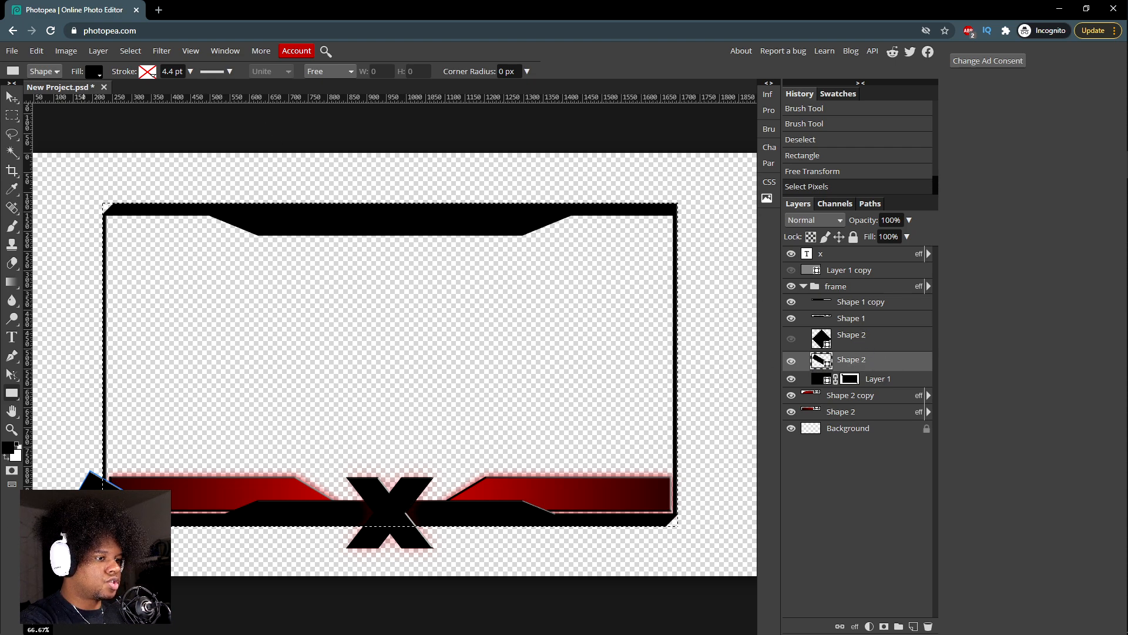
key(ctrl+d)
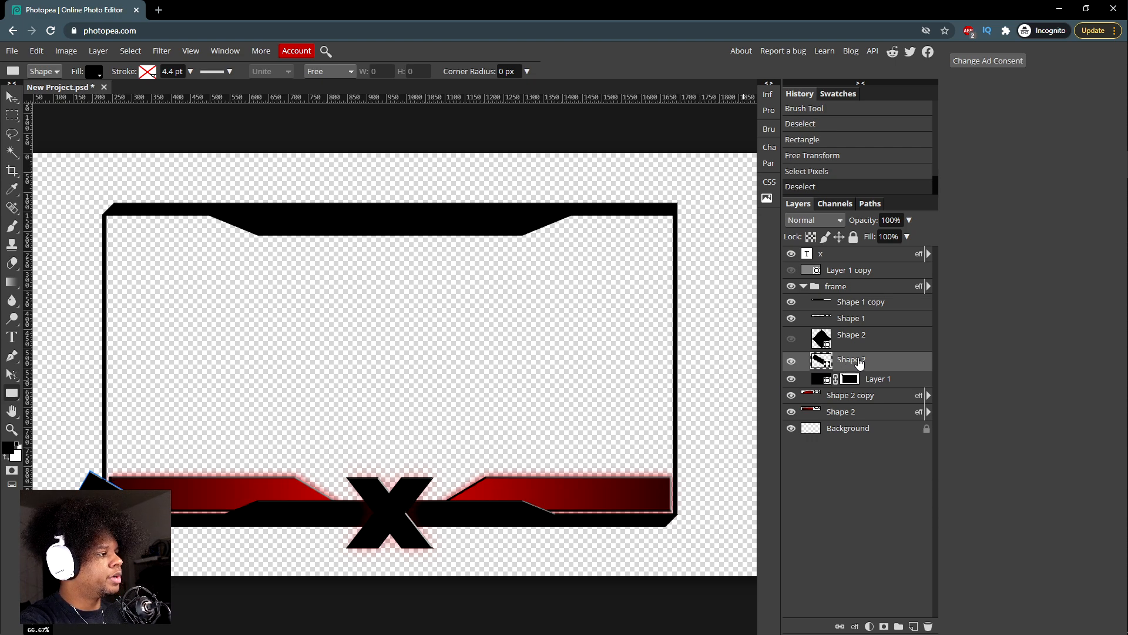
Step: Duplicate the rotated bar at the frame's lower-left corner and flip the copy horizontally
drag(859, 362, 859, 358)
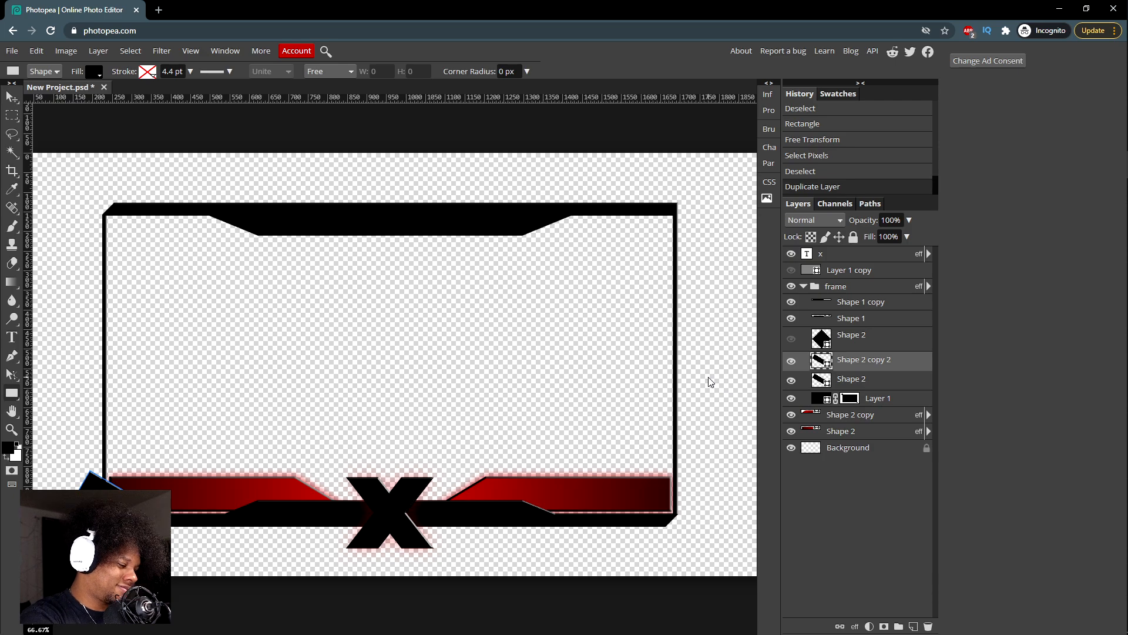
key(ctrl+t)
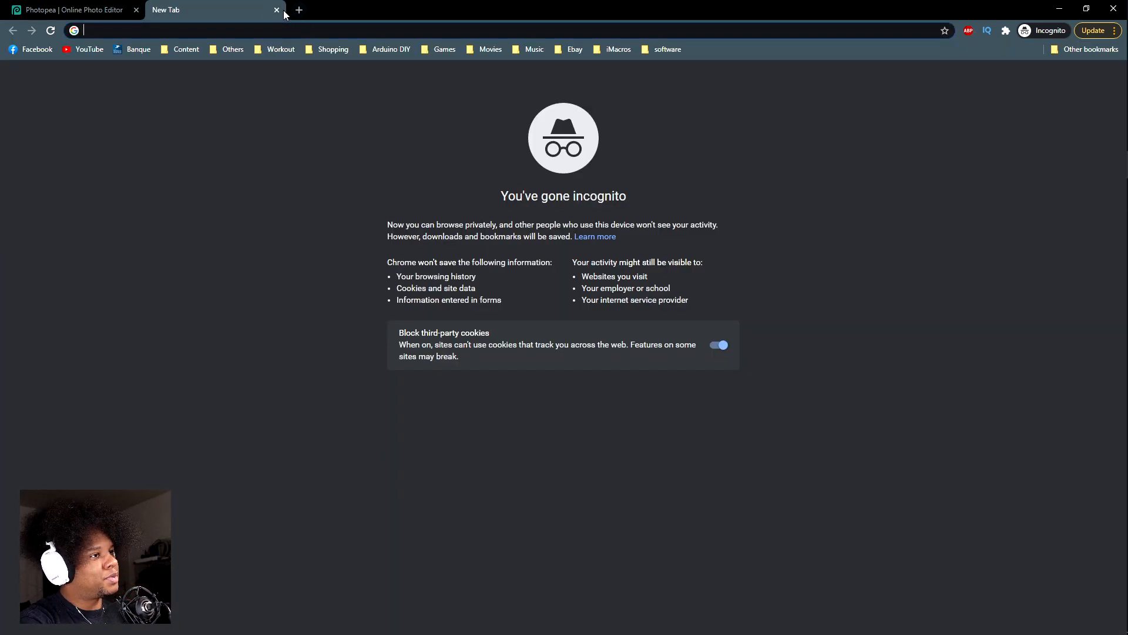
key(ctrl+w)
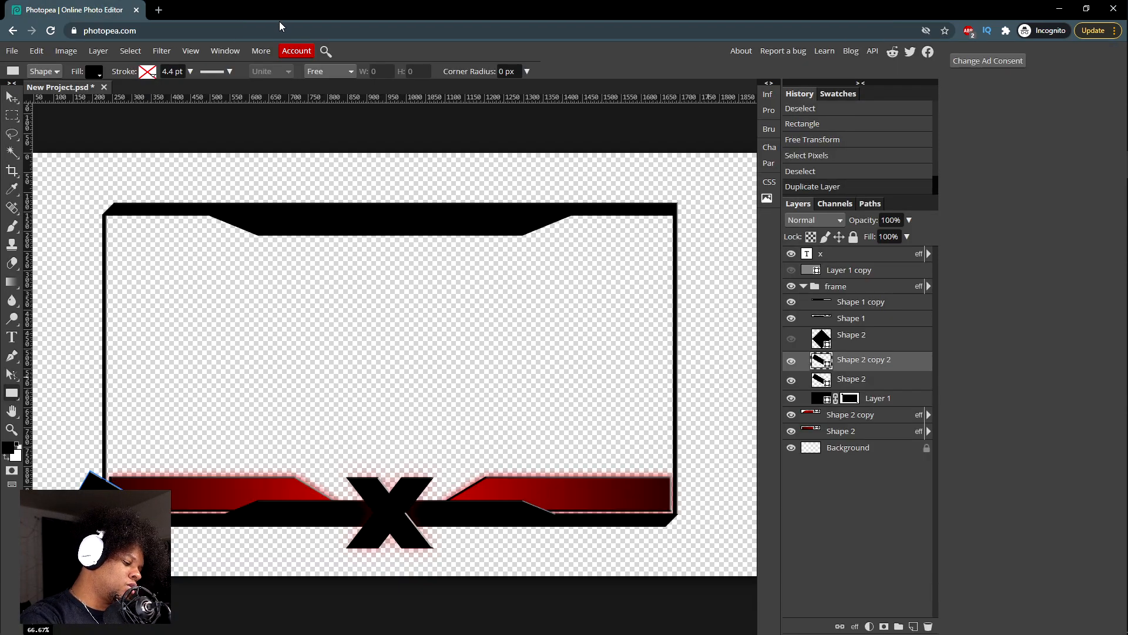
key(ctrl+t)
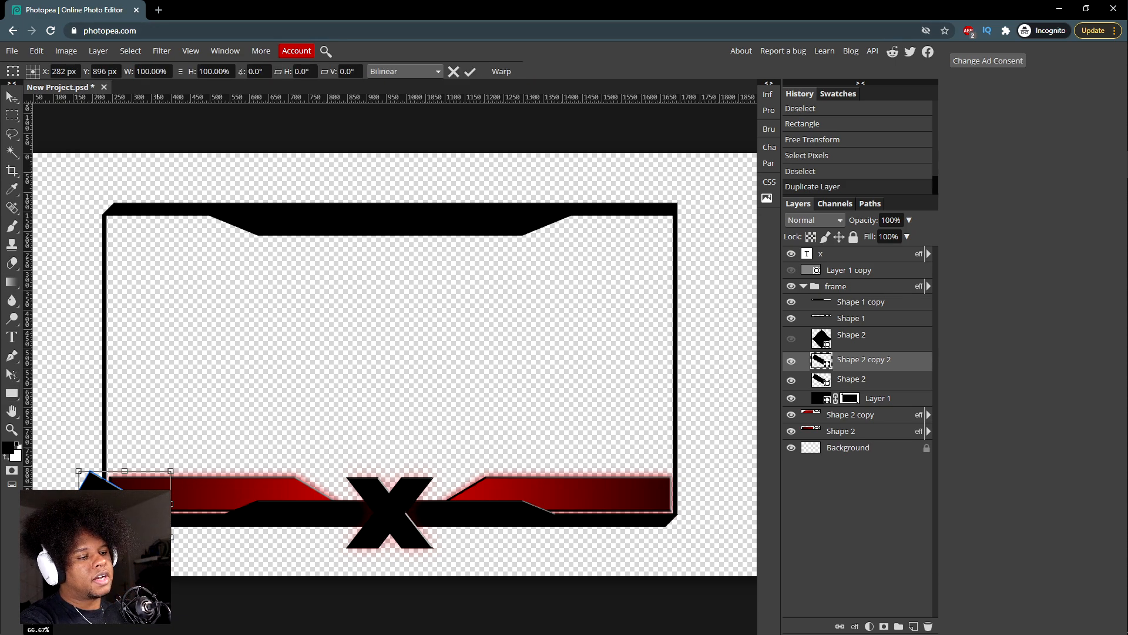
right_click(155, 511)
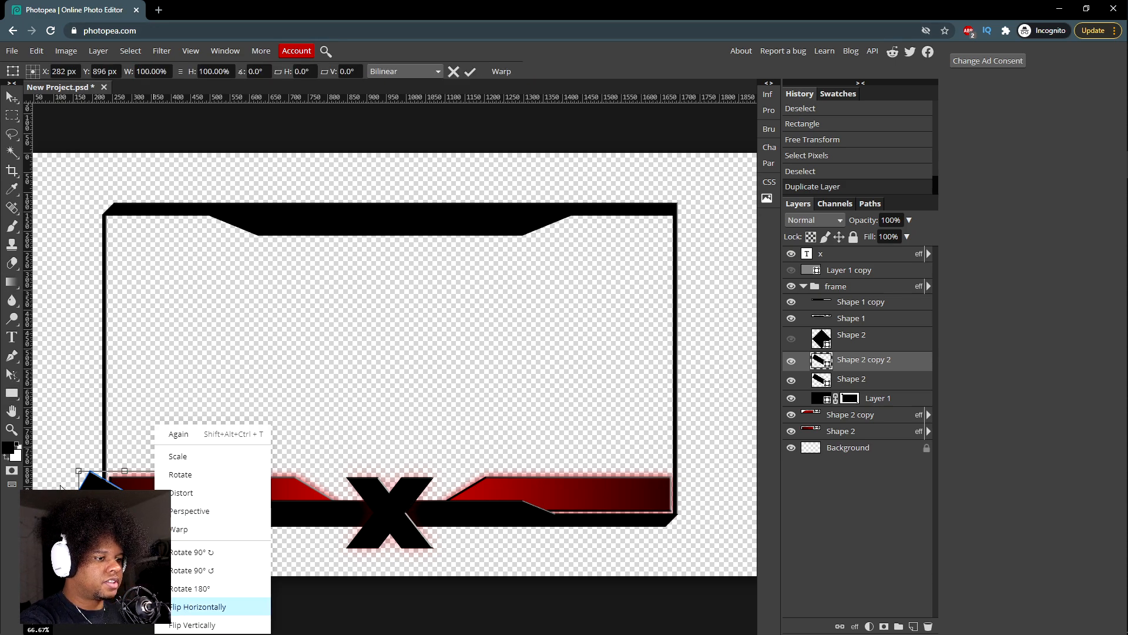
click(194, 607)
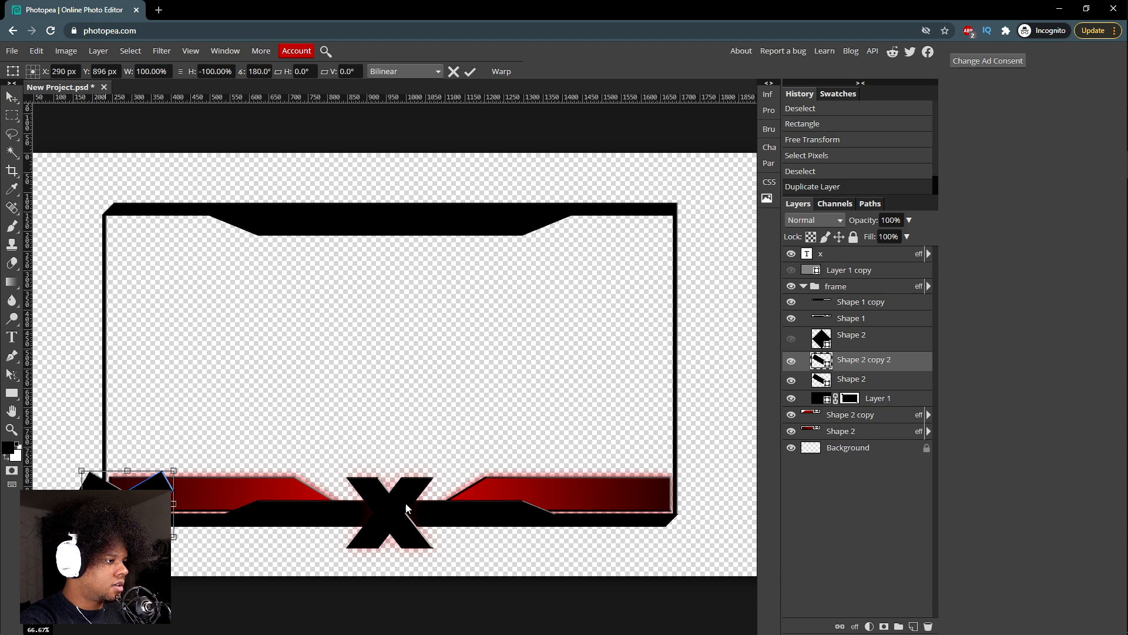
Step: Add a horizontal guide at the bars' upper edge and place the flipped bar over the frame's lower-right corner, centred about X 1637 px, Y 896 px
drag(168, 510, 658, 515)
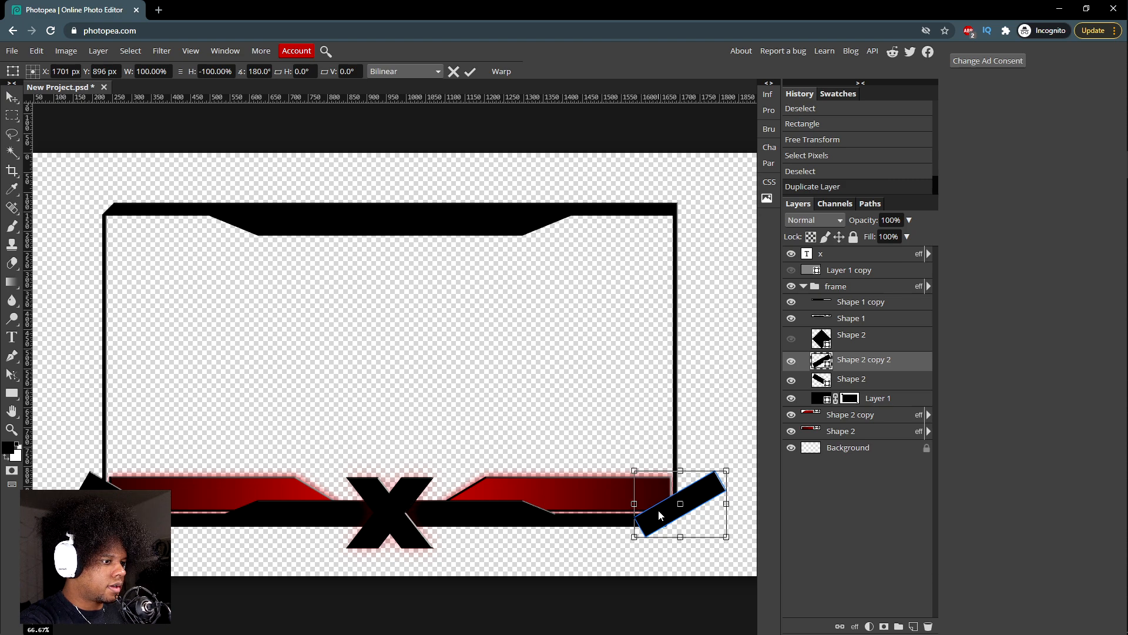
drag(364, 97, 362, 491)
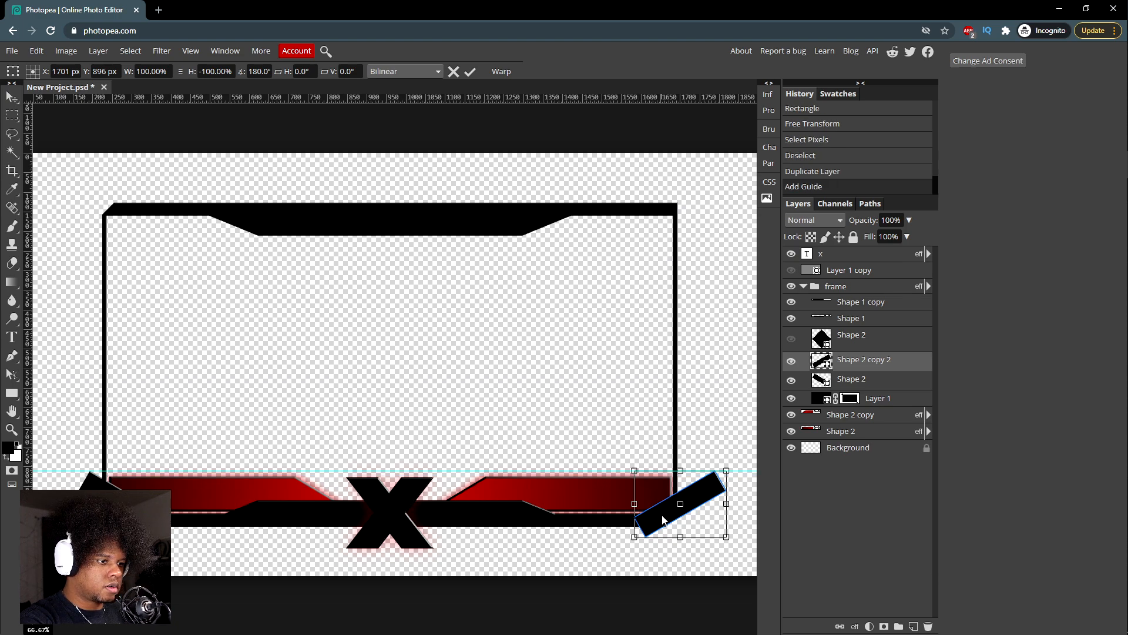
drag(658, 520, 638, 522)
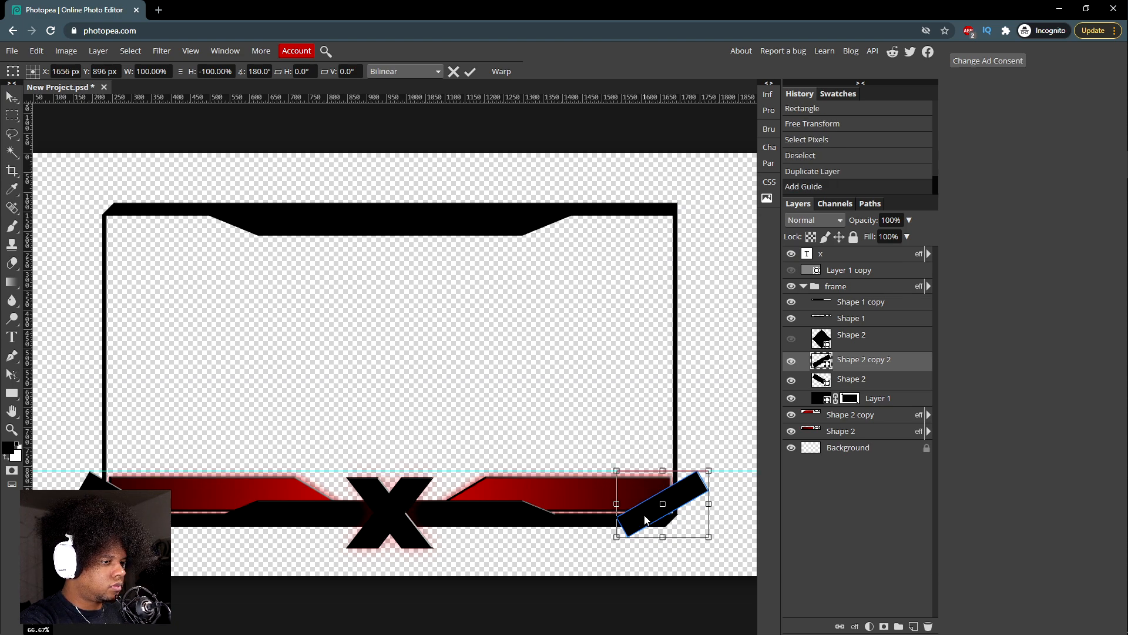
key(shift+Left)
key(shift+Left)
key(shift+Left)
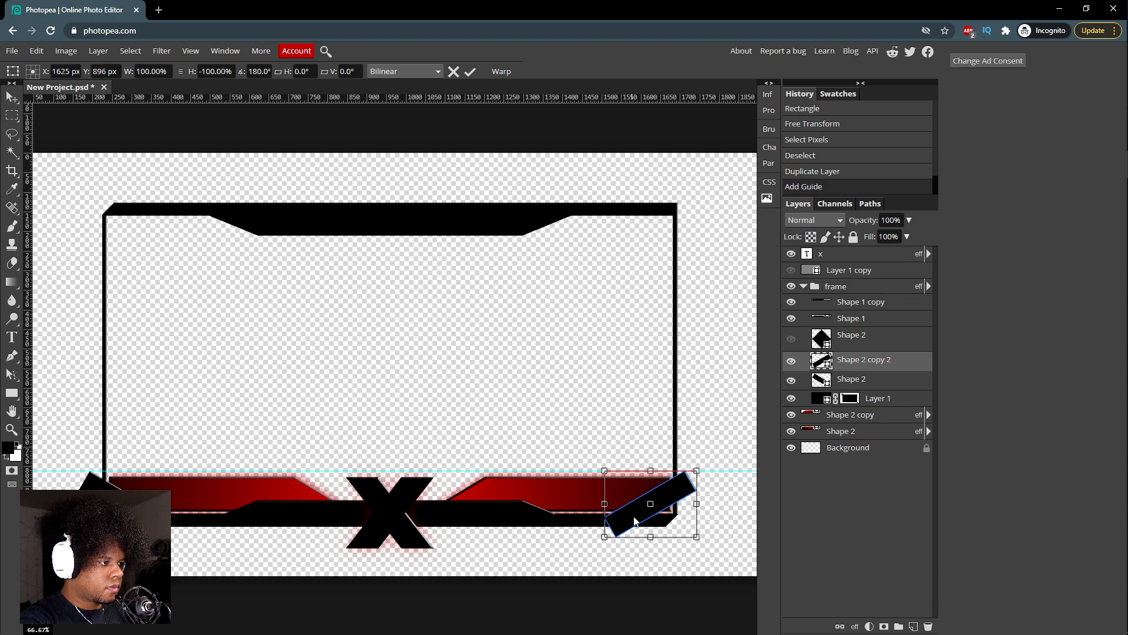
drag(635, 521, 638, 521)
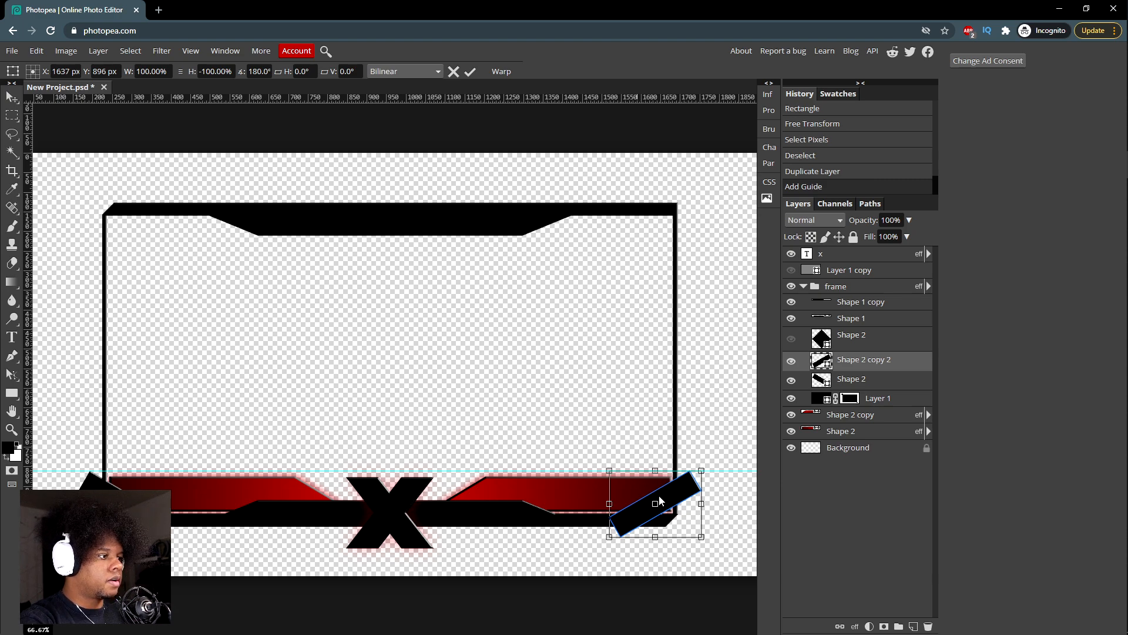
key(Return)
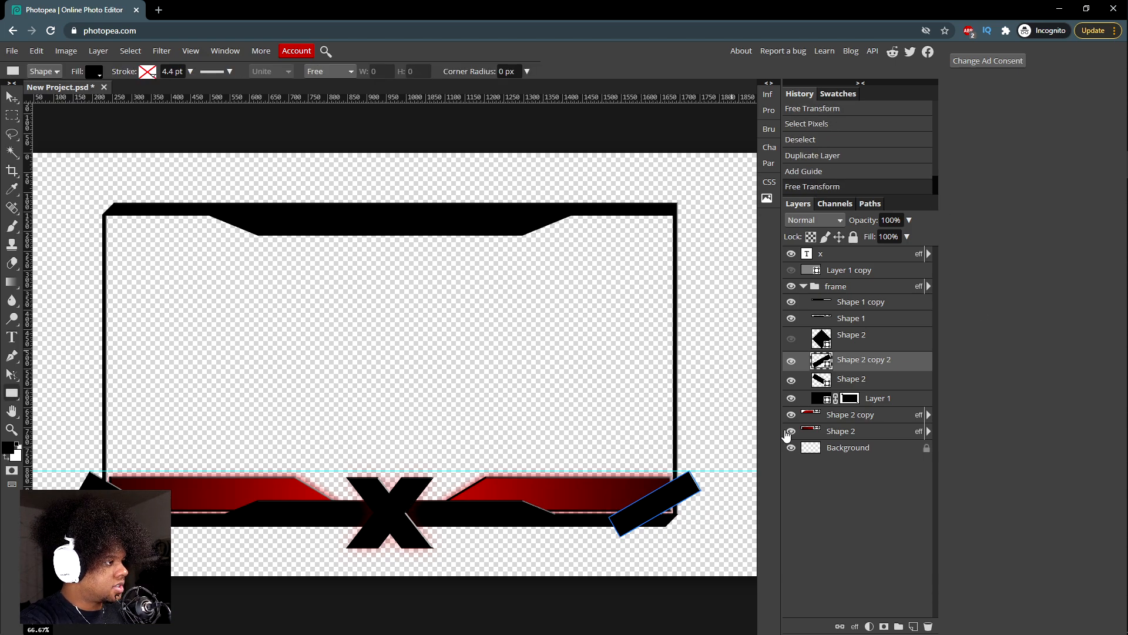
Step: Group the two angled bars into a folder and mask the folder with a selection loaded from Layer 1's outline
ctrl+click(817, 400)
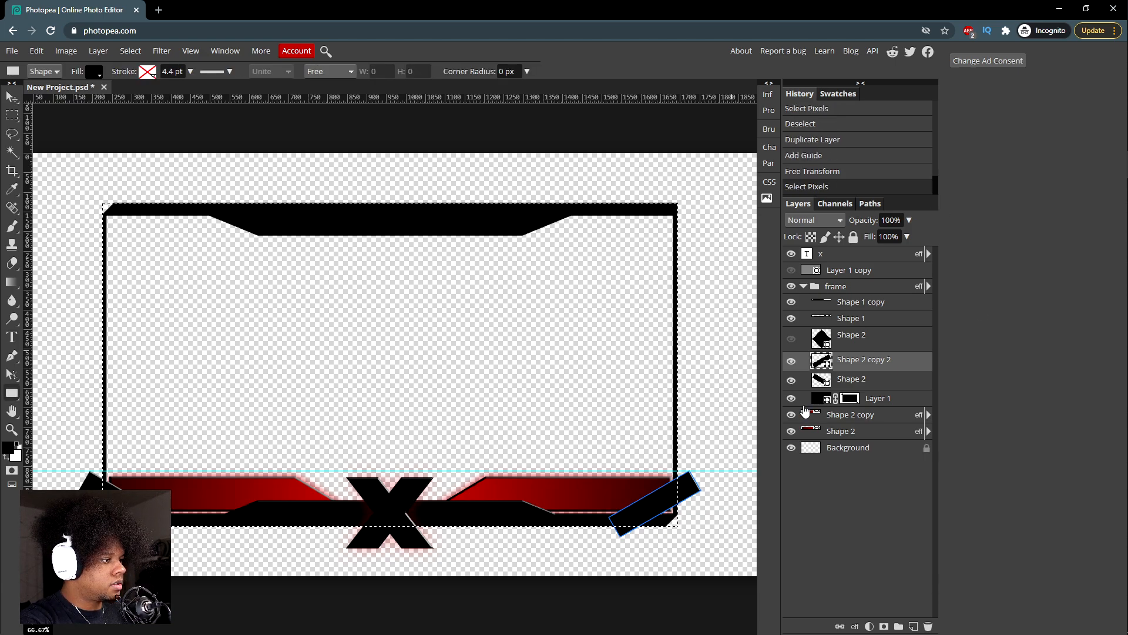
ctrl+click(861, 379)
key(ctrl+g)
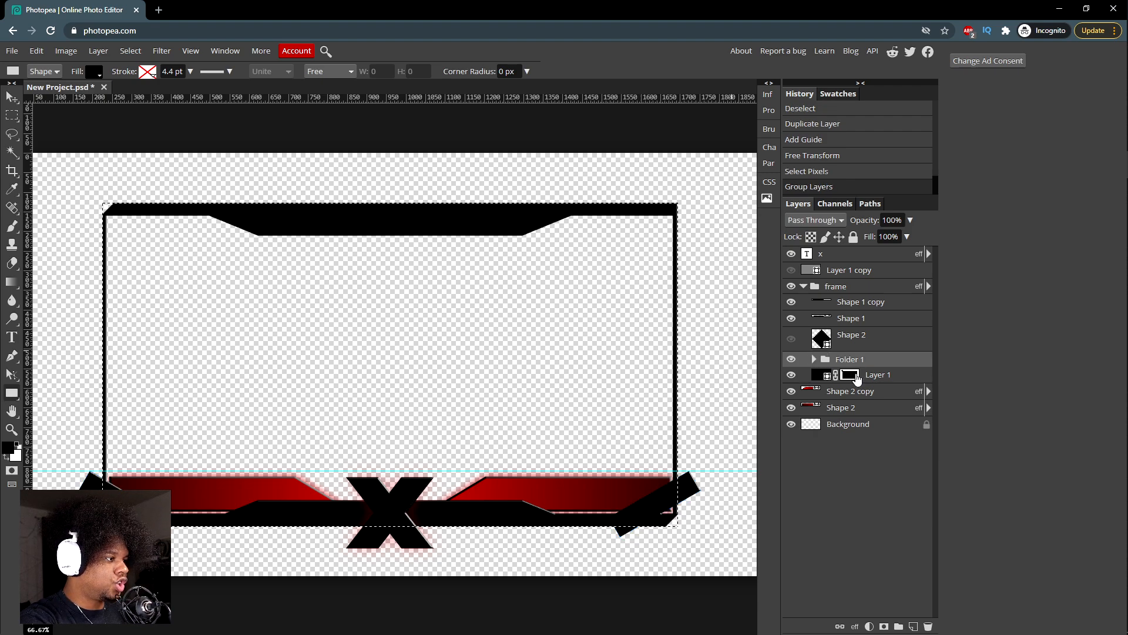
click(884, 626)
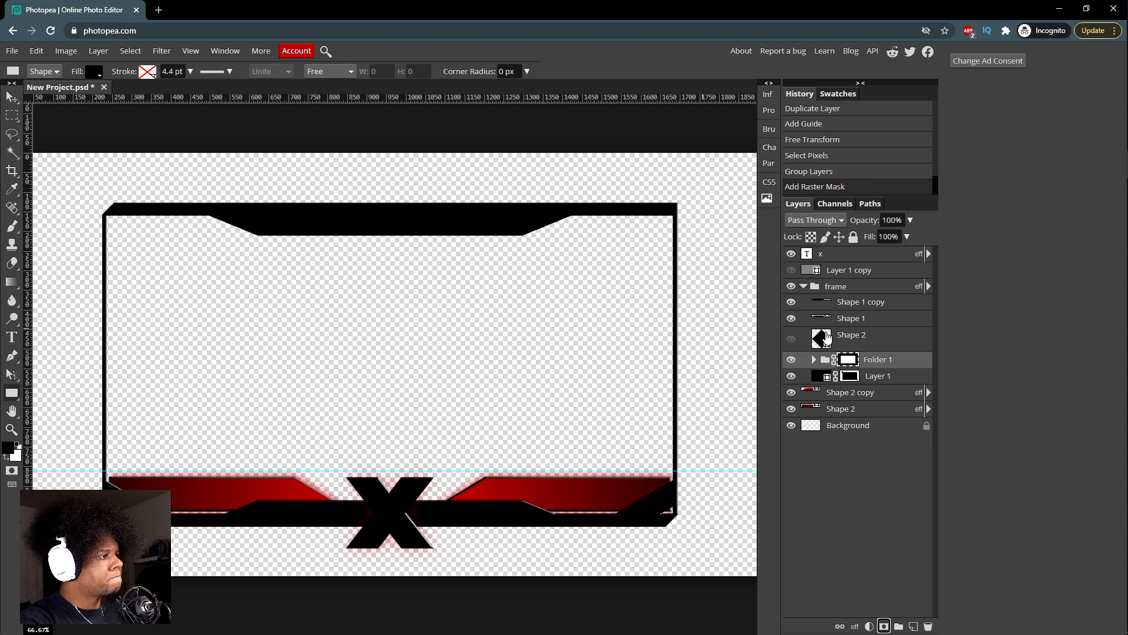
click(804, 286)
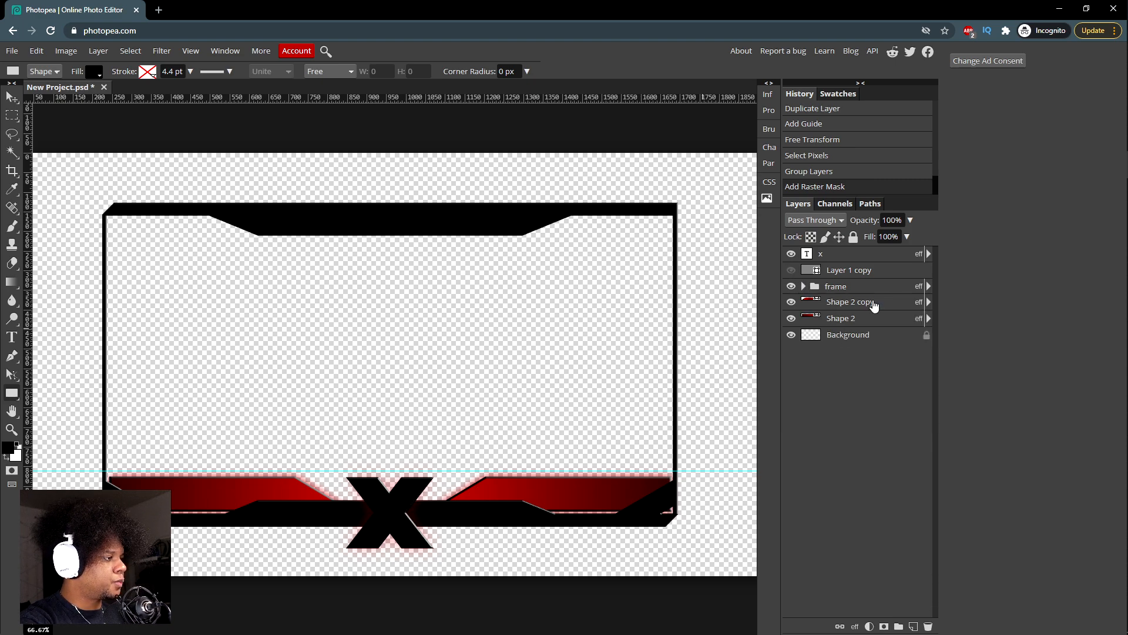
click(859, 288)
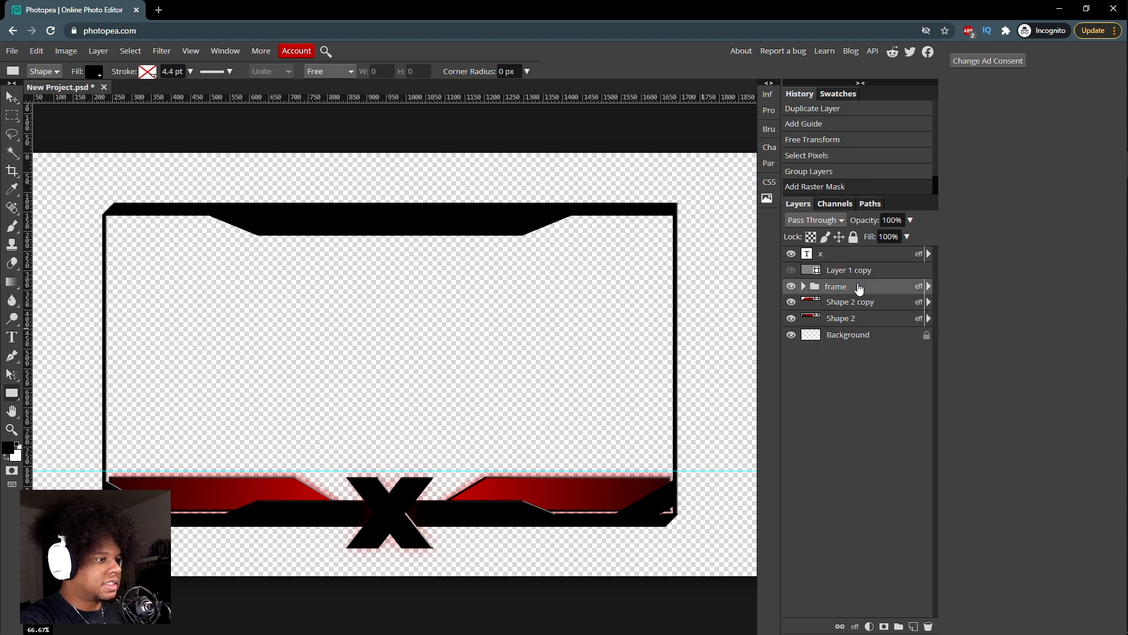
click(803, 287)
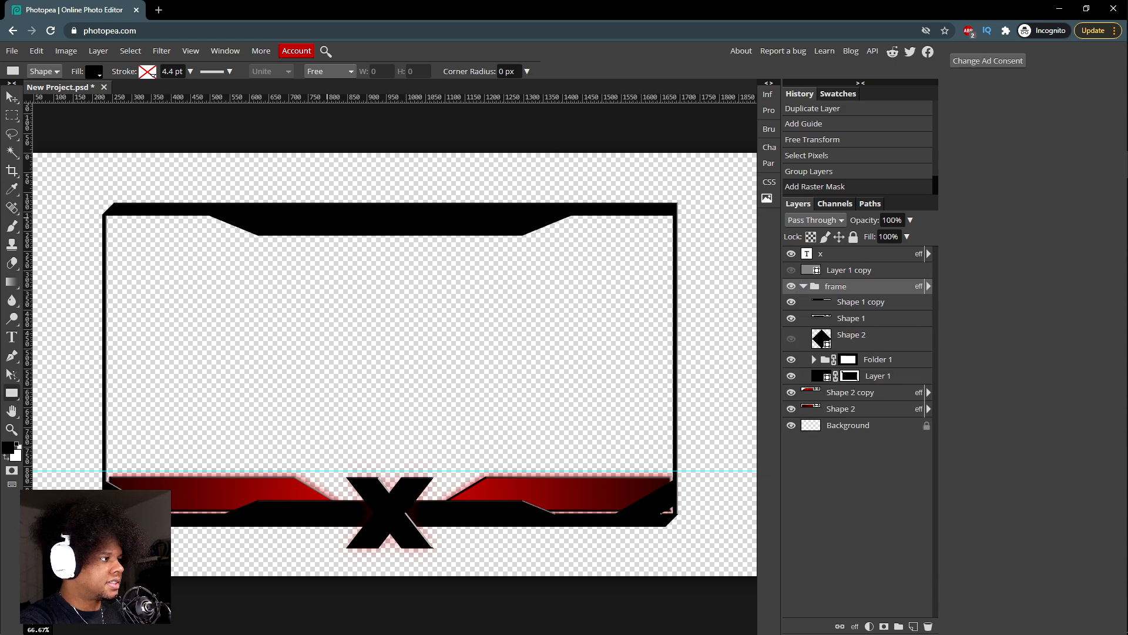
Step: Duplicate the Shape 1 copy layer, move the duplicate to the middle of the frame, and rotate it 90°
click(852, 302)
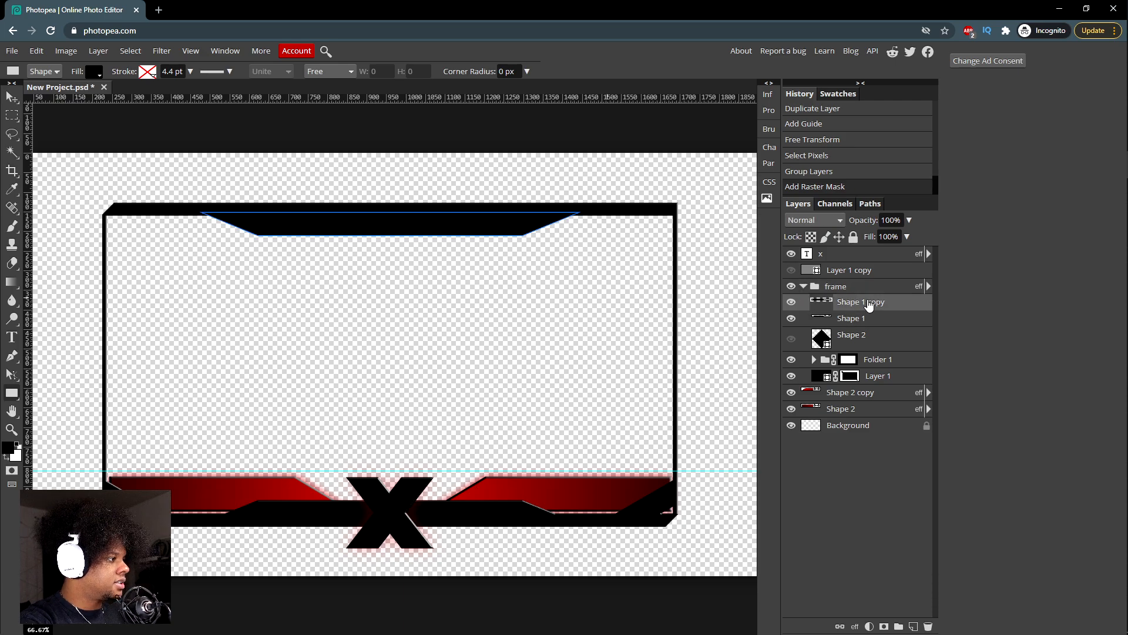
key(ctrl+t)
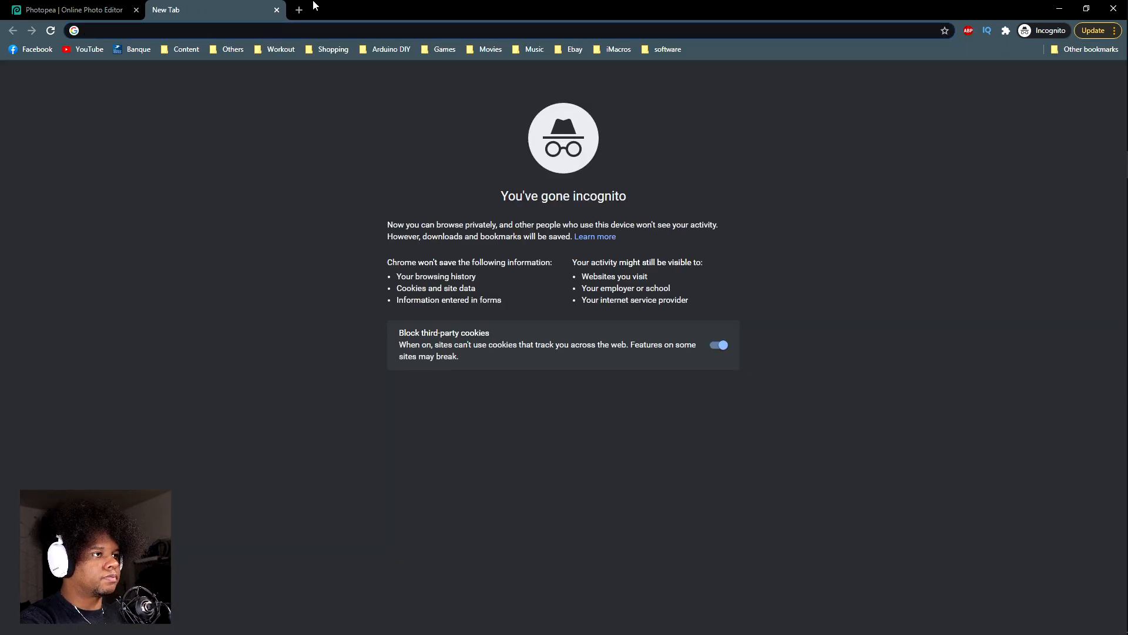
click(277, 10)
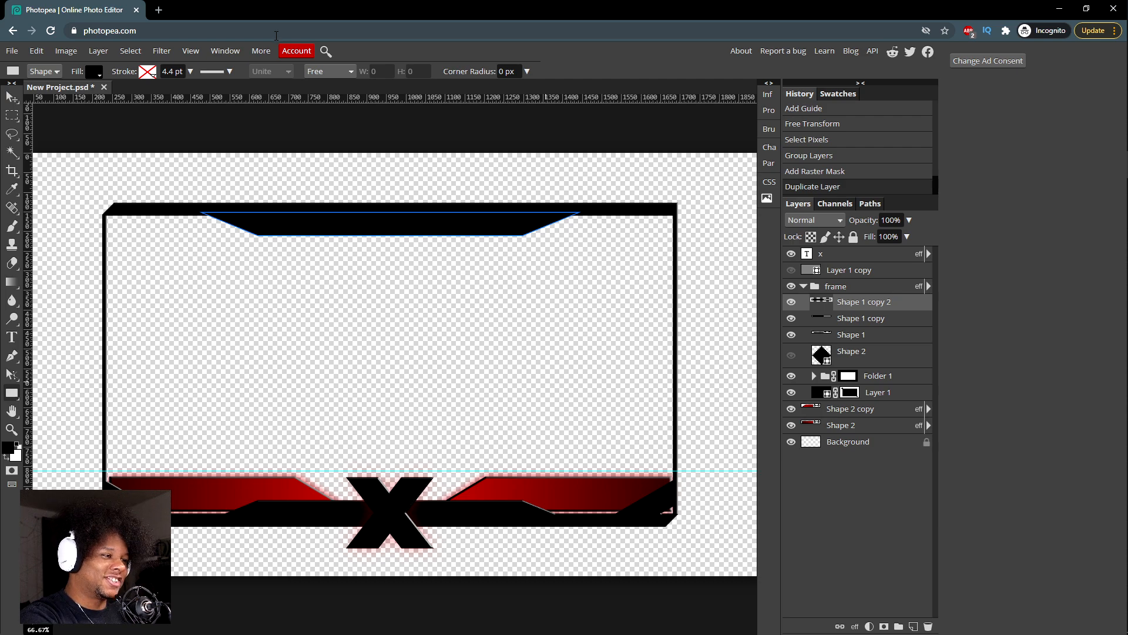
key(ctrl+t)
drag(315, 221, 315, 356)
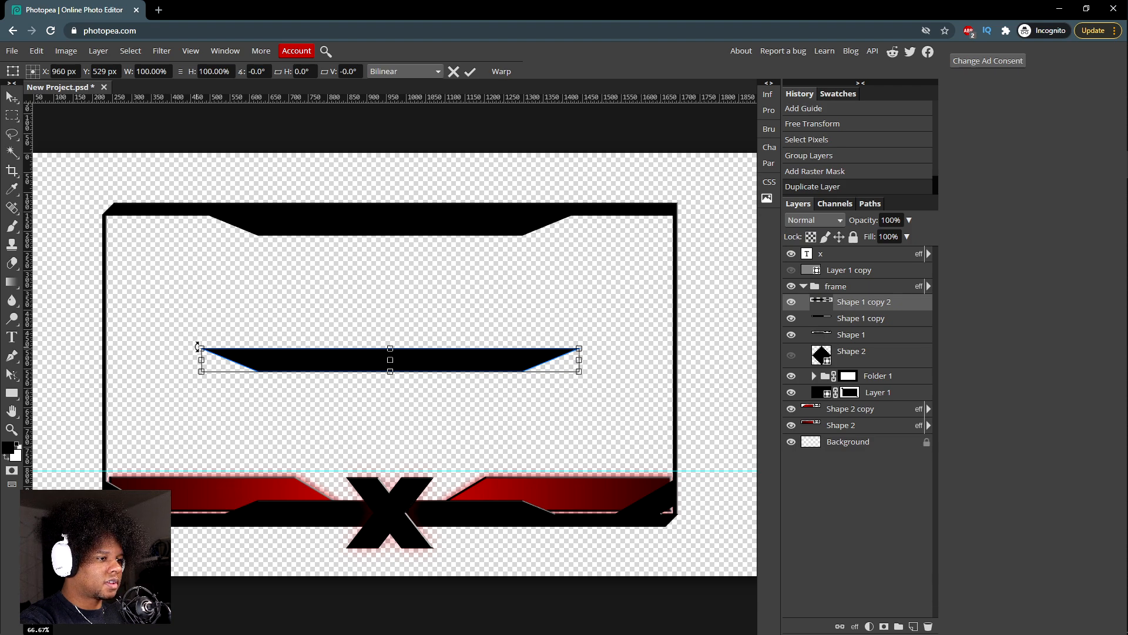
drag(196, 345, 473, 237)
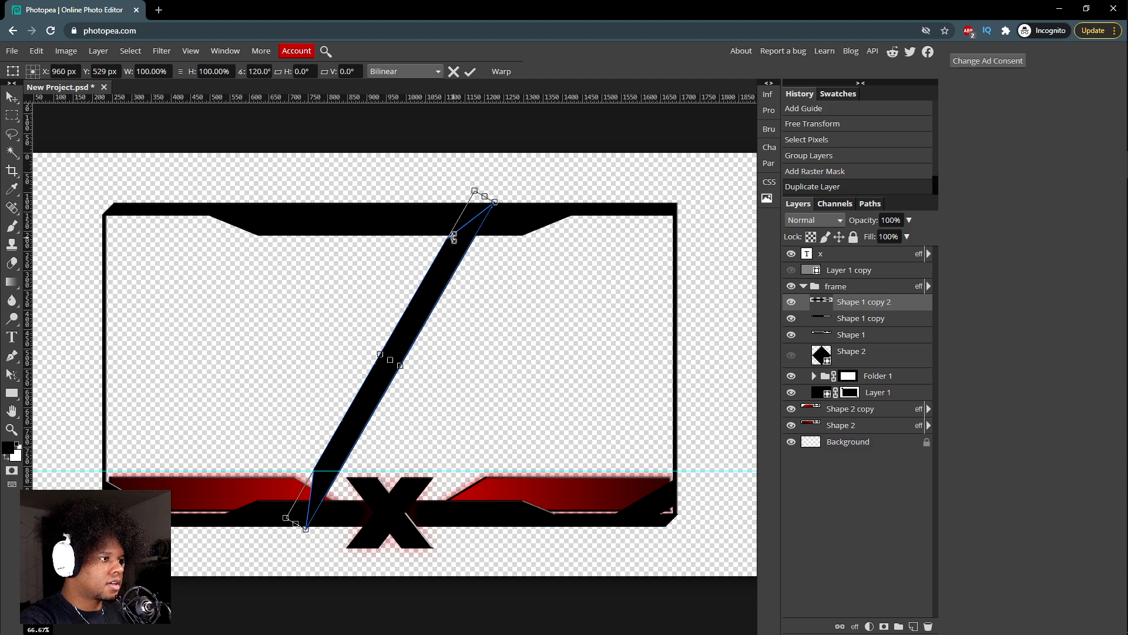
drag(454, 237, 397, 226)
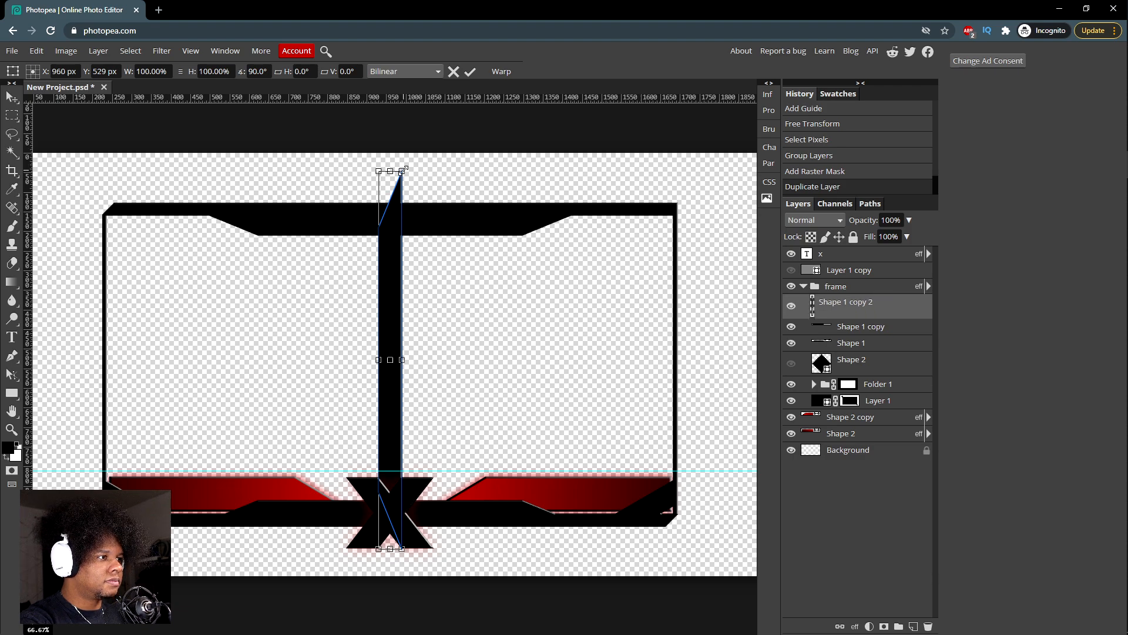
Step: Scale the vertical duplicate to about 37% width and 46% height, and place it against the frame's right edge
drag(403, 171, 403, 172)
drag(398, 211, 396, 289)
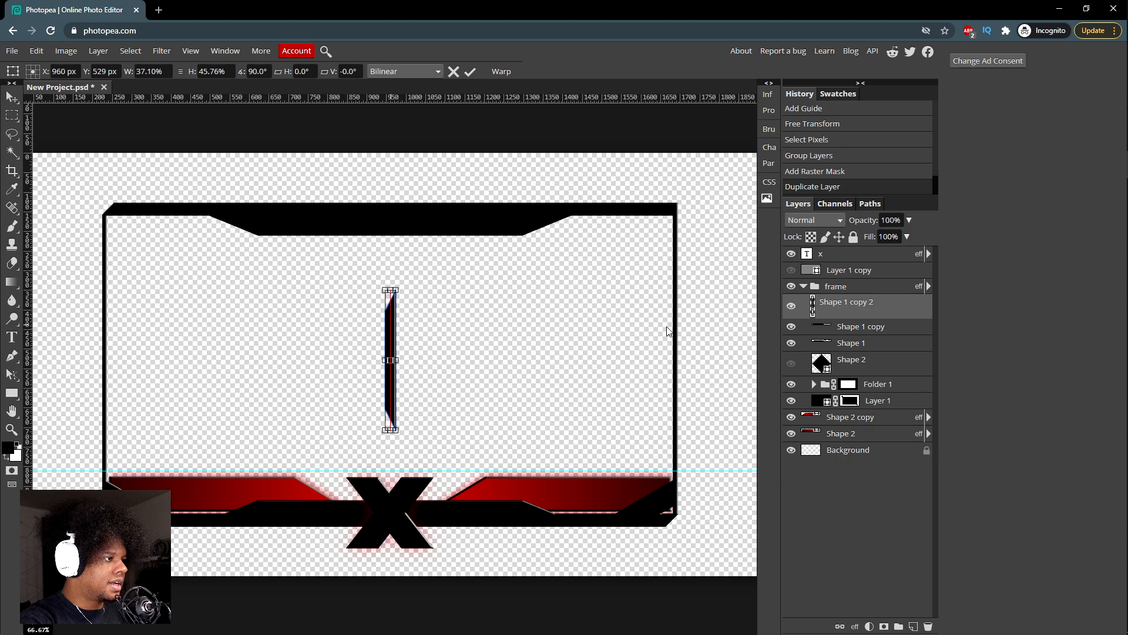
drag(668, 330, 672, 328)
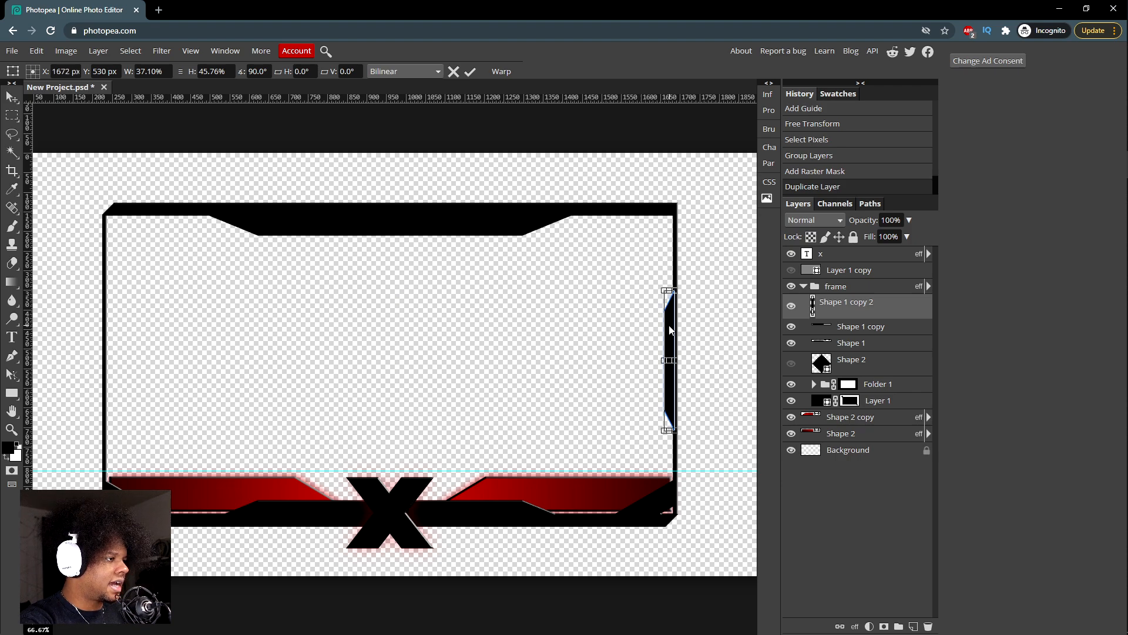
Step: Switch the ruler units to percent
right_click(115, 98)
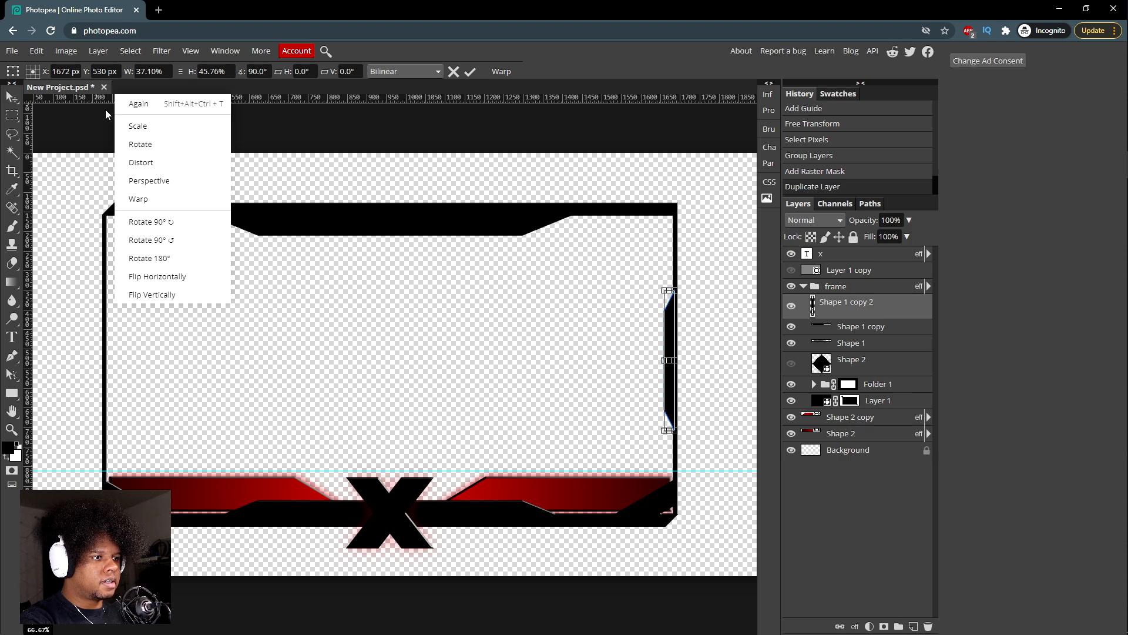
right_click(91, 101)
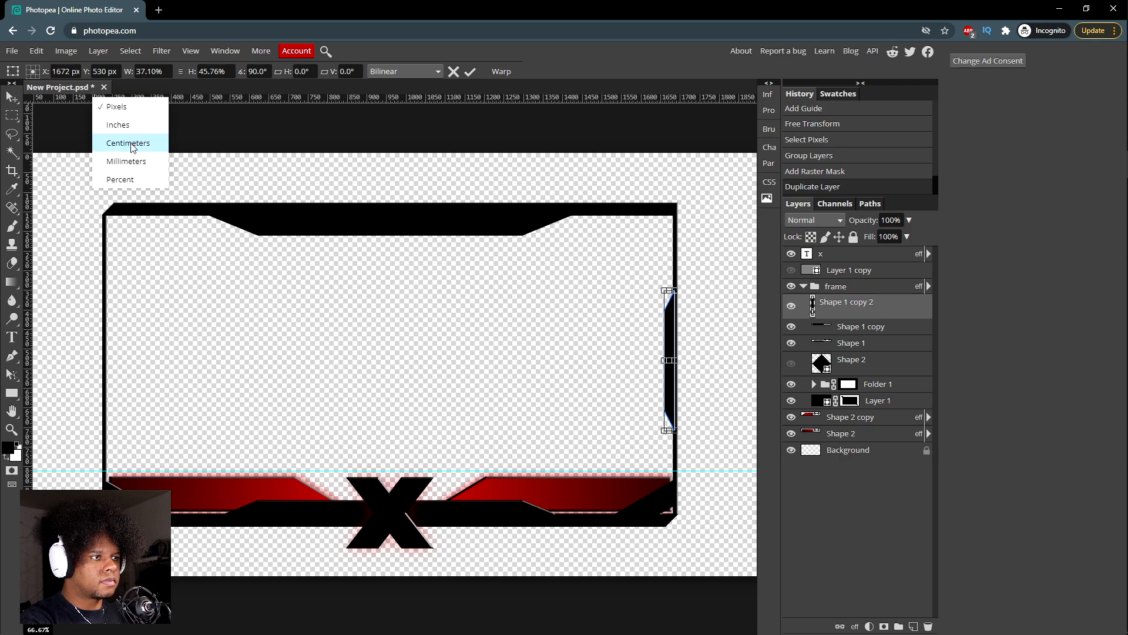
click(123, 180)
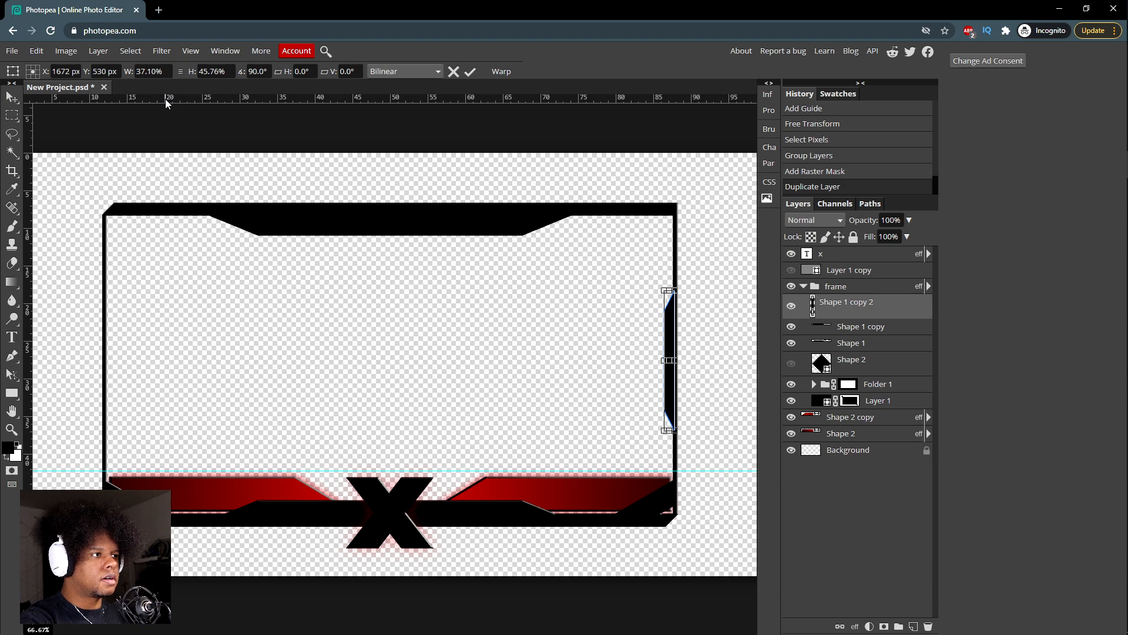
drag(165, 98, 209, 106)
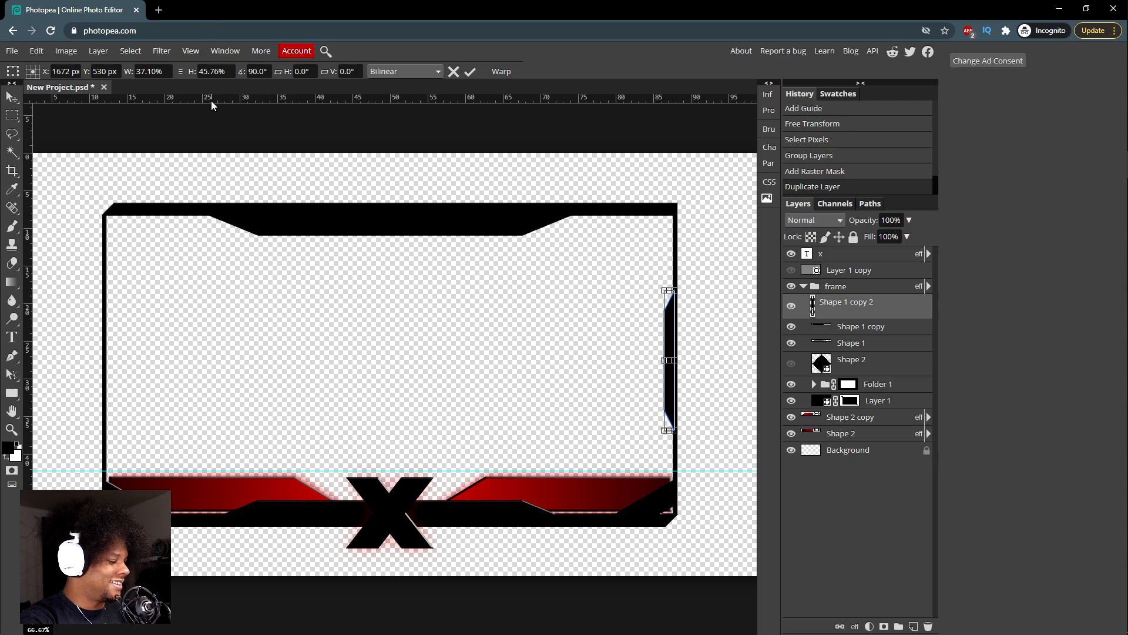
key(ctrl+minus)
key(ctrl+minus)
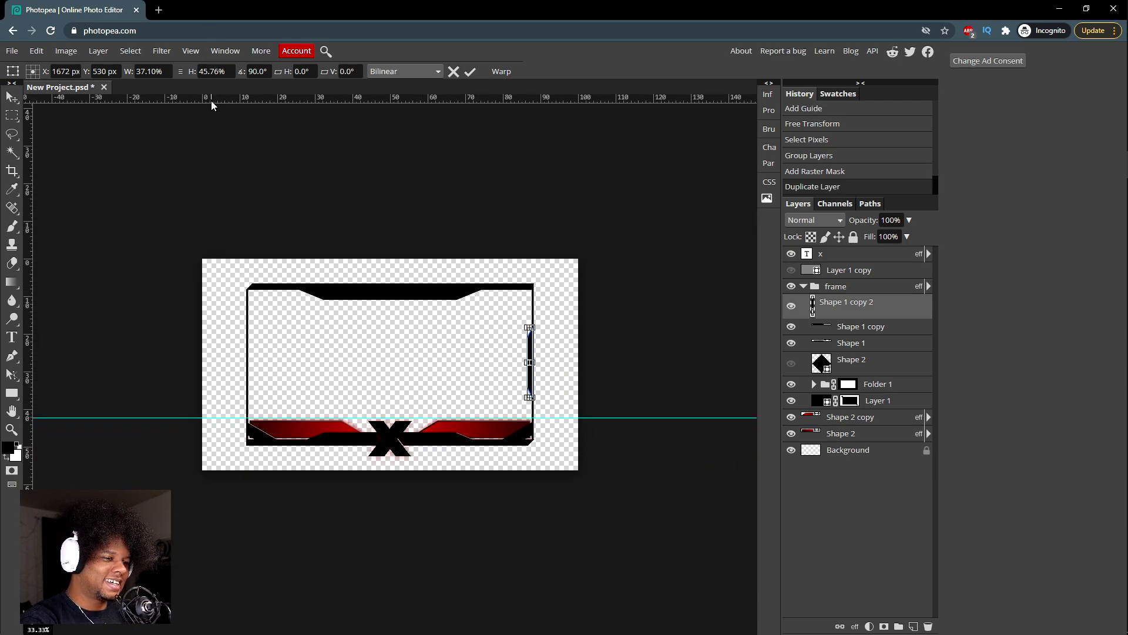
key(ctrl+minus)
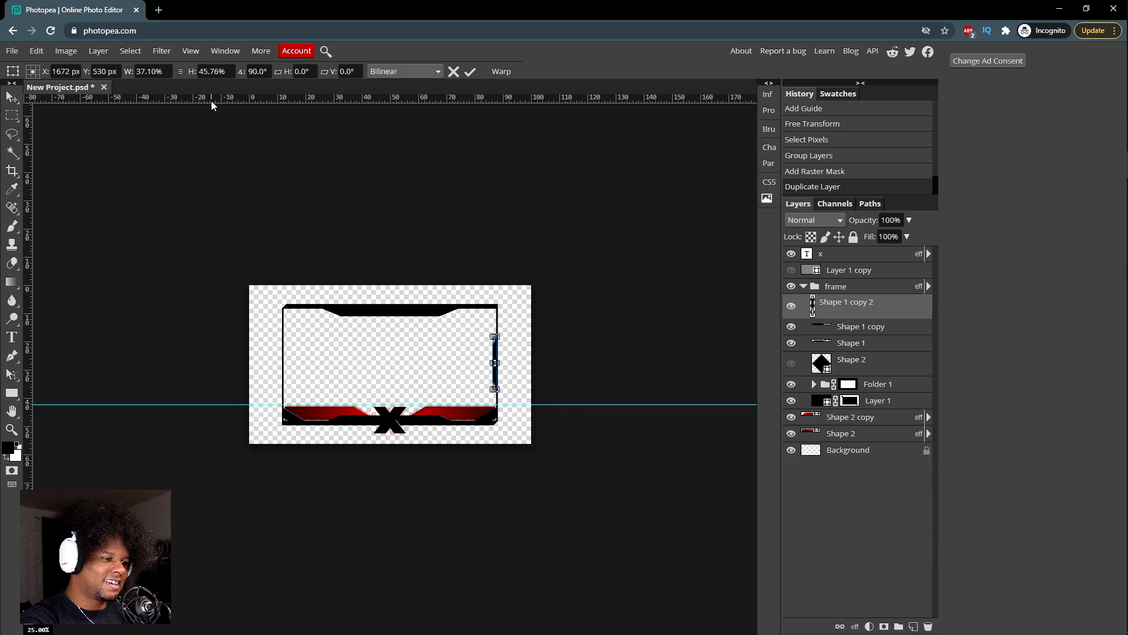
key(ctrl+minus)
key(ctrl+minus)
key(ctrl+plus)
key(ctrl+plus)
key(ctrl+plus)
key(ctrl+plus)
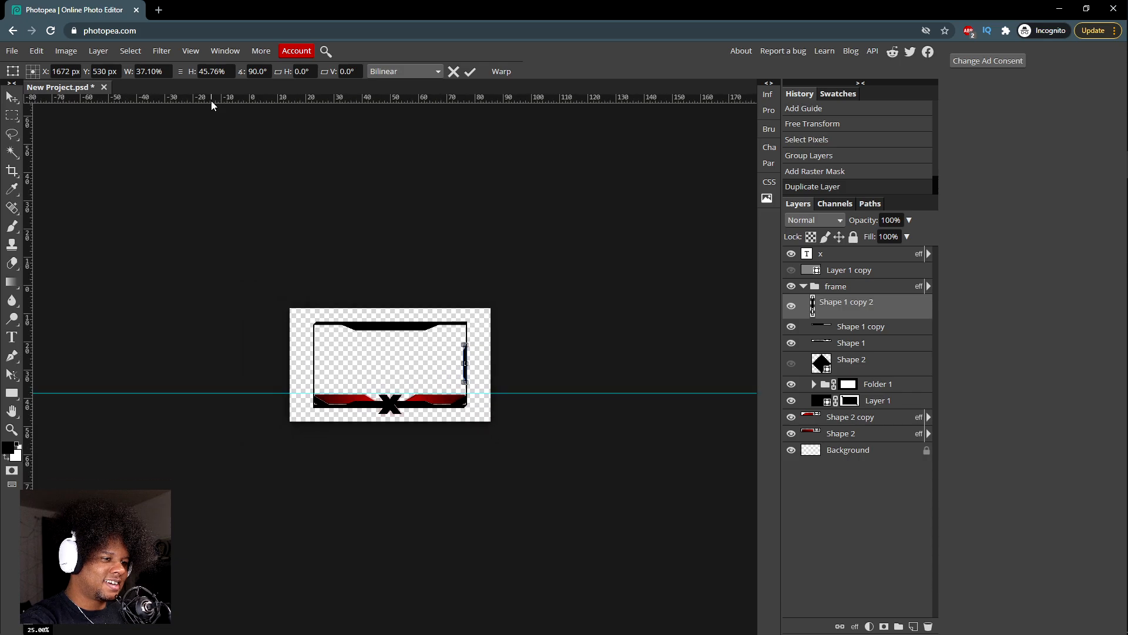
key(ctrl+plus)
key(ctrl+plus)
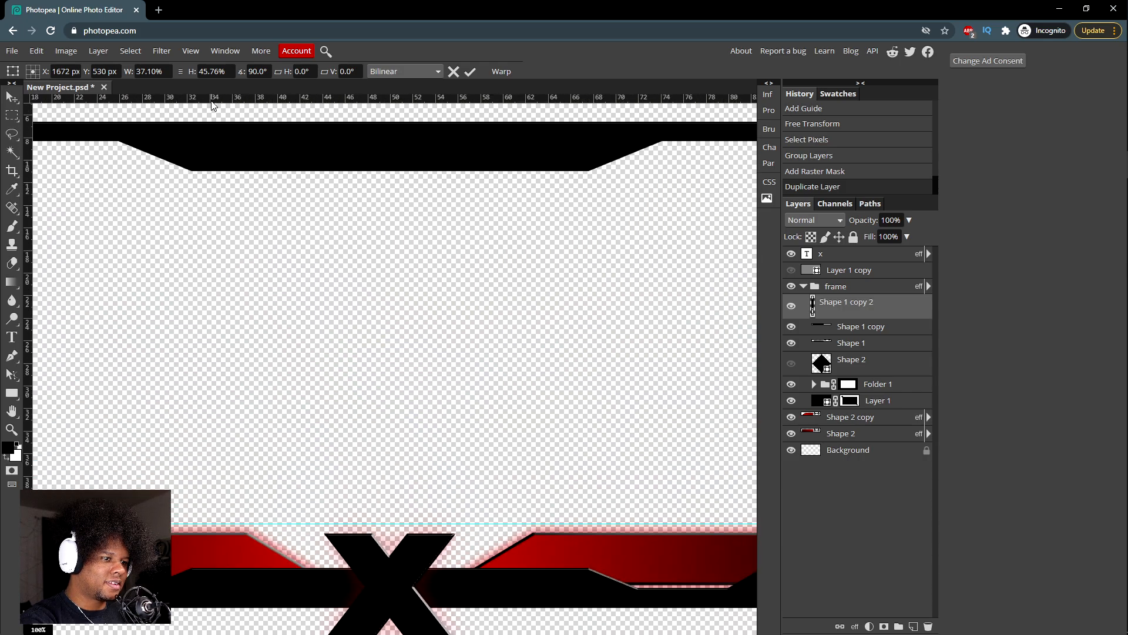
key(ctrl+minus)
key(ctrl+minus)
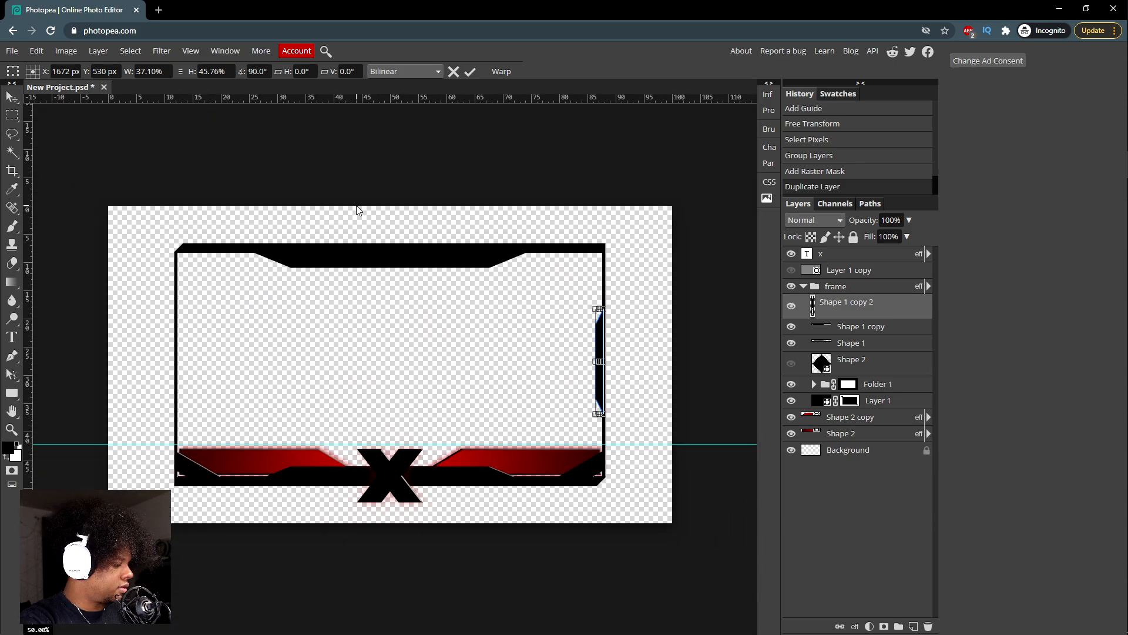
Step: Apply the right accent's transform and add a horizontal guide through the accent's vertical centre
key(Return)
key(u)
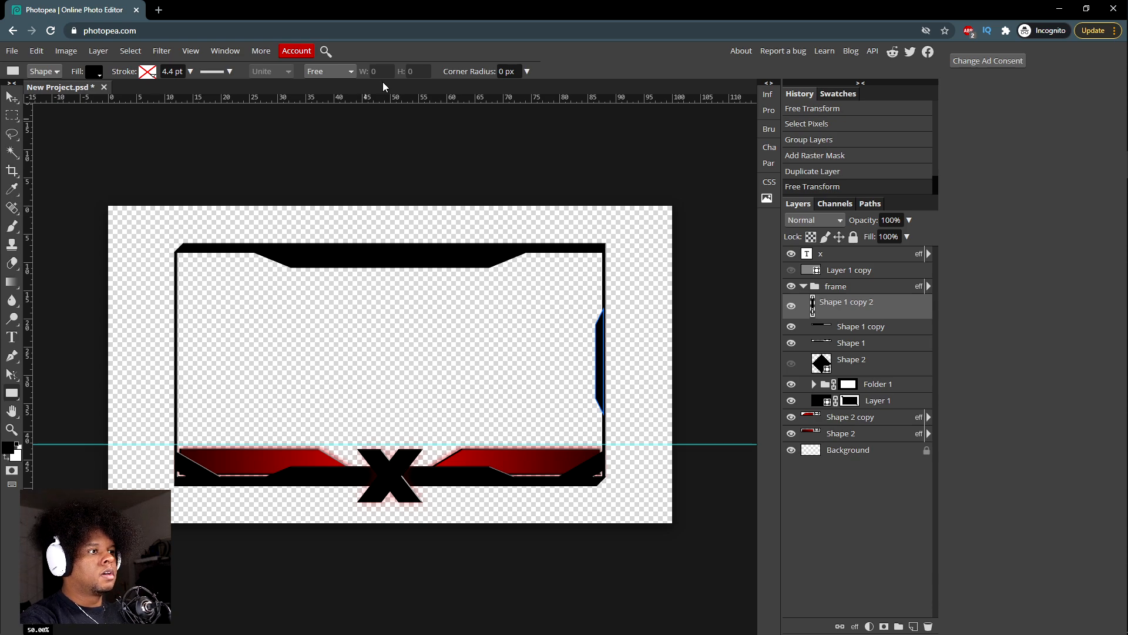
key(ctrl+t)
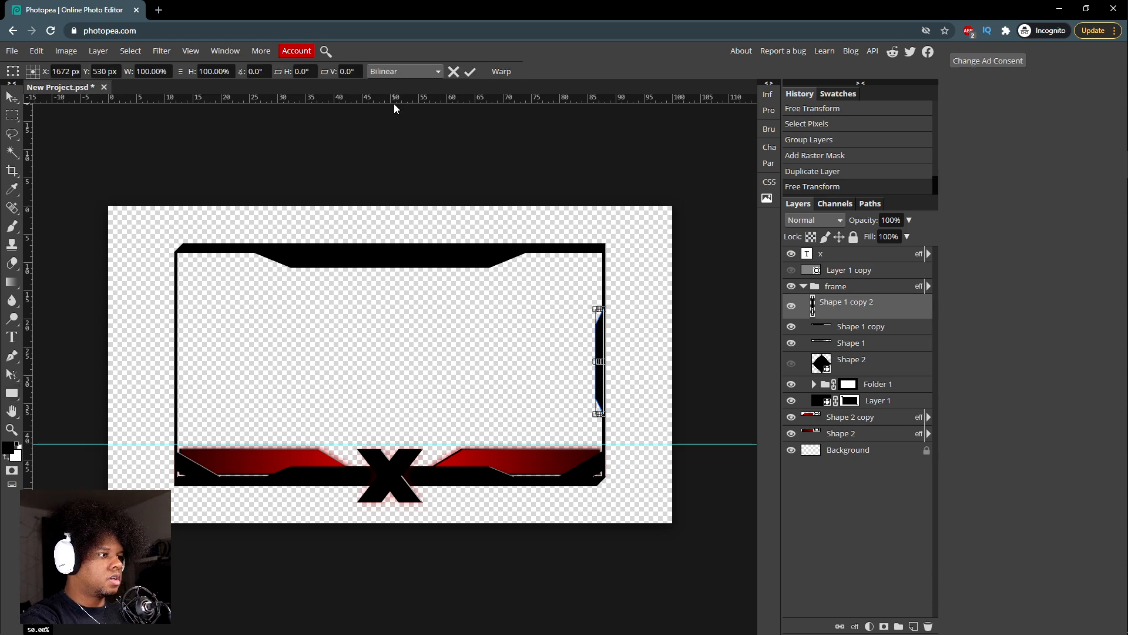
drag(351, 99, 361, 362)
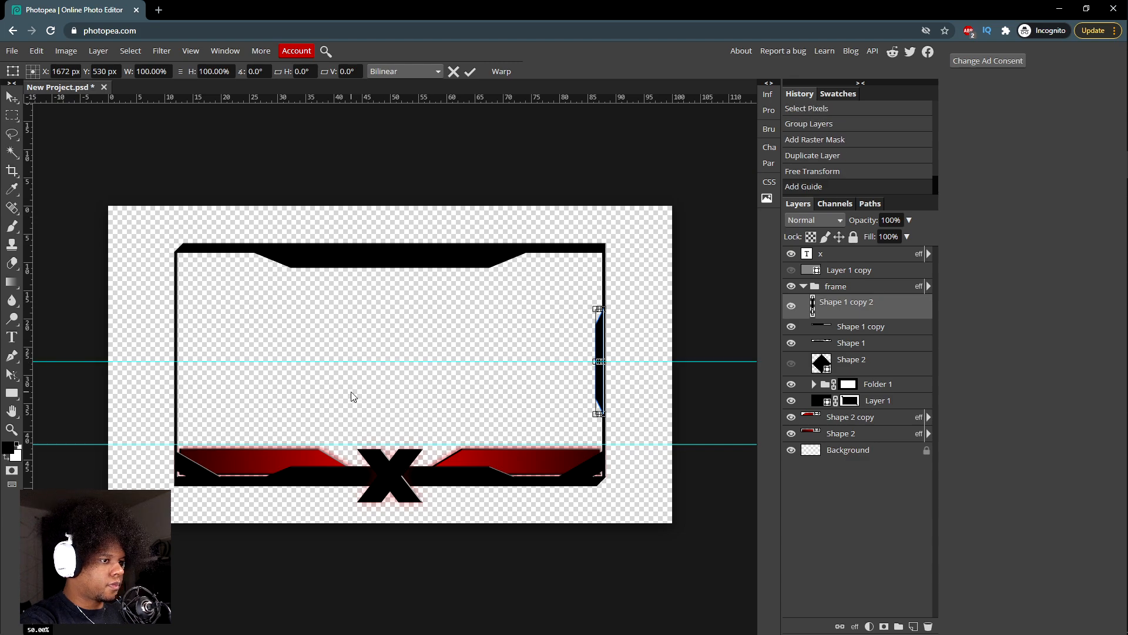
key(Return)
key(u)
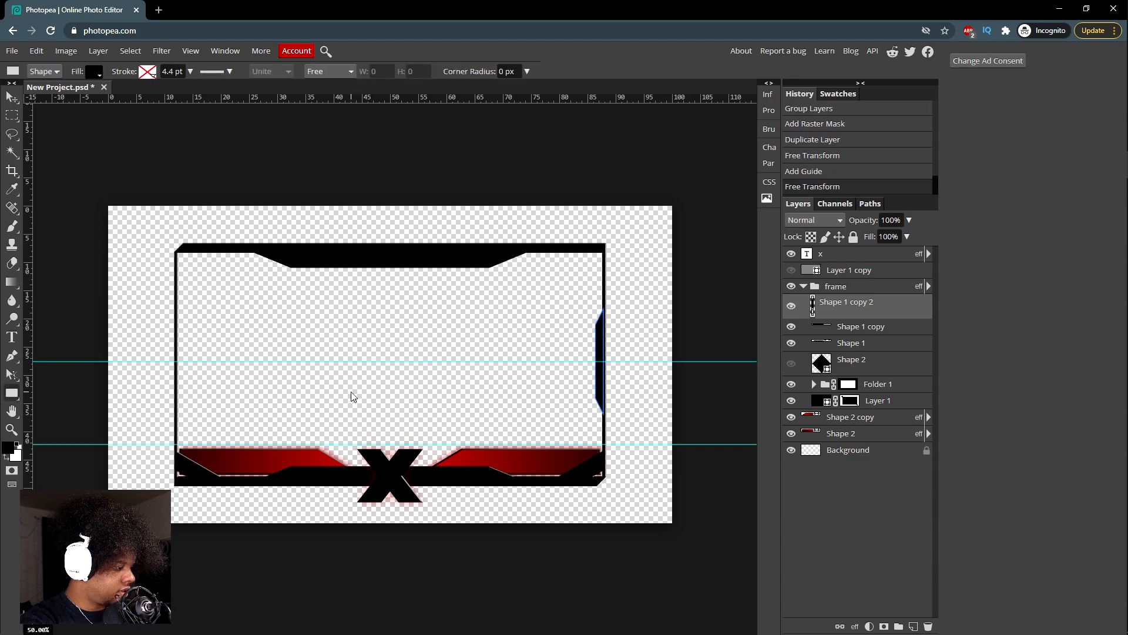
Step: Narrow the Shape 1 copy 2 accent on the frame's right side by moving its inner edge toward the frame
key(ctrl+plus)
key(ctrl+plus)
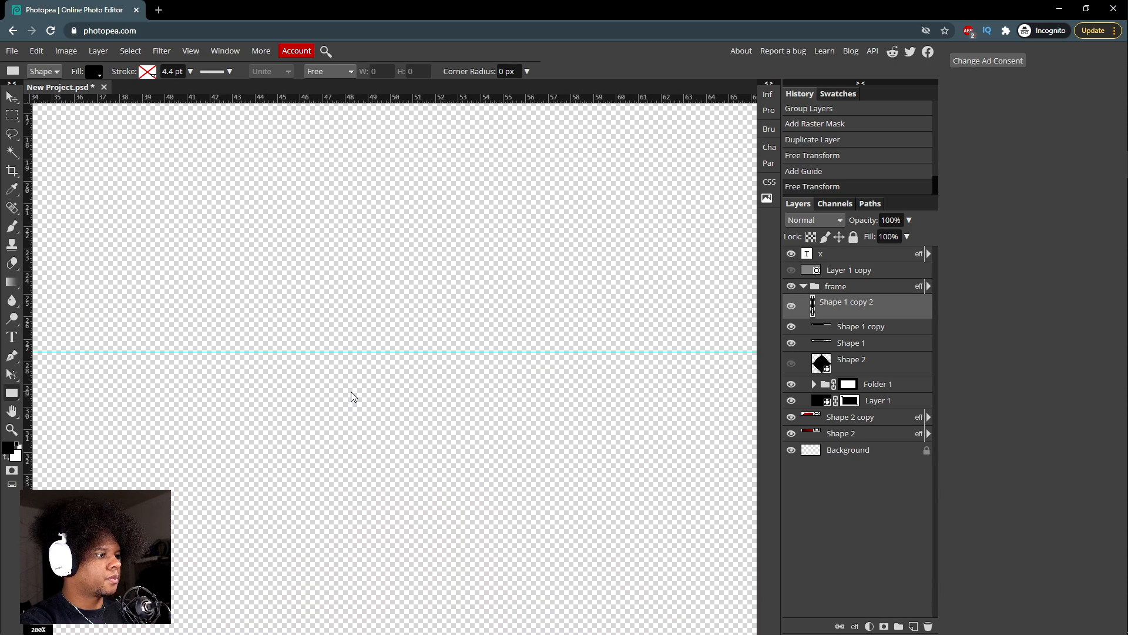
drag(660, 452, 378, 458)
drag(606, 421, 358, 421)
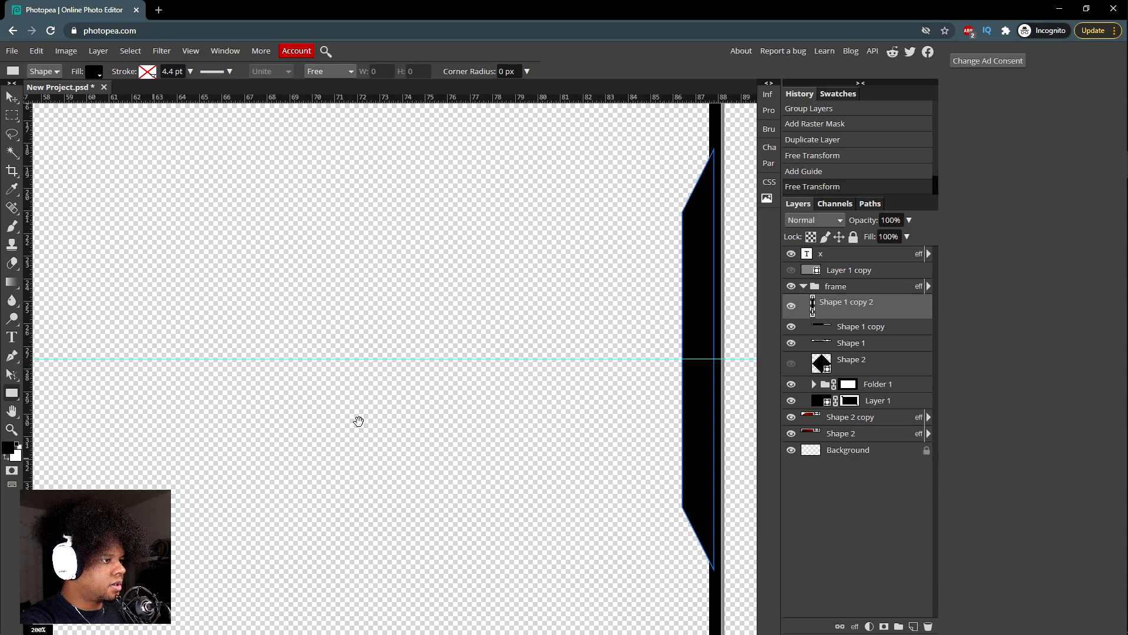
drag(538, 373, 249, 435)
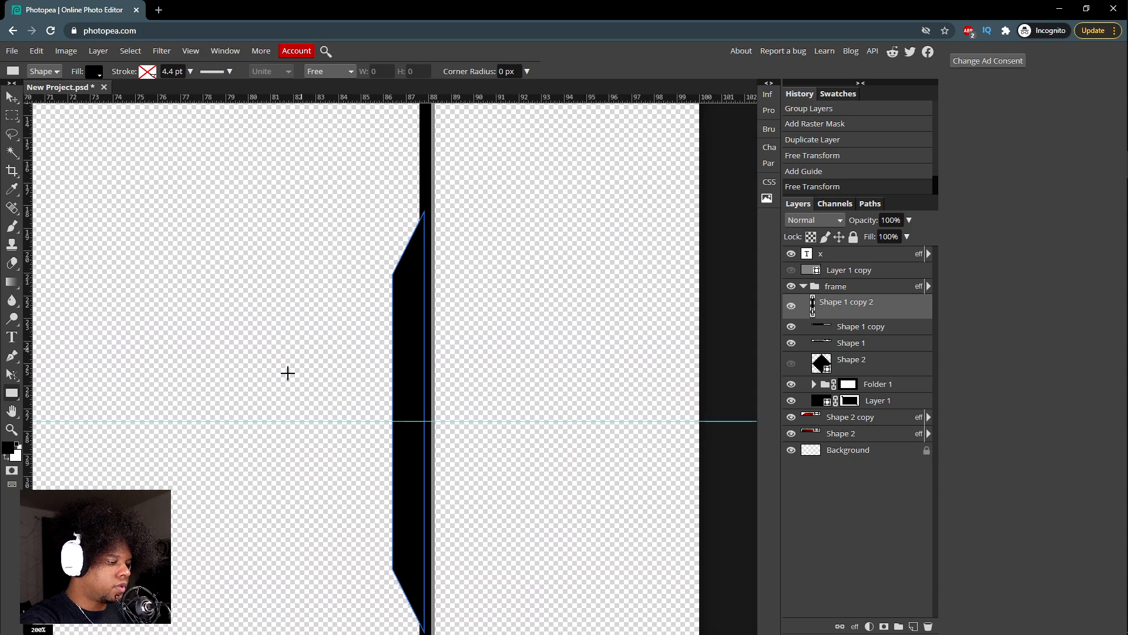
key(ctrl+t)
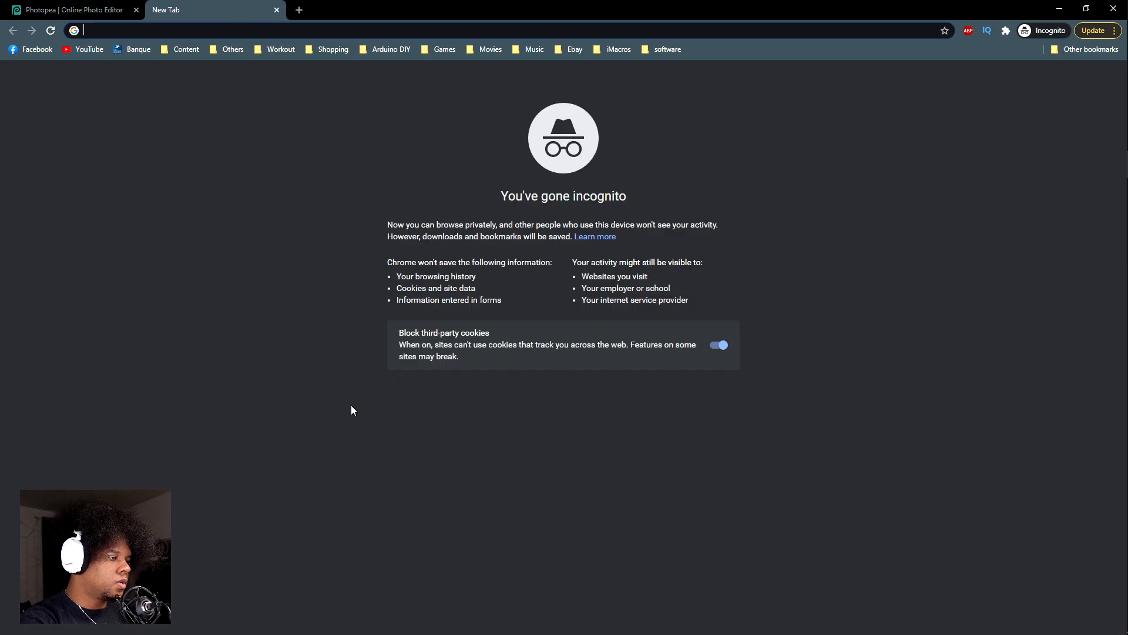
click(277, 10)
key(ctrl+alt+t)
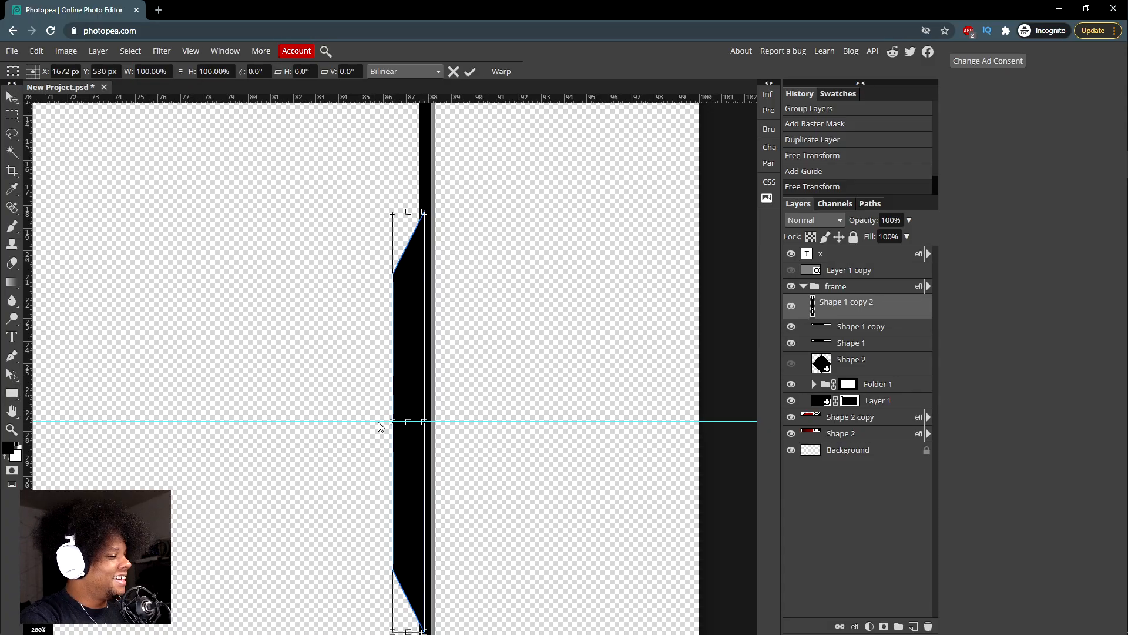
drag(392, 421, 404, 422)
key(Return)
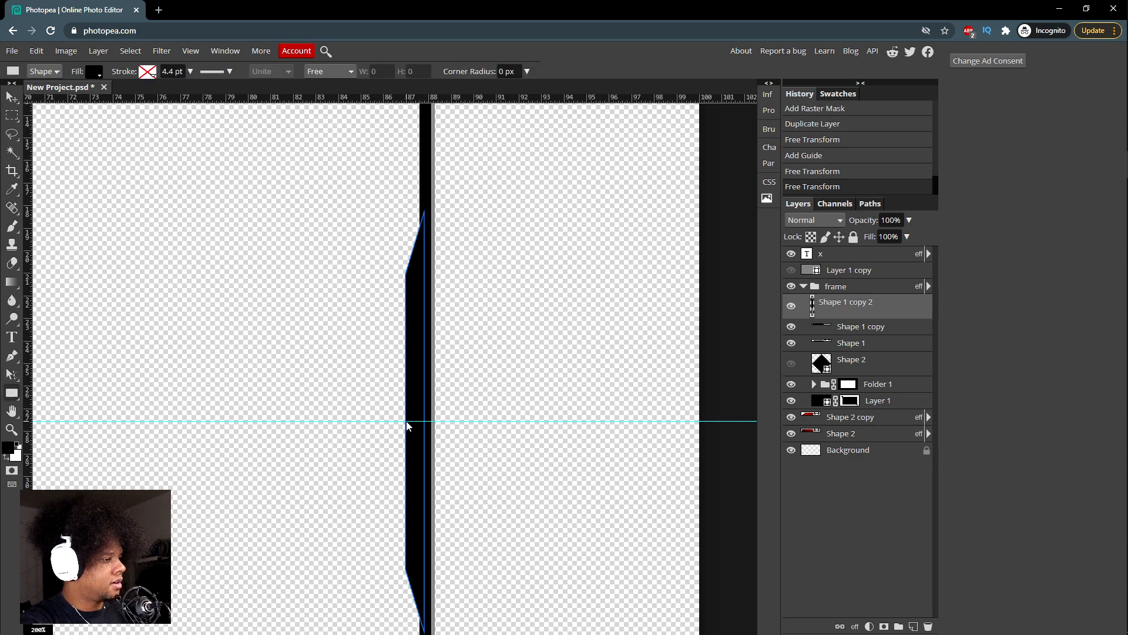
Step: Nudge the narrowed right accent 4 px left so its straight edge meets the frame's inner edge
key(ctrl+minus)
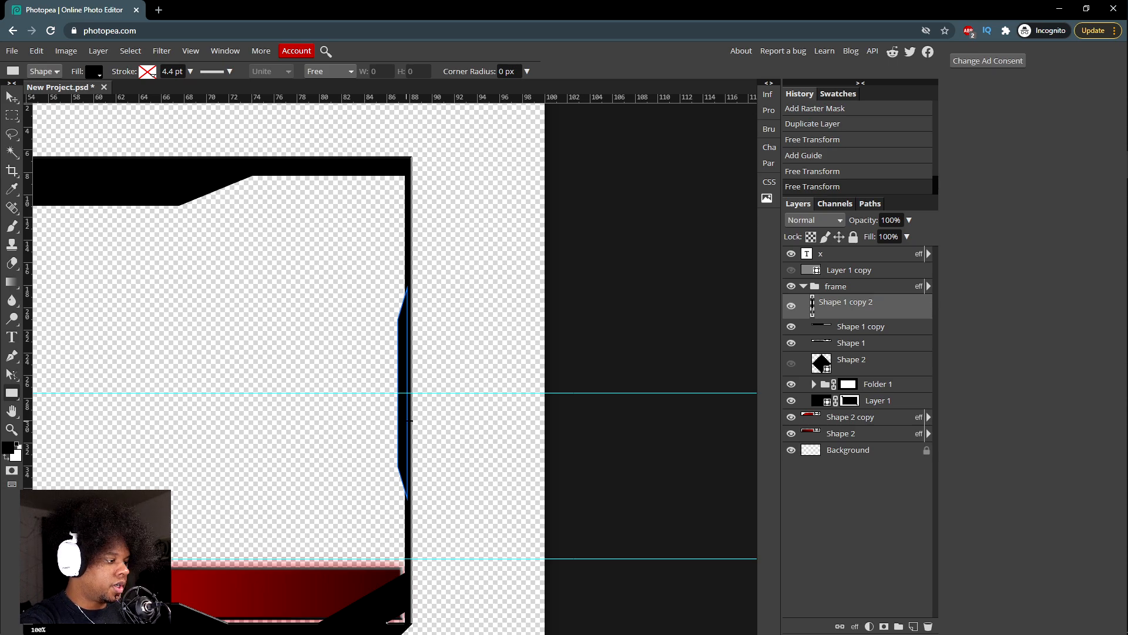
scroll(411, 421, up, 3)
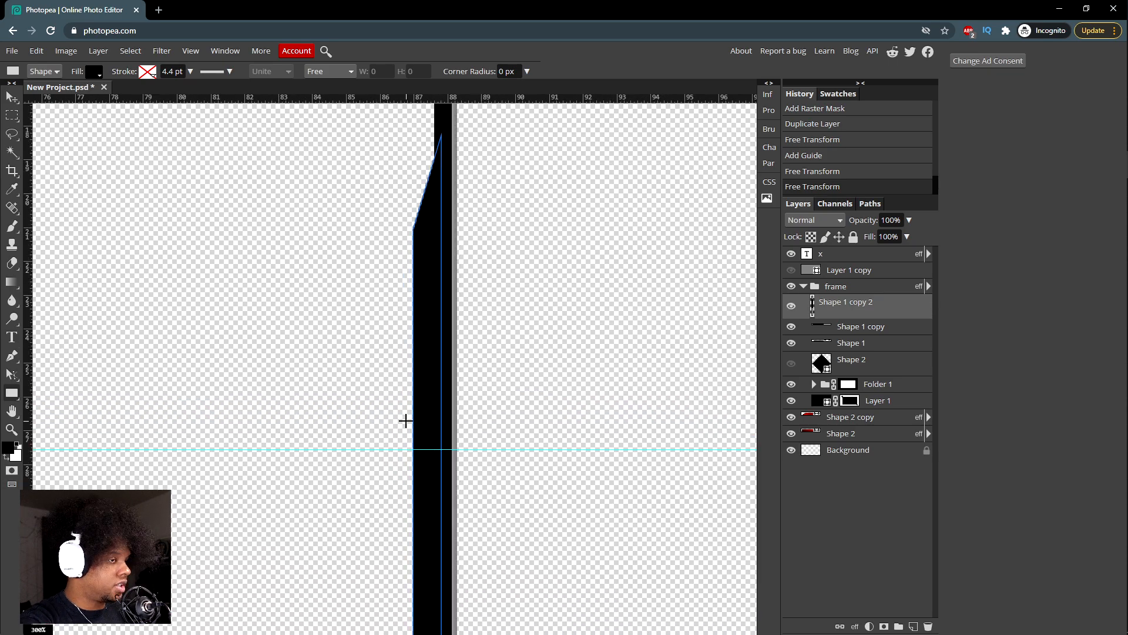
key(v)
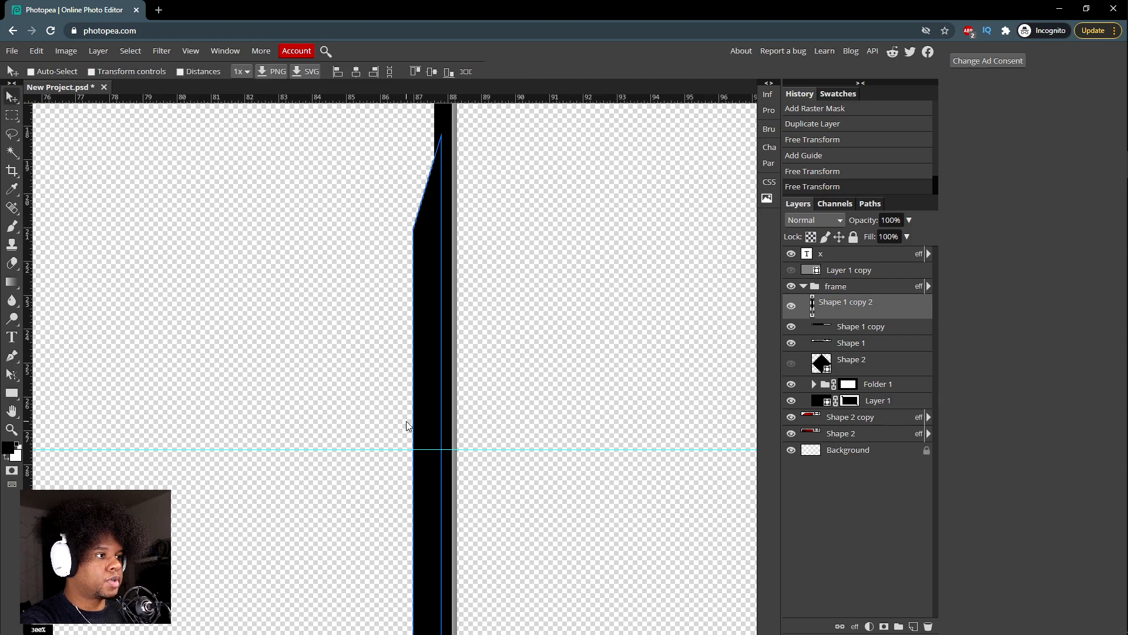
key(Left)
key(Left)
key(Left)
key(Left)
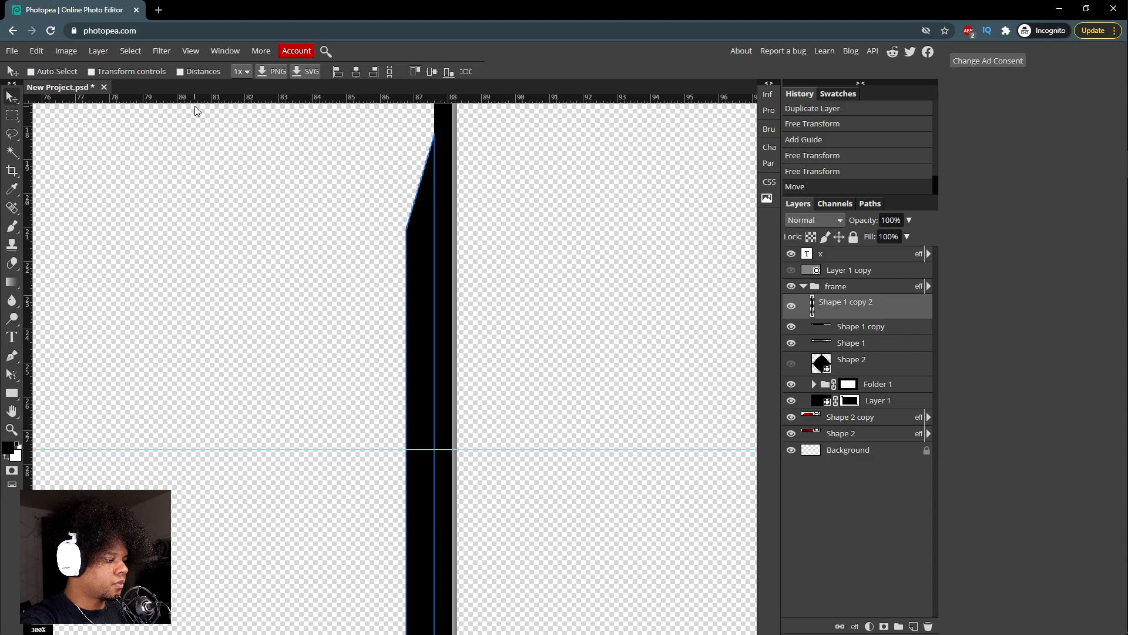
Step: Duplicate the Shape 1 copy 2 accent and flip the duplicate both vertically and horizontally
key(ctrl+minus)
key(ctrl+minus)
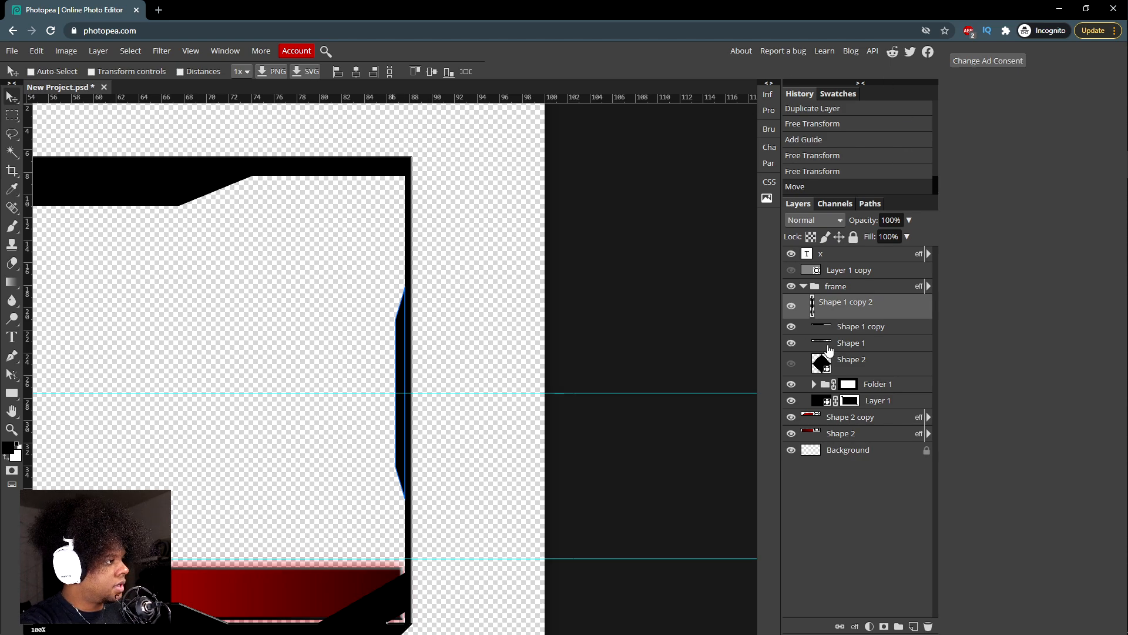
key(ctrl+j)
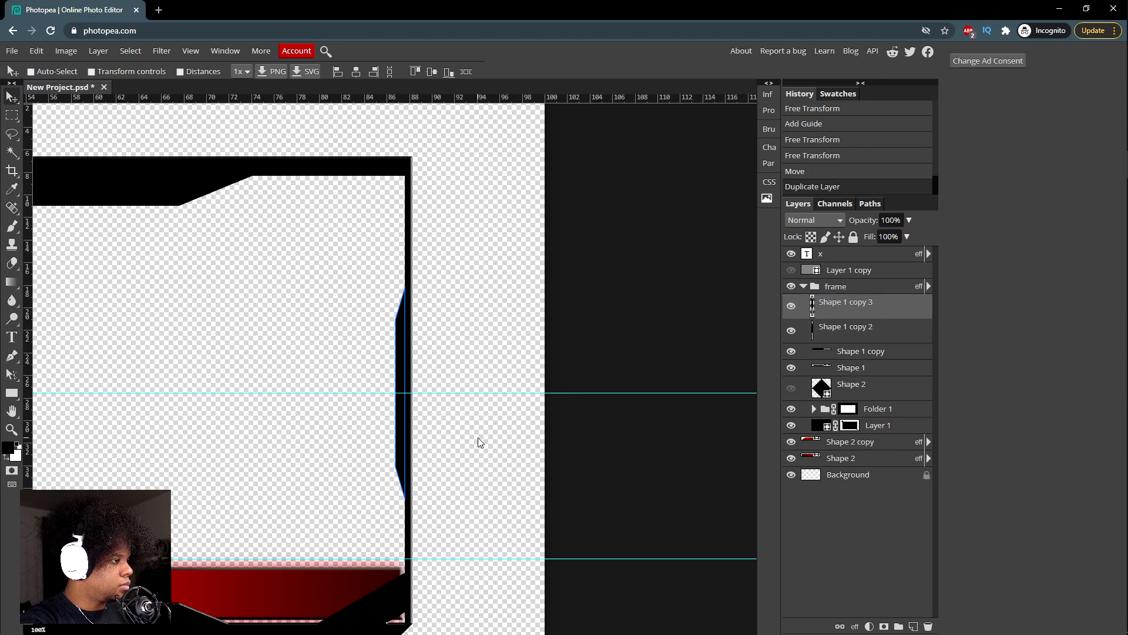
key(ctrl+t)
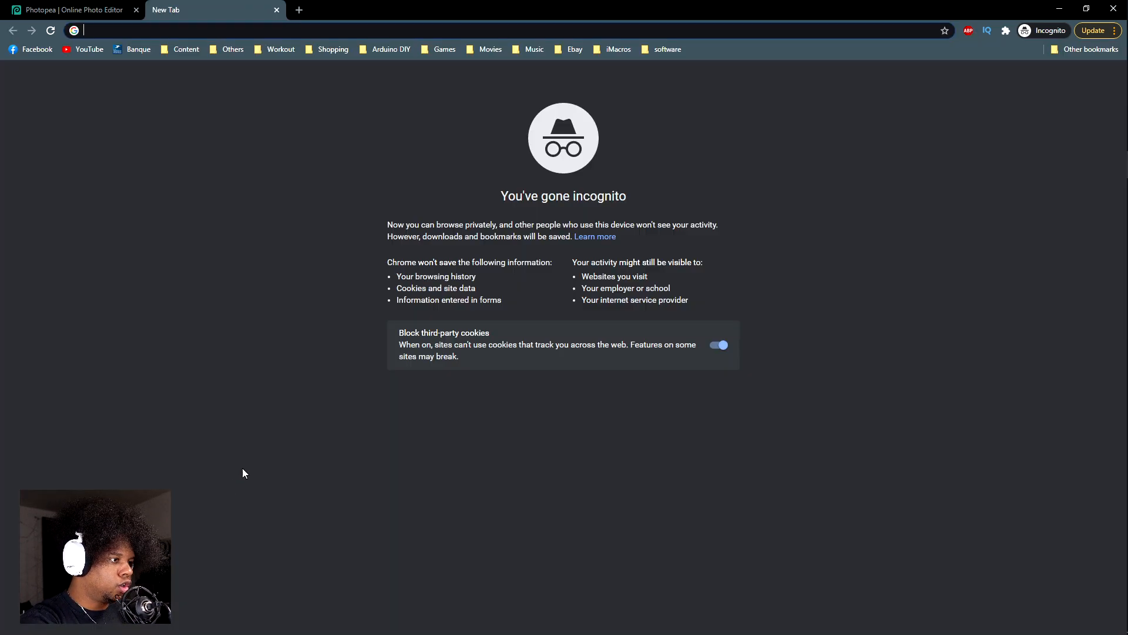
click(280, 15)
key(ctrl+t)
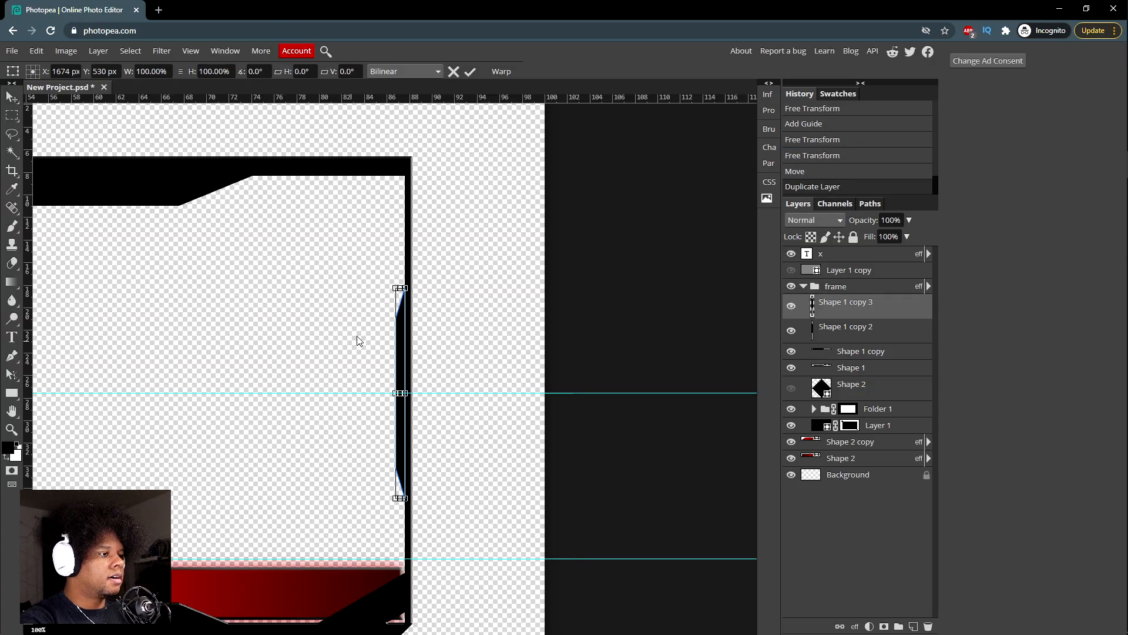
right_click(402, 340)
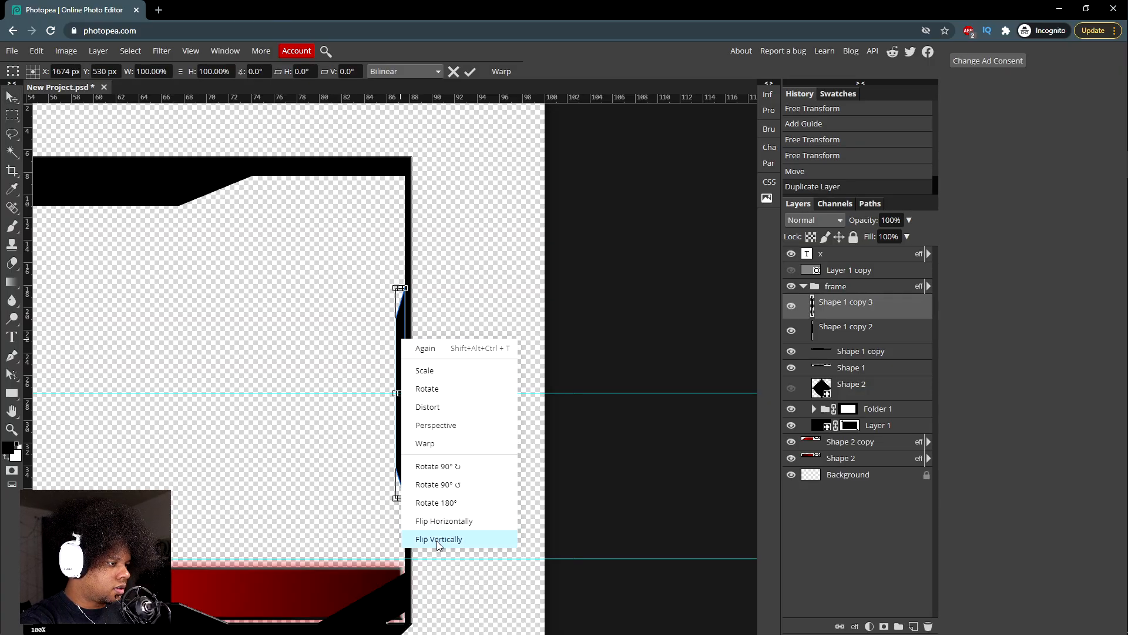
click(437, 539)
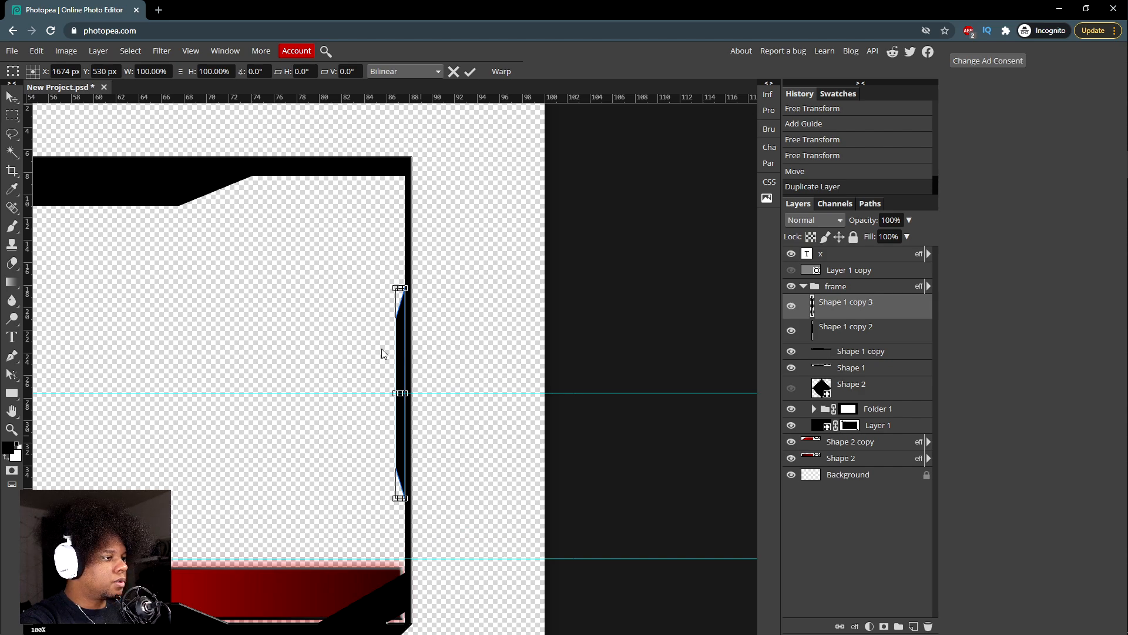
right_click(399, 338)
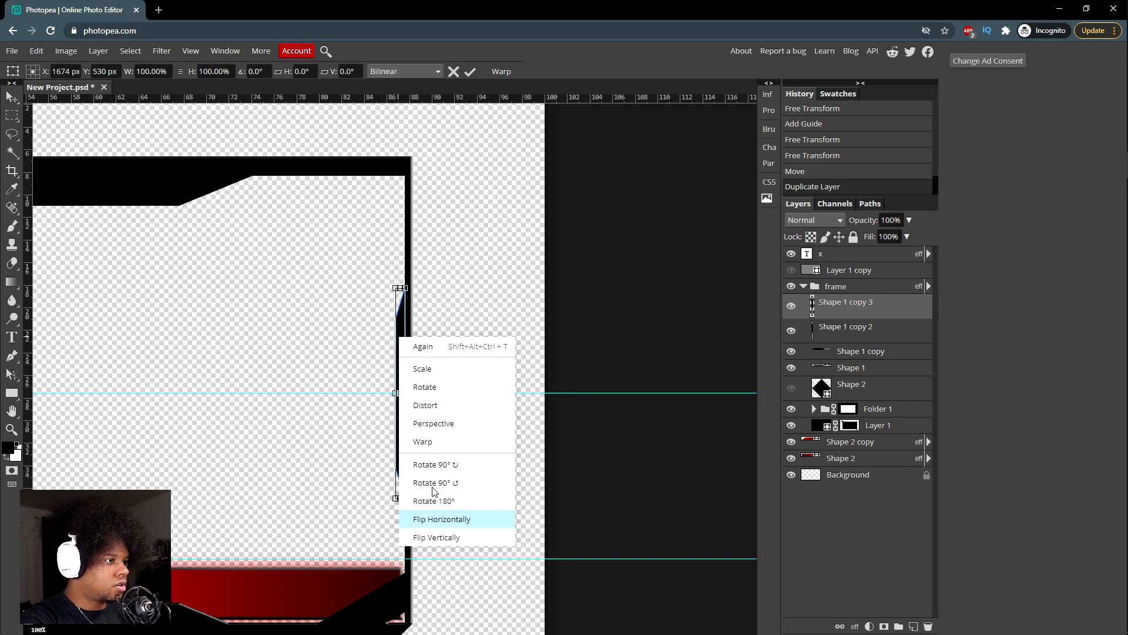
click(438, 519)
Step: Move the flipped duplicate across to the frame's left inner edge, at X 243 px and about Y 540 px
drag(245, 500, 567, 441)
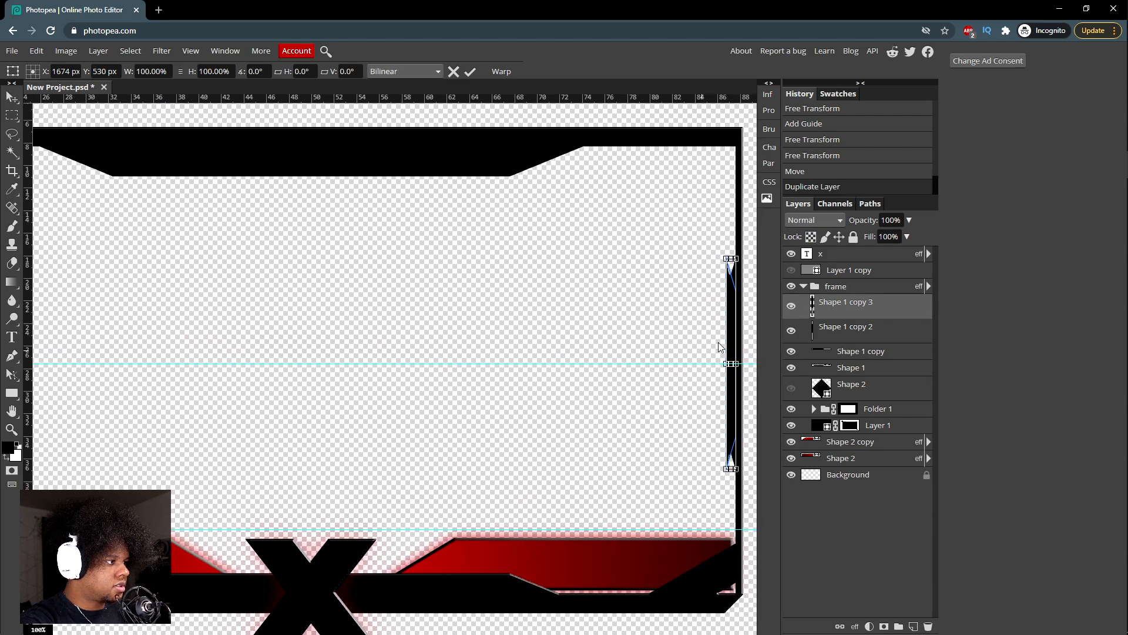
drag(502, 344, 84, 343)
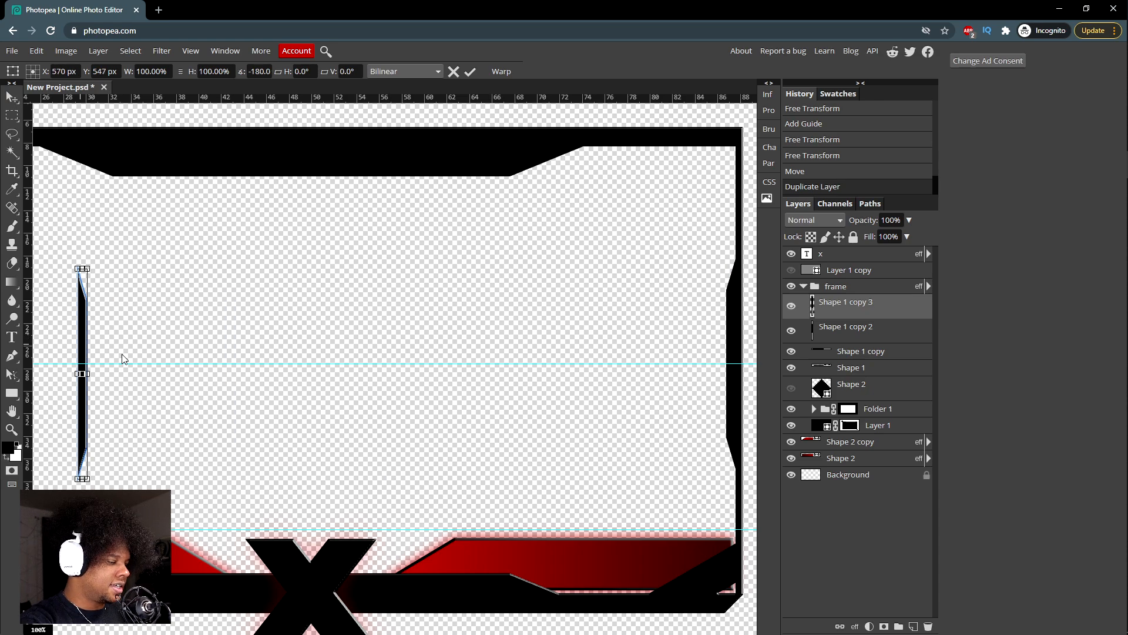
drag(231, 384, 621, 402)
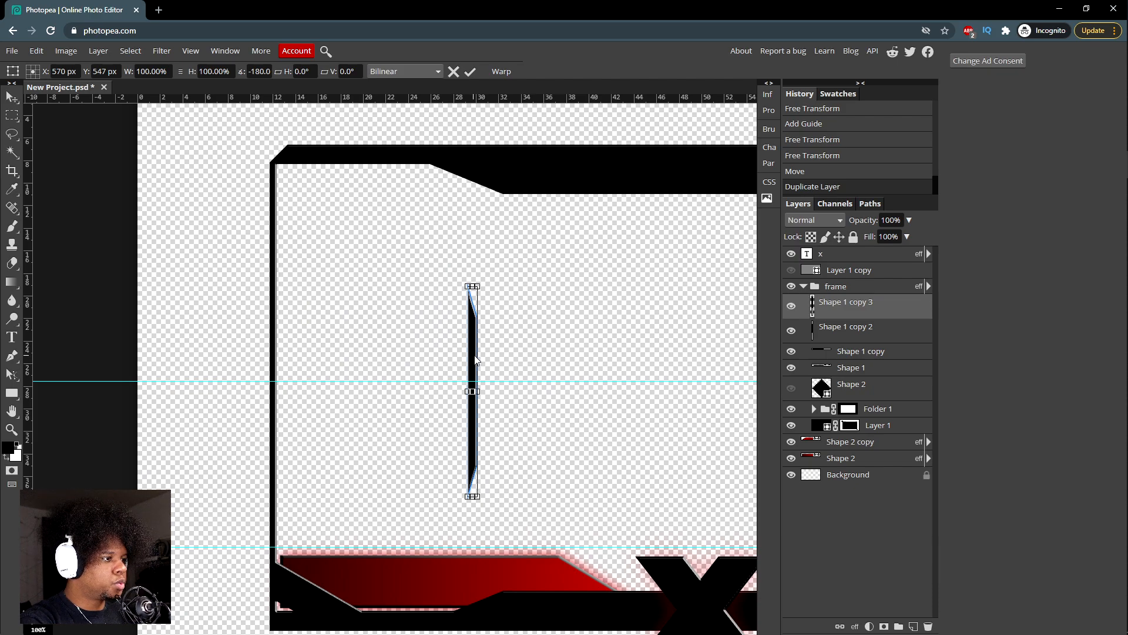
key(Left)
drag(354, 355, 279, 357)
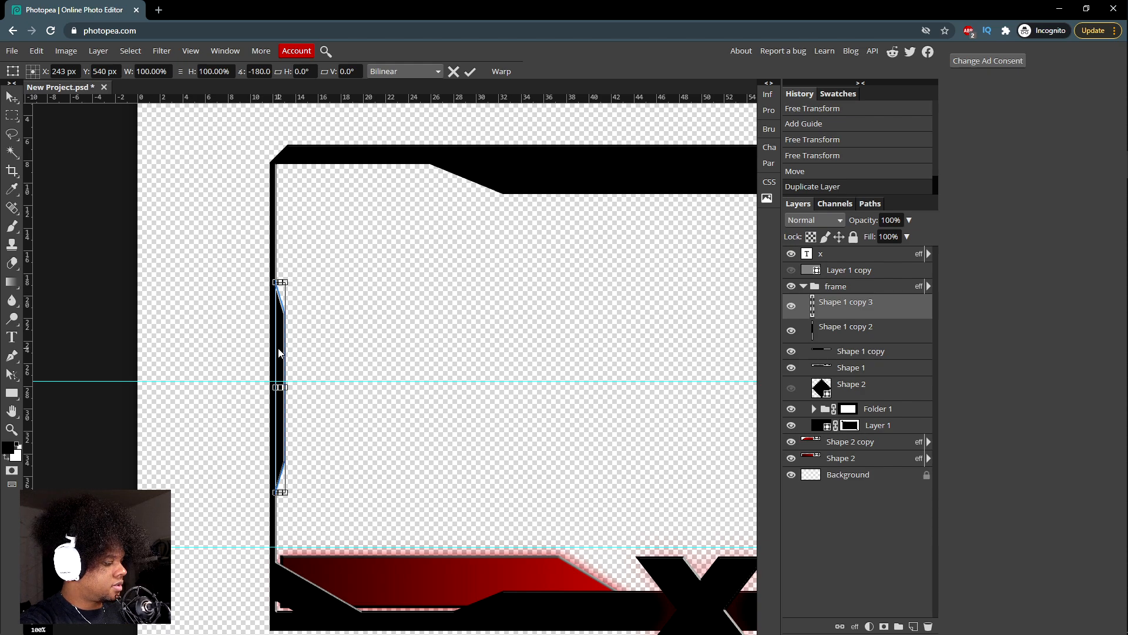
Step: Nudge the left accent up to Y 529 px, centred on the horizontal guide, and apply the transform
key(Up)
key(Up)
key(Up)
key(Up)
key(Up)
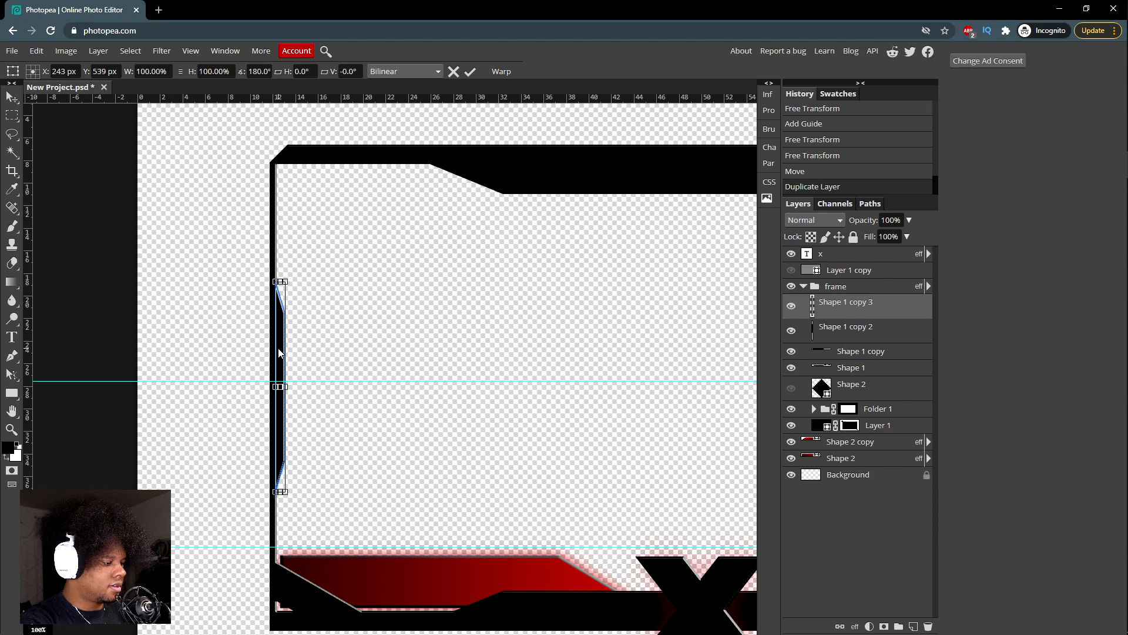
key(ctrl+plus)
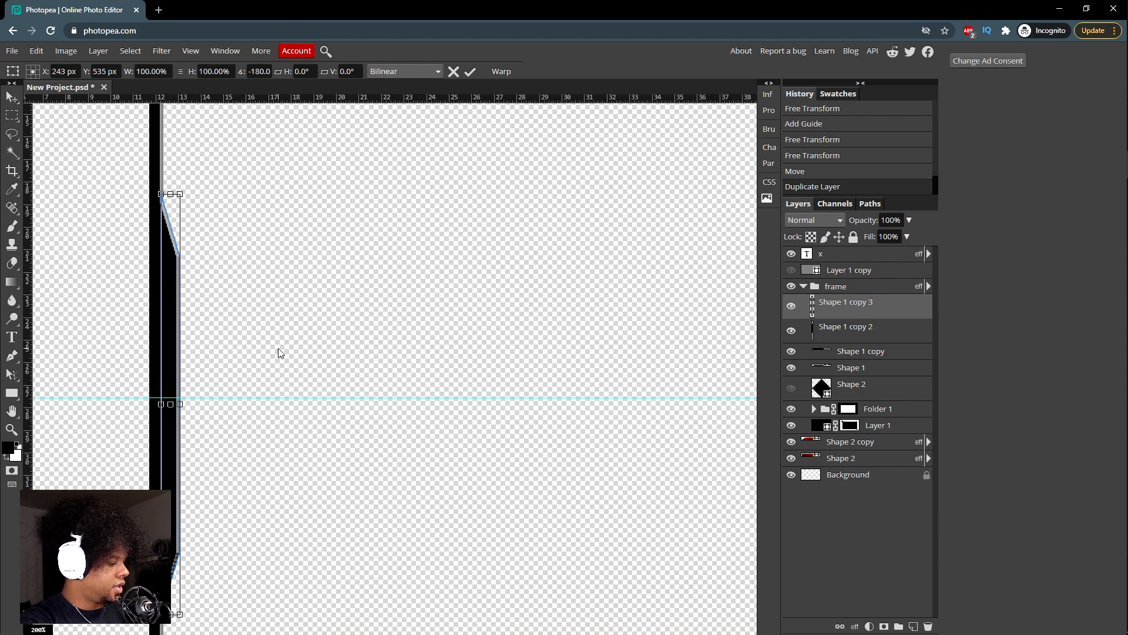
key(Up)
key(Up)
key(Up)
key(Up)
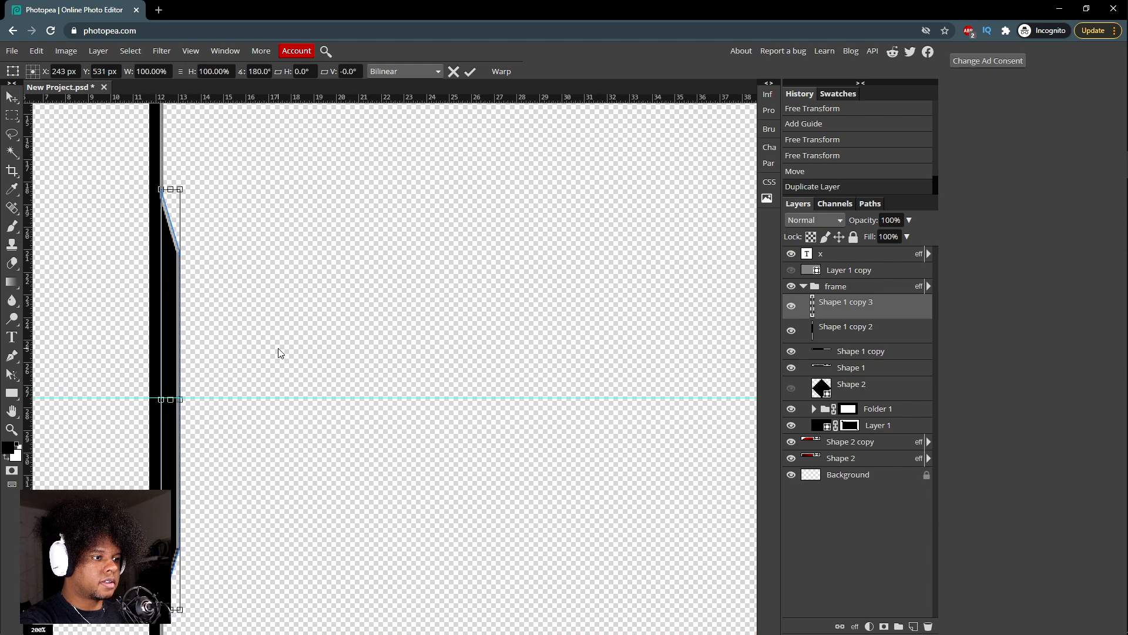
key(Up)
key(Up)
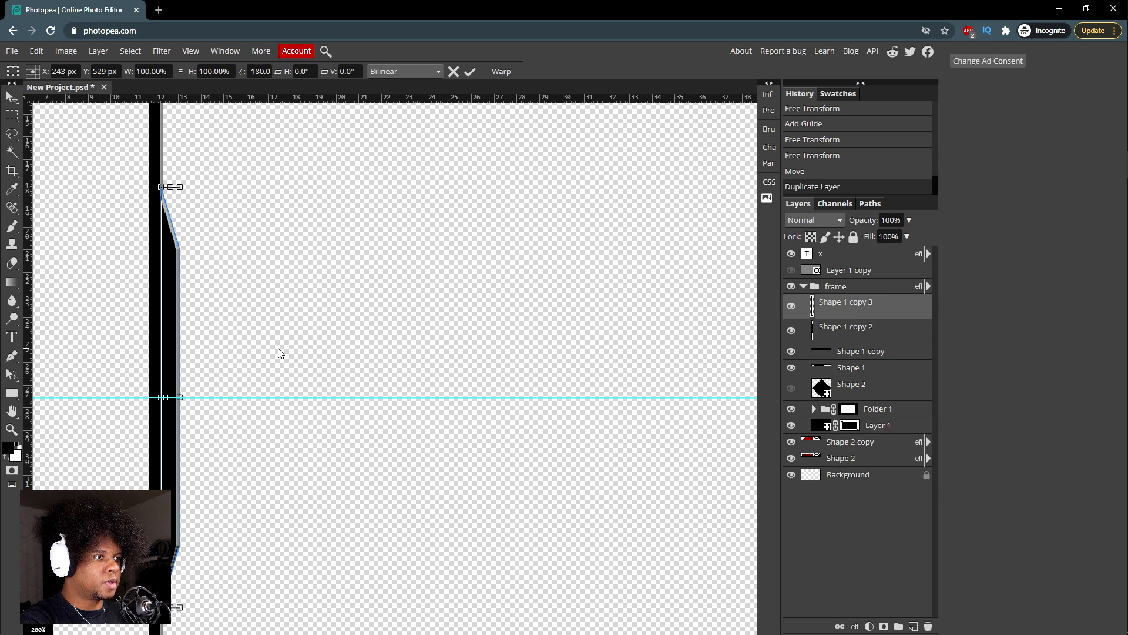
key(Left)
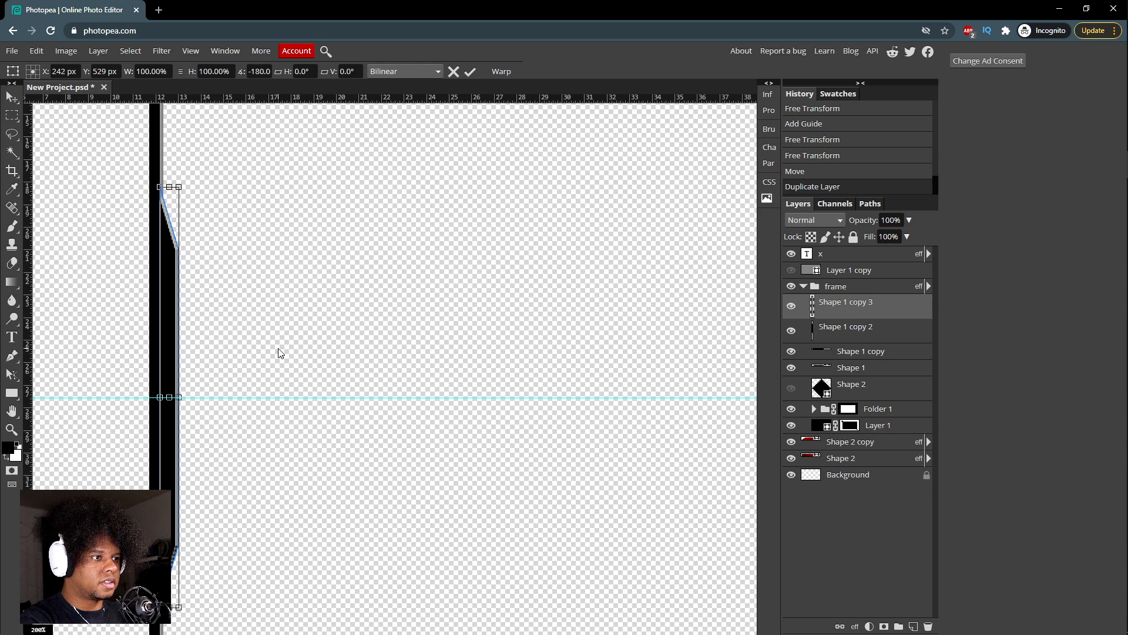
key(Right)
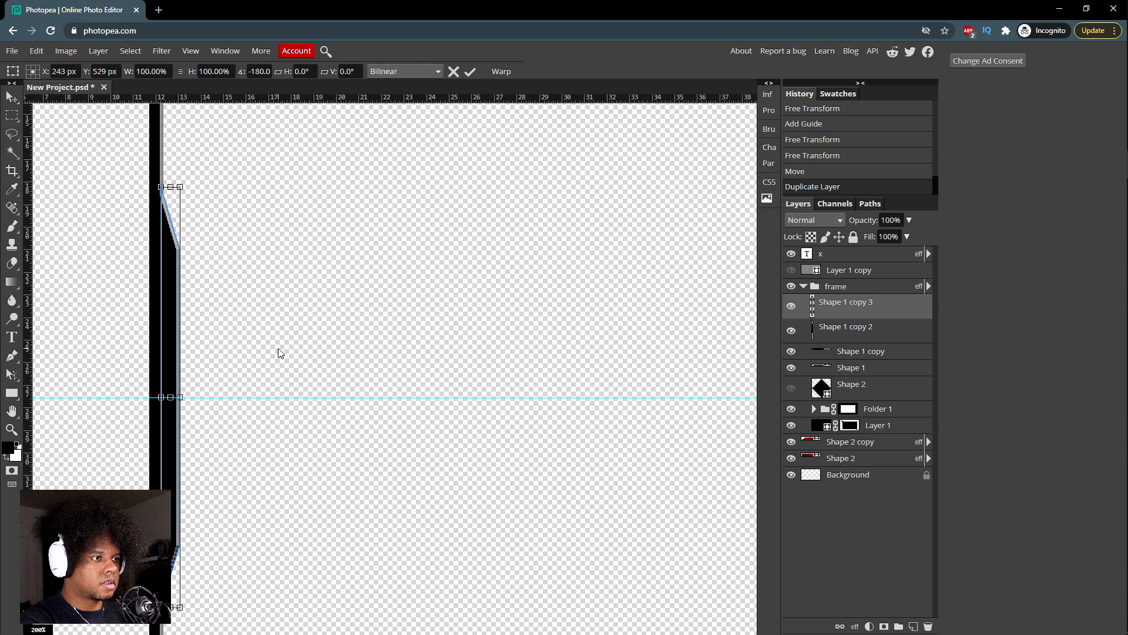
key(Return)
Step: Select the Background layer and collapse the frame folder
click(870, 475)
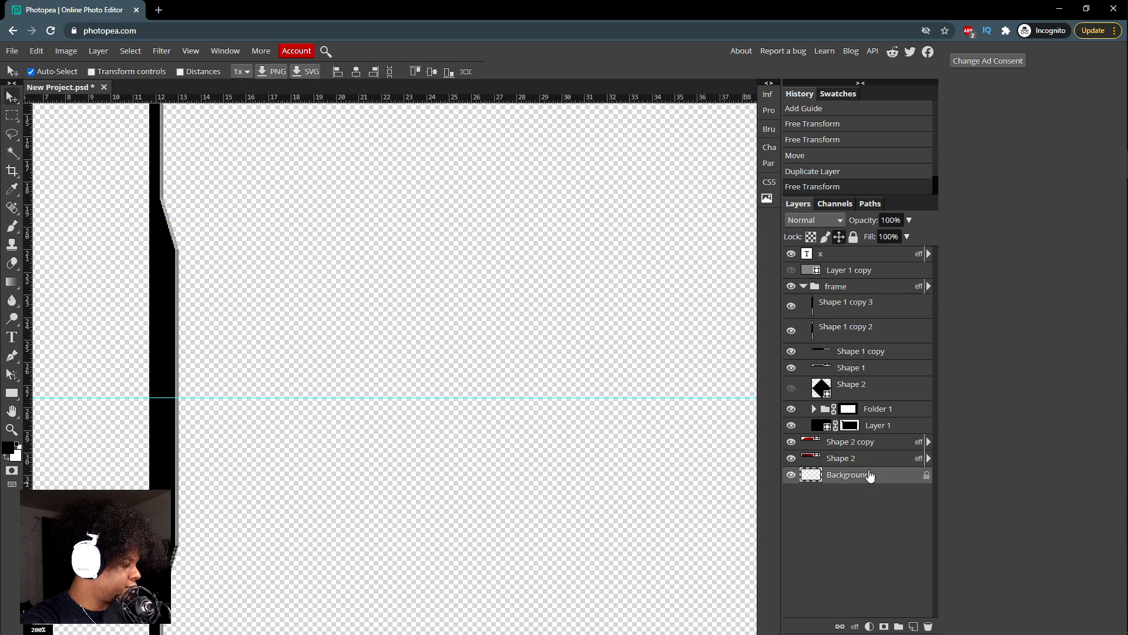
key(ctrl+minus)
key(ctrl+minus)
key(ctrl+minus)
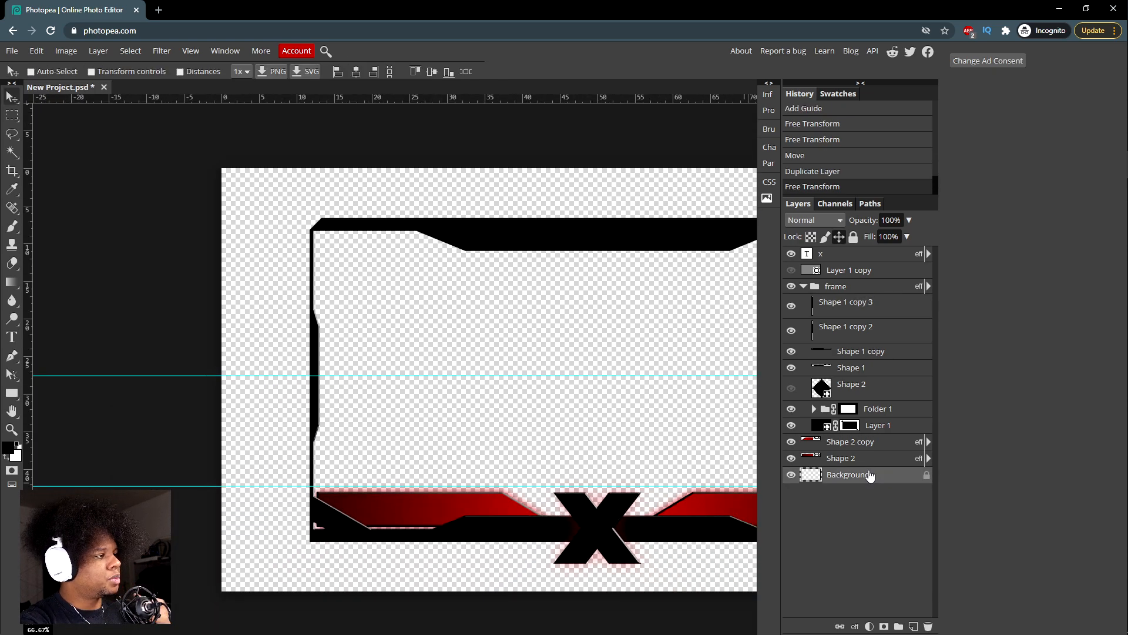
click(804, 286)
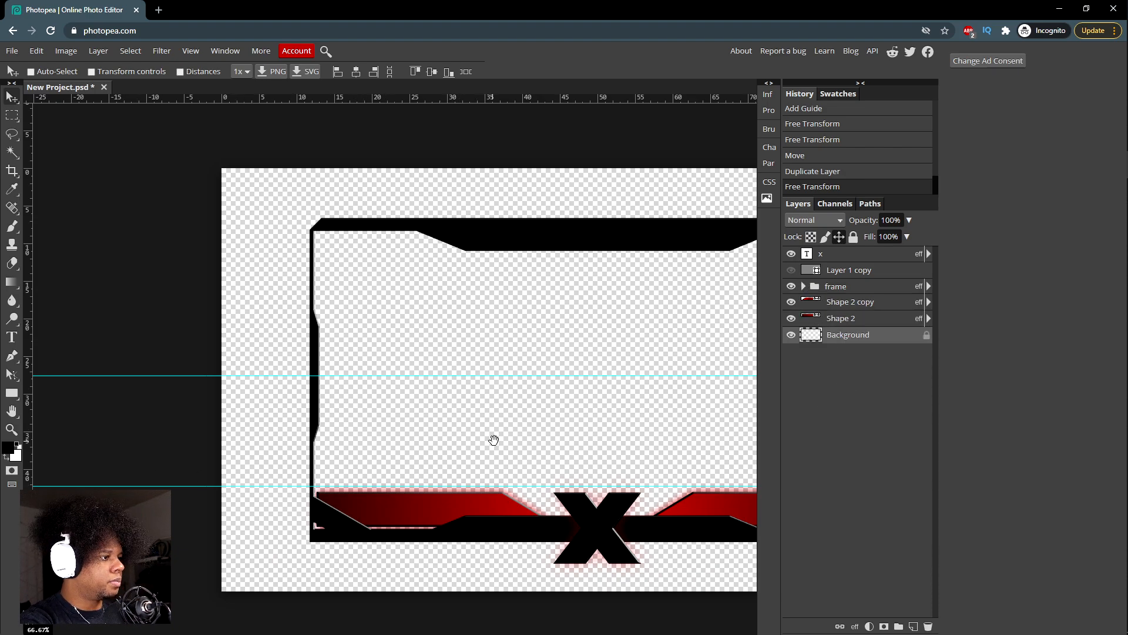
drag(494, 439, 295, 453)
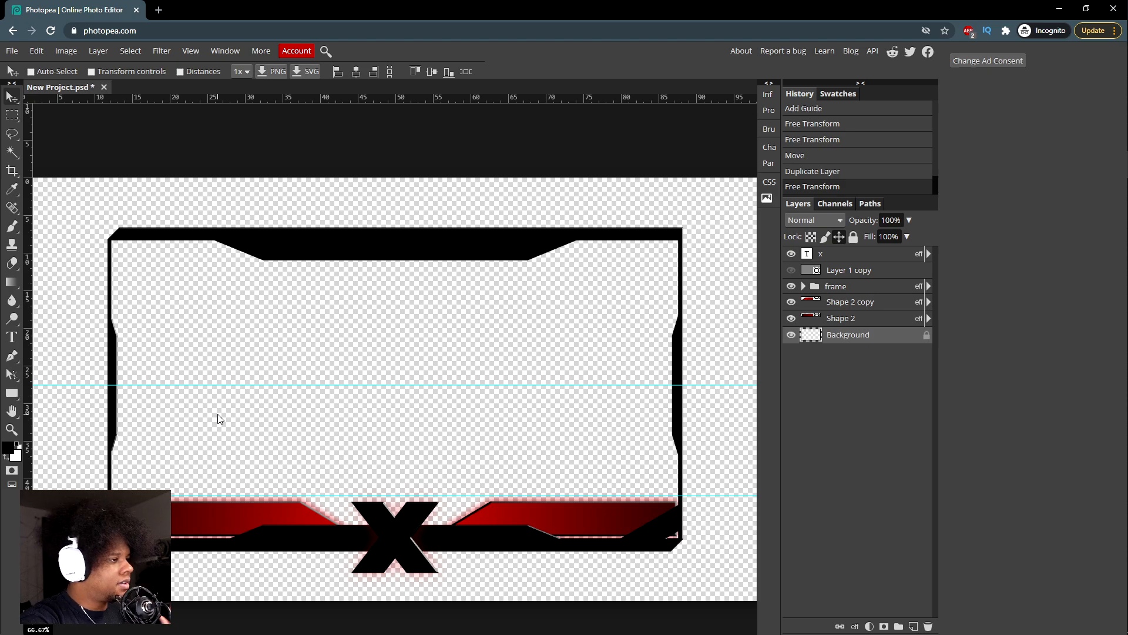
Step: Activate the Brush tool and choose the 20 px square brush preset
click(13, 228)
right_click(363, 349)
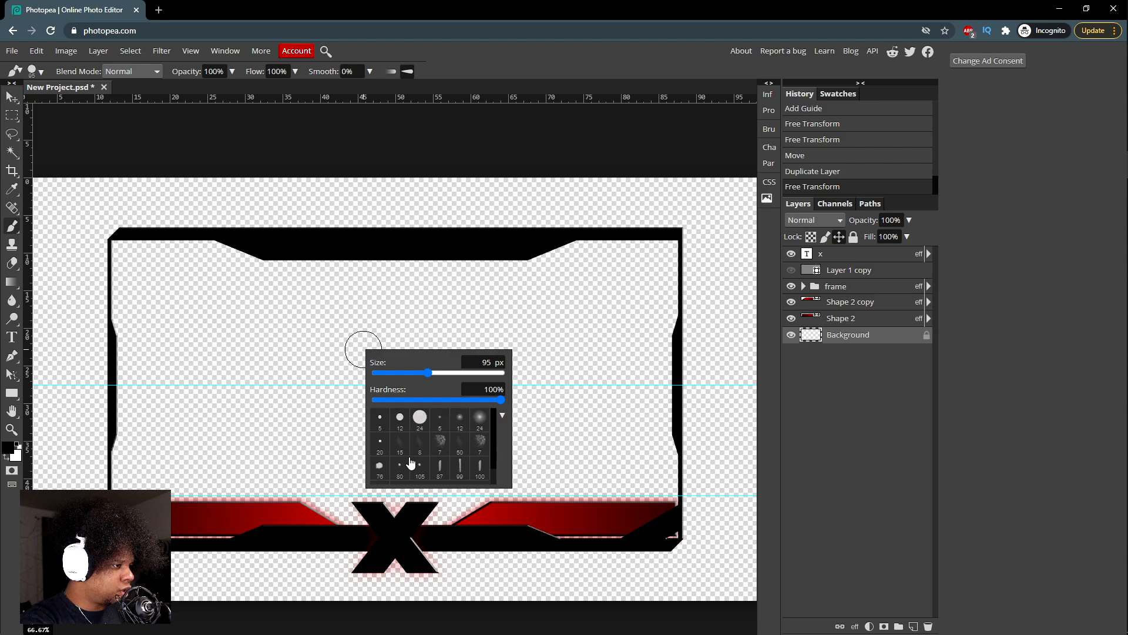
scroll(475, 453, down, 1)
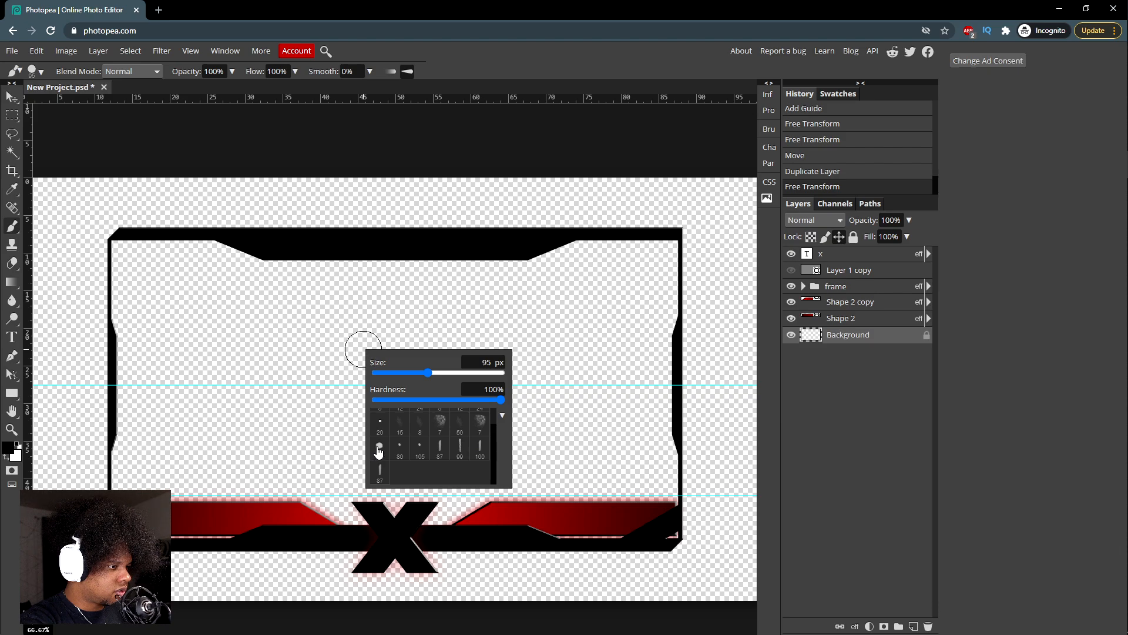
scroll(378, 452, up, 1)
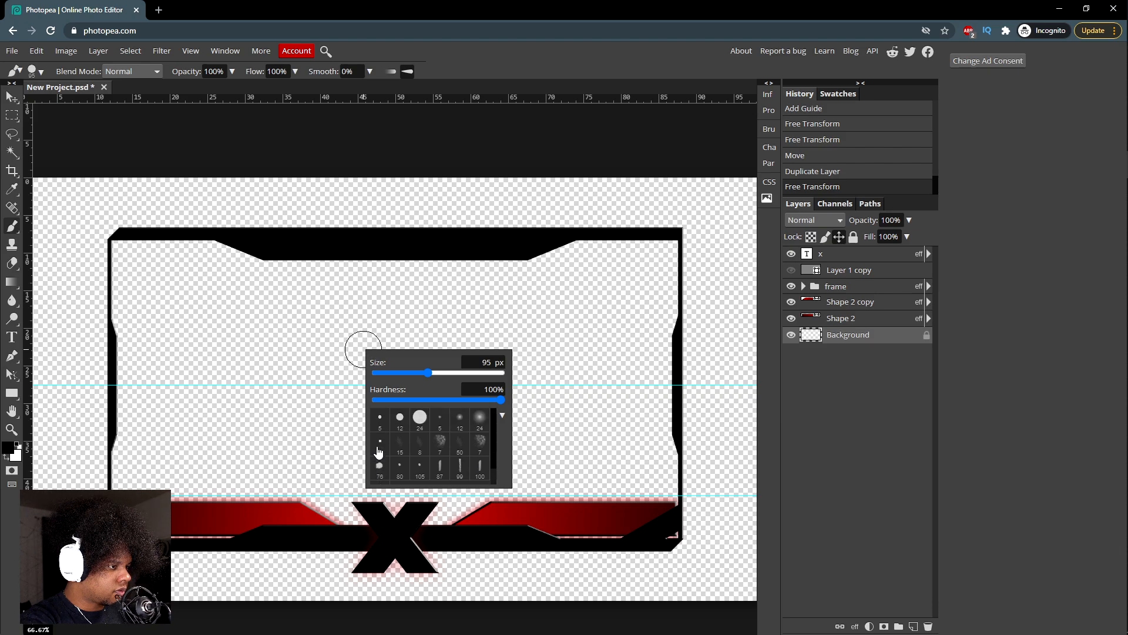
click(379, 450)
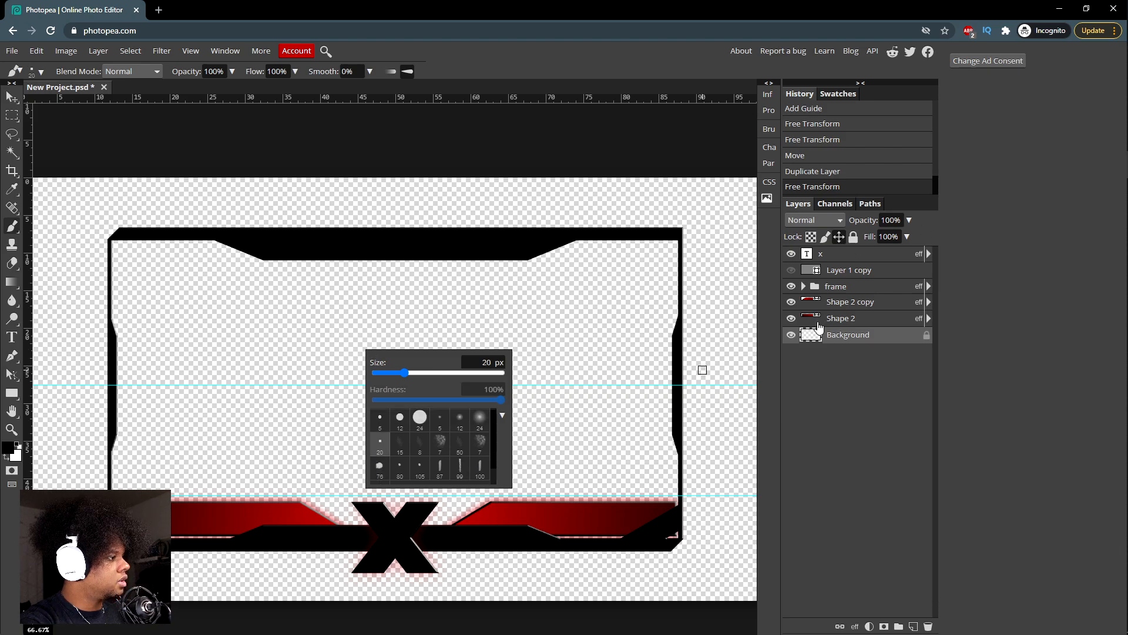
Step: Add a new empty layer and move it to the top of the layer stack, above the x text layer
click(914, 627)
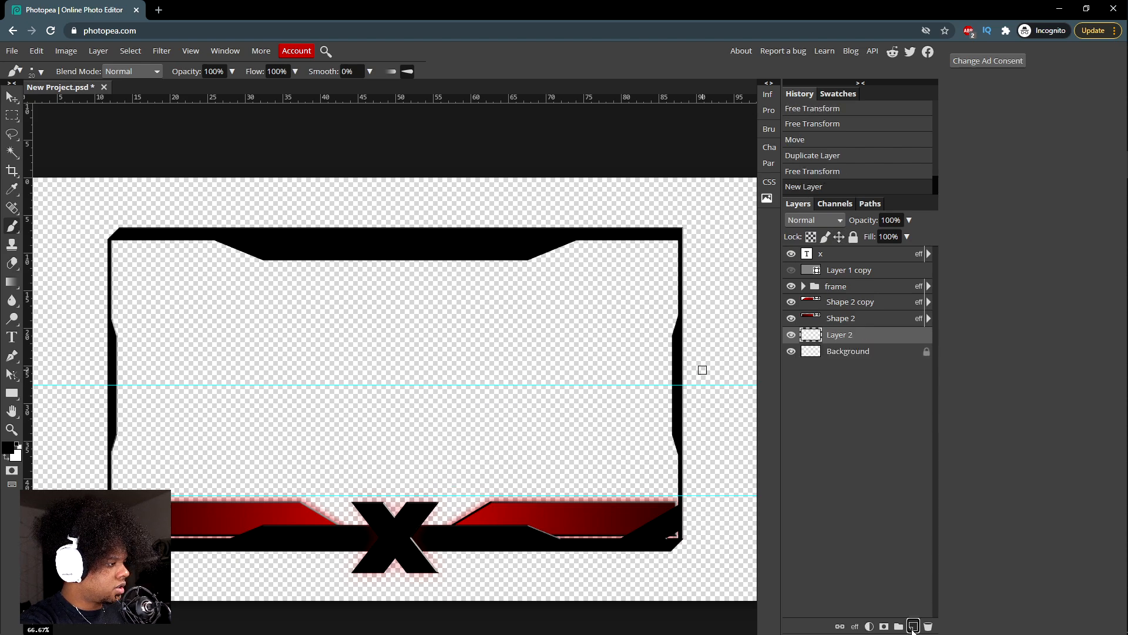
drag(849, 335, 852, 257)
key(ctrl+minus)
key(ctrl+minus)
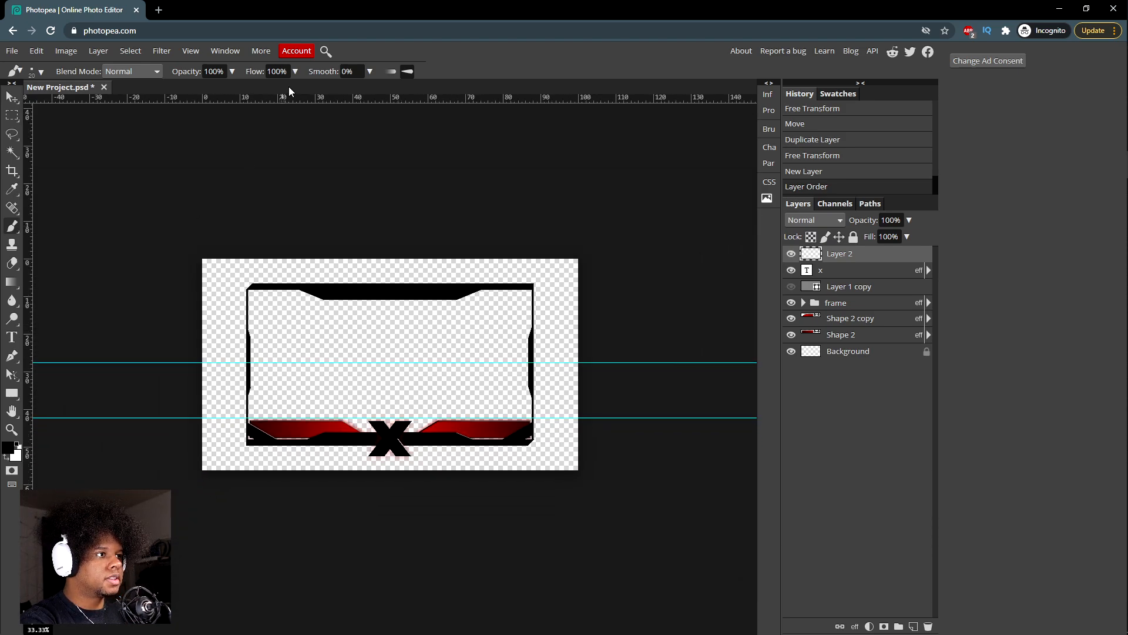
Step: Set the foreground colour to pure red, hex ff0000
click(10, 450)
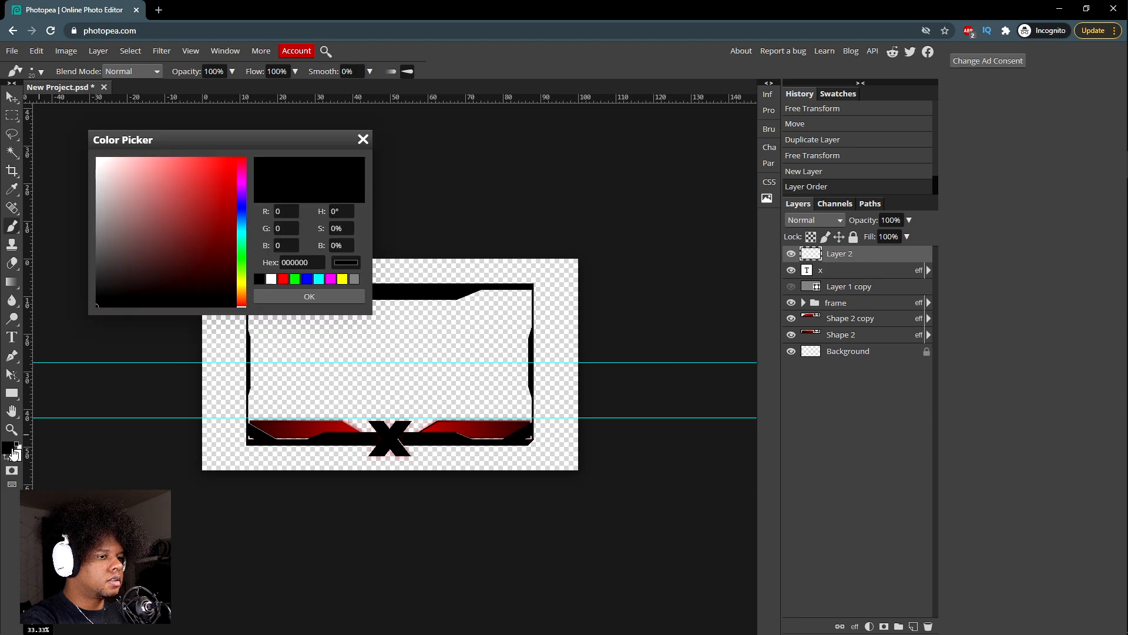
drag(223, 167, 247, 118)
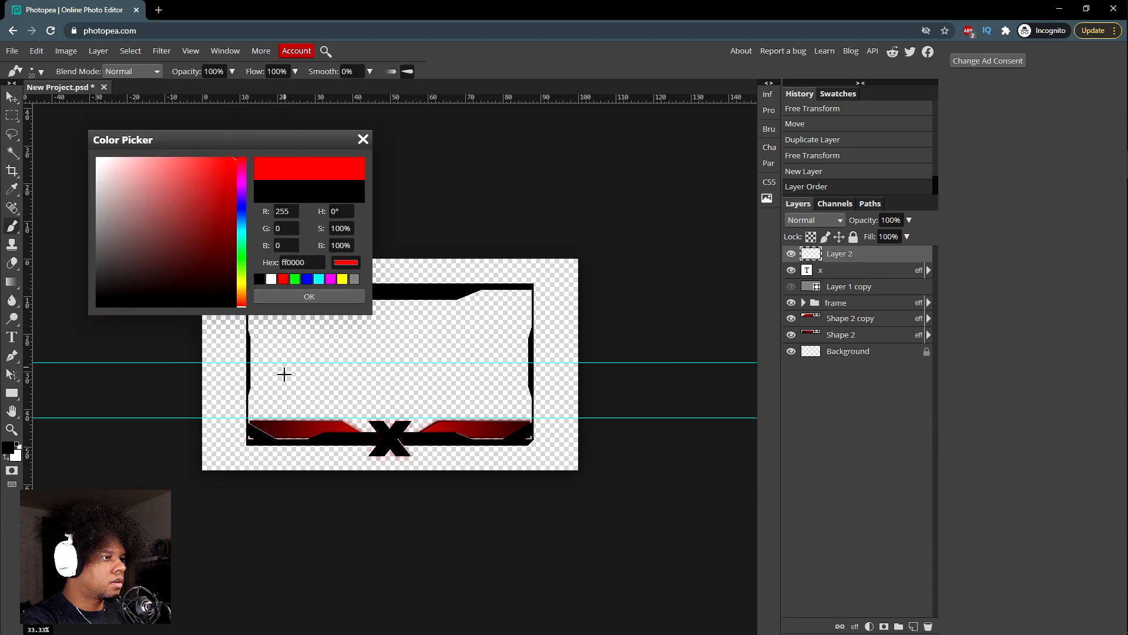
click(306, 299)
Step: Paint single red square dabs scattered across the whole canvas, inside and outside the frame, on Layer 2
click(231, 302)
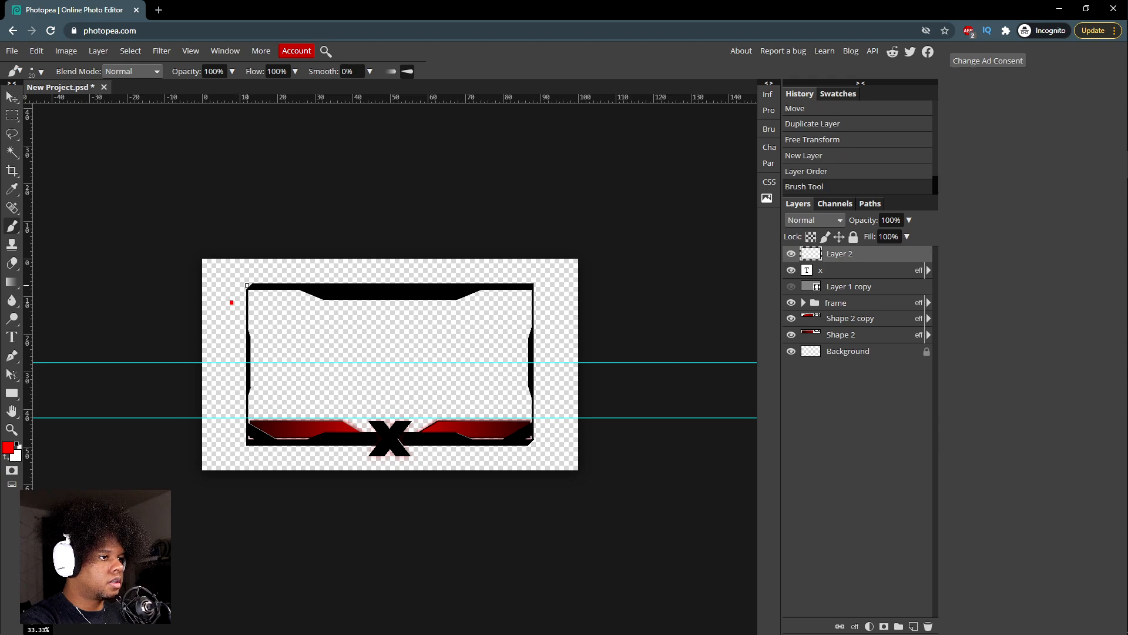
click(325, 348)
click(361, 313)
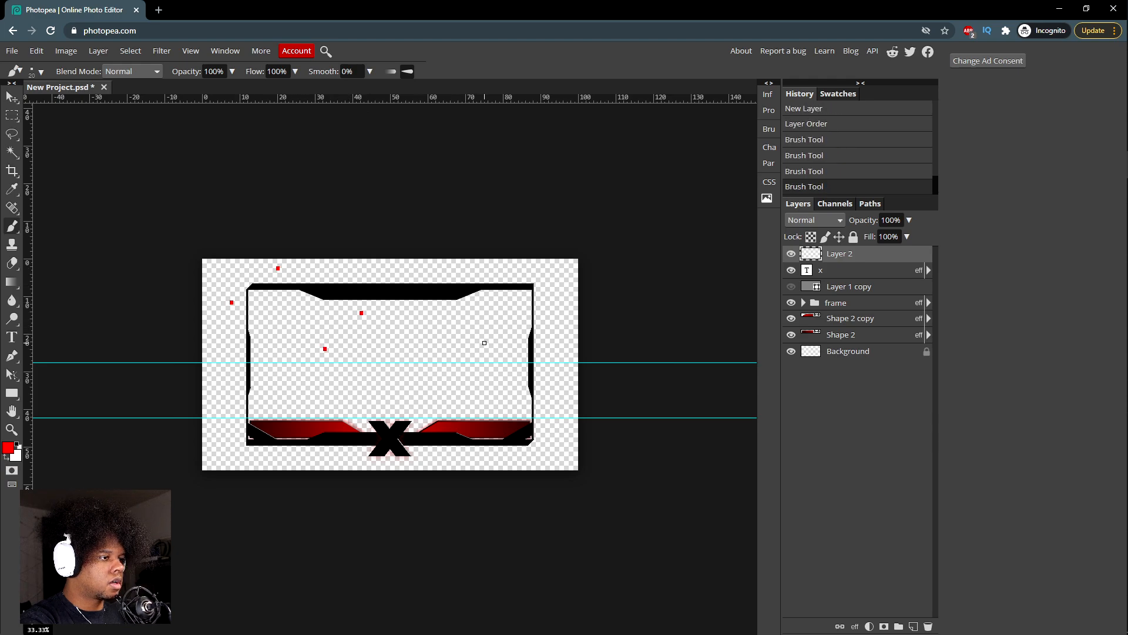
click(497, 371)
click(407, 413)
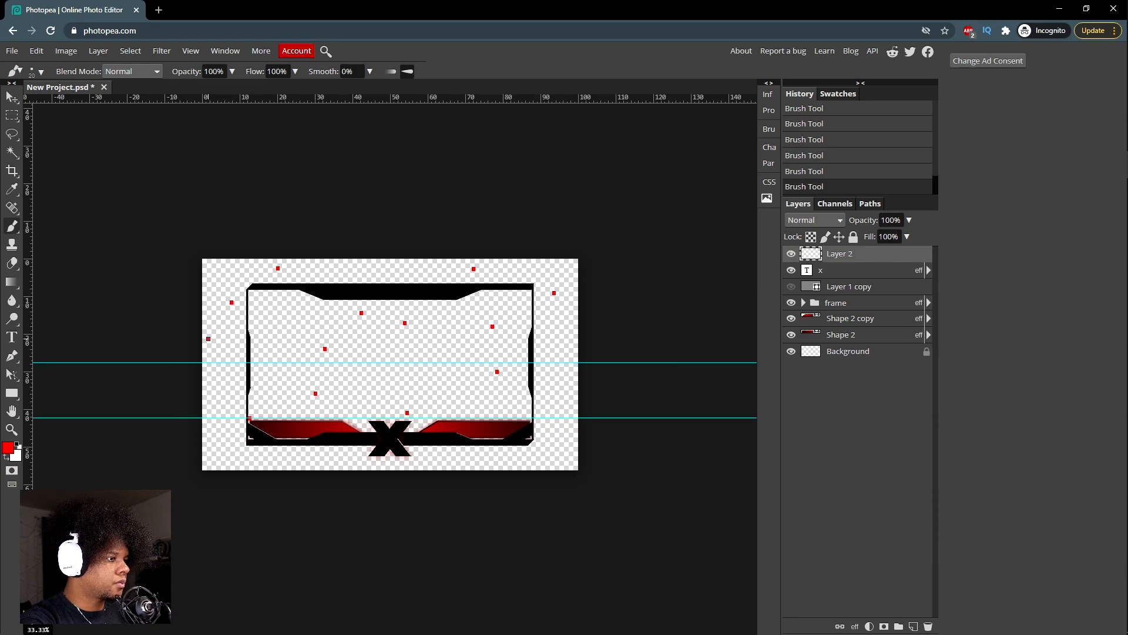
click(391, 366)
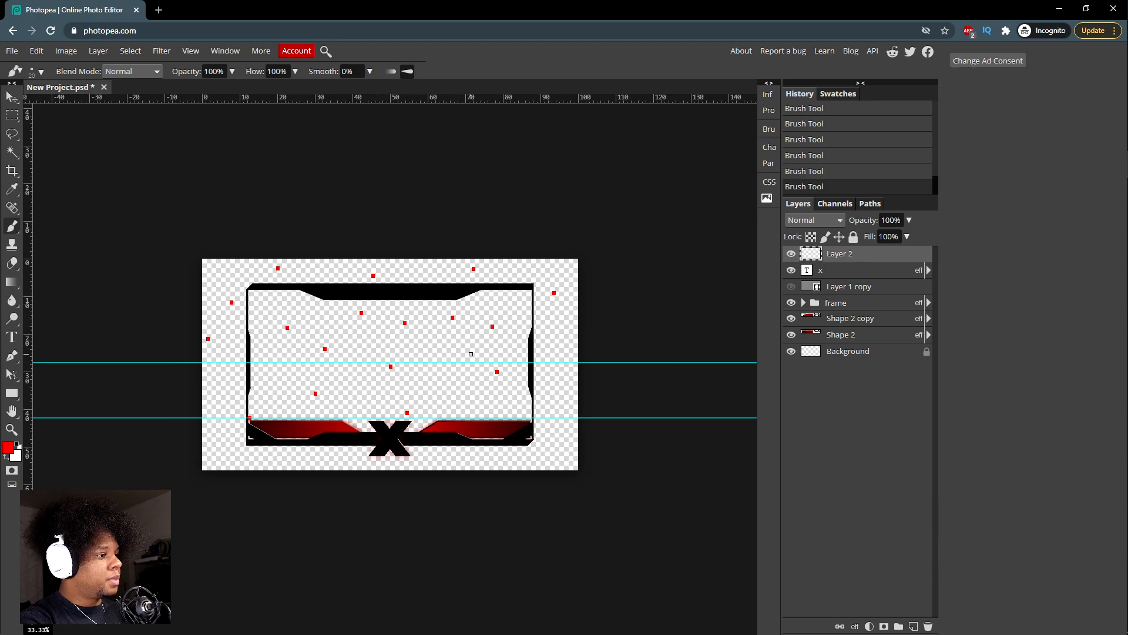
click(468, 357)
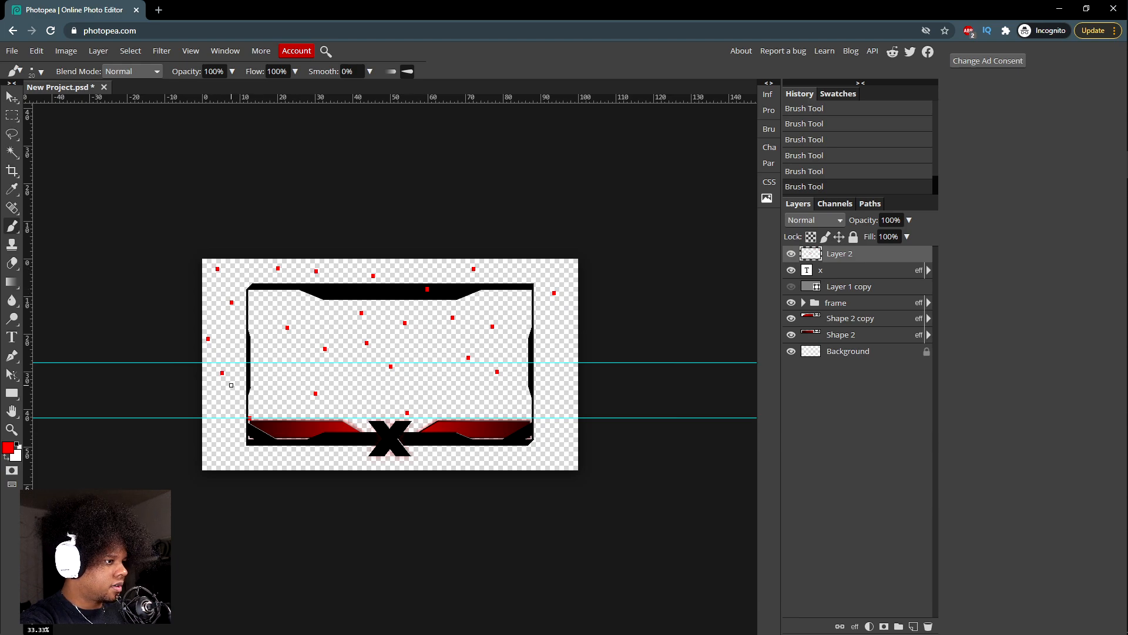
click(283, 389)
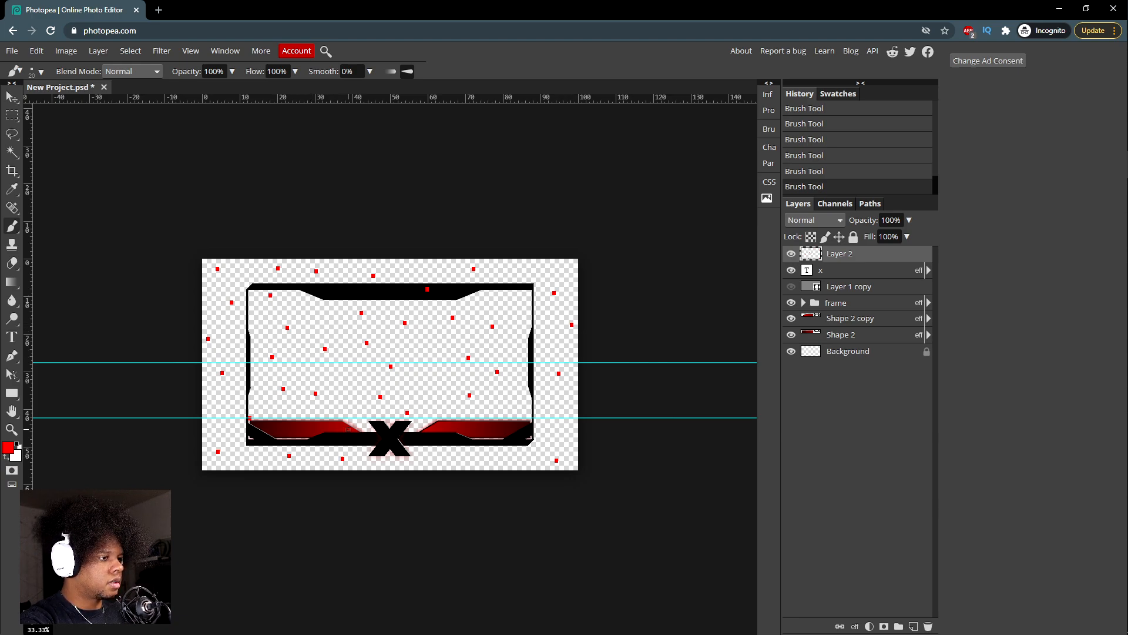
click(440, 350)
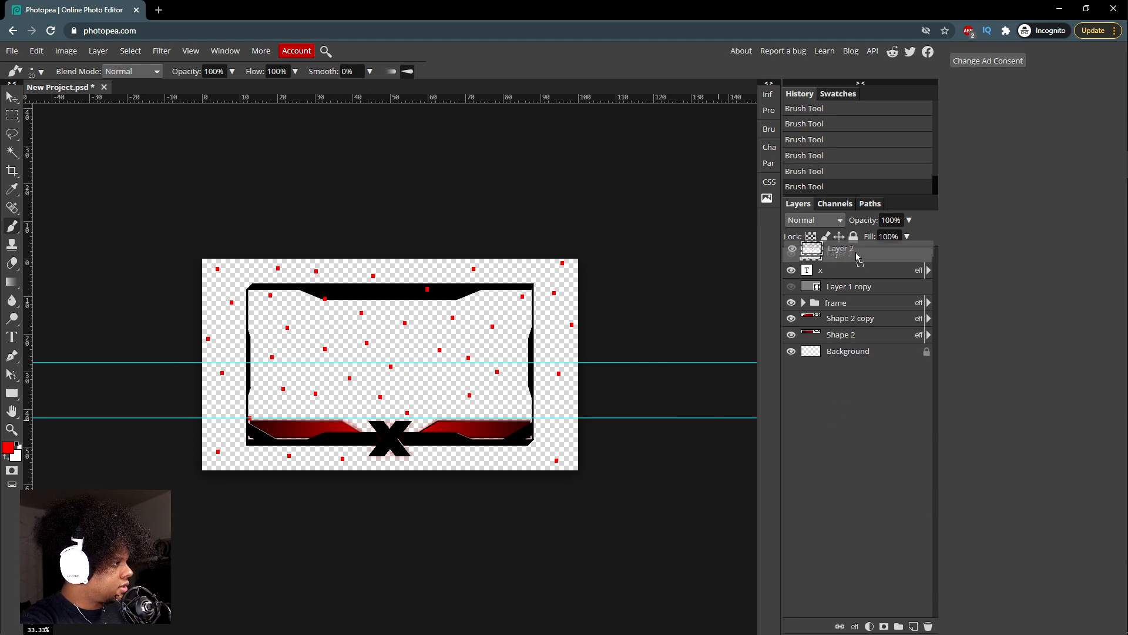
Step: Duplicate Layer 2 with the red squares, hide the copy and select the original layer
key(ctrl+j)
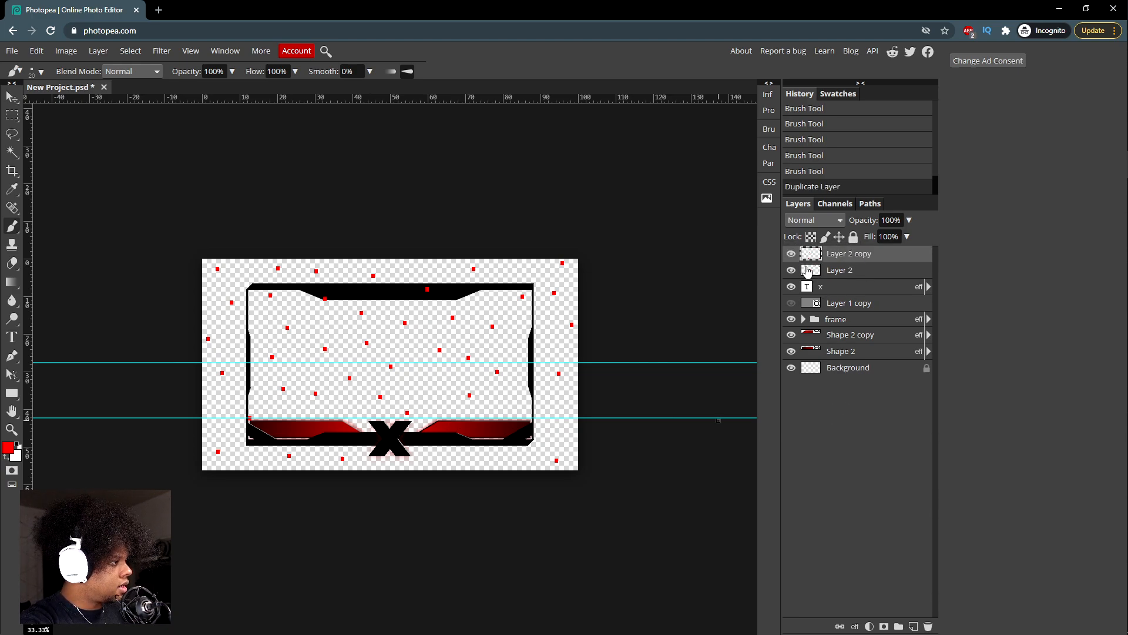
click(852, 272)
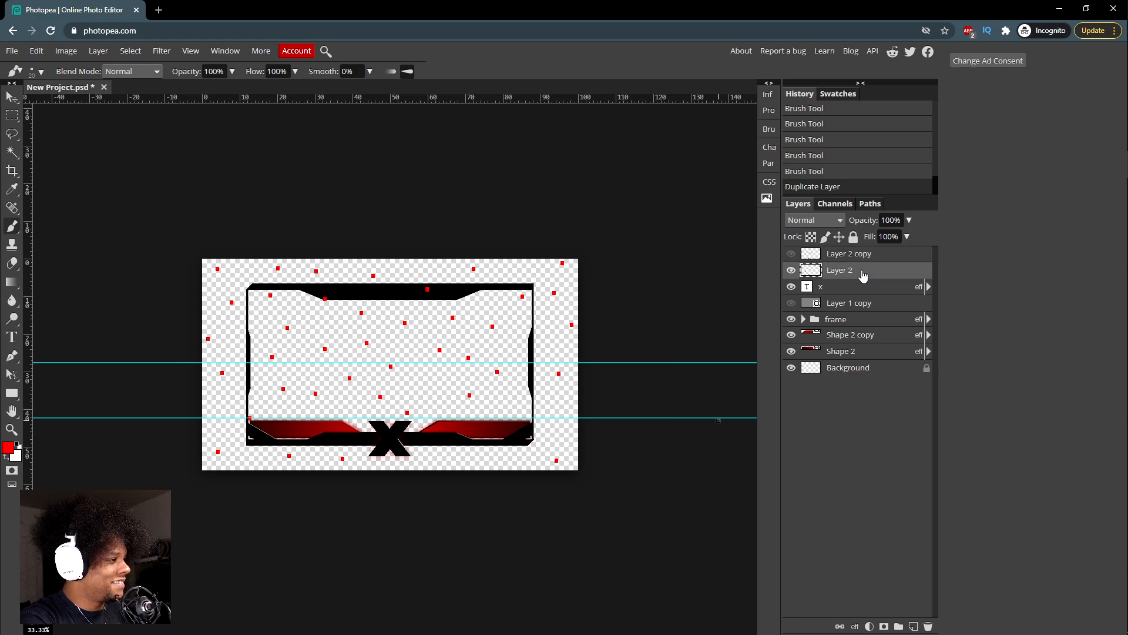
Step: Apply the basic Blur filter twice to the red squares on Layer 2
click(161, 50)
mouse_move(261, 169)
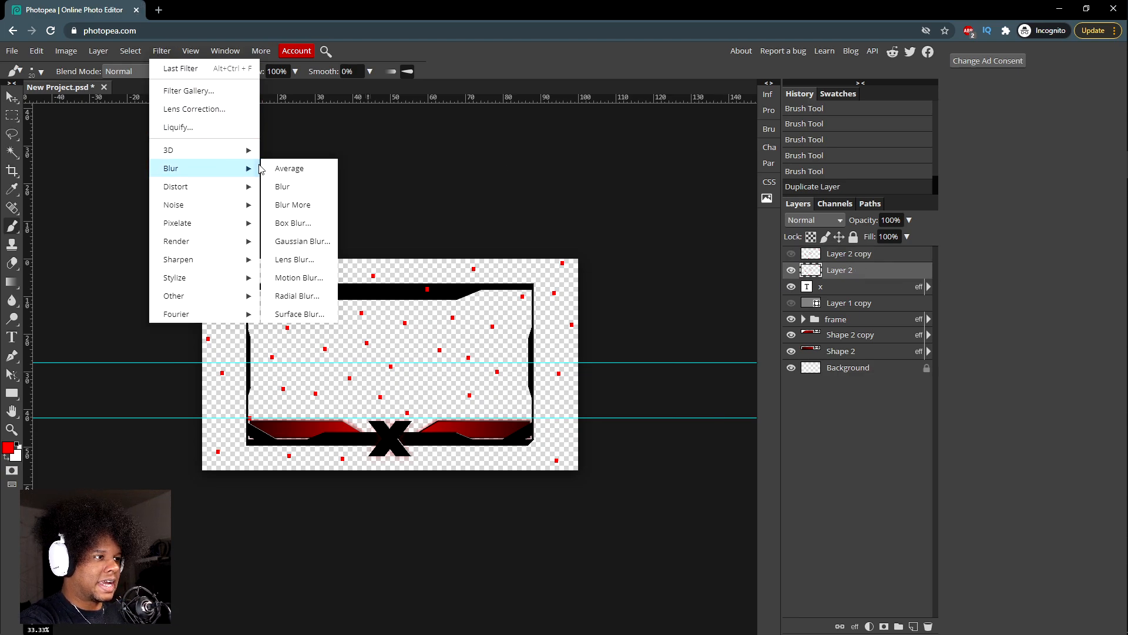
click(281, 188)
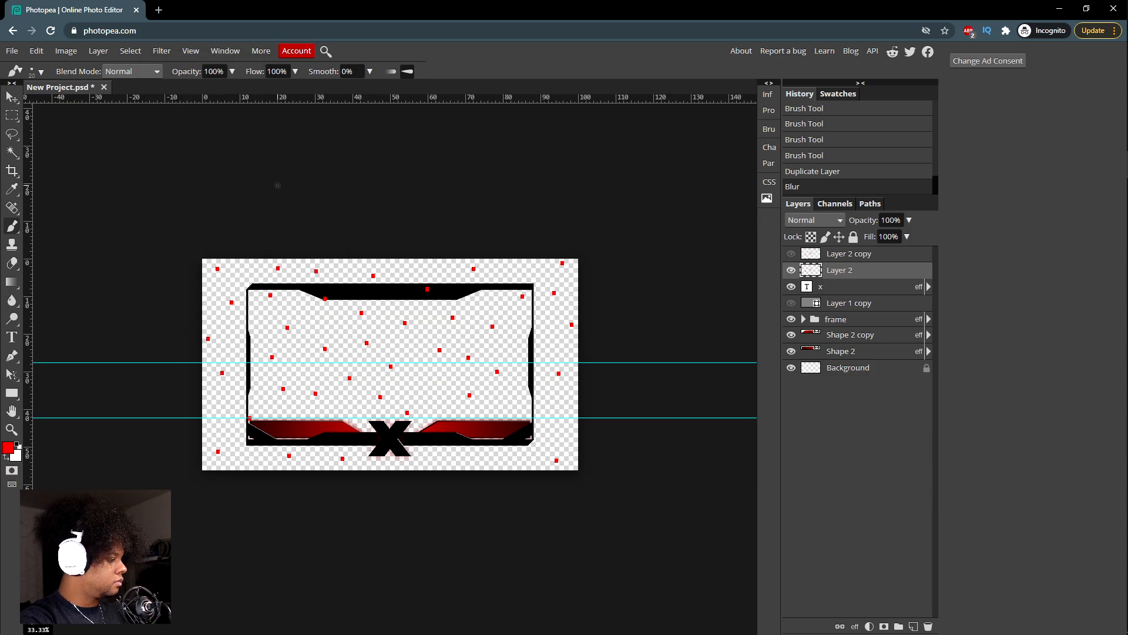
key(ctrl+equal)
key(ctrl+equal)
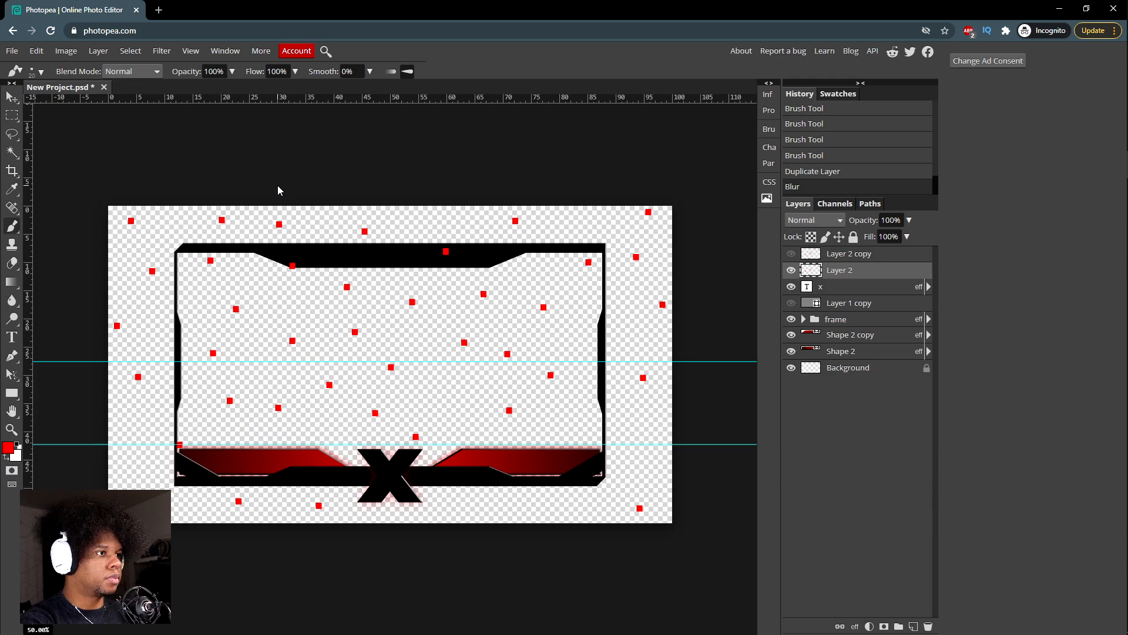
key(ctrl+equal)
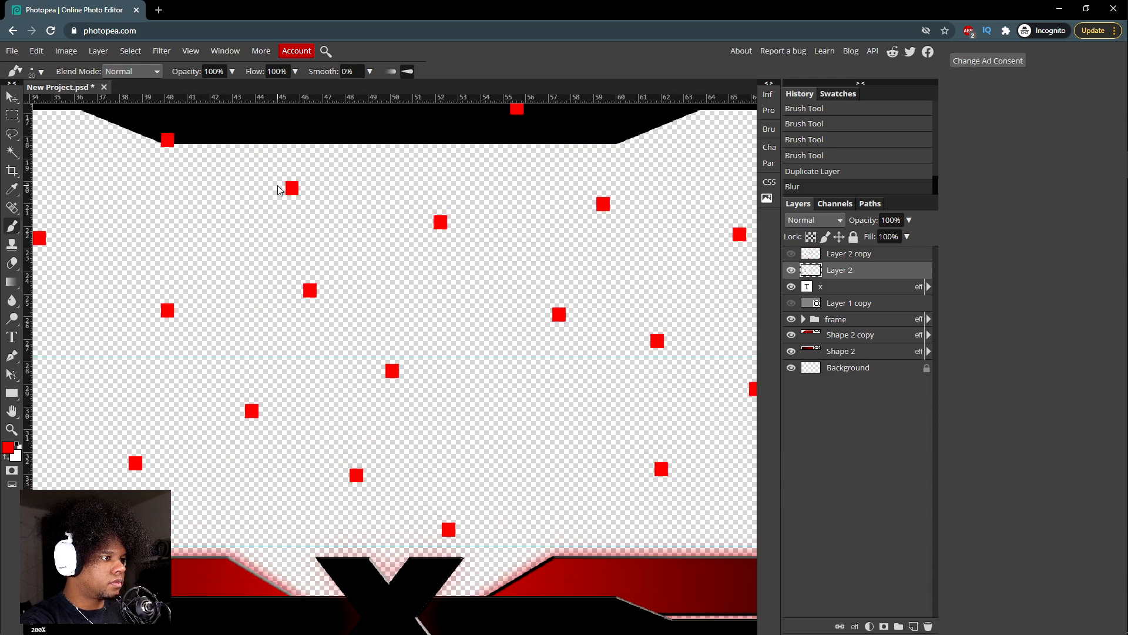
key(ctrl+equal)
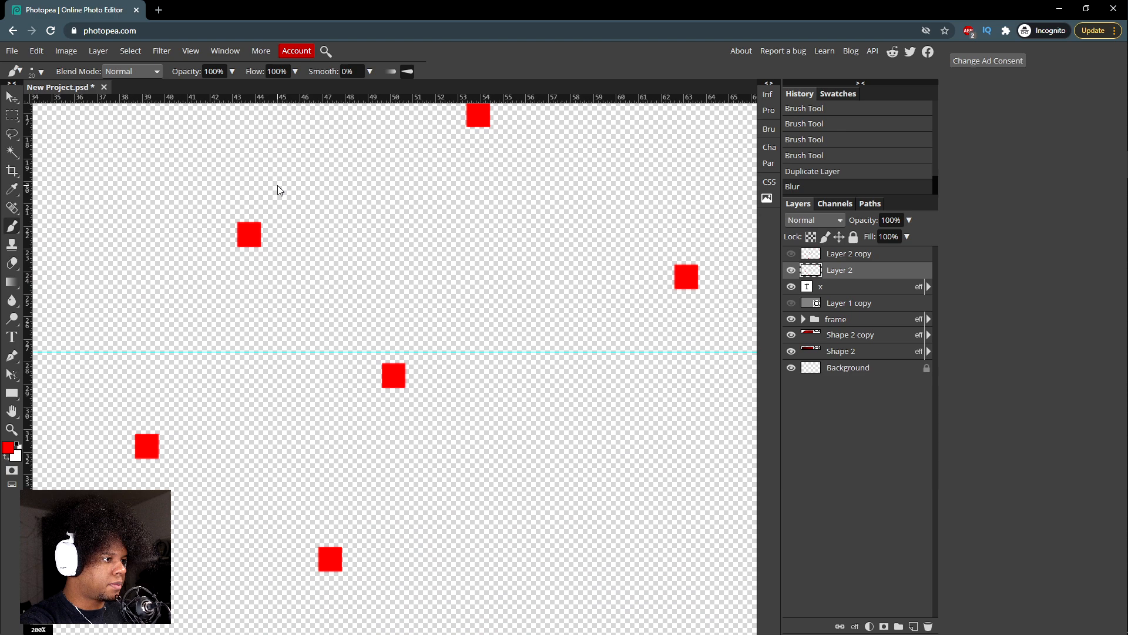
click(161, 50)
mouse_move(195, 164)
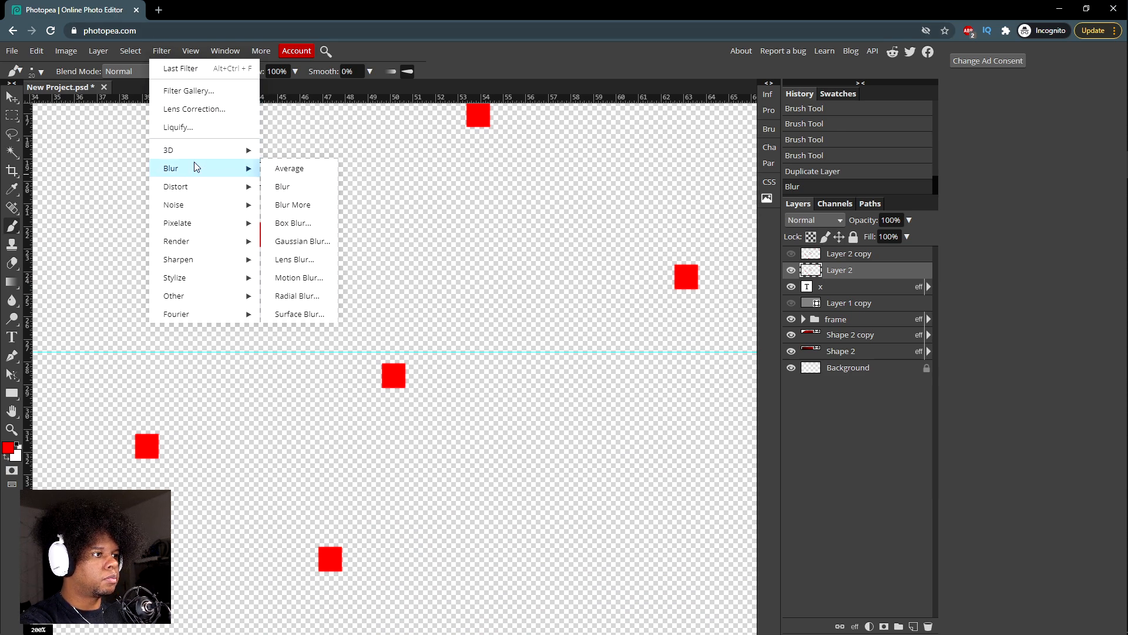
click(297, 194)
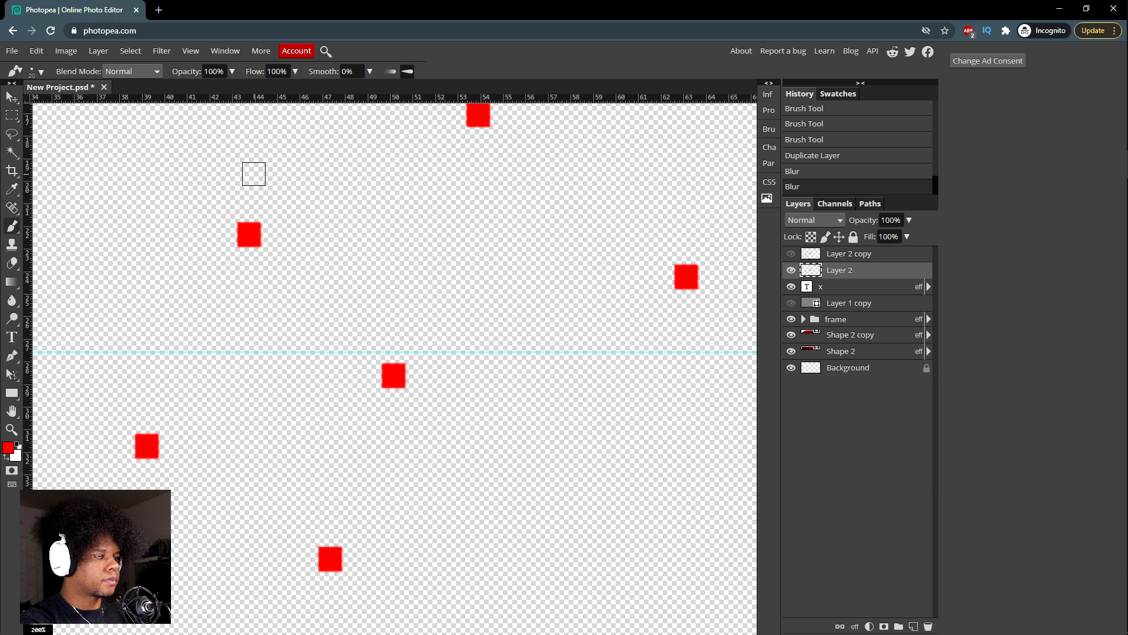
Step: Apply a Gaussian Blur with a 2.3 px radius to the red squares on Layer 2
click(162, 52)
mouse_move(210, 170)
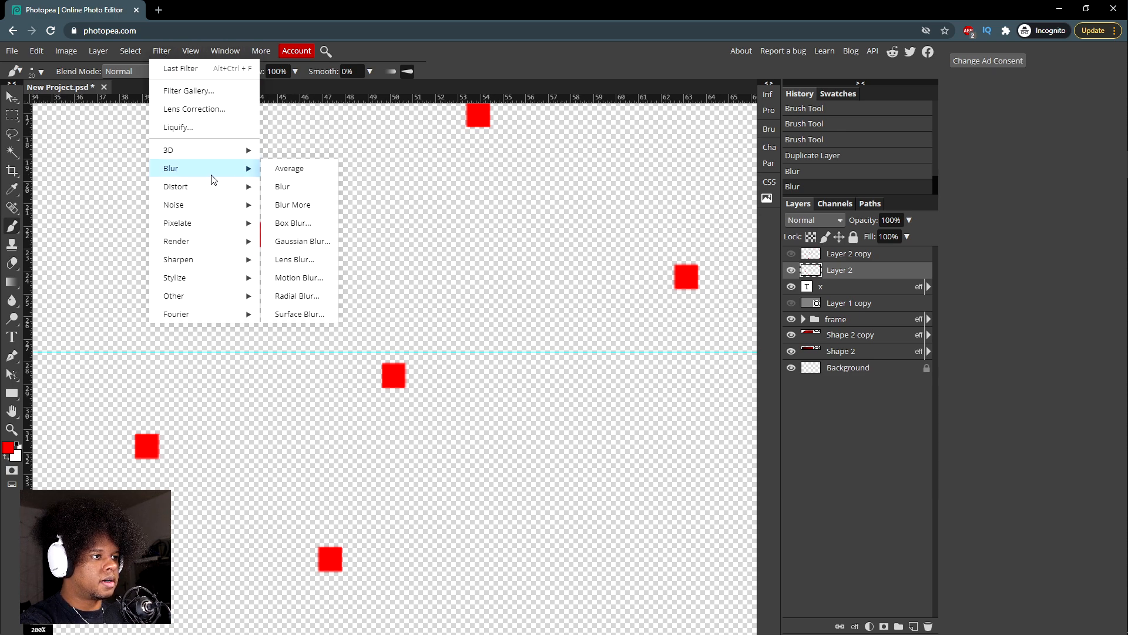
click(306, 247)
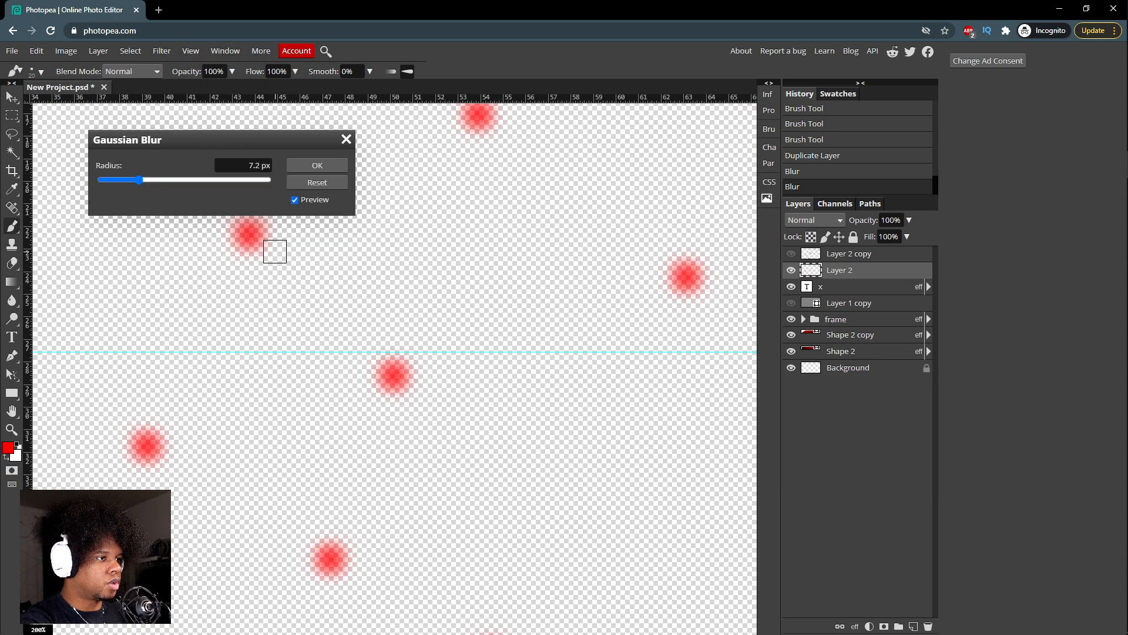
click(135, 180)
drag(136, 178, 127, 180)
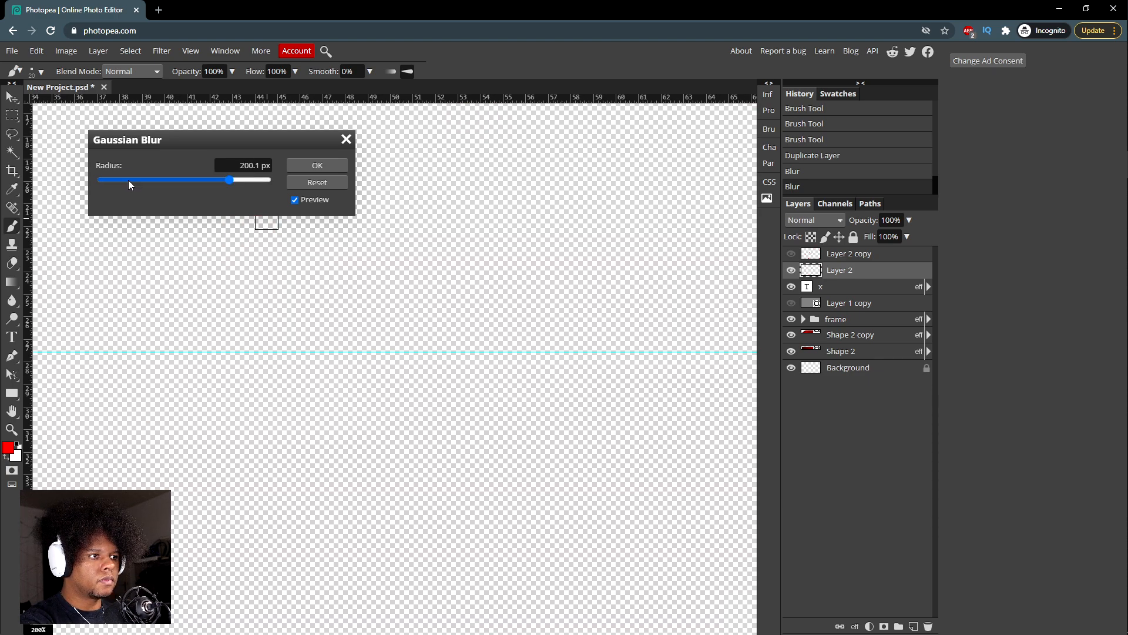
click(128, 179)
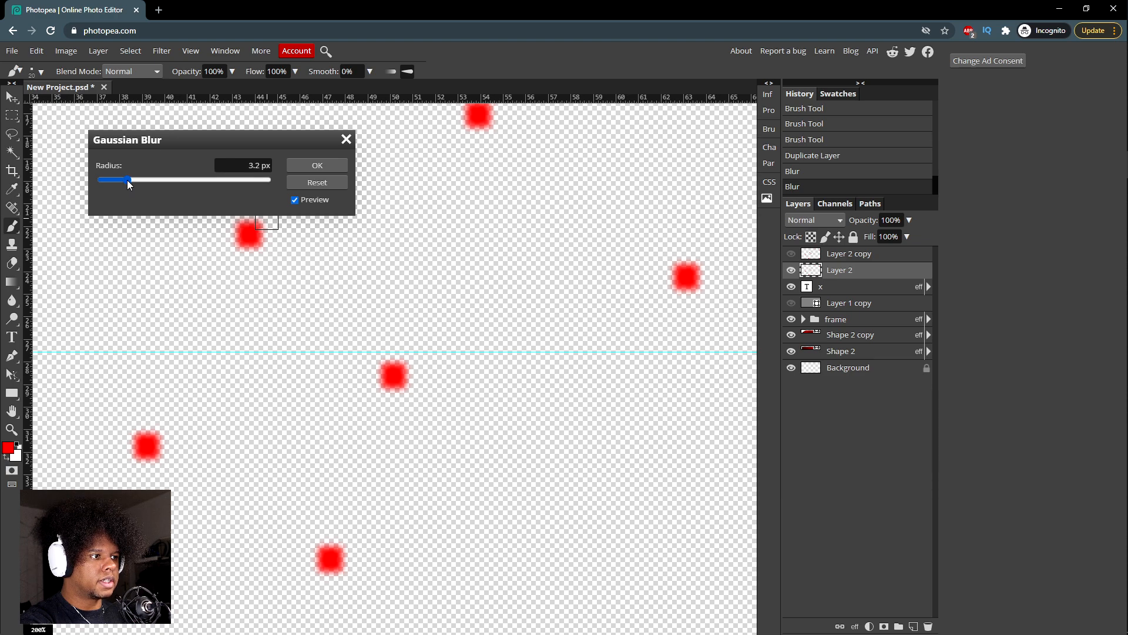
click(125, 179)
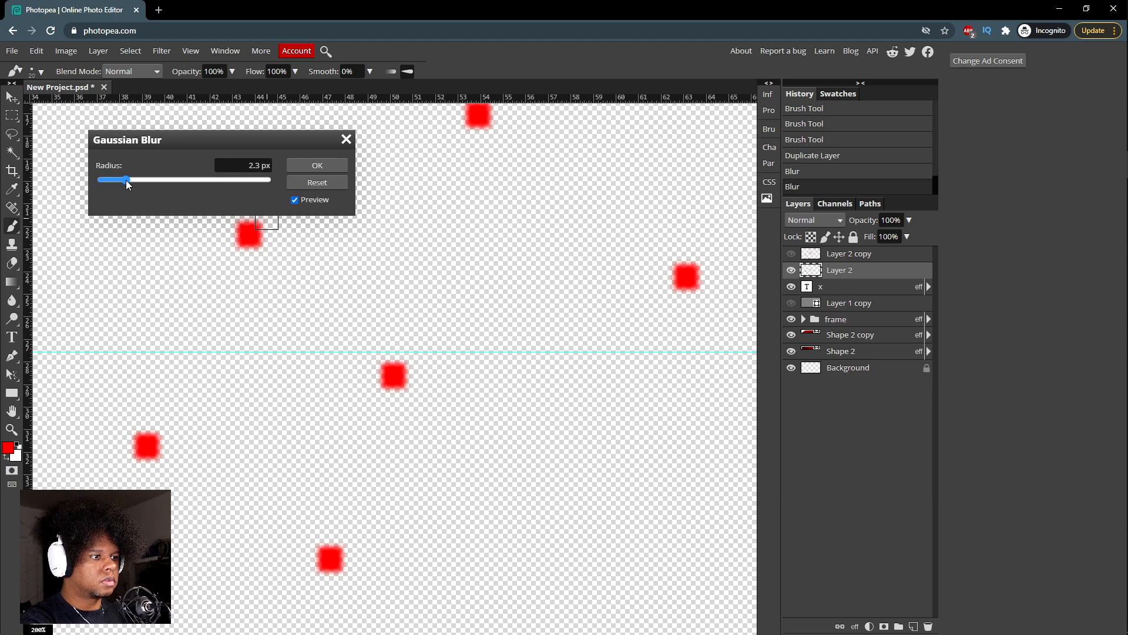
click(324, 167)
Step: Lower the opacity of the blurred Layer 2 to 33%
key(ctrl+minus)
key(ctrl+minus)
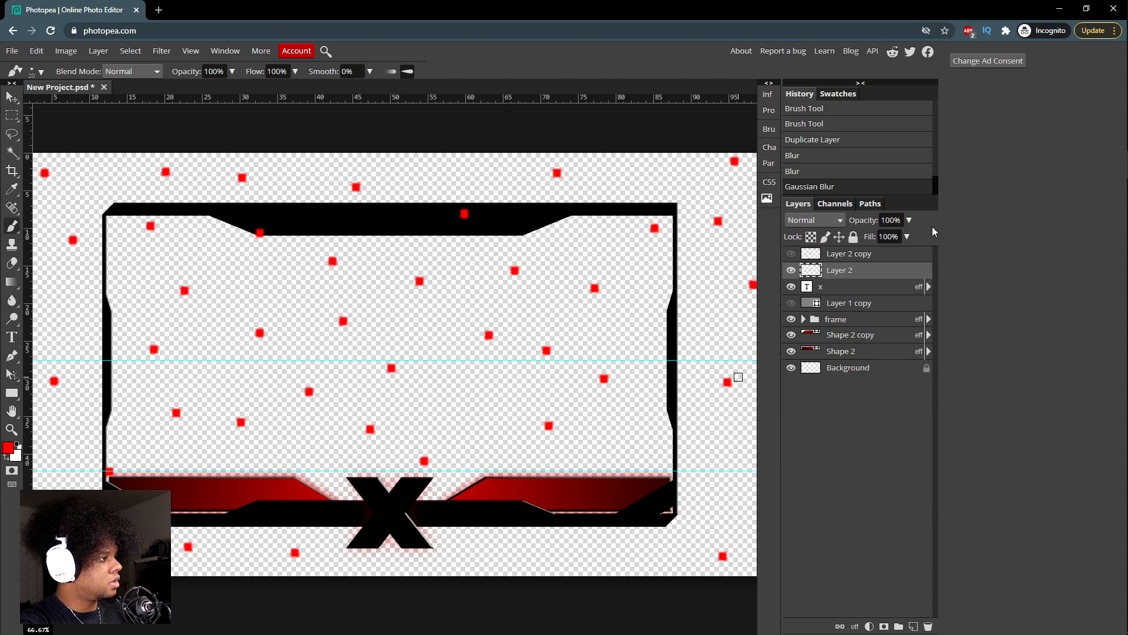
click(909, 220)
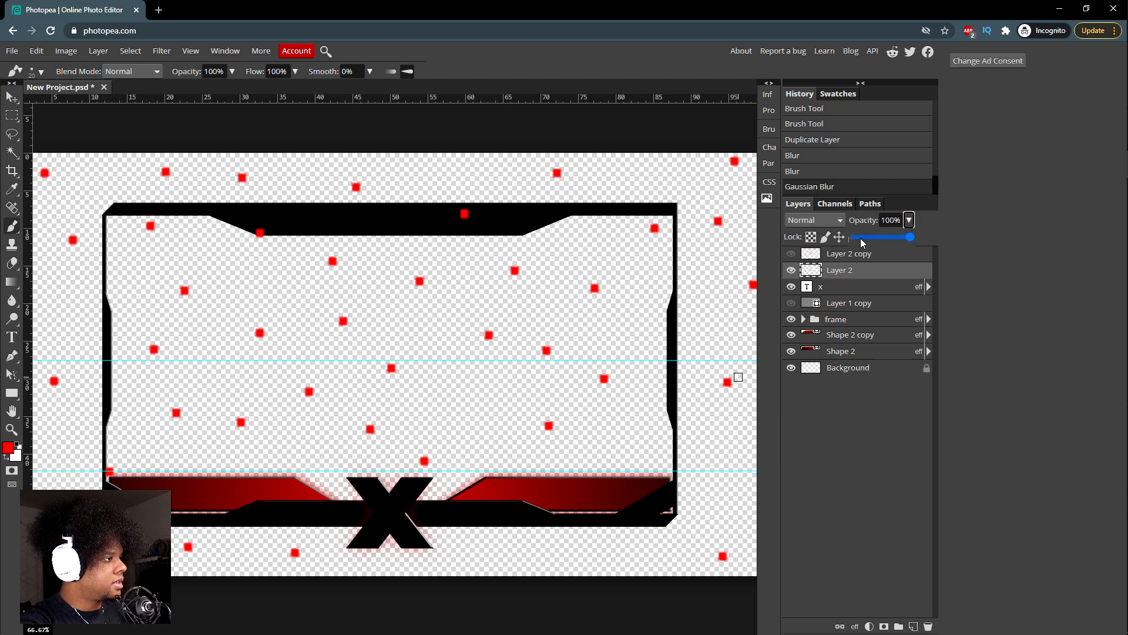
mouse_move(860, 238)
mouse_down()
mouse_move(852, 242)
mouse_move(875, 246)
mouse_up()
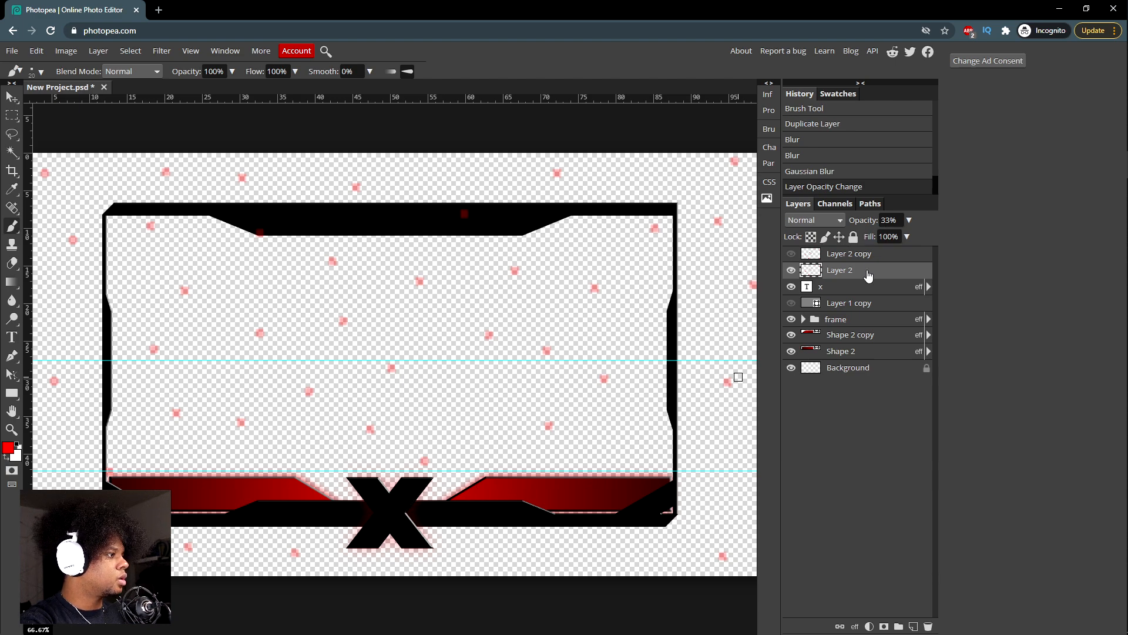
Step: Show the Layer 2 copy with the sharp red squares and flip it horizontally
click(792, 254)
click(792, 254)
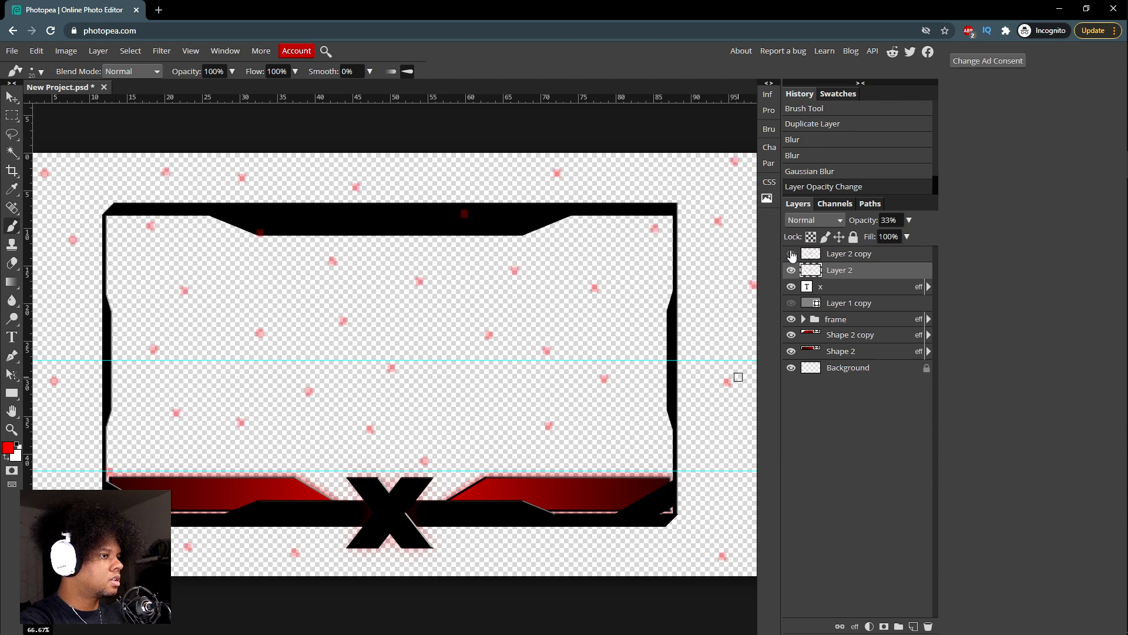
click(792, 254)
click(858, 253)
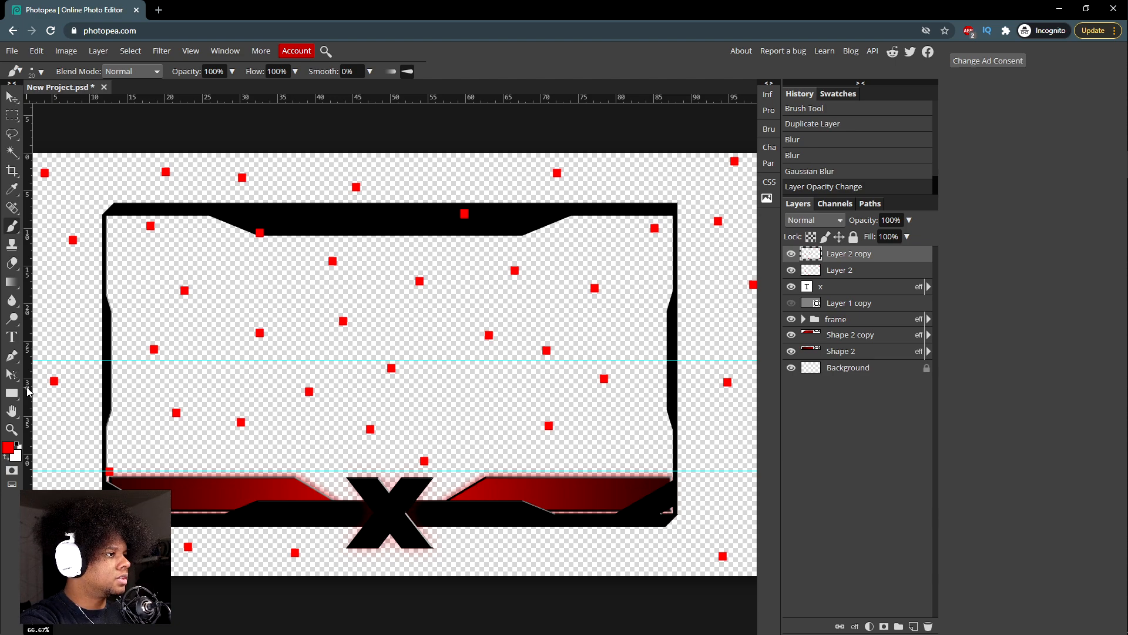
key(ctrl+t)
right_click(192, 302)
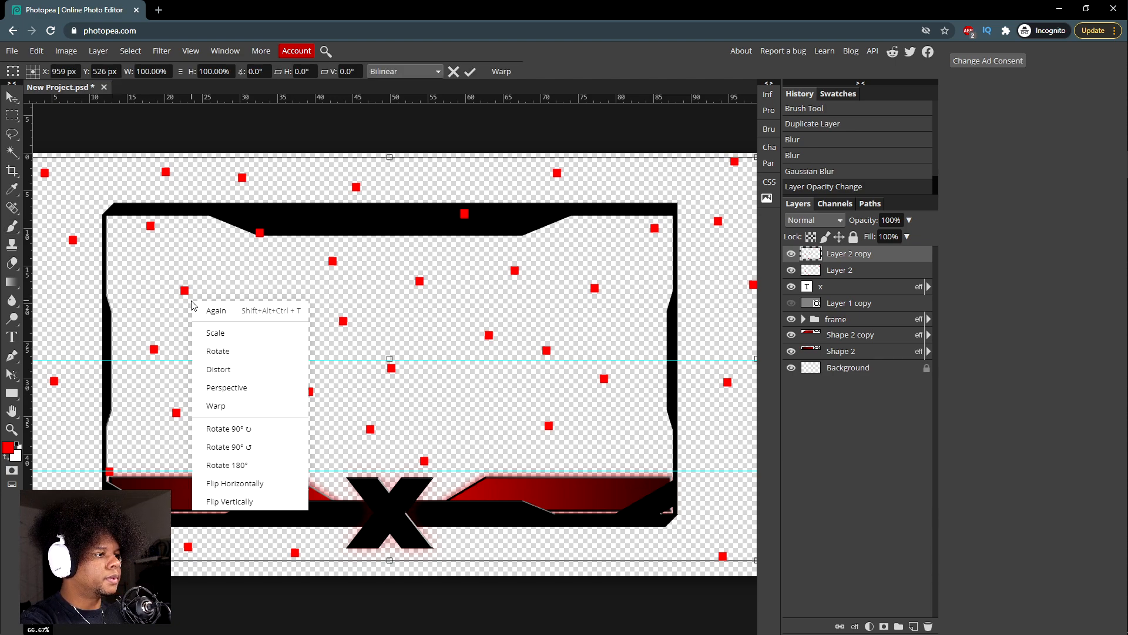
click(252, 484)
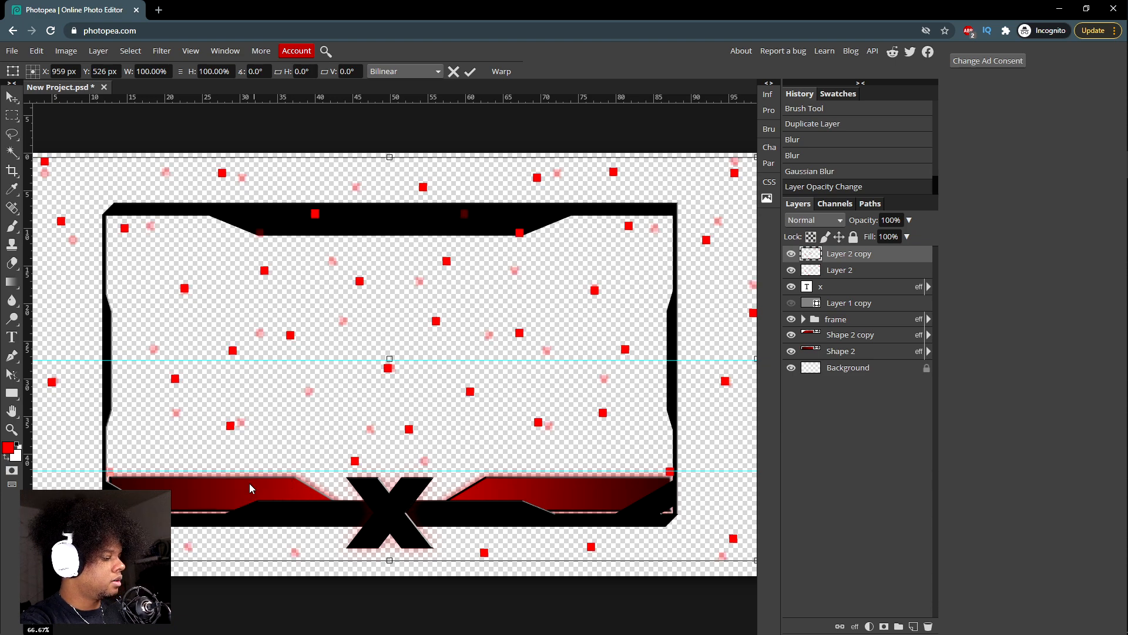
key(Return)
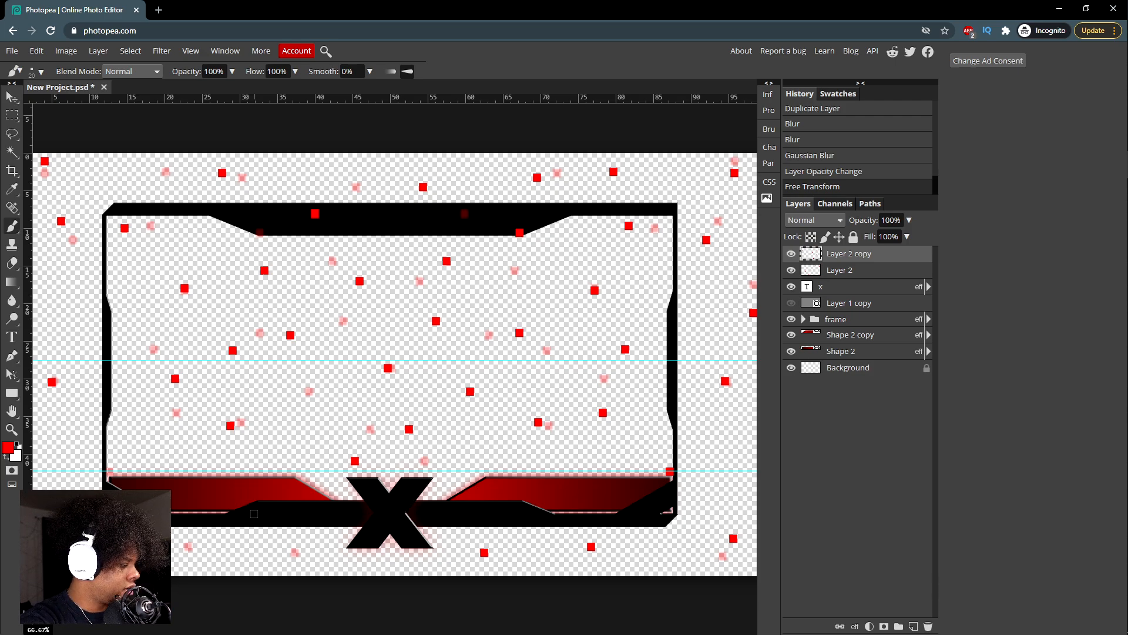
Step: Move Layer 2 and Layer 2 copy together in the layer order to directly above the frame group
key(ctrl+minus)
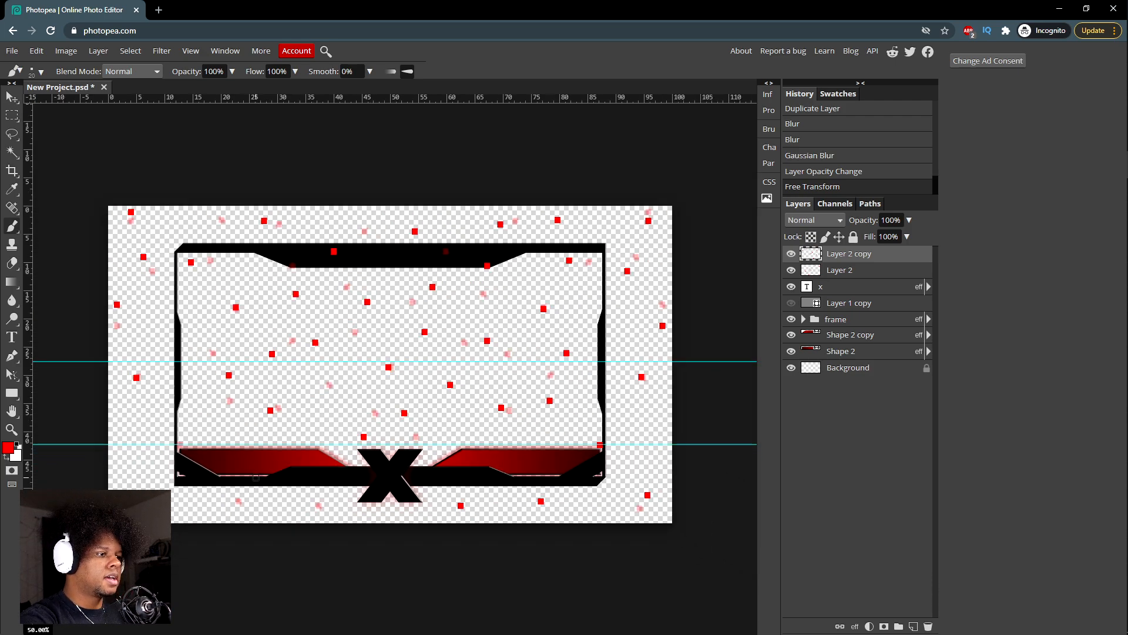
ctrl+click(840, 271)
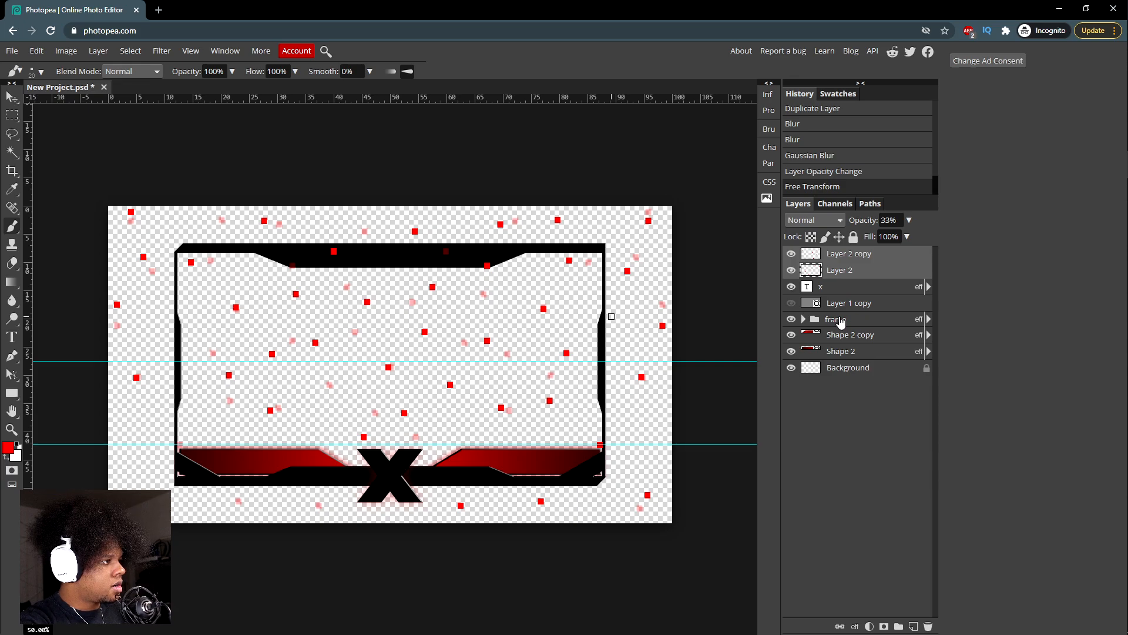
drag(841, 272, 840, 312)
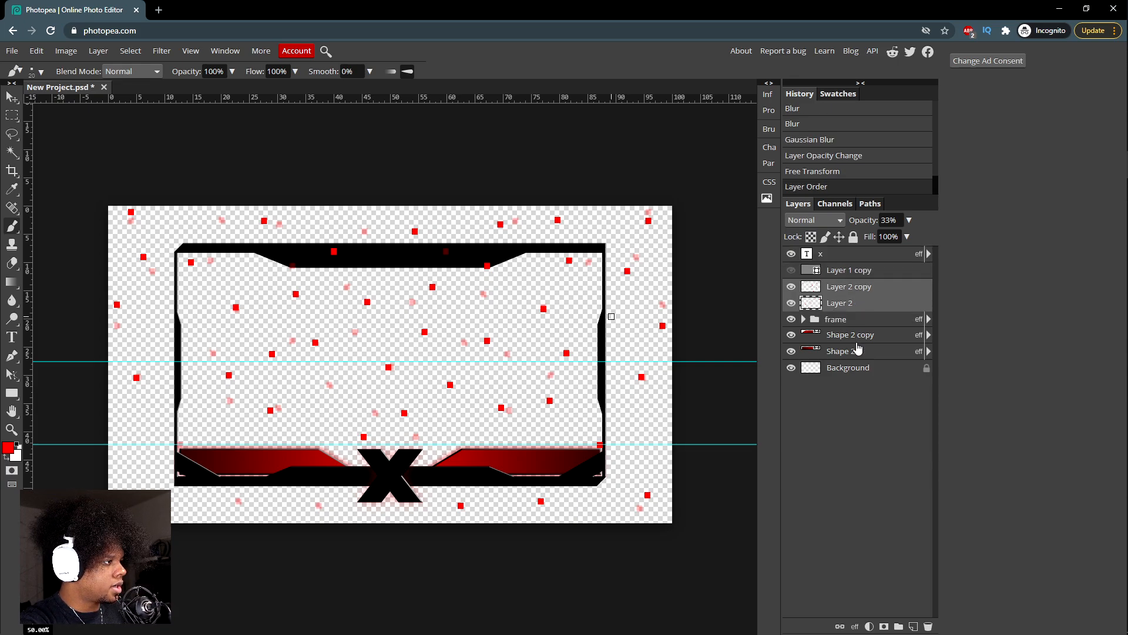
Step: Clip the blurred Layer 2 to the frame group and hide Layer 2 copy
click(844, 369)
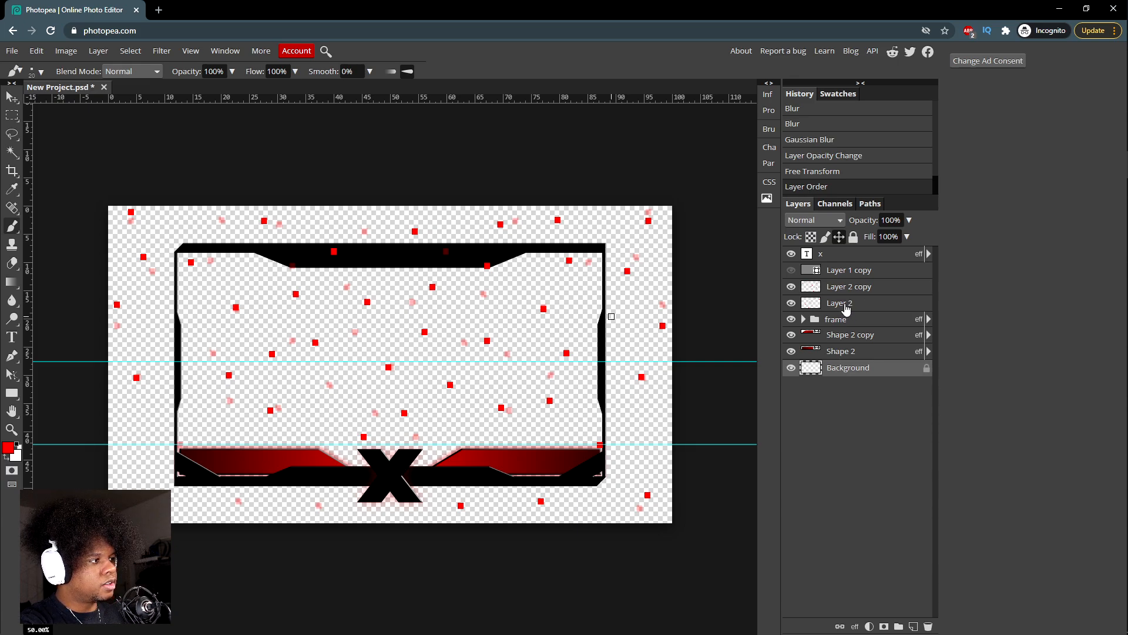
click(791, 302)
click(791, 303)
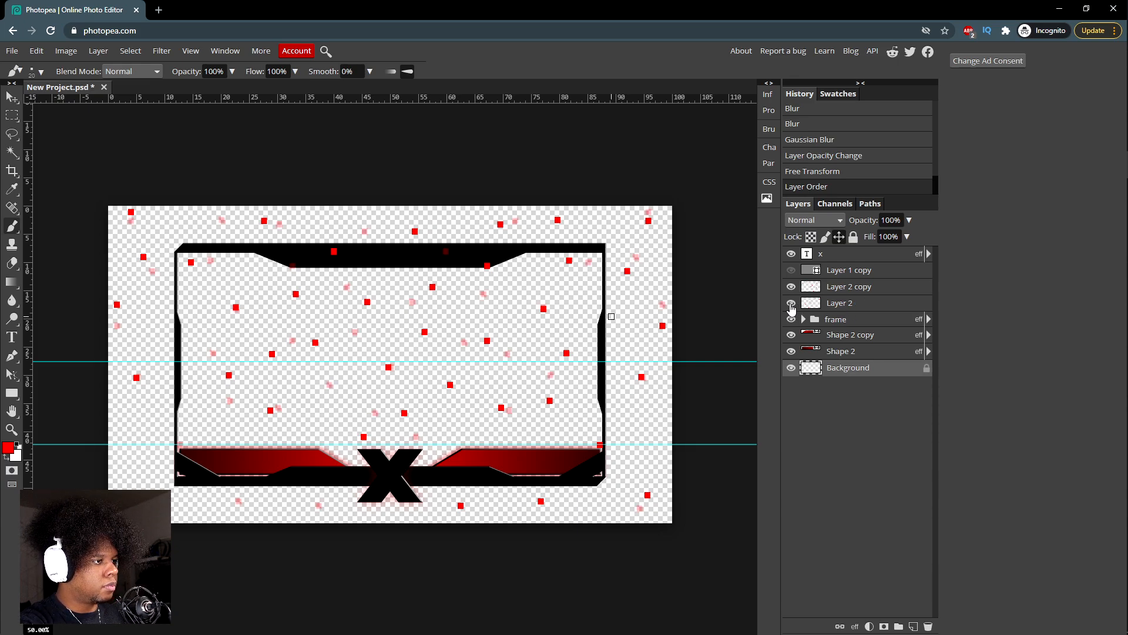
alt+click(842, 311)
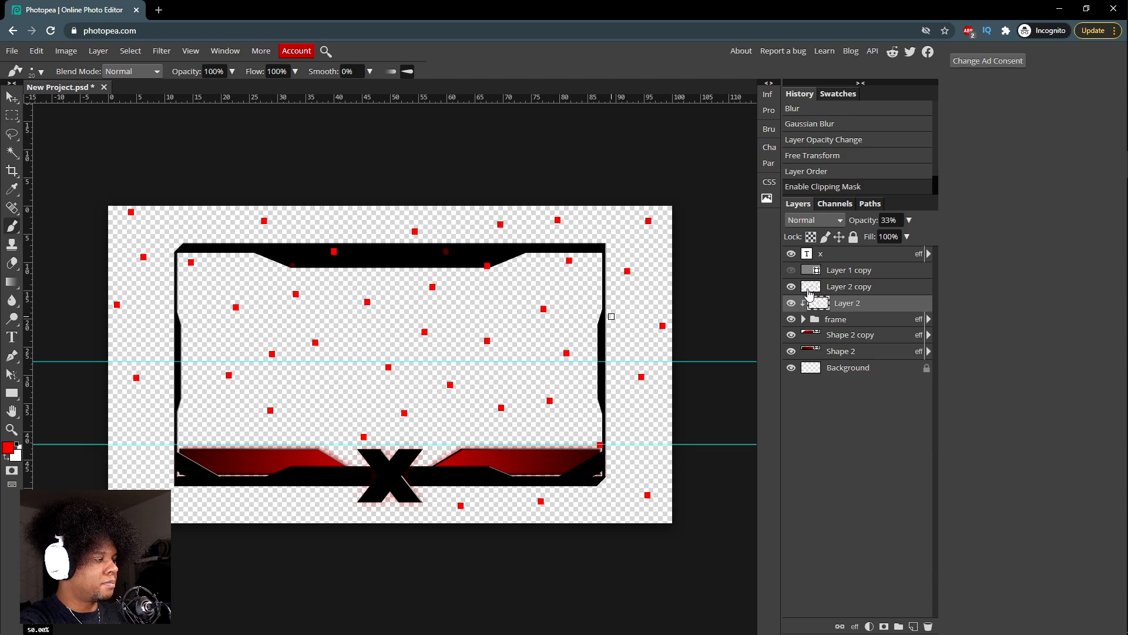
click(791, 287)
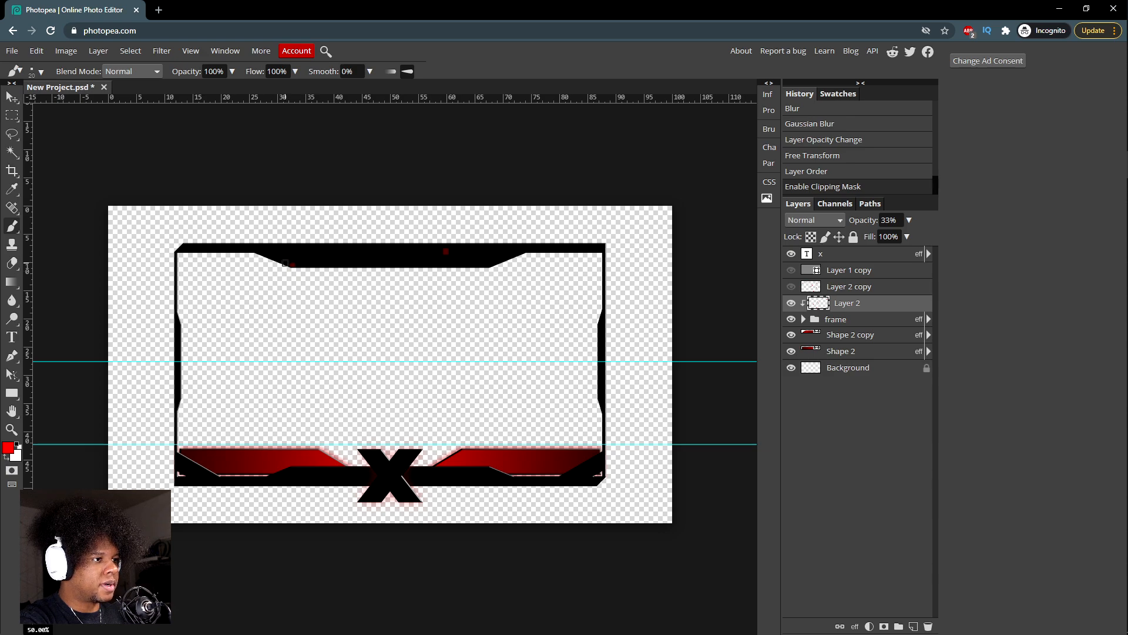
Step: Reposition the clipped blurred squares of Layer 2 so some fall on the frame's upper and lower bars
click(852, 287)
click(847, 303)
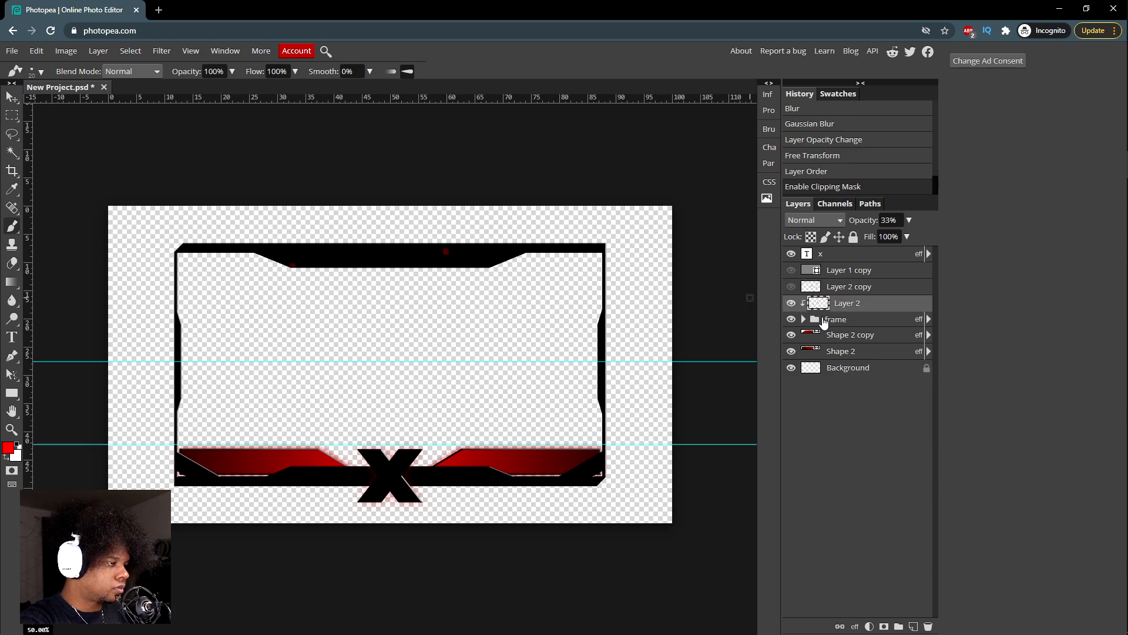
key(v)
drag(432, 326, 395, 275)
drag(339, 238, 285, 226)
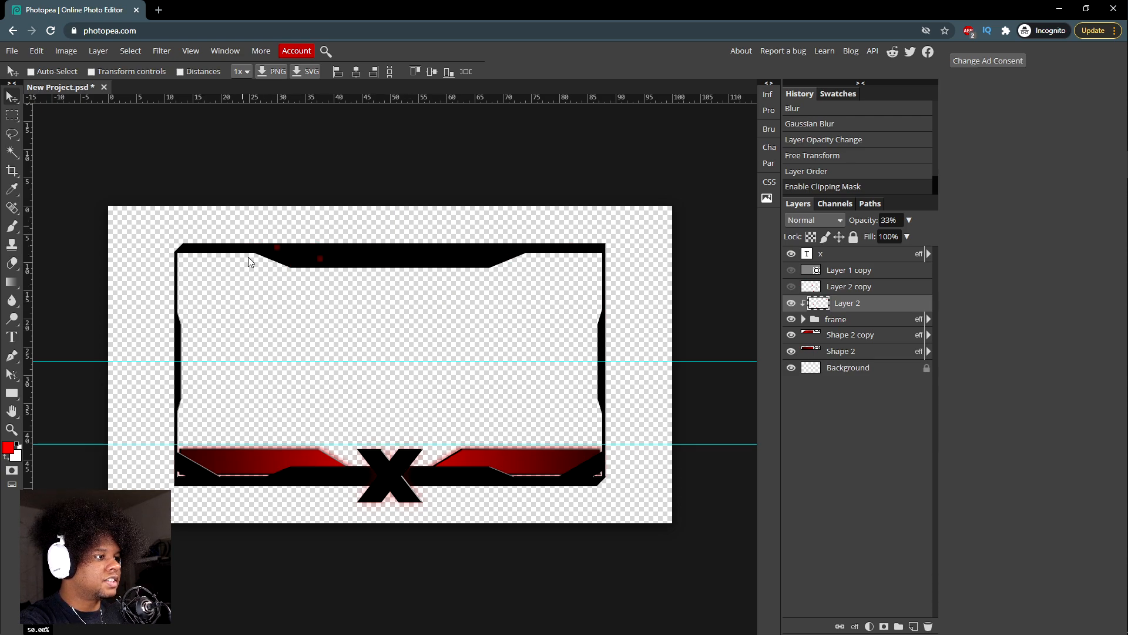
mouse_move(405, 276)
mouse_down()
mouse_move(365, 227)
mouse_move(378, 270)
mouse_move(406, 291)
mouse_up()
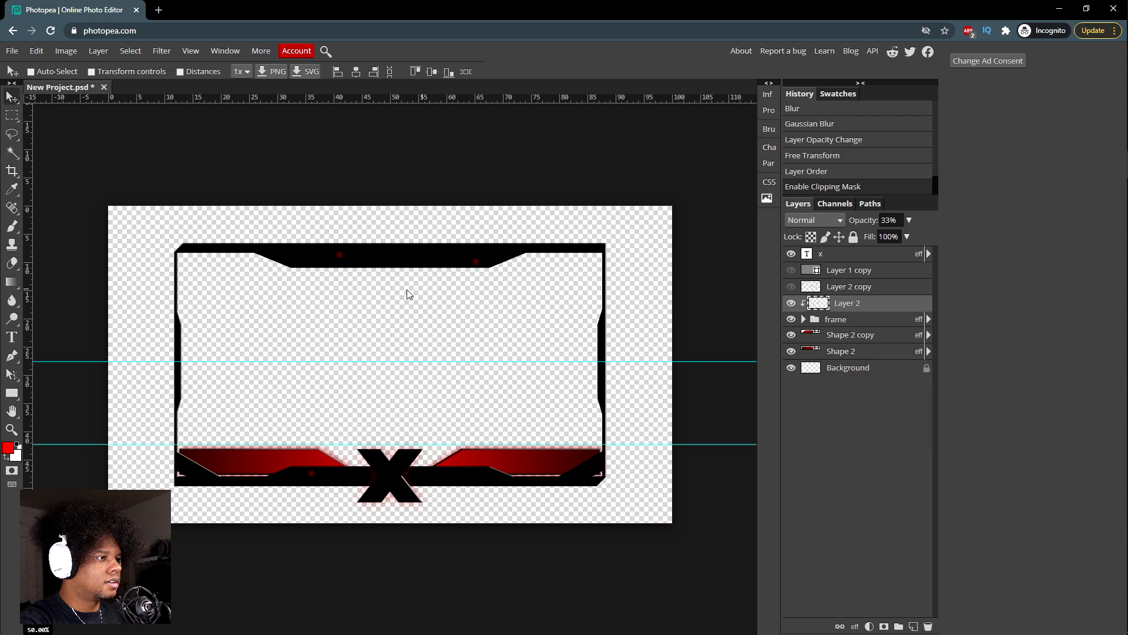
drag(387, 339, 352, 356)
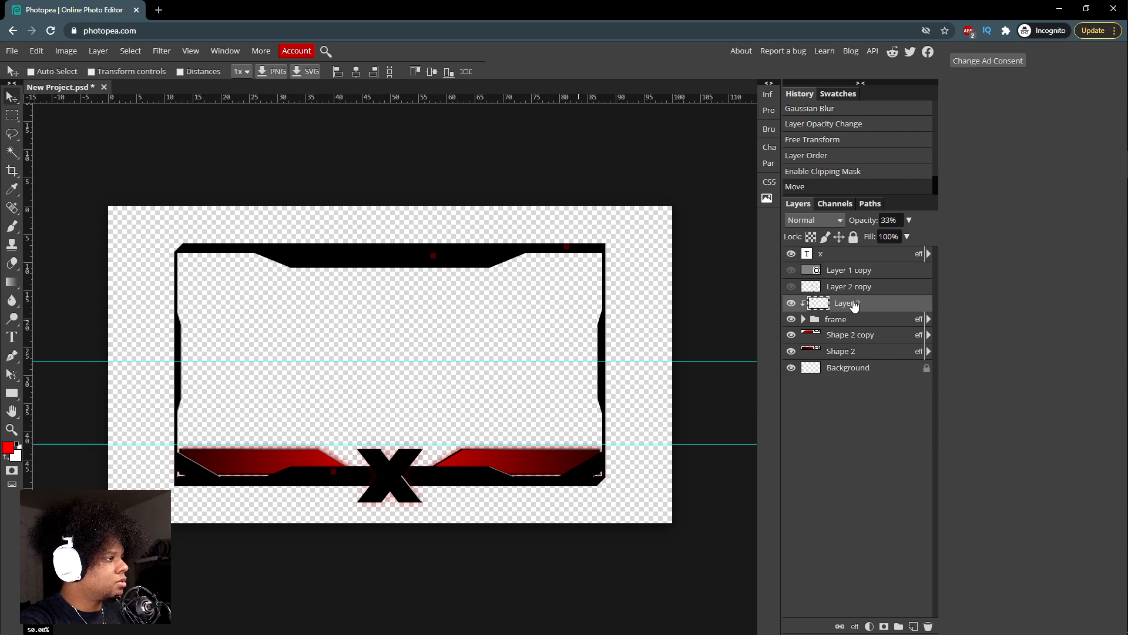
Step: Duplicate Layer 2, scale the copy down toward the frame's upper-left corner, and place another copy of the smaller squares
drag(854, 307, 855, 298)
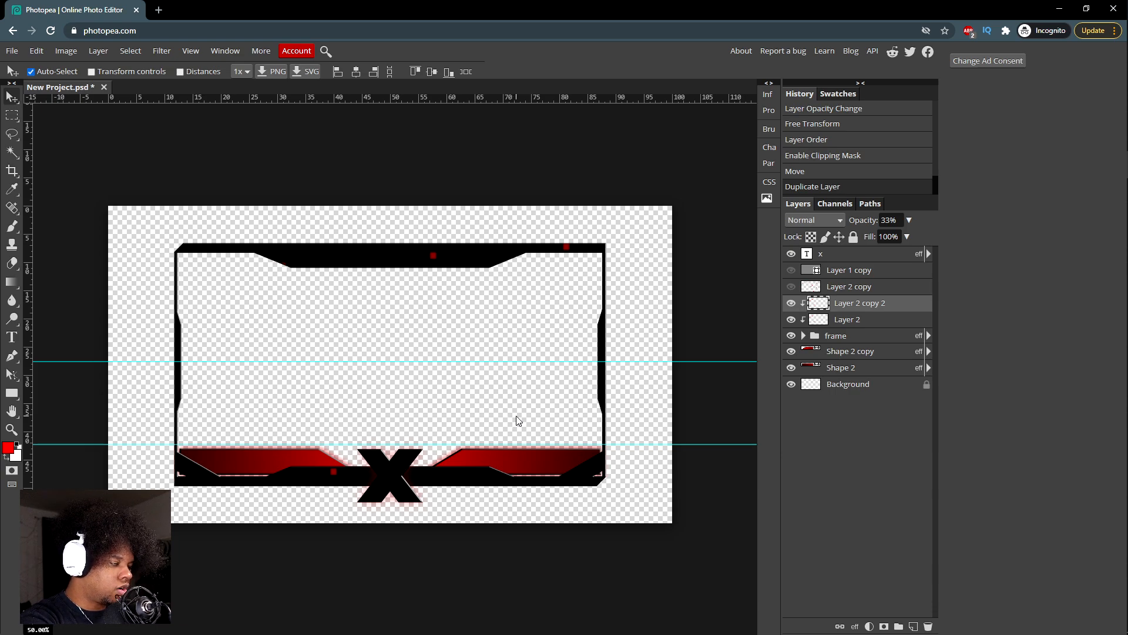
key(ctrl+t)
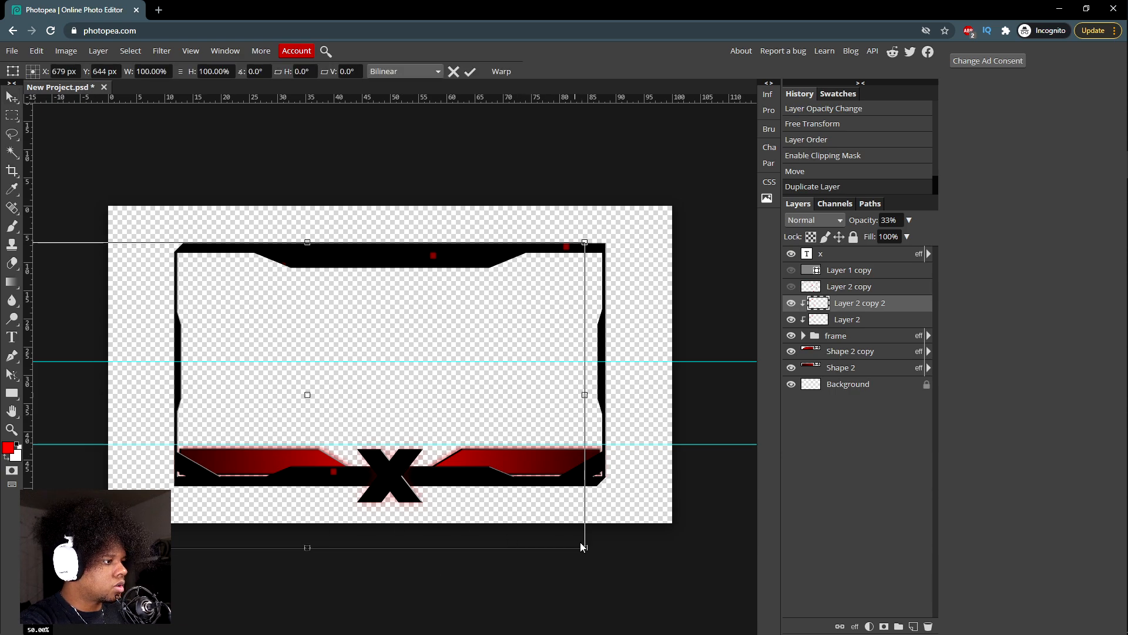
drag(586, 548, 265, 263)
key(Return)
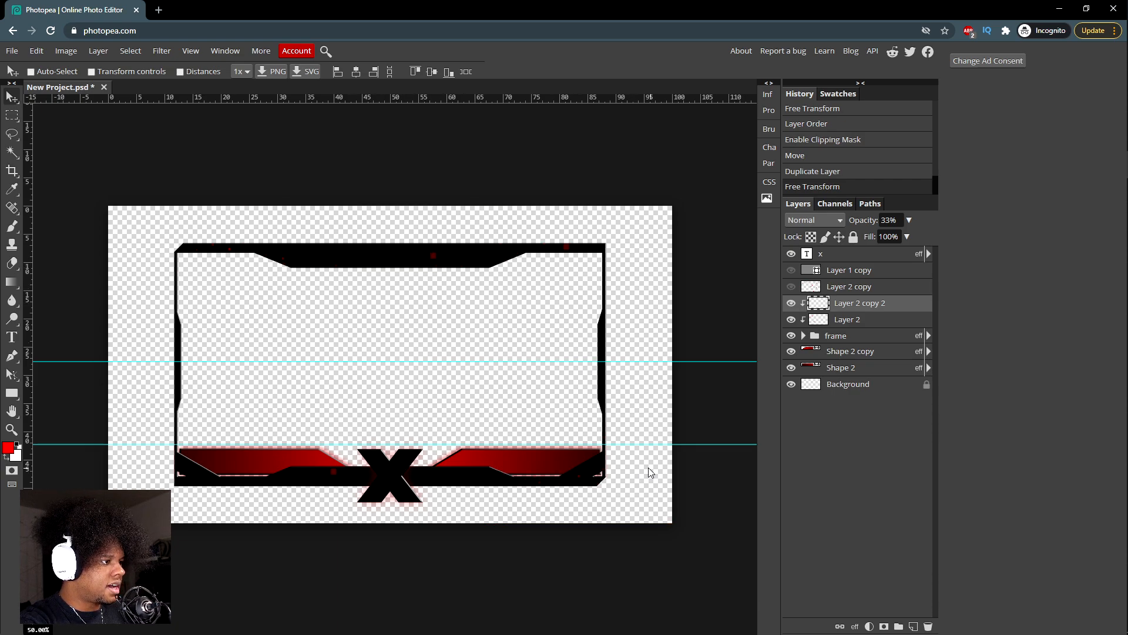
alt+drag(649, 472, 650, 472)
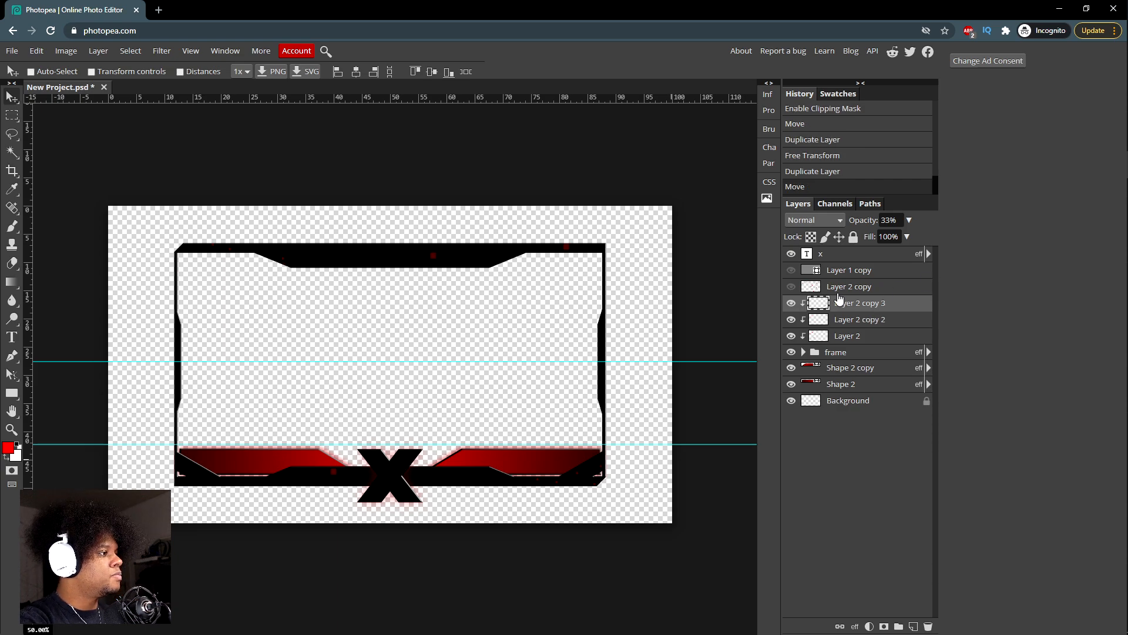
Step: Show Layer 2 copy, clip its sharp red squares to the frame and reposition them over the frame bars
click(791, 286)
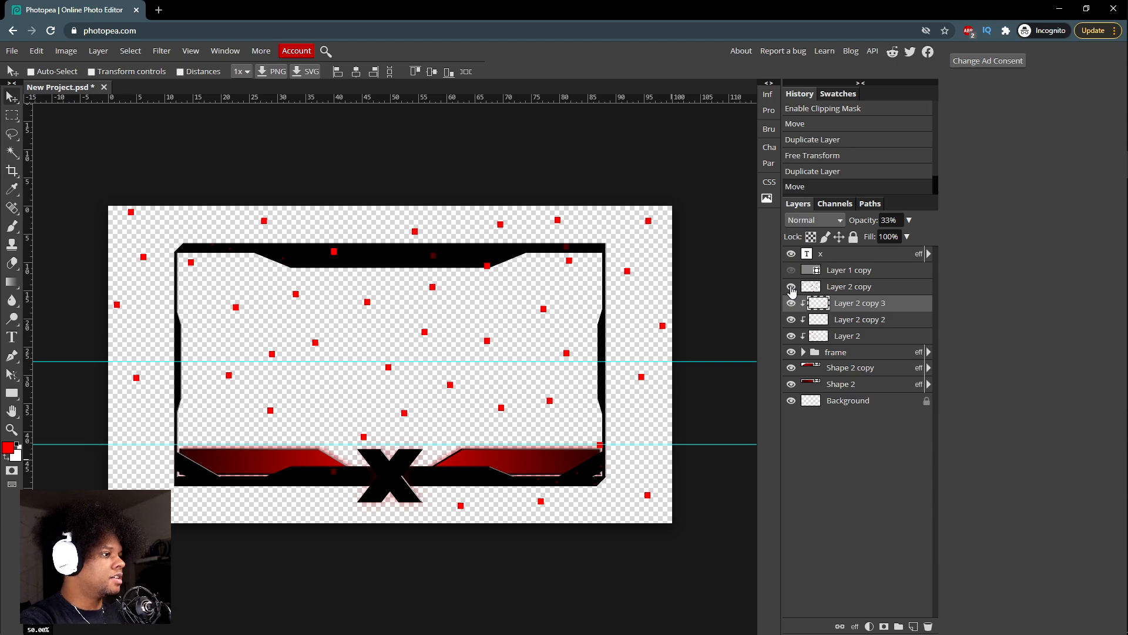
alt+click(852, 294)
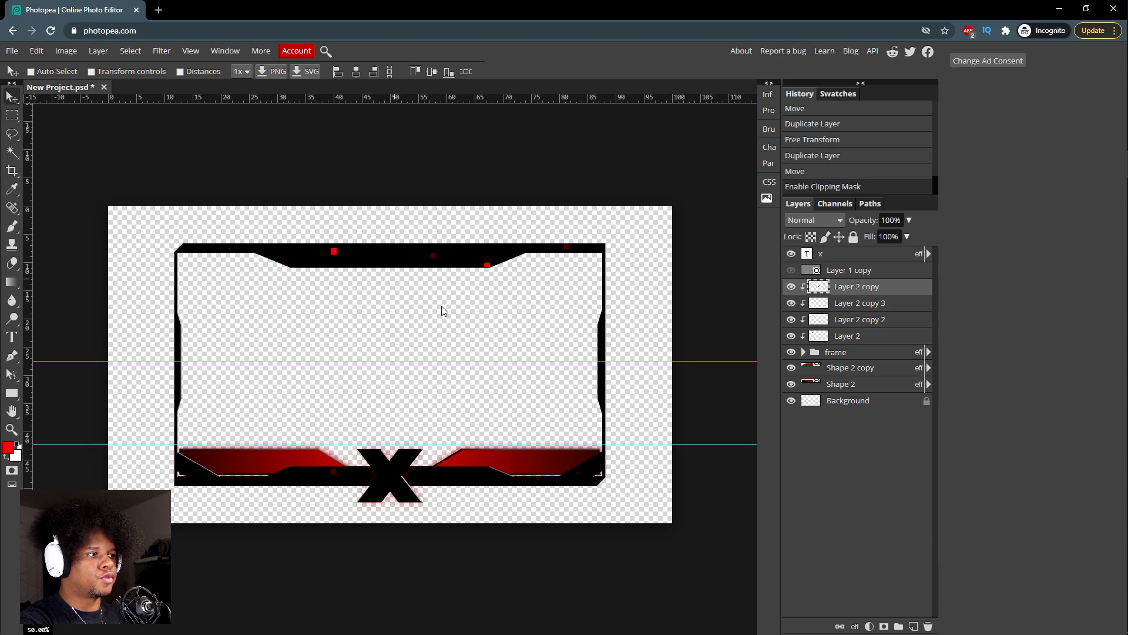
drag(442, 311, 348, 285)
Step: Duplicate the clipped sharp squares layer, enlarge the copy to 109.91% and shift it across the frame
drag(308, 319, 466, 338)
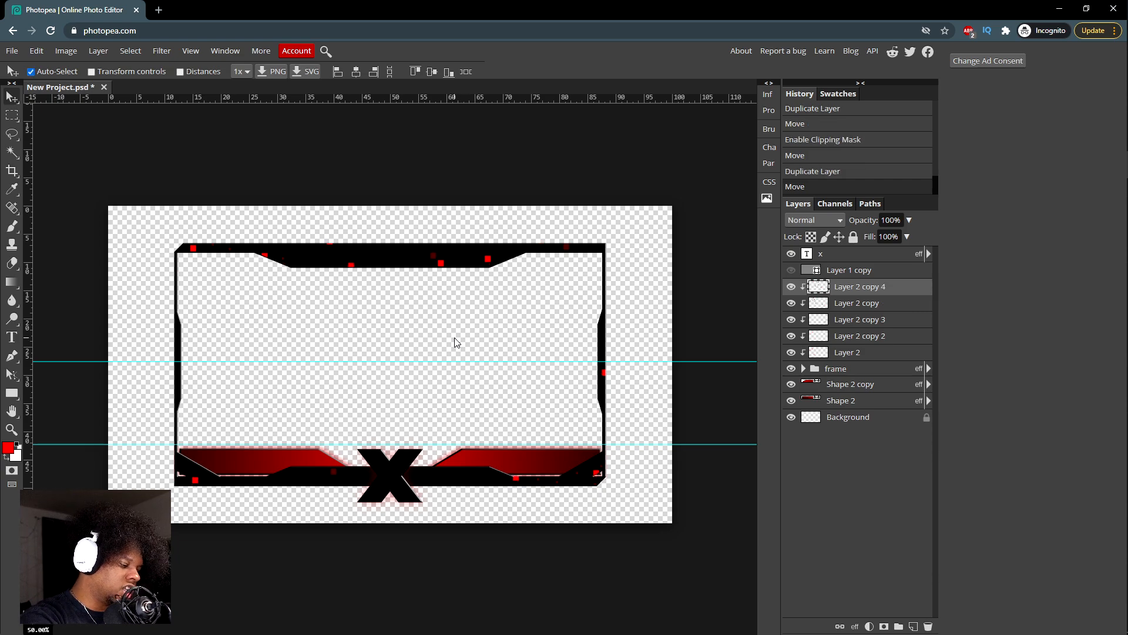
key(ctrl+t)
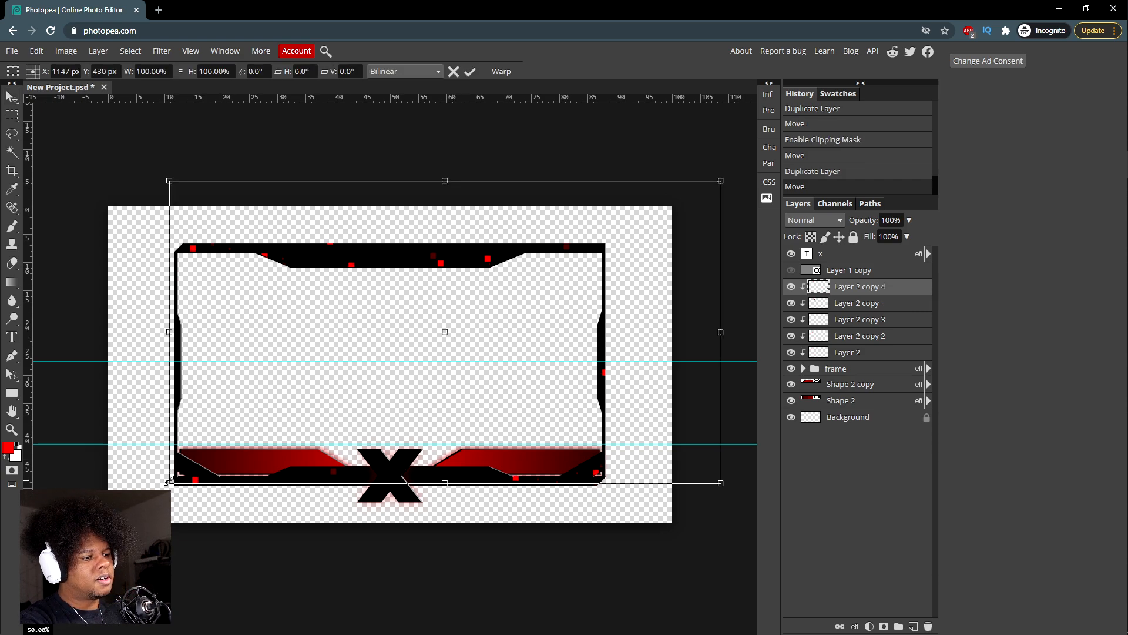
drag(168, 483, 115, 512)
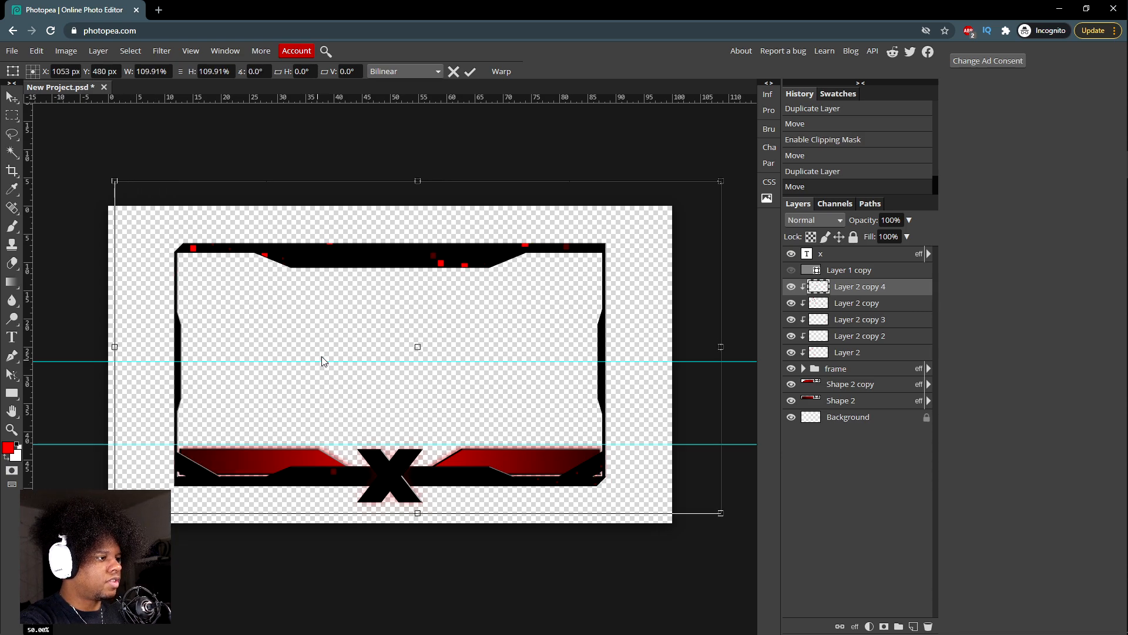
drag(322, 361, 398, 364)
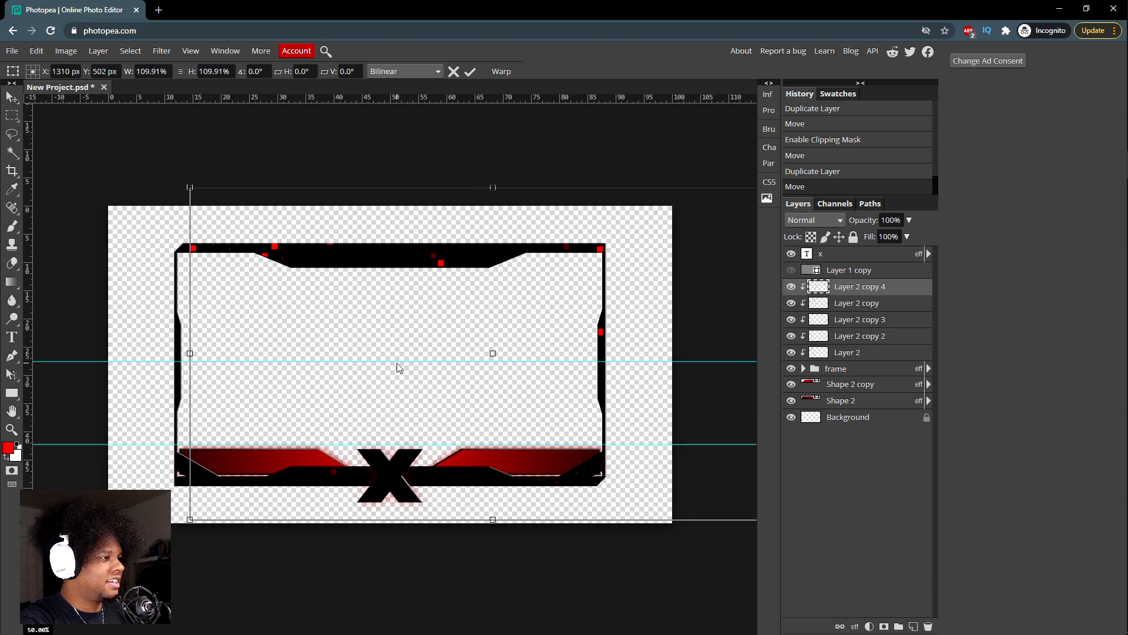
key(Return)
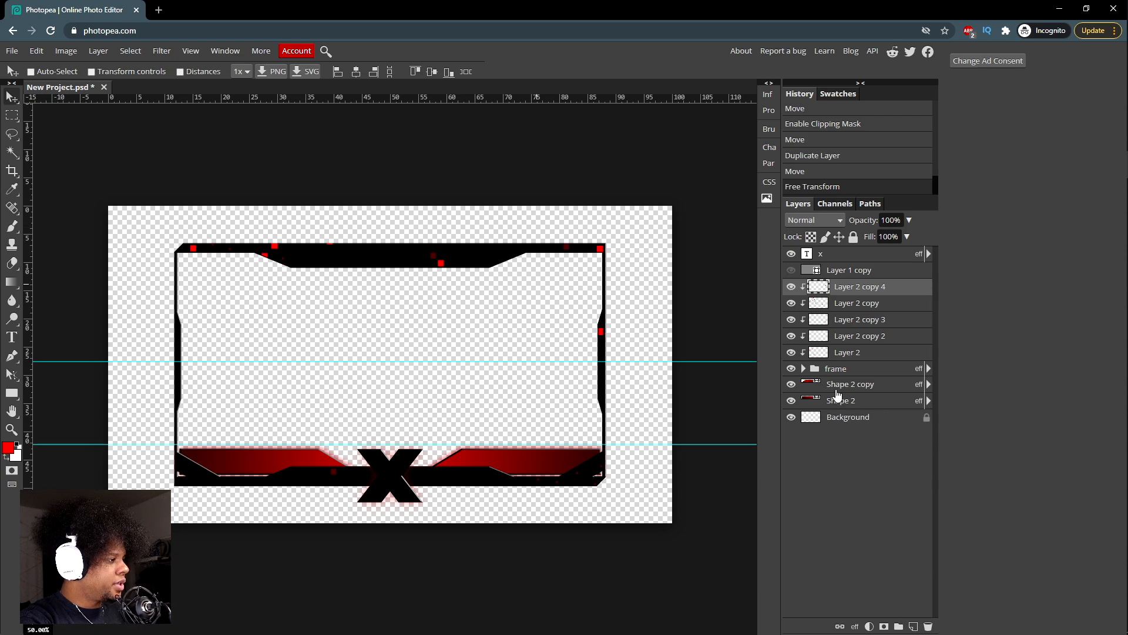
Step: Add a new layer above Layer 2 copy 4 and set up a soft round brush with 9% opacity, 846 px size and 0% hardness
click(843, 369)
click(844, 288)
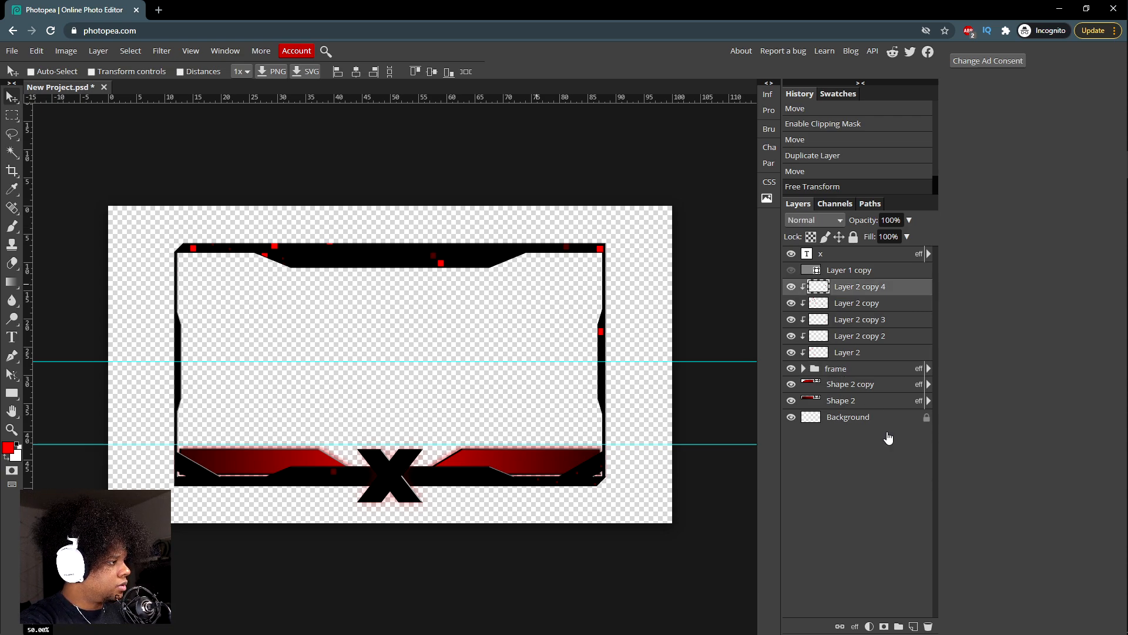
click(913, 626)
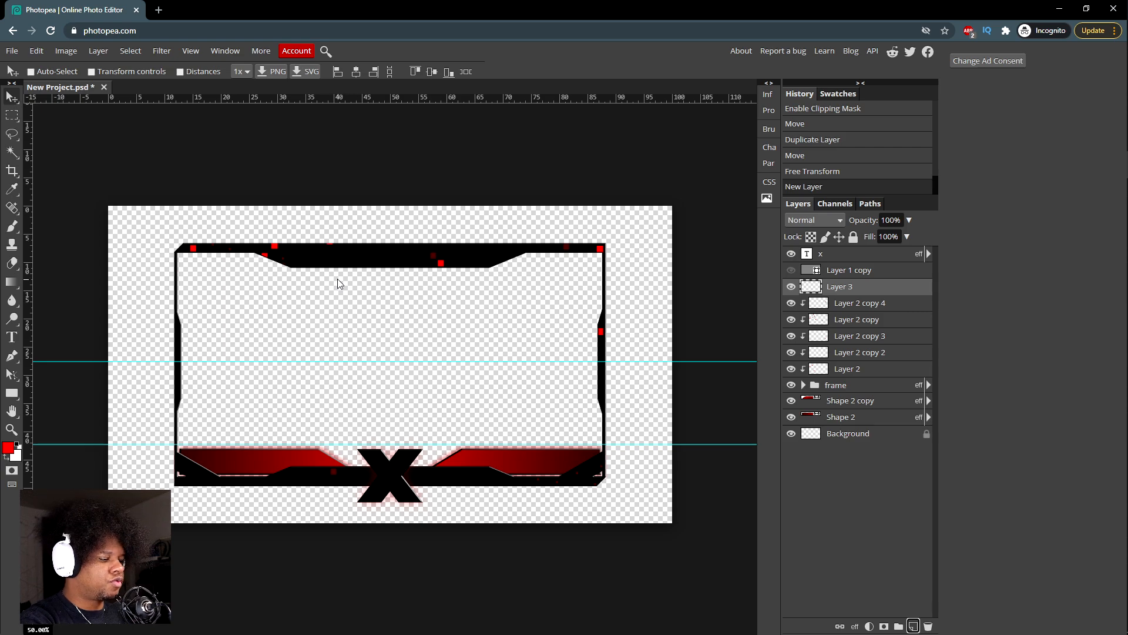
key(b)
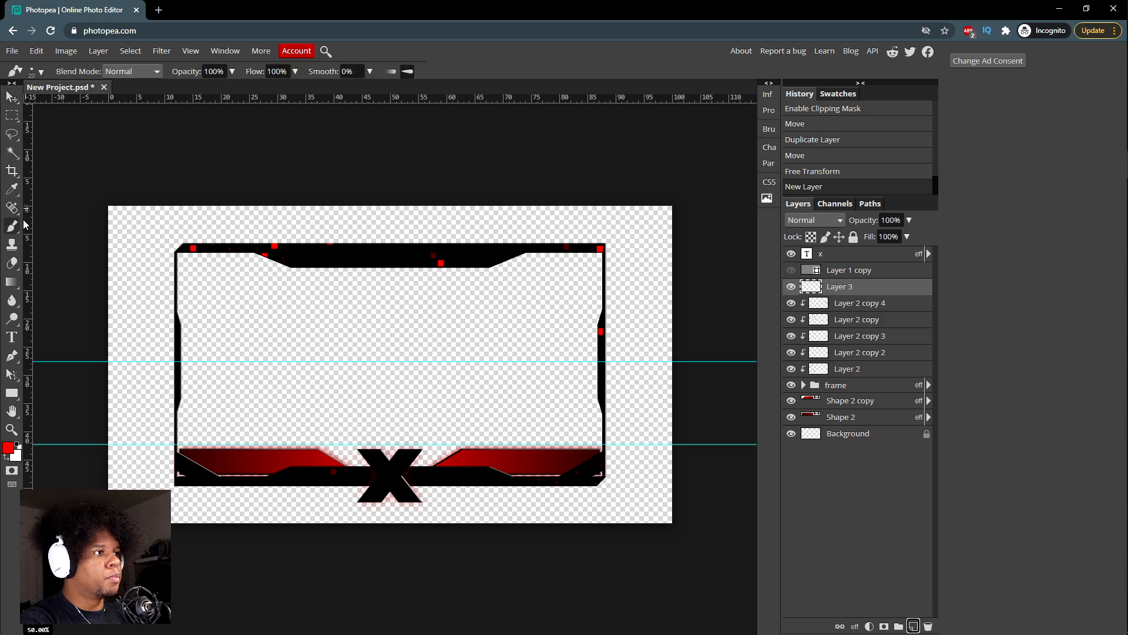
drag(232, 71, 185, 94)
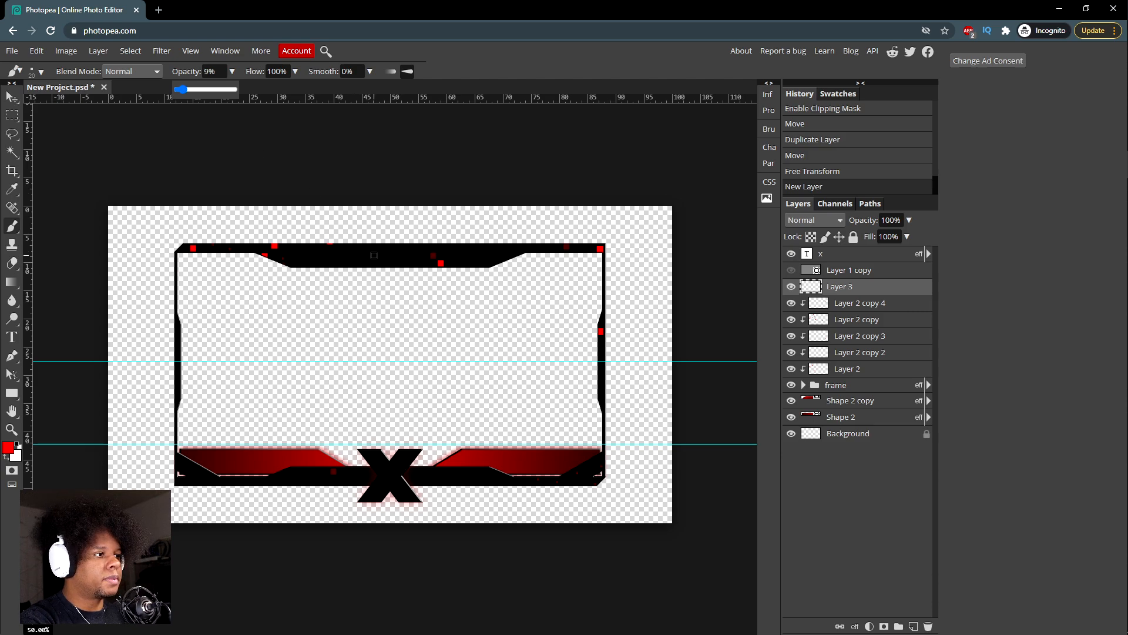
right_click(390, 312)
drag(476, 336, 496, 336)
click(501, 388)
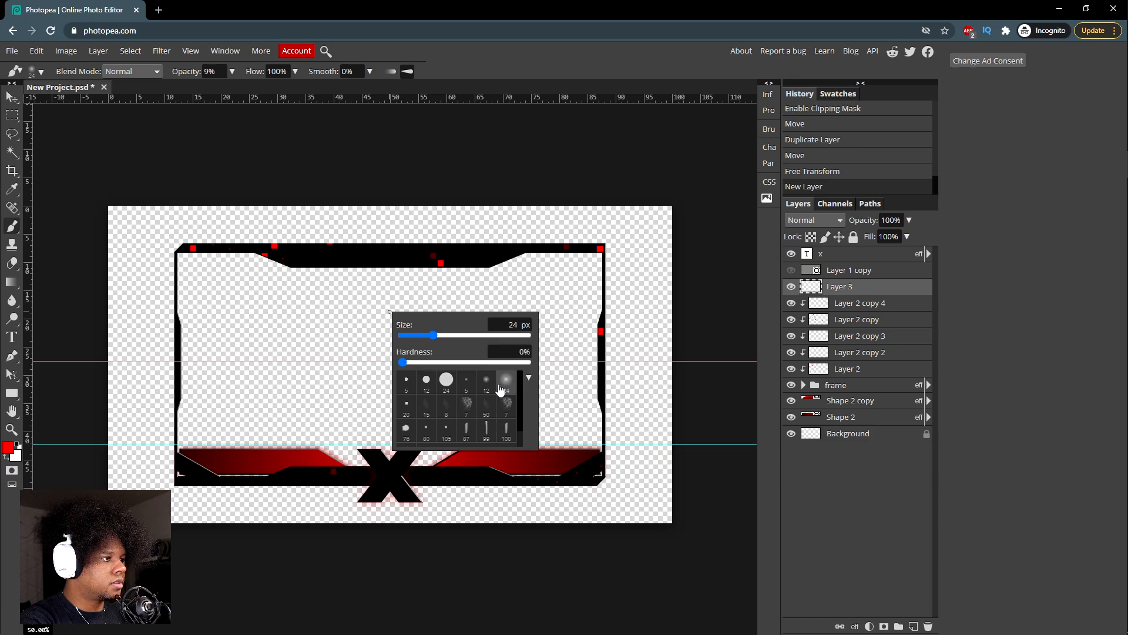
drag(485, 339, 520, 336)
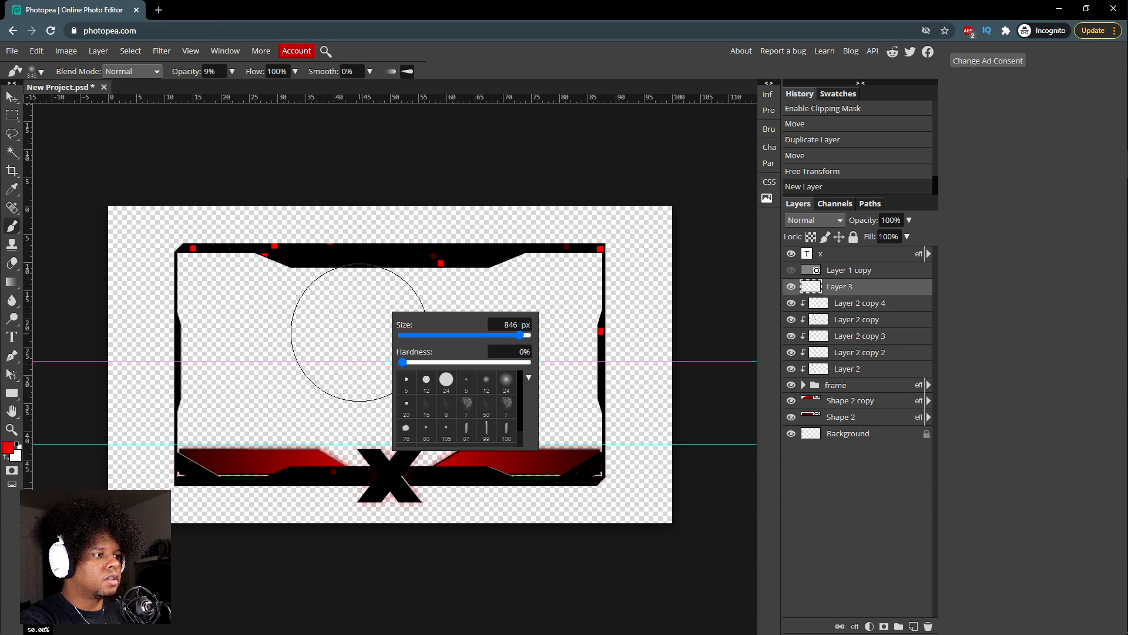
Step: Paint a soft translucent red glow on Layer 3 across the upper middle of the frame
mouse_move(361, 341)
mouse_down()
mouse_move(392, 317)
mouse_move(390, 345)
mouse_up()
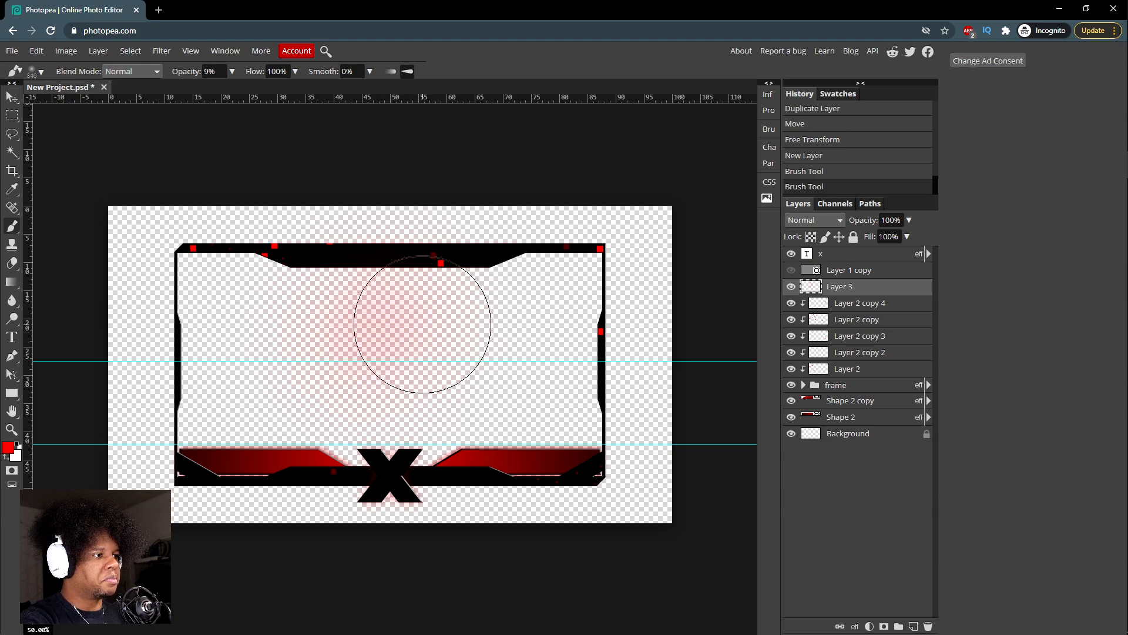
click(411, 325)
click(347, 327)
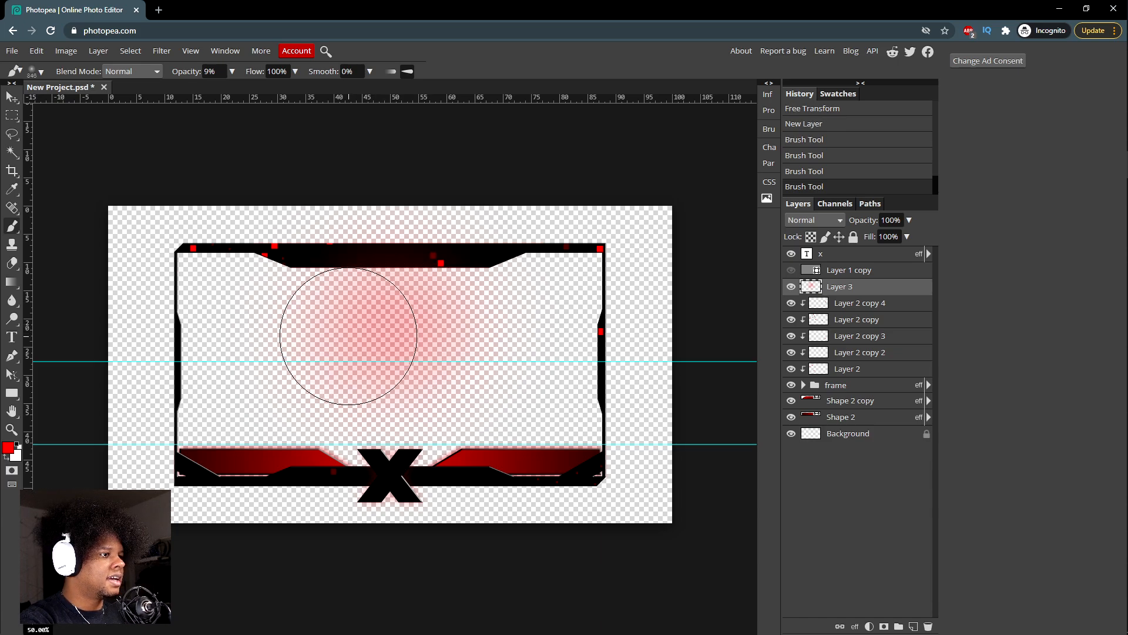
Step: Build up the soft red glow on Layer 3 with more brush dabs across the middle of the frame
click(341, 345)
click(314, 346)
click(308, 340)
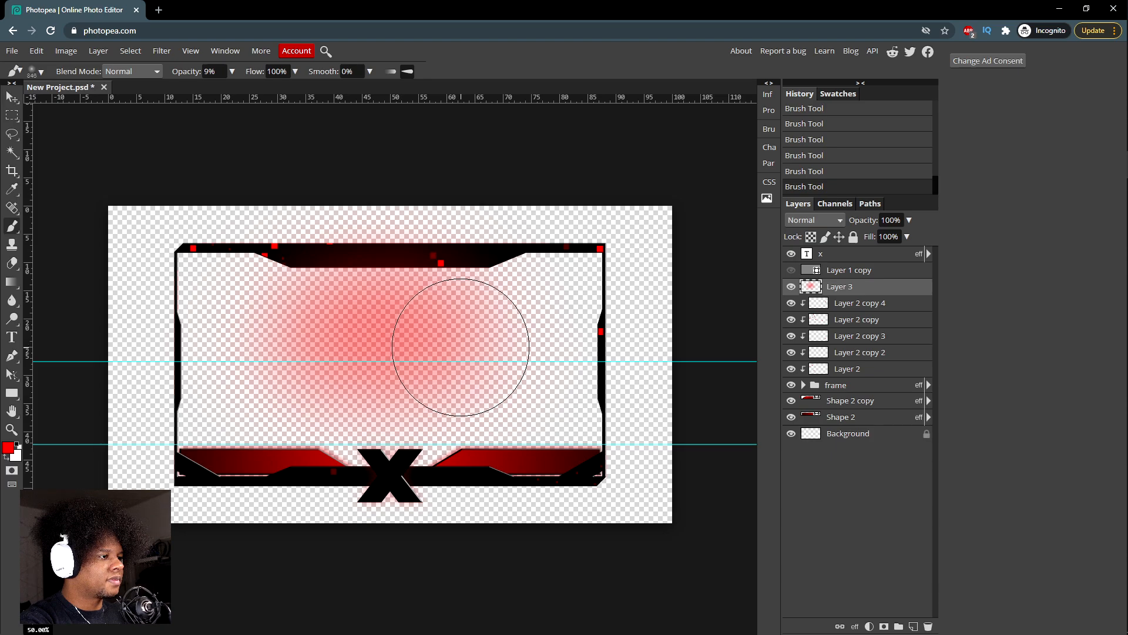
click(384, 335)
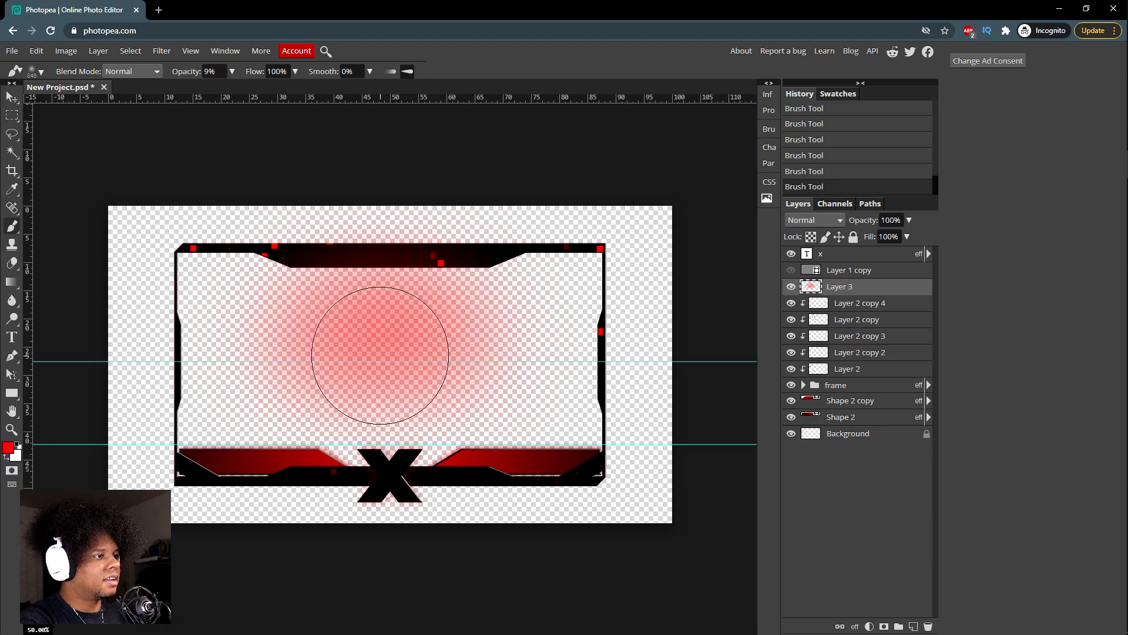
click(379, 356)
click(390, 356)
click(392, 365)
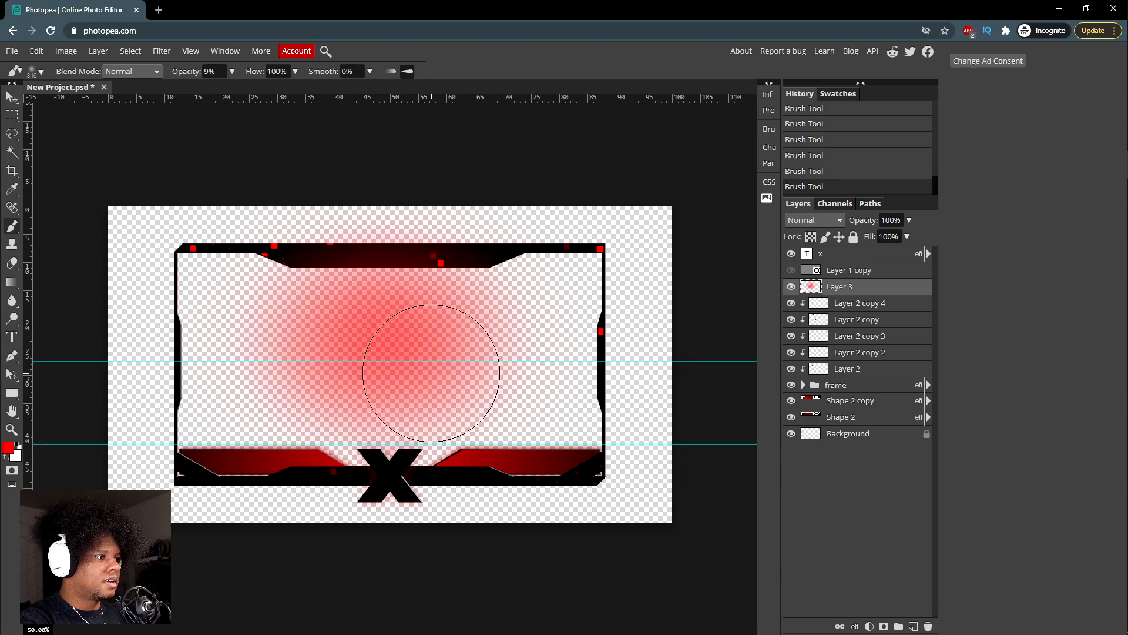
click(432, 373)
click(418, 371)
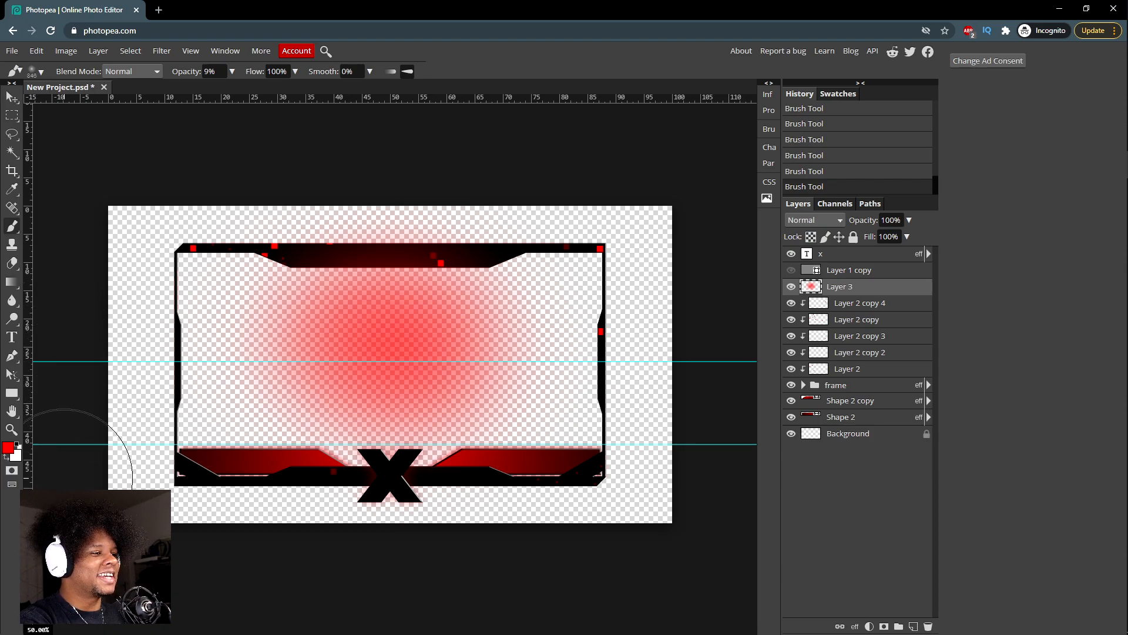
Step: Paint a soft red glow on Layer 3 over the canvas's lower-left corner and up its left edge
click(75, 474)
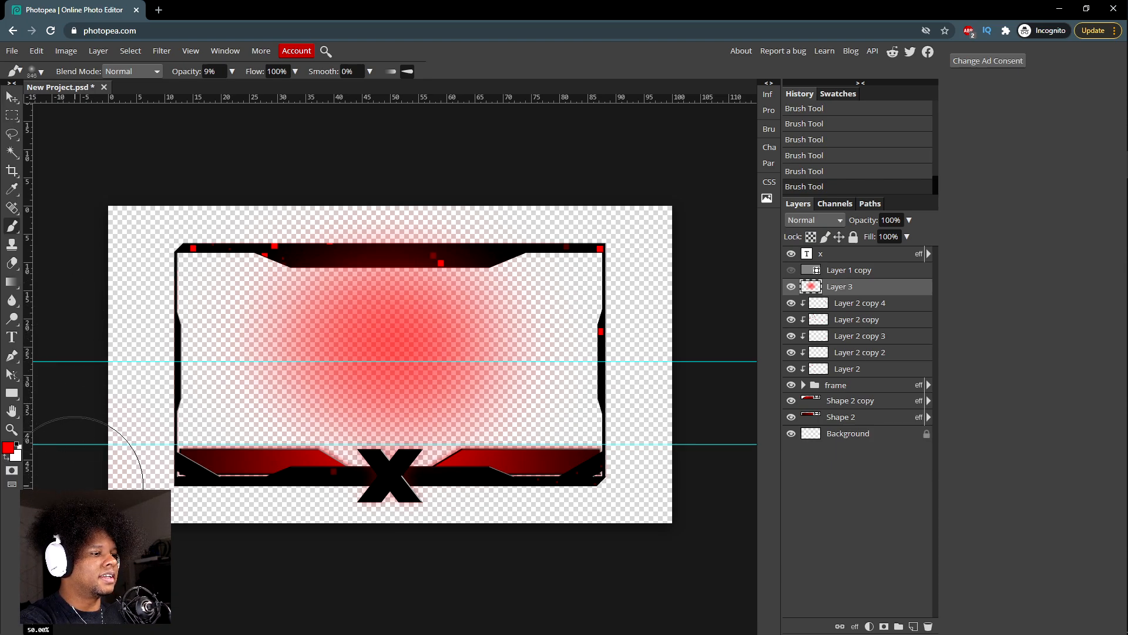
click(85, 474)
click(94, 474)
click(94, 463)
click(95, 447)
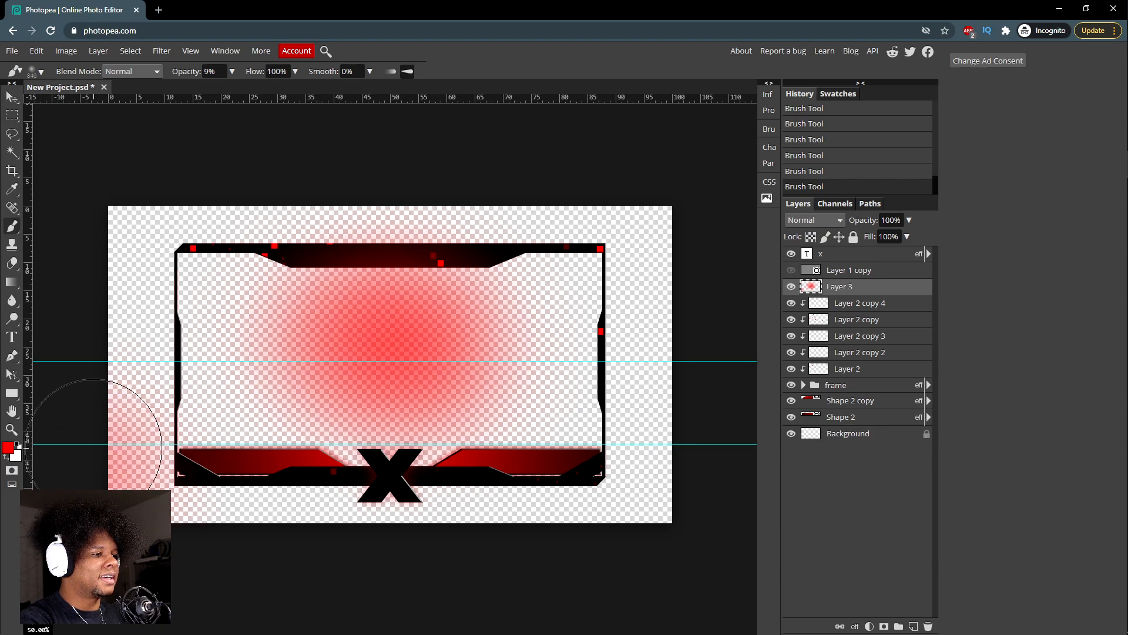
click(94, 409)
click(93, 402)
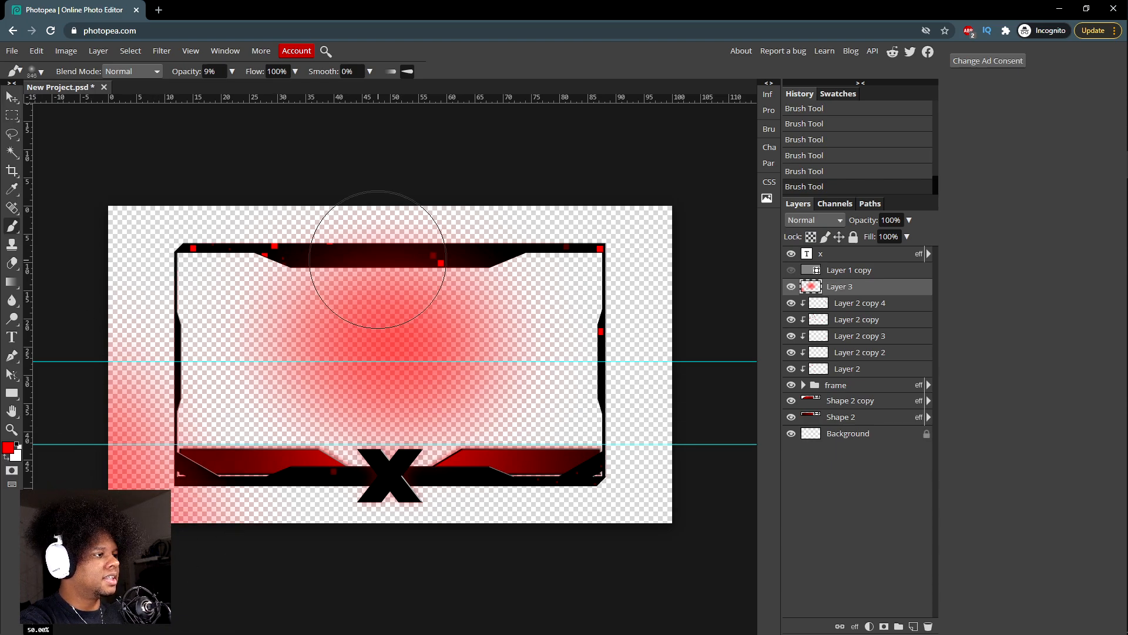
Step: Paint a soft red glow on Layer 3 over the frame's upper-right corner
drag(643, 201, 641, 214)
click(619, 227)
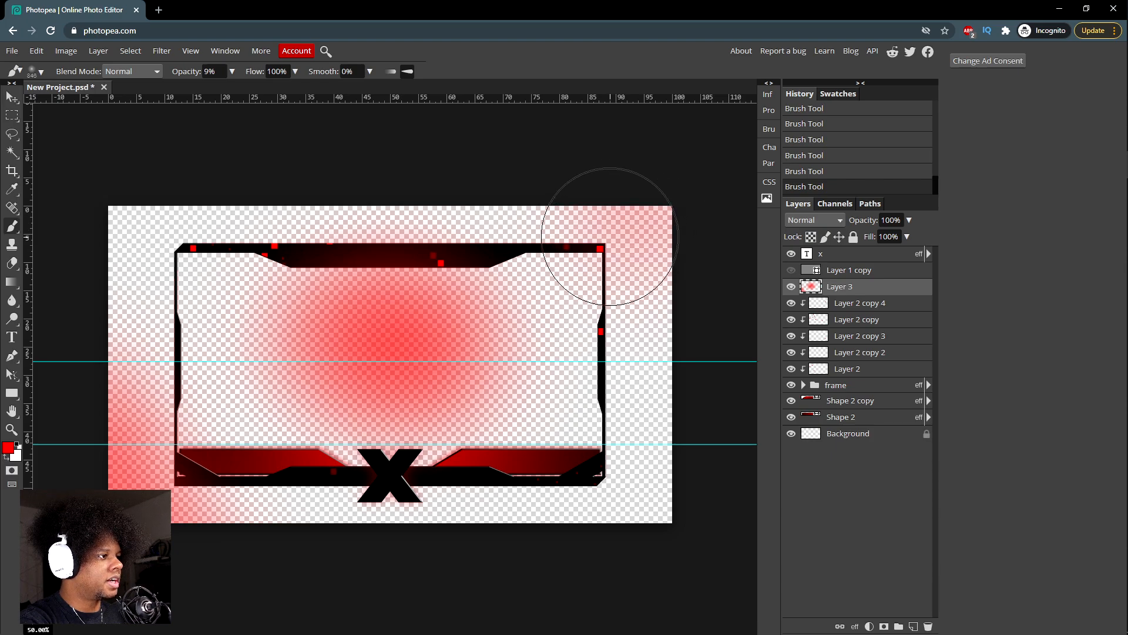
click(604, 242)
click(655, 193)
click(652, 191)
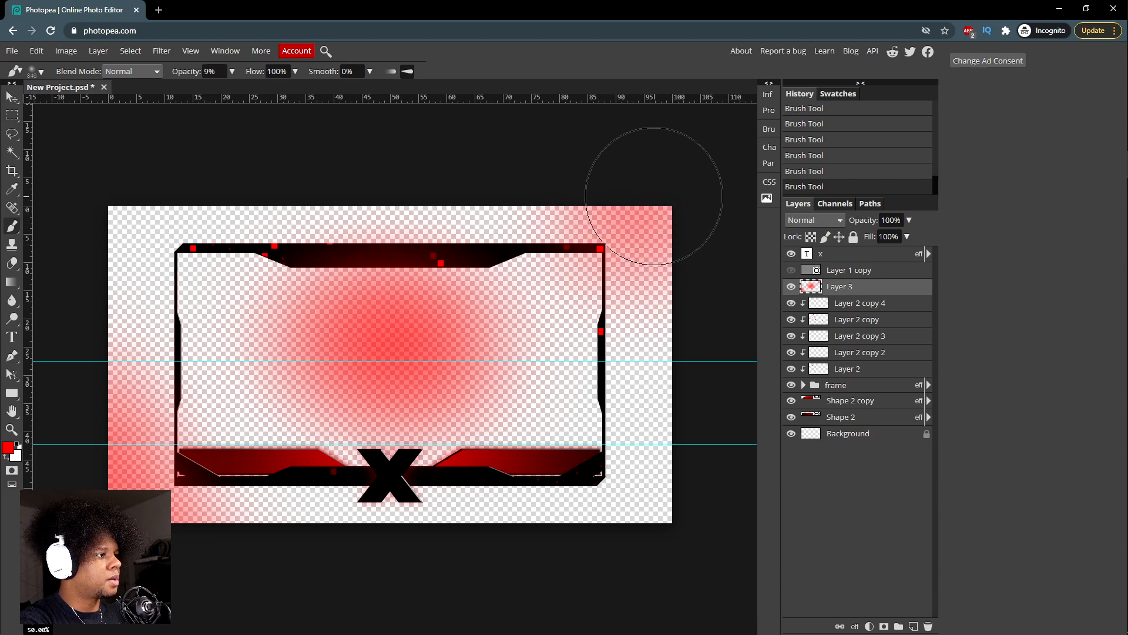
click(654, 196)
click(653, 196)
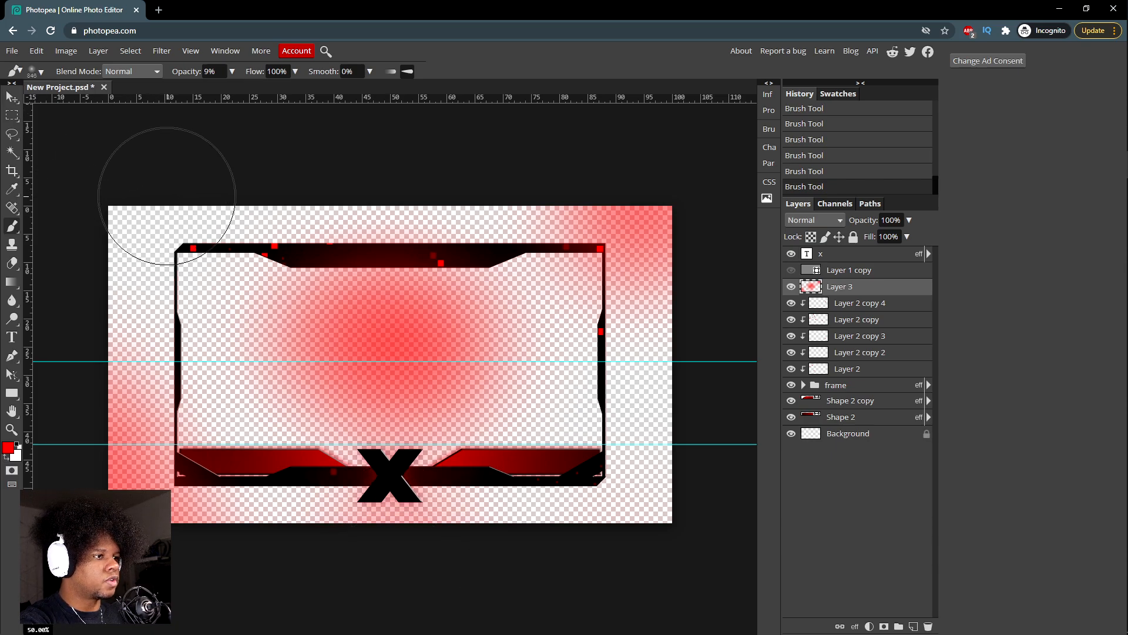
Step: Paint a lighter soft red glow on Layer 3 above the frame's upper-left corner
click(166, 187)
click(167, 191)
click(182, 184)
click(200, 178)
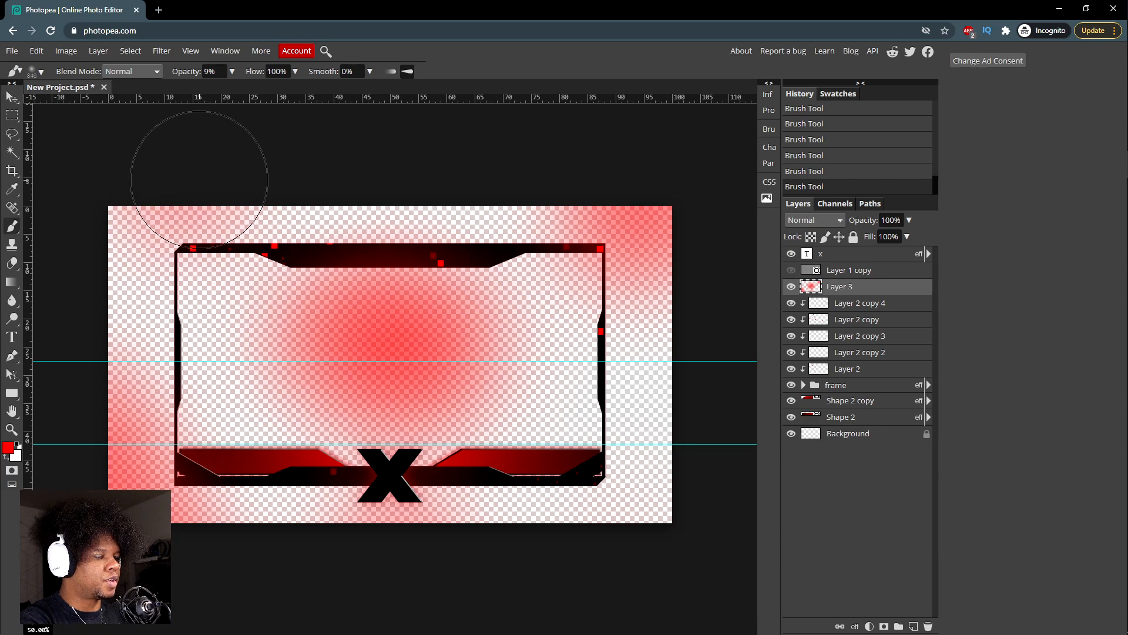
click(164, 188)
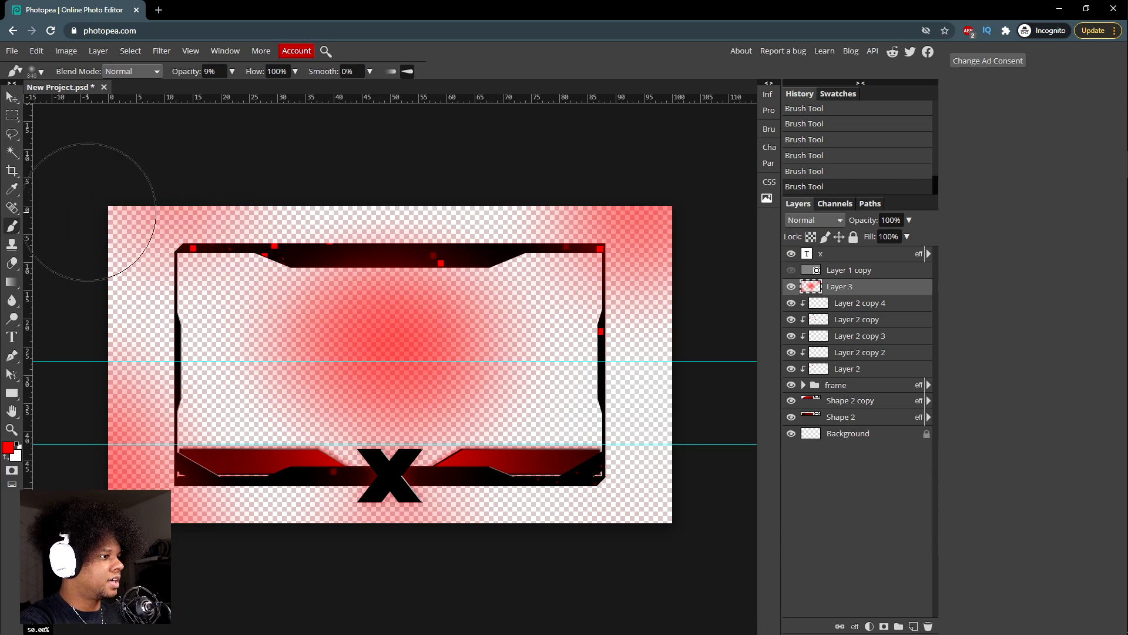
Step: Release Layer 2 copy 4 and Layer 2 copy from their clipping masks
click(855, 302)
key(ctrl+alt+g)
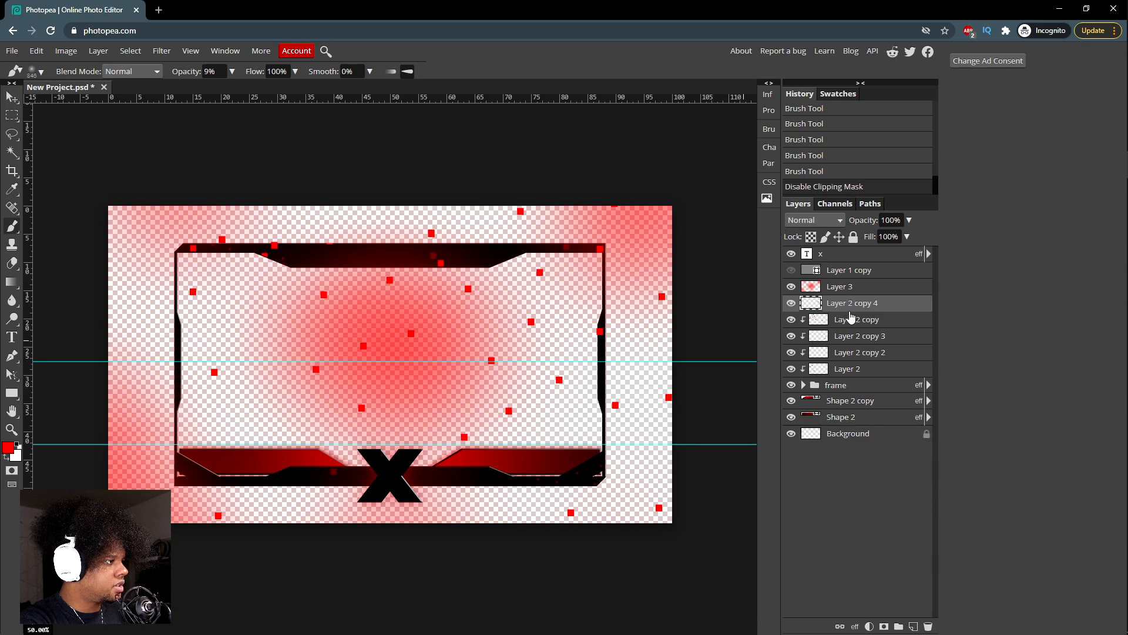
click(852, 318)
key(ctrl+alt+g)
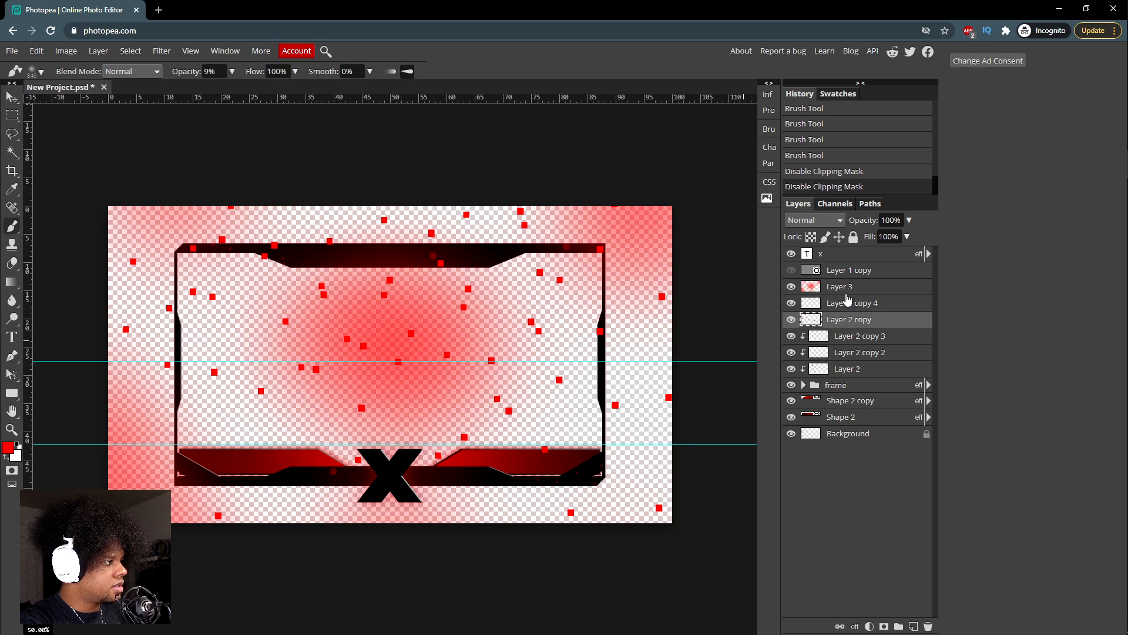
Step: Clip Layer 3, Layer 2 copy 4 and Layer 2 copy to the frame group
click(846, 294)
key(ctrl+alt+g)
click(846, 309)
key(ctrl+alt+g)
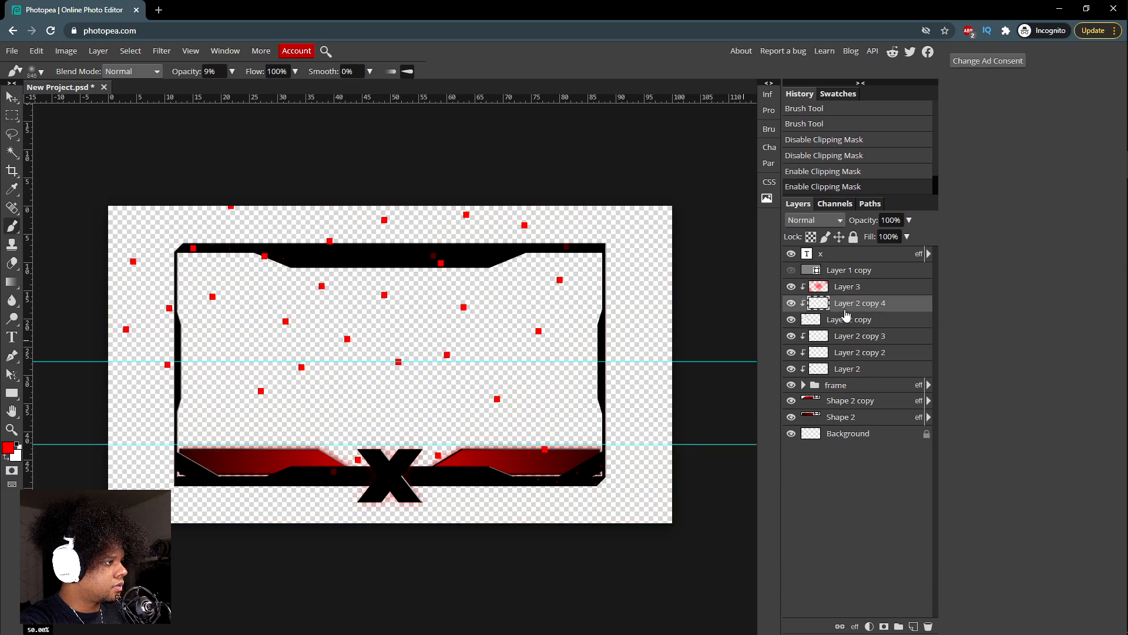
click(846, 326)
key(ctrl+alt+g)
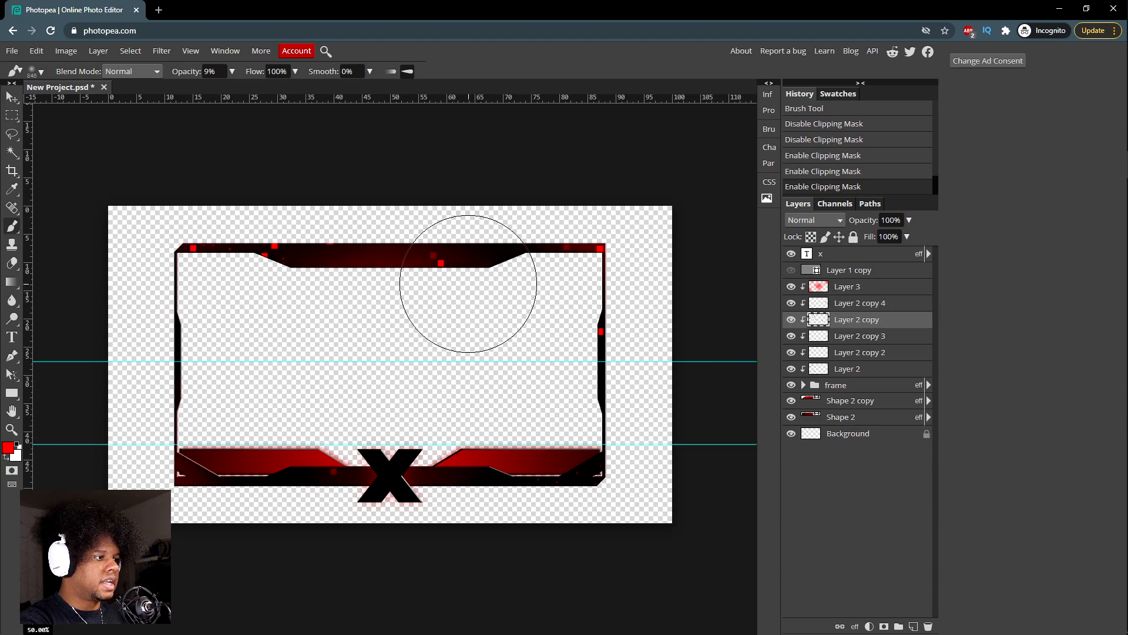
Step: Lower the opacity of the Layer 3 glow to 54%
click(878, 289)
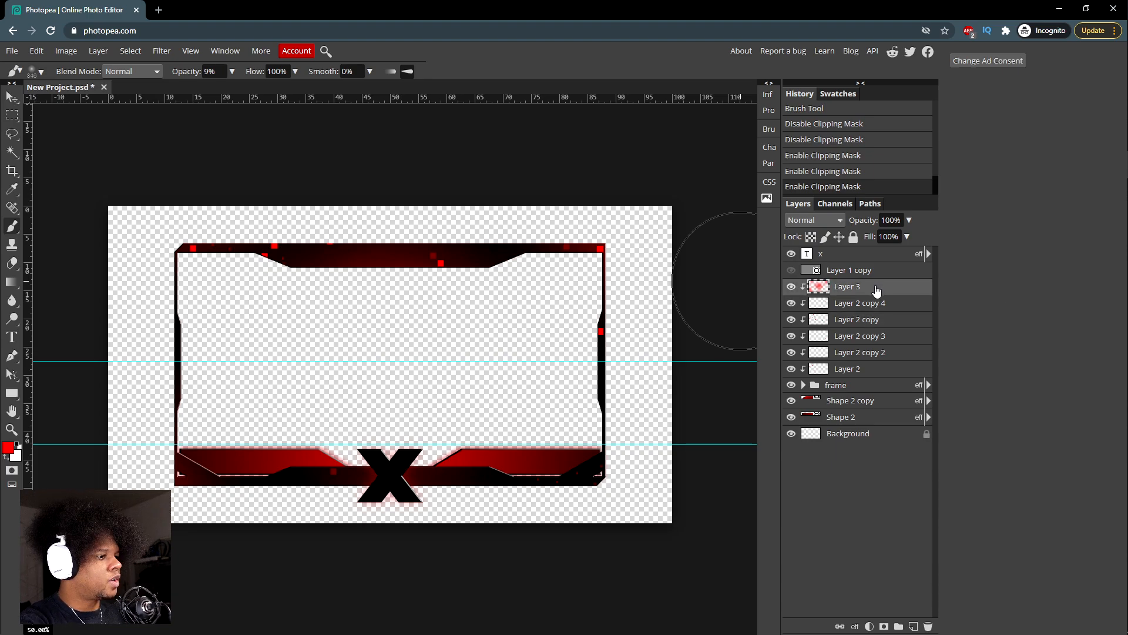
click(909, 221)
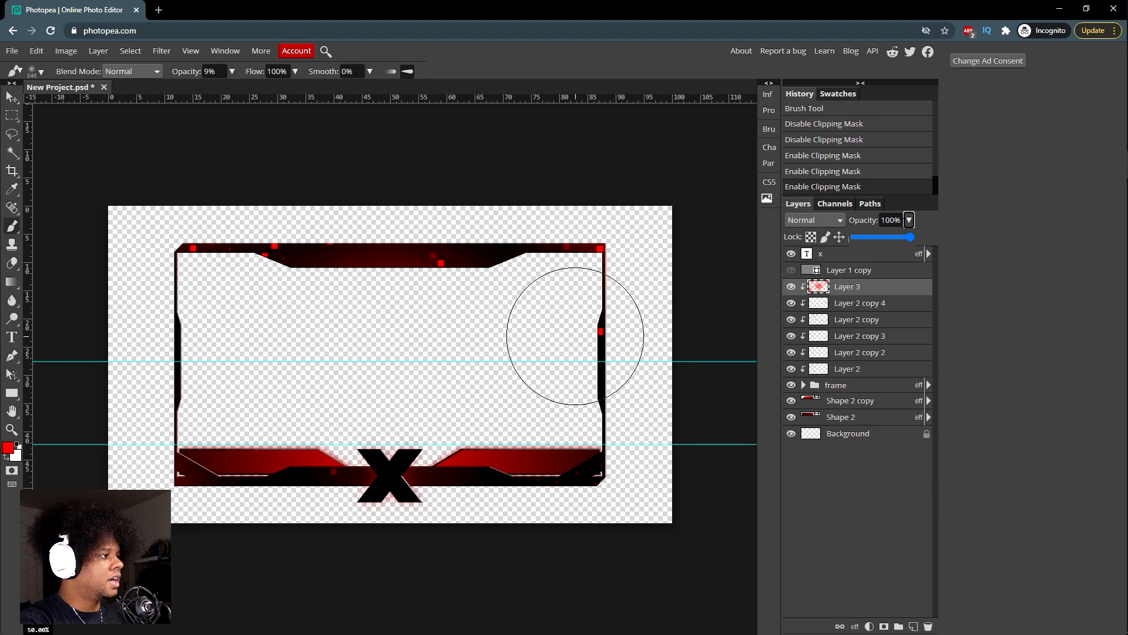
click(911, 221)
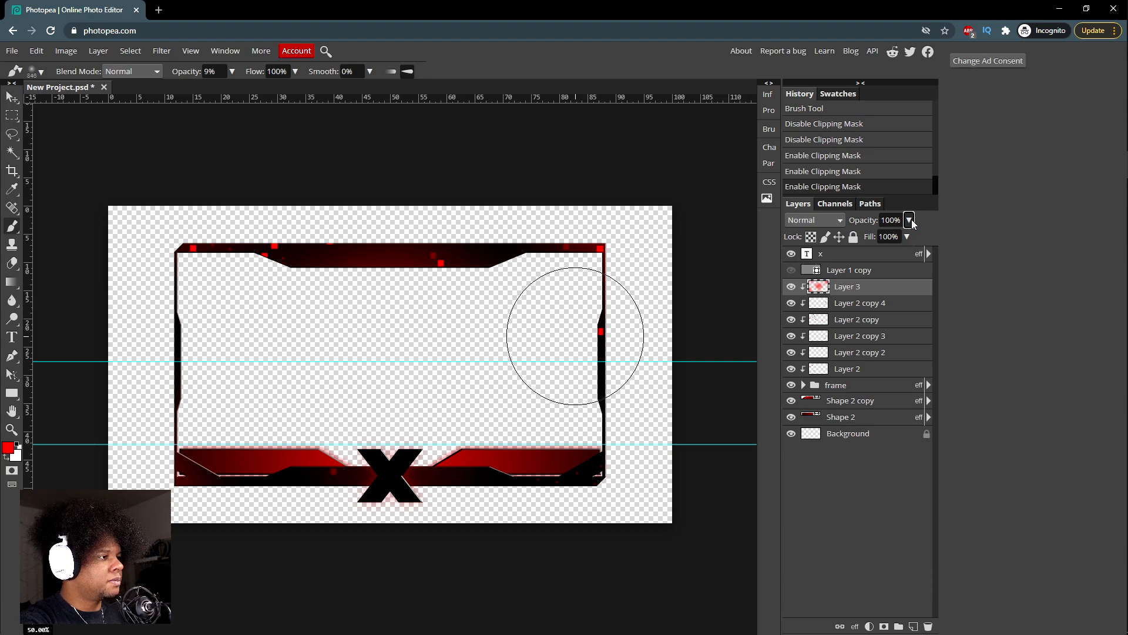
click(909, 220)
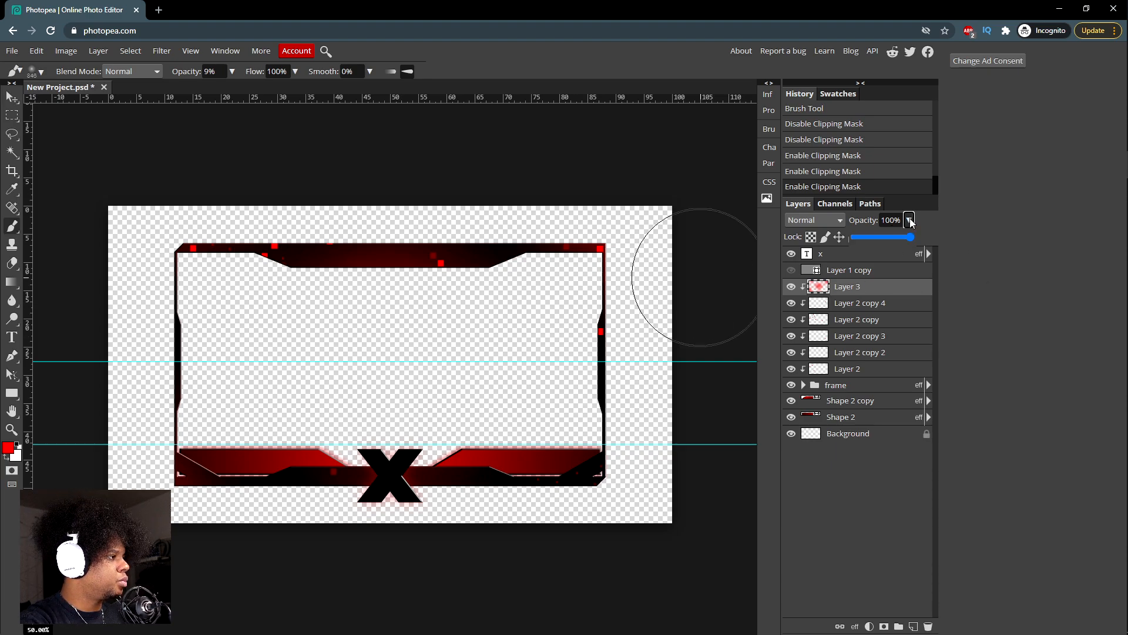
drag(912, 237, 902, 240)
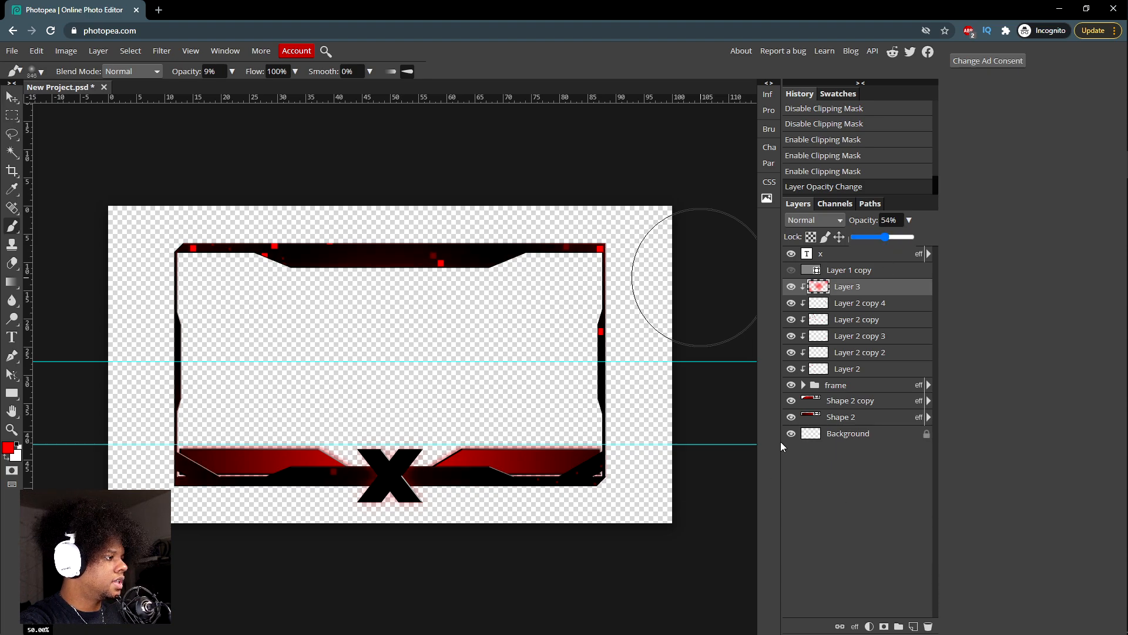
click(874, 484)
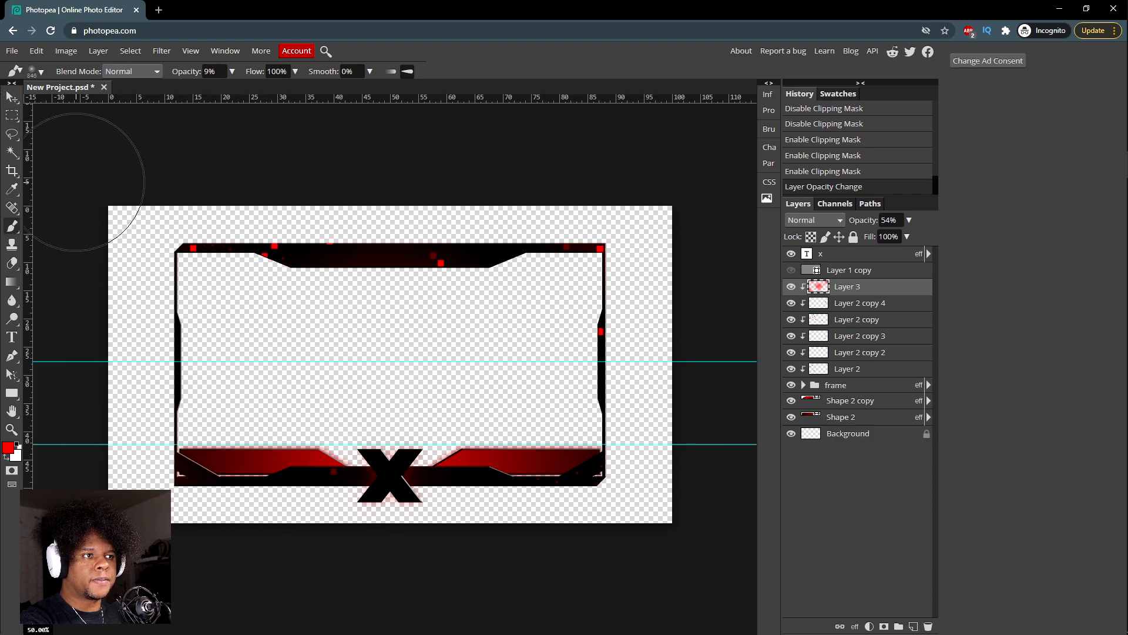
click(14, 98)
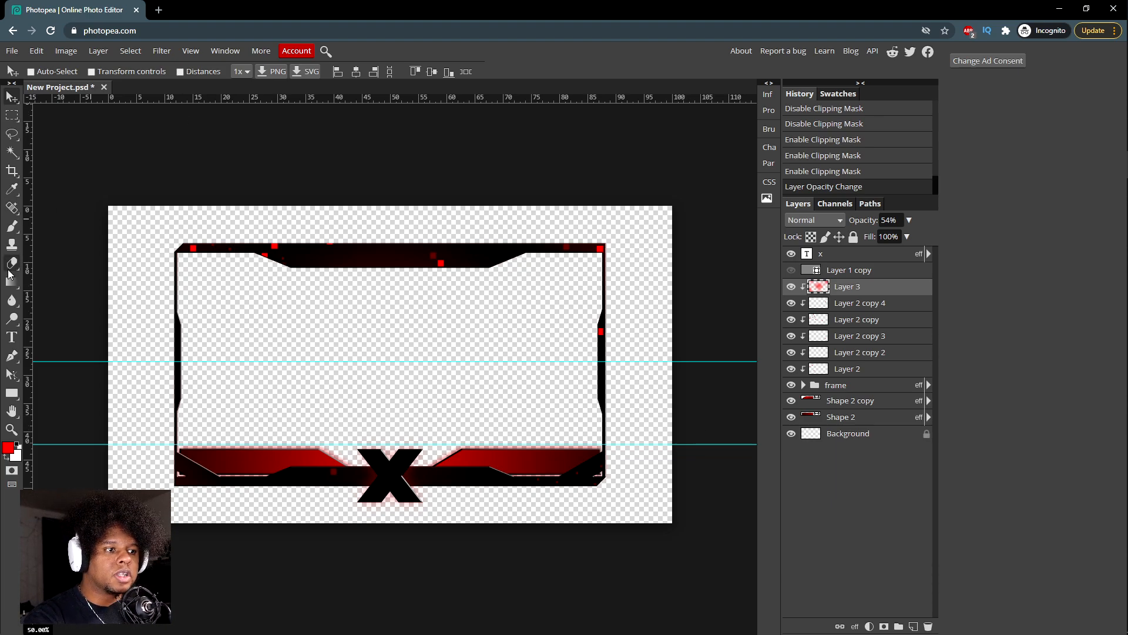
click(14, 354)
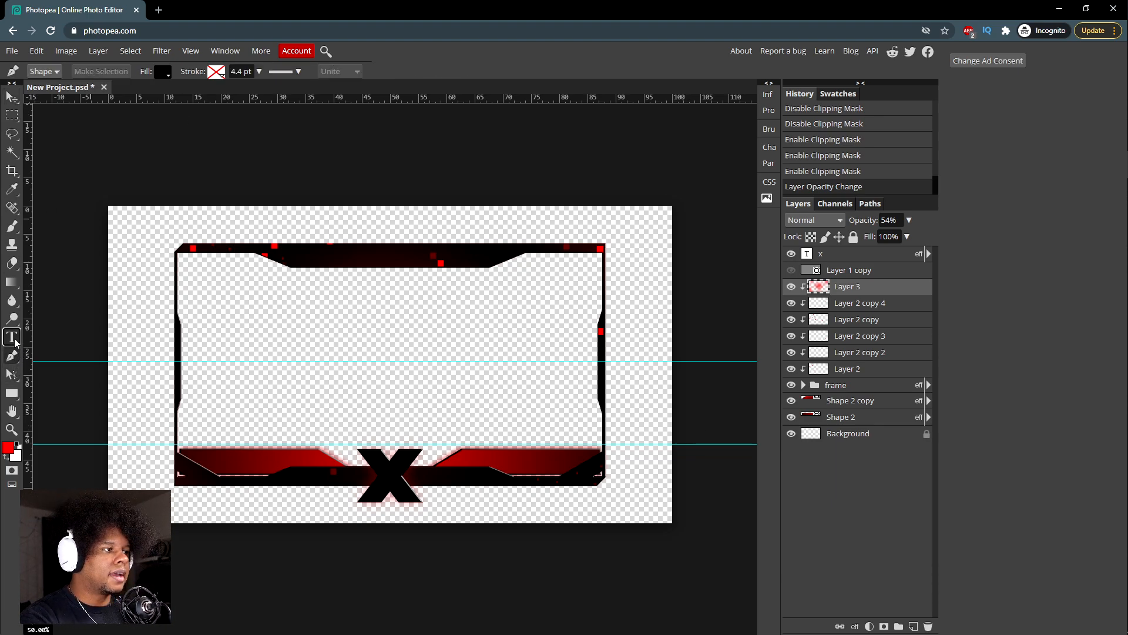
click(14, 339)
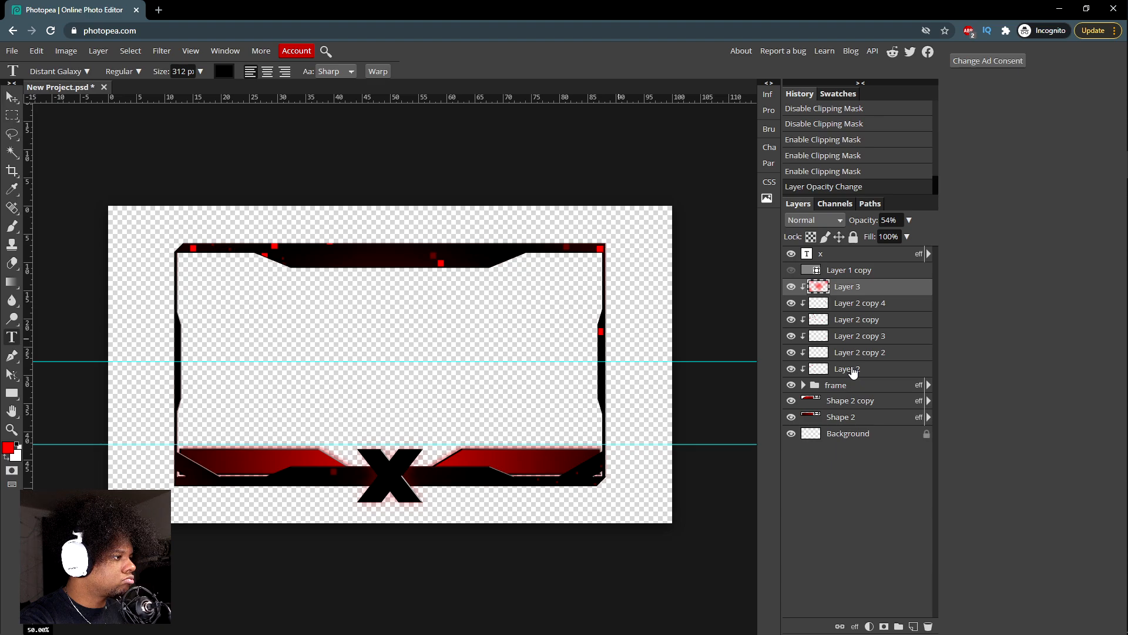
Step: Select all layers from x down to Shape 2, scale them together to 108.93% and shift them slightly upward to Y 505 px
click(835, 418)
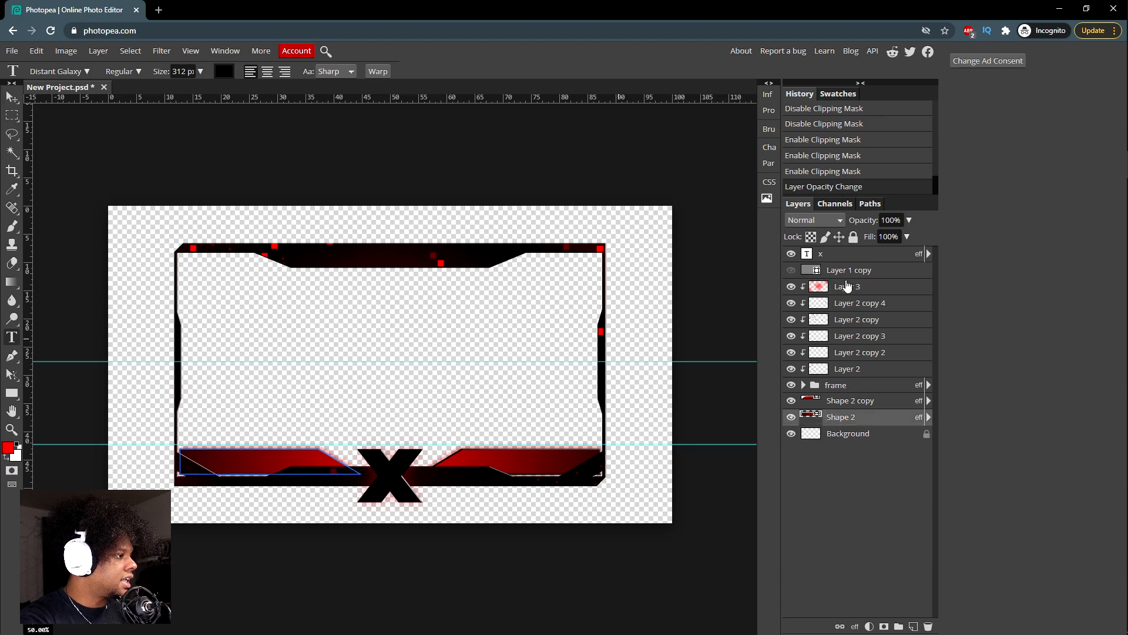
shift+click(840, 258)
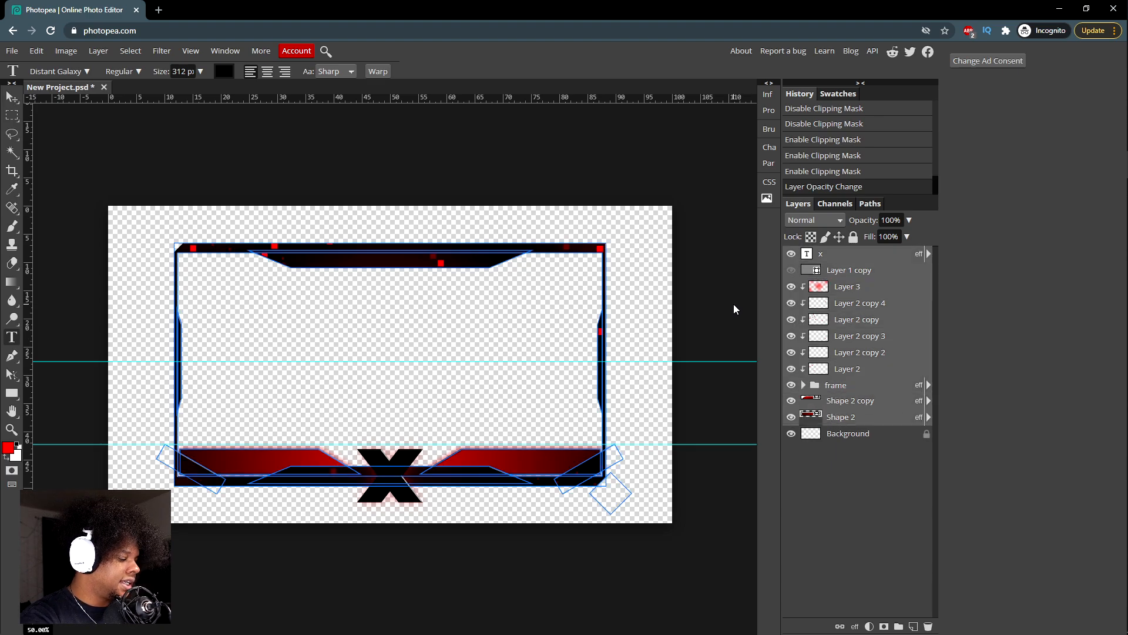
key(ctrl+t)
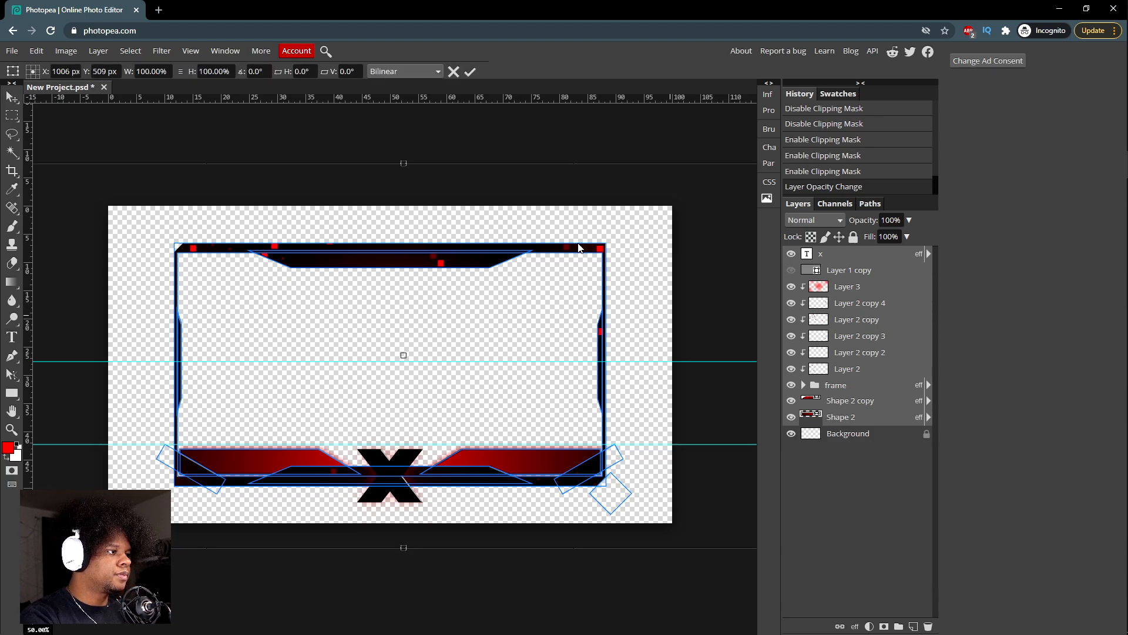
key(ctrl+minus)
key(ctrl+minus)
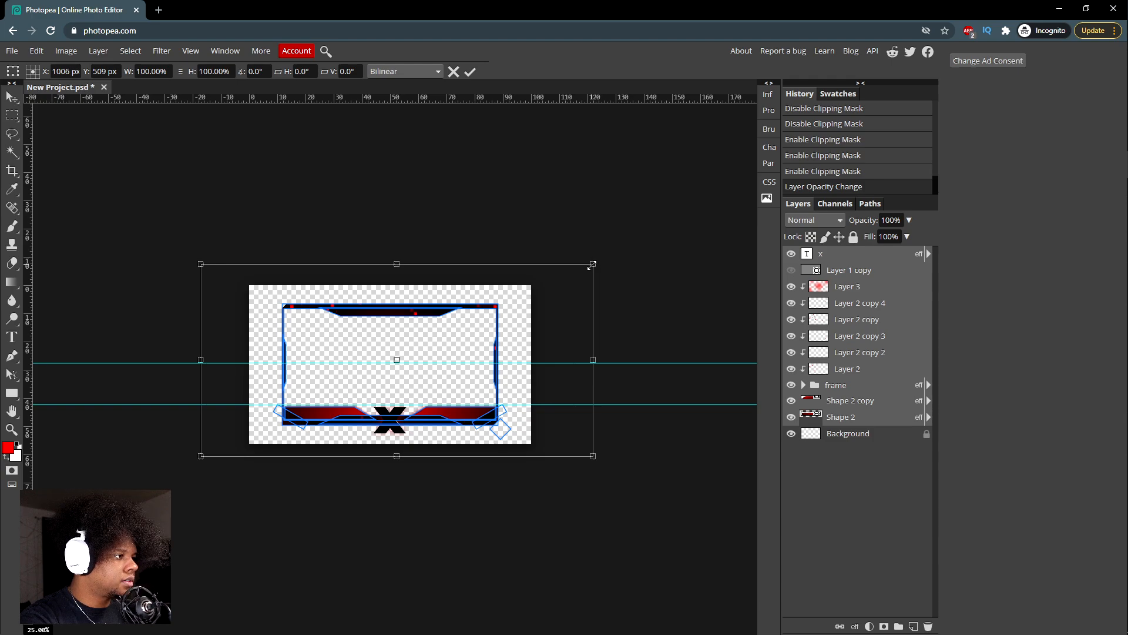
drag(599, 258, 611, 255)
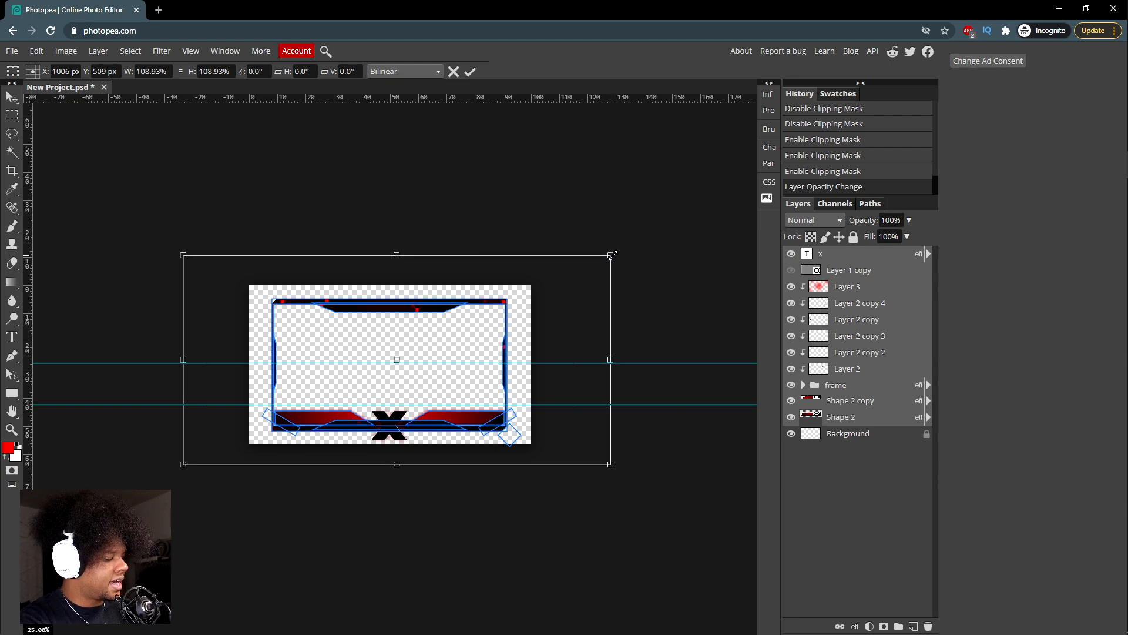
drag(492, 403, 492, 403)
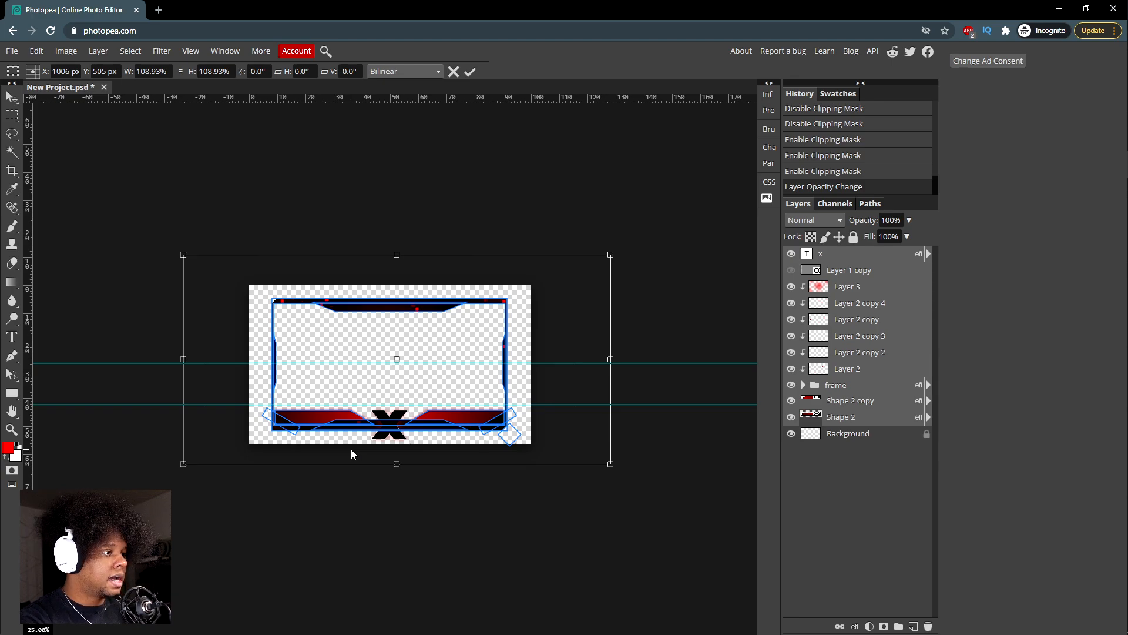
key(Return)
Step: Set the opacity of the selected overlay layers to 10% and nudge them down slightly
key(1)
key(t)
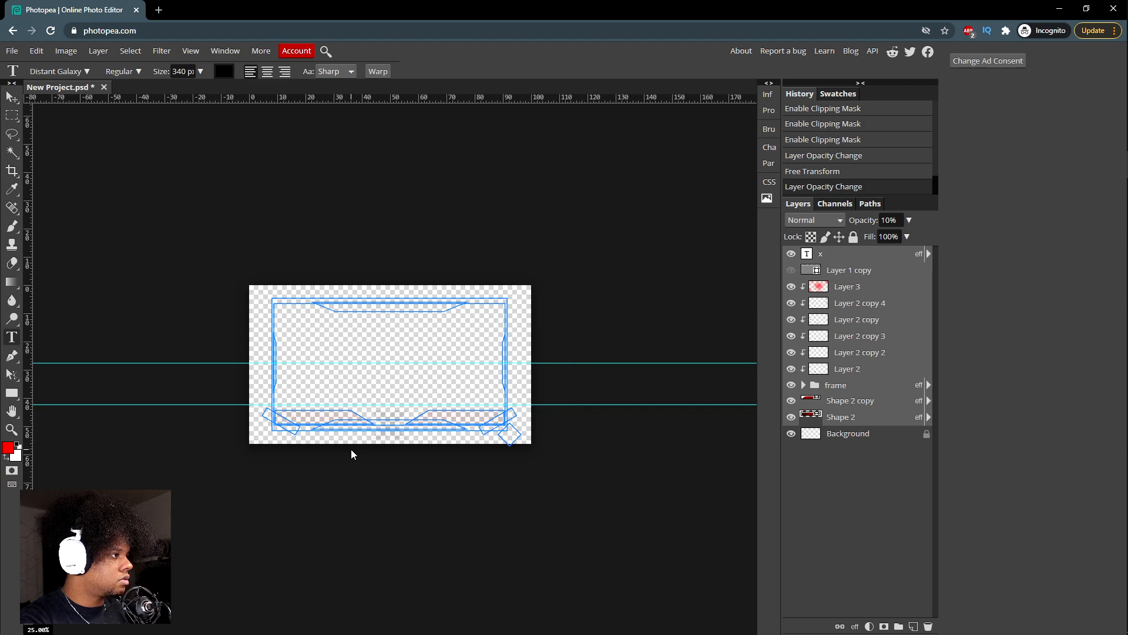
key(v)
key(Down)
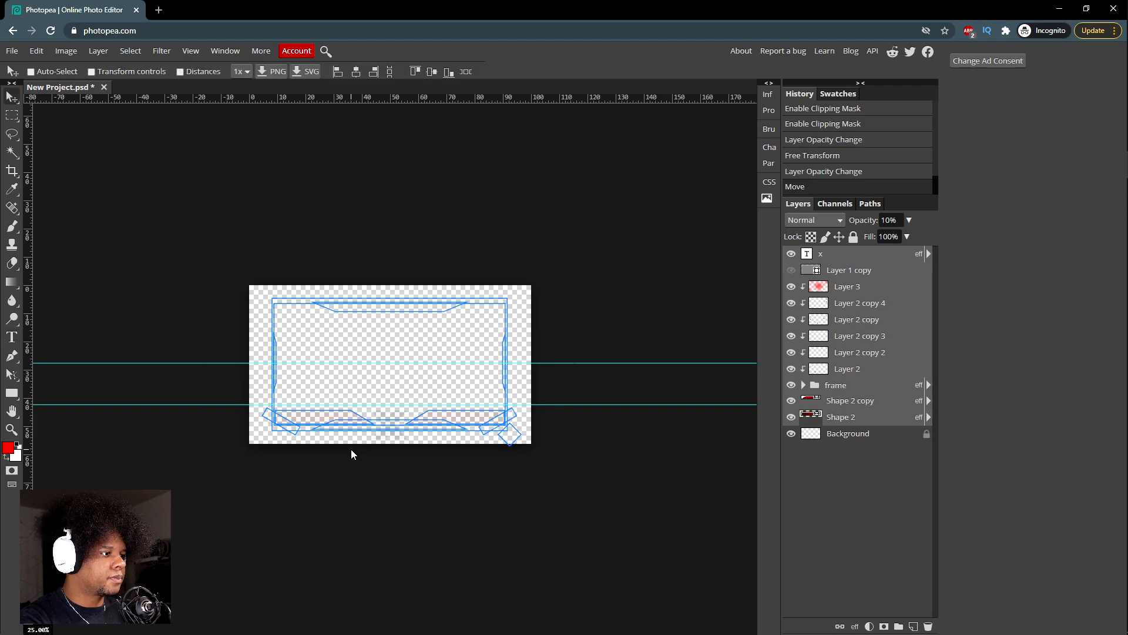
key(1)
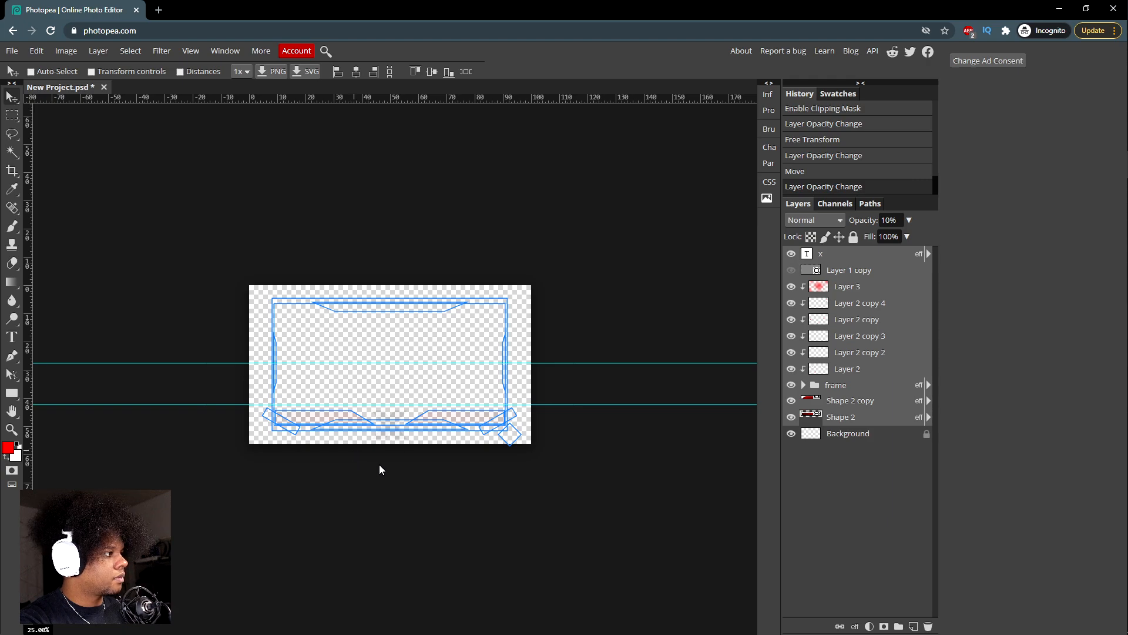
Step: Set the opacity of the selected overlay layers to 100%
click(910, 220)
click(864, 240)
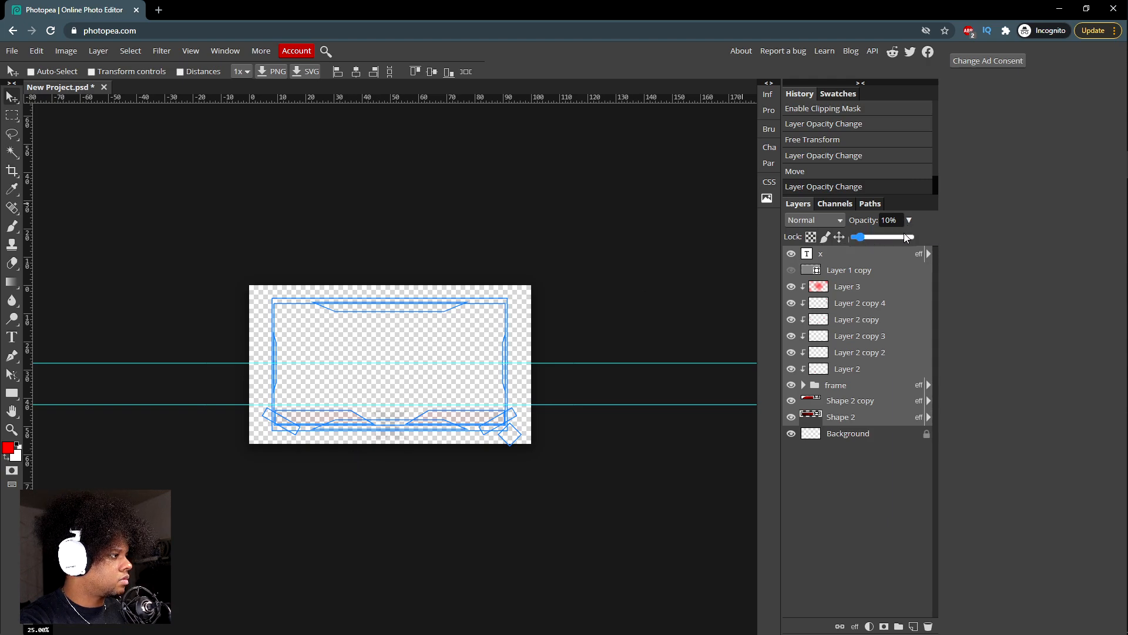
click(926, 234)
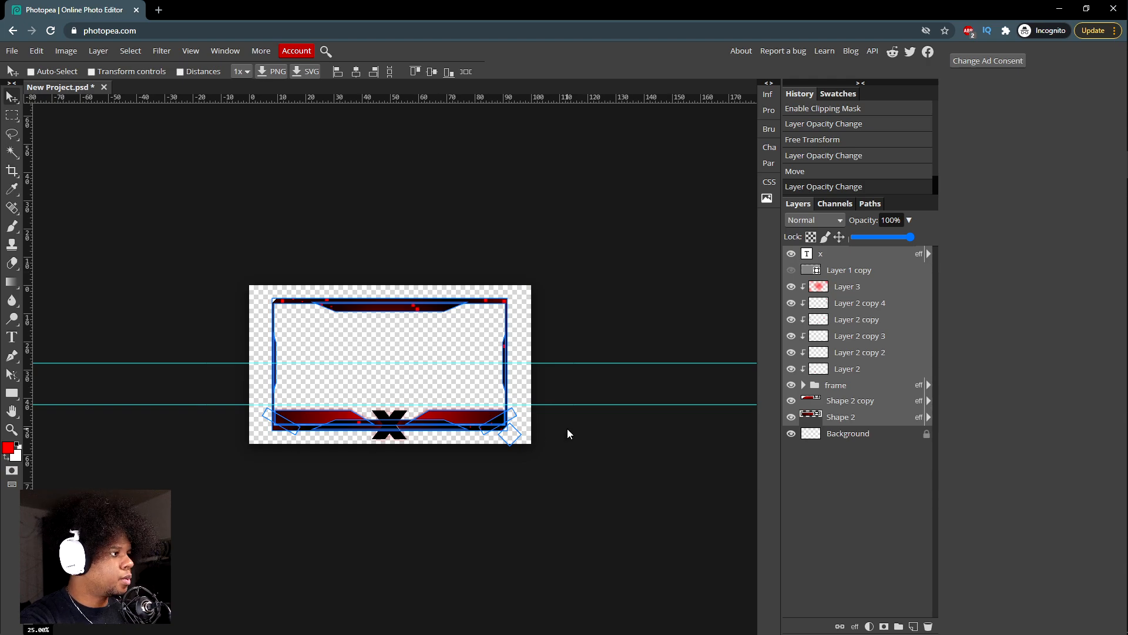
click(10, 100)
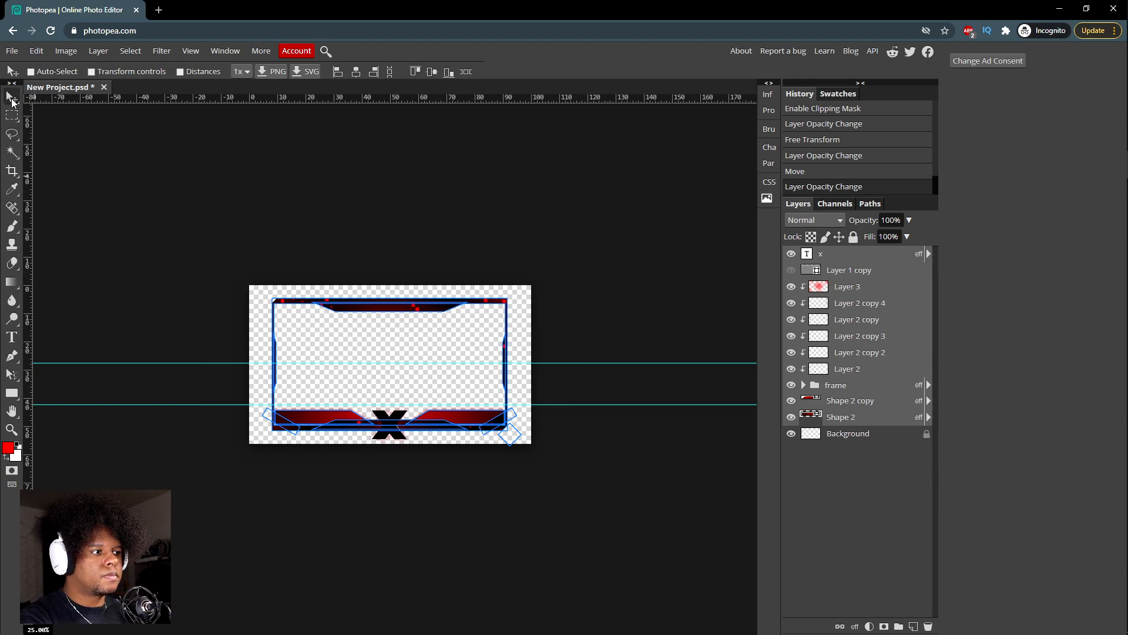
key(ctrl)
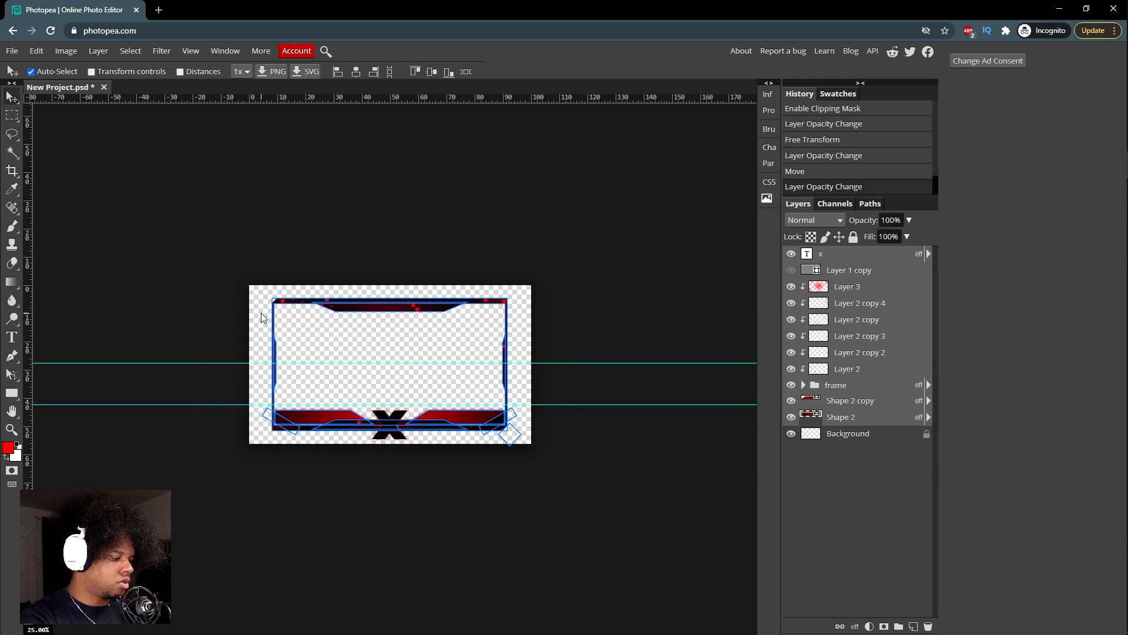
key(ctrl+t)
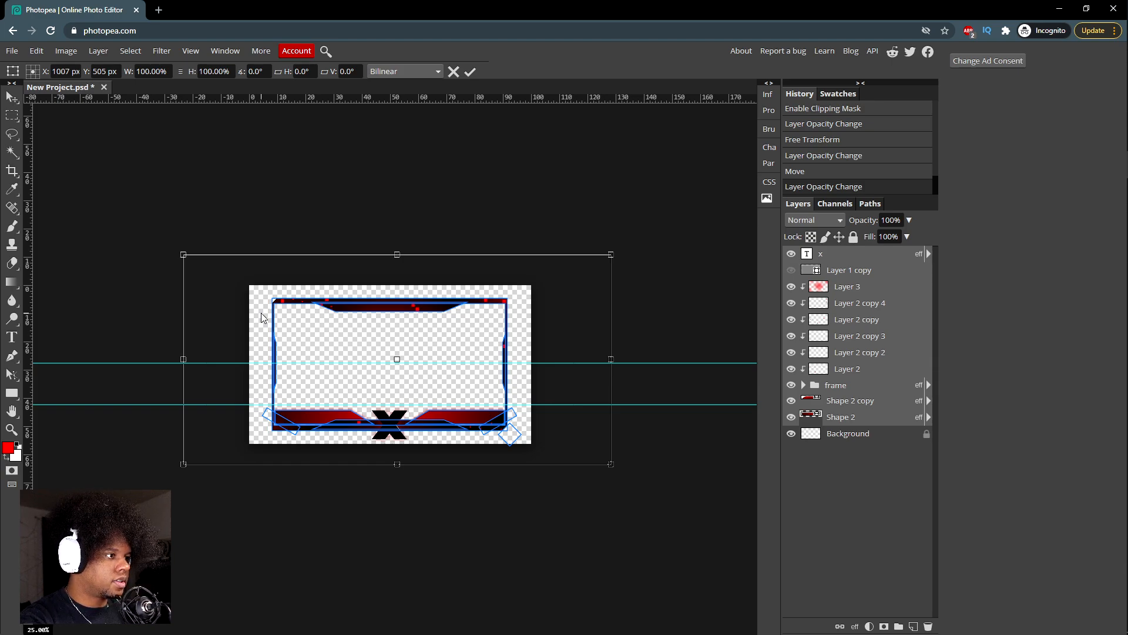
key(Return)
key(1)
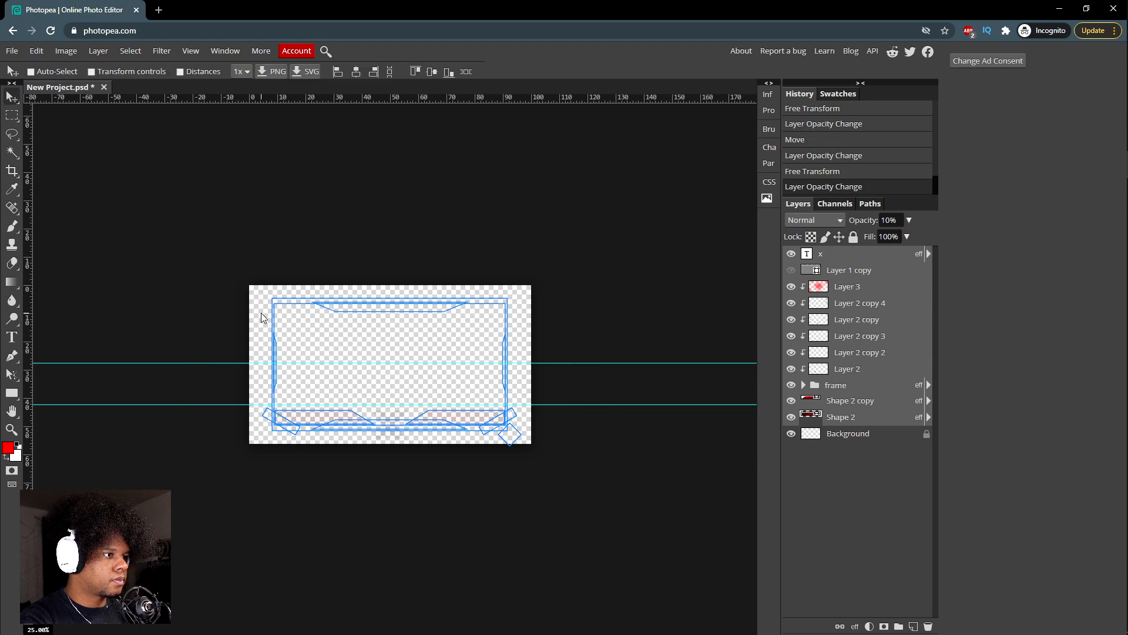
Step: Nudge the selected overlay layers slightly to the right and restore their opacity to 100%
key(Right)
key(Right)
key(Right)
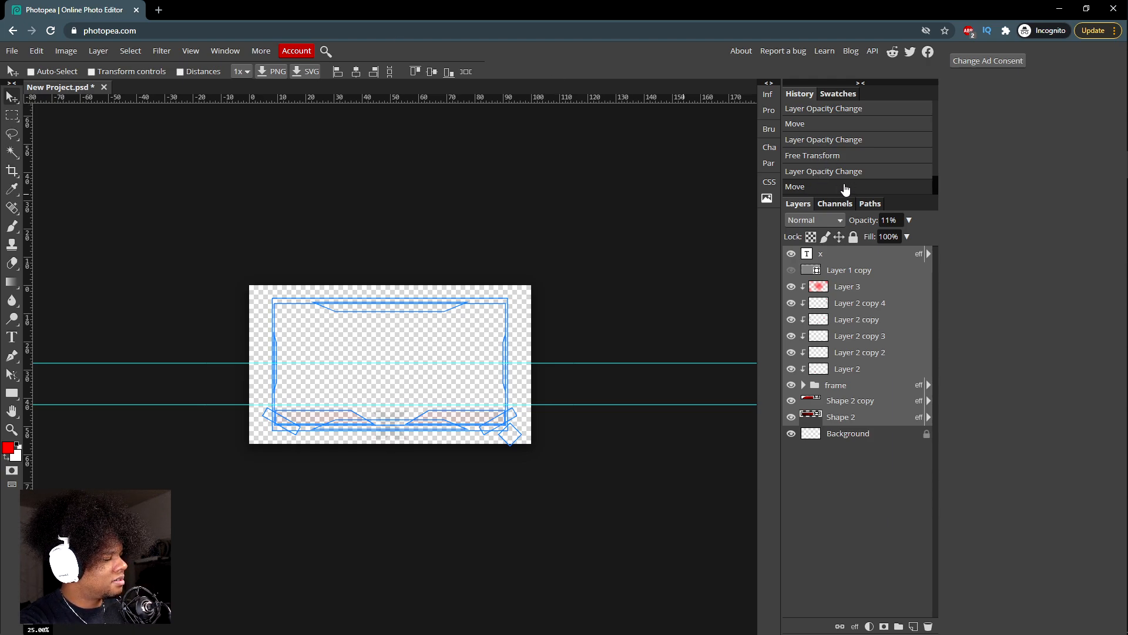
click(906, 219)
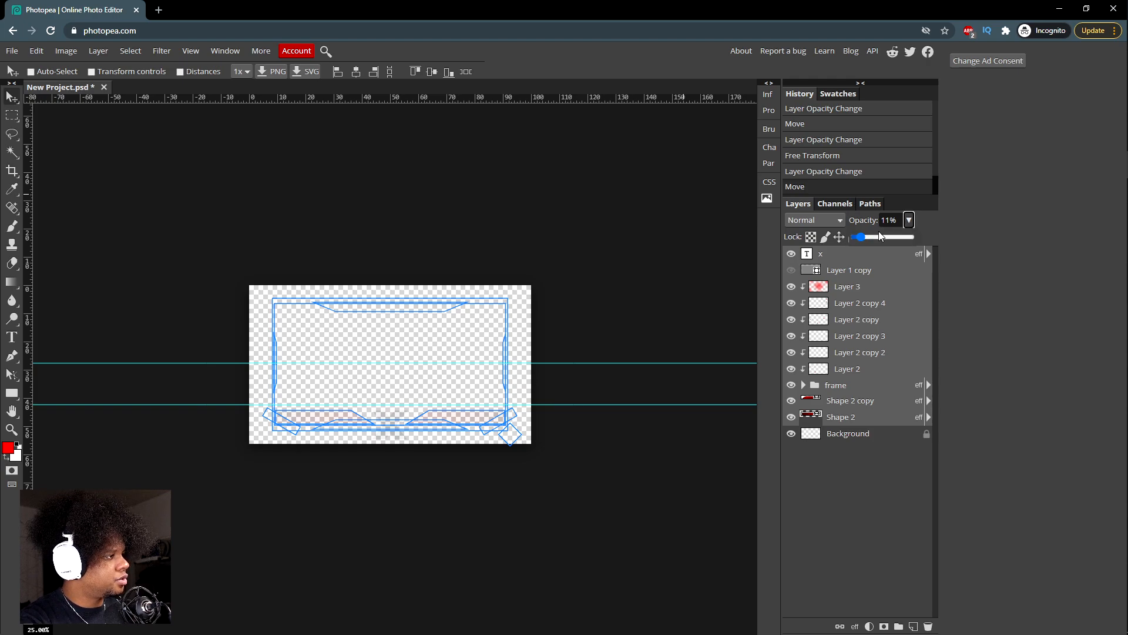
click(868, 236)
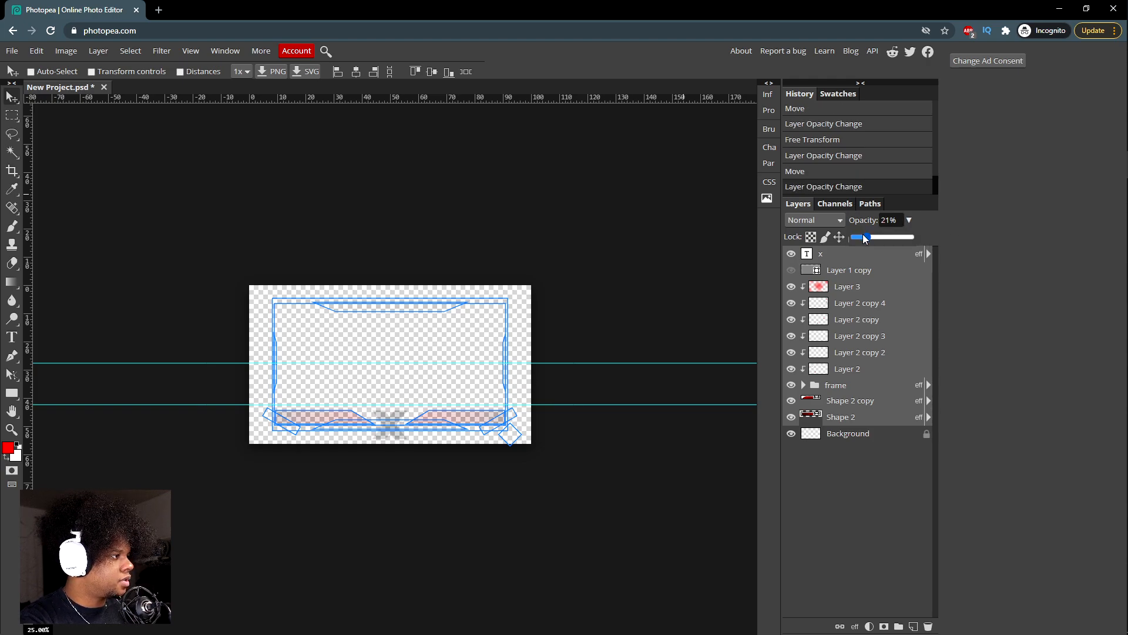
drag(865, 236, 914, 236)
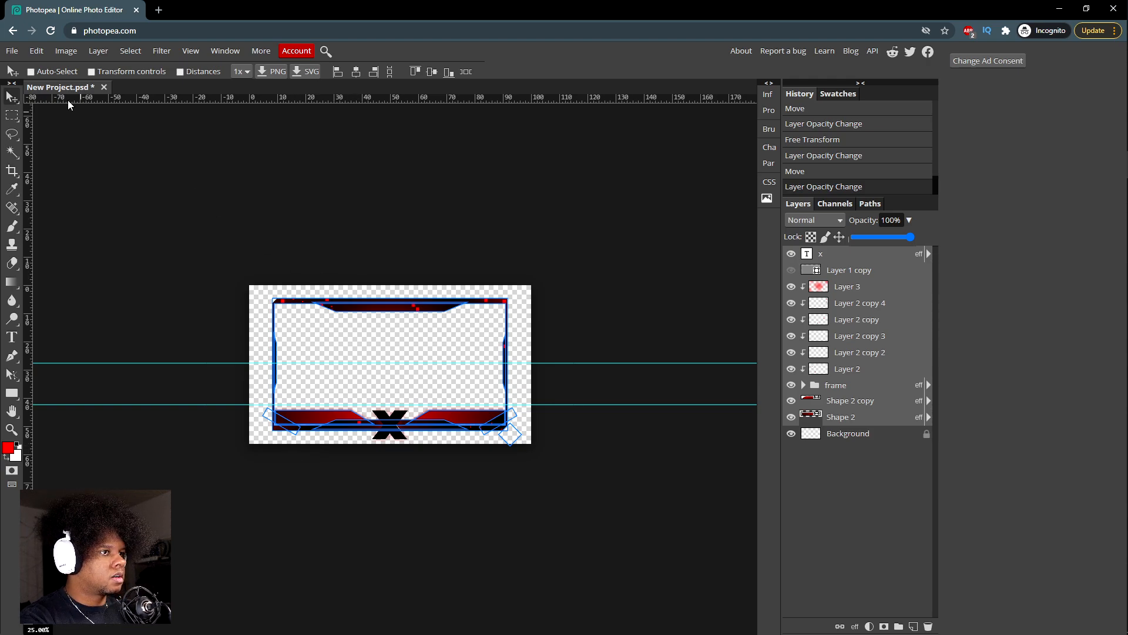
Step: Move the selected overlay layers up to Y 469 px with Free Transform
click(8, 99)
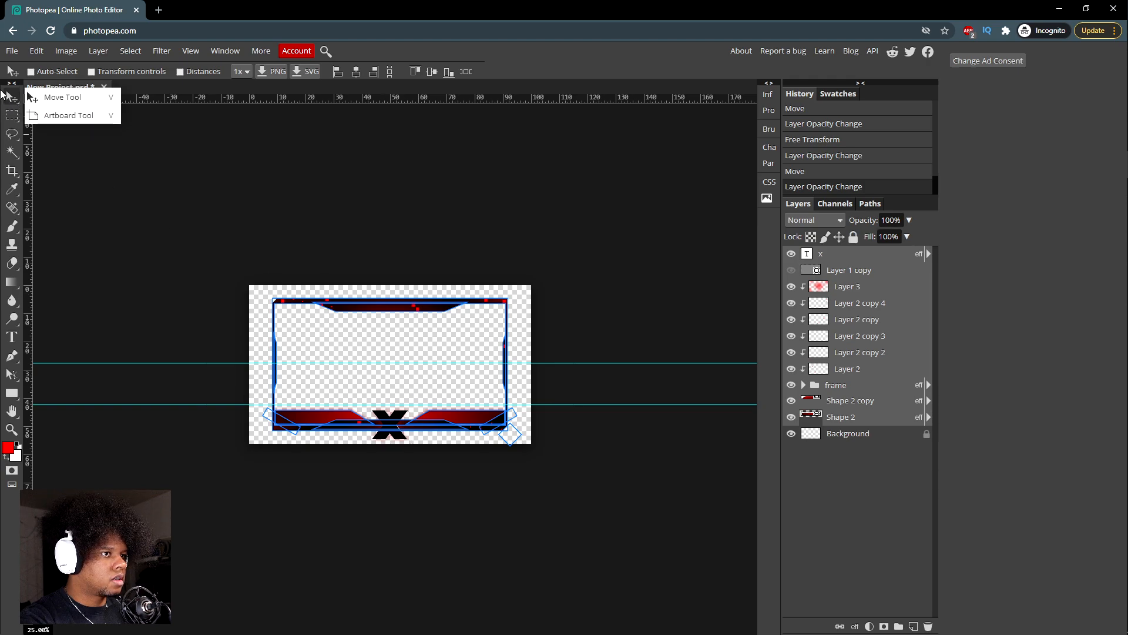
key(ctrl)
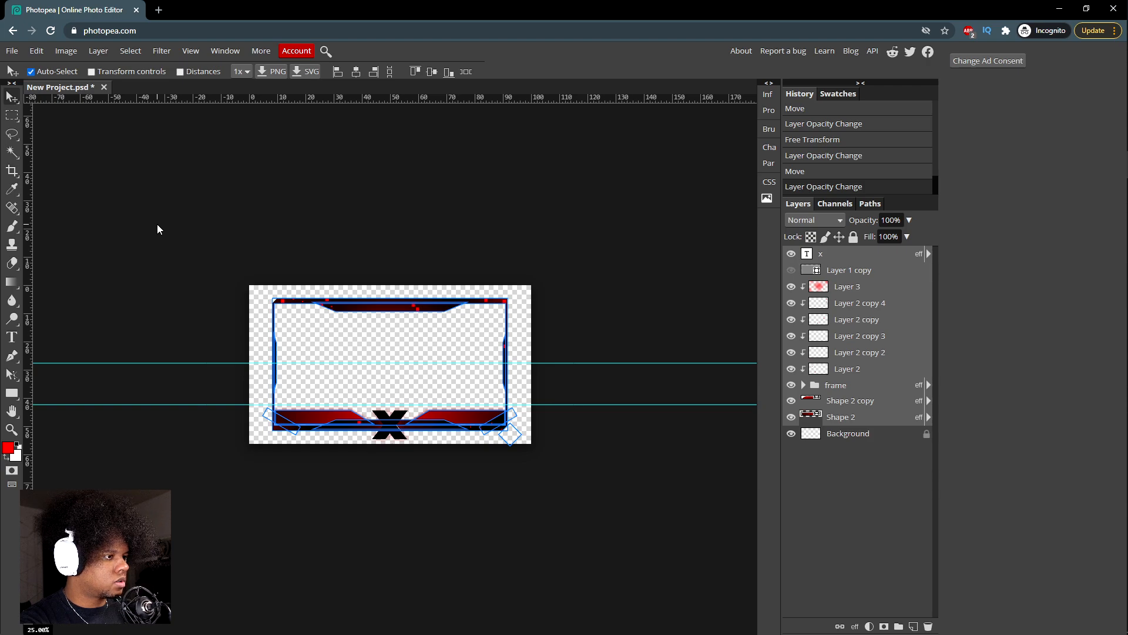
key(ctrl+t)
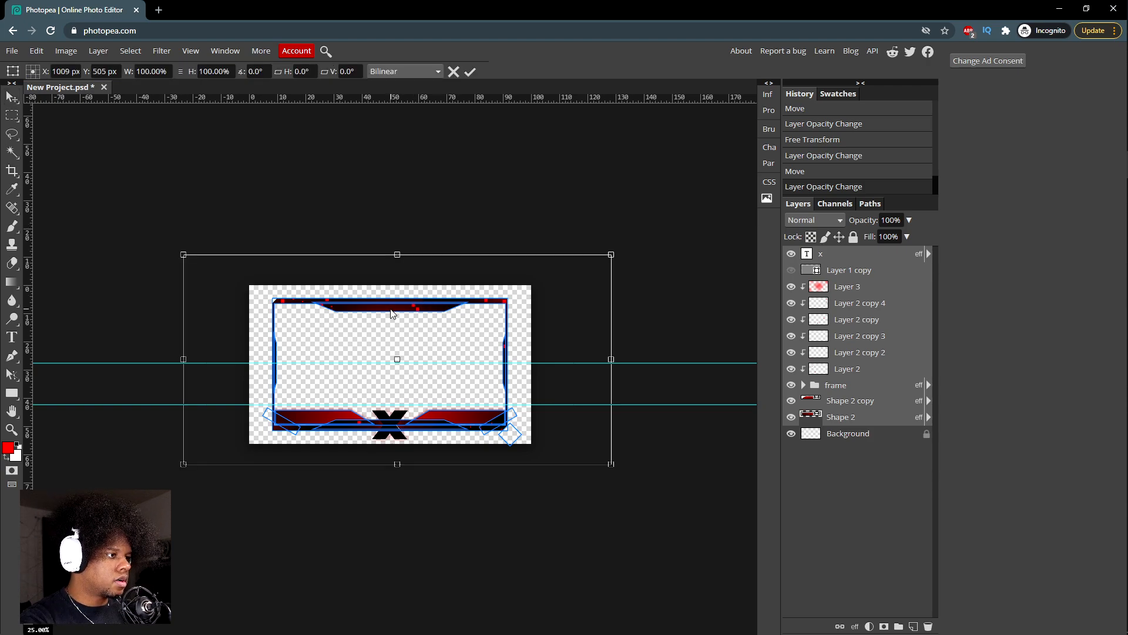
key(Up)
key(Up)
key(Up)
key(Up)
key(Up)
key(Up)
key(Up)
key(Up)
key(Up)
key(Up)
key(Up)
key(Up)
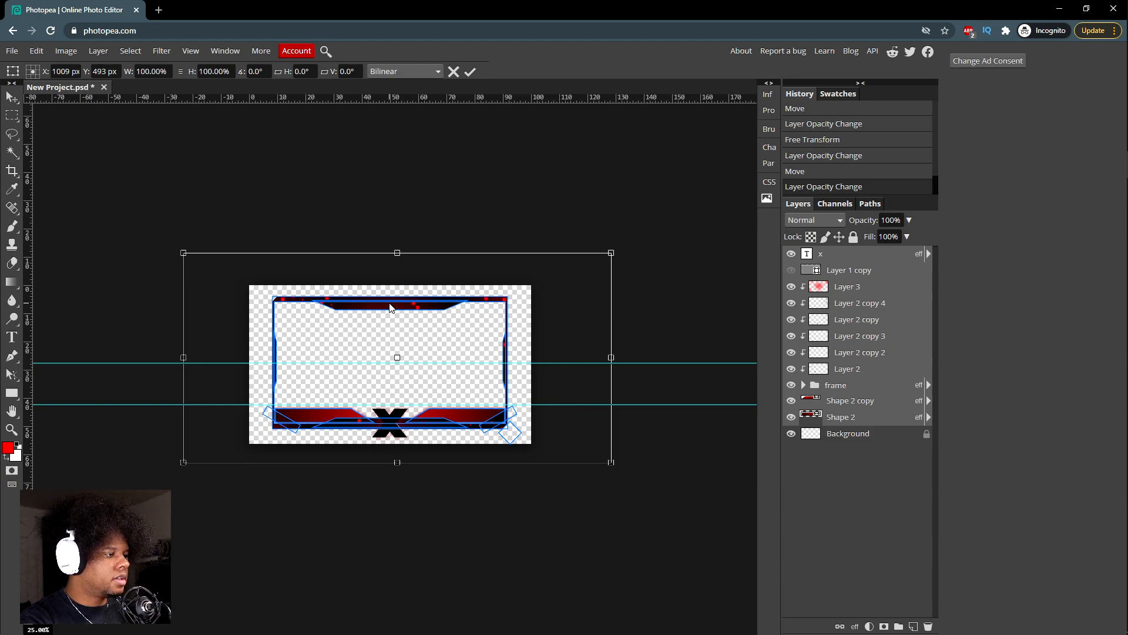
key(Up)
key(Up)
key(Up)
key(Up)
key(Up)
key(Up)
key(Up)
key(Up)
key(Up)
key(Up)
key(Up)
key(Up)
key(Up)
key(Up)
key(Up)
key(Up)
key(Up)
key(Up)
key(Up)
key(Up)
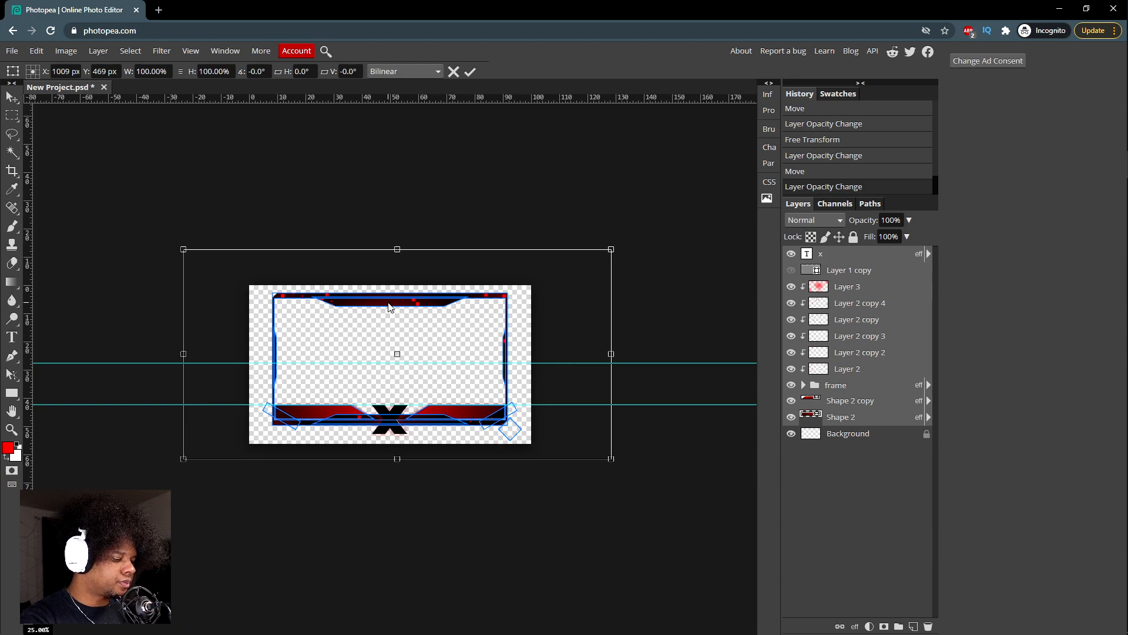
key(Return)
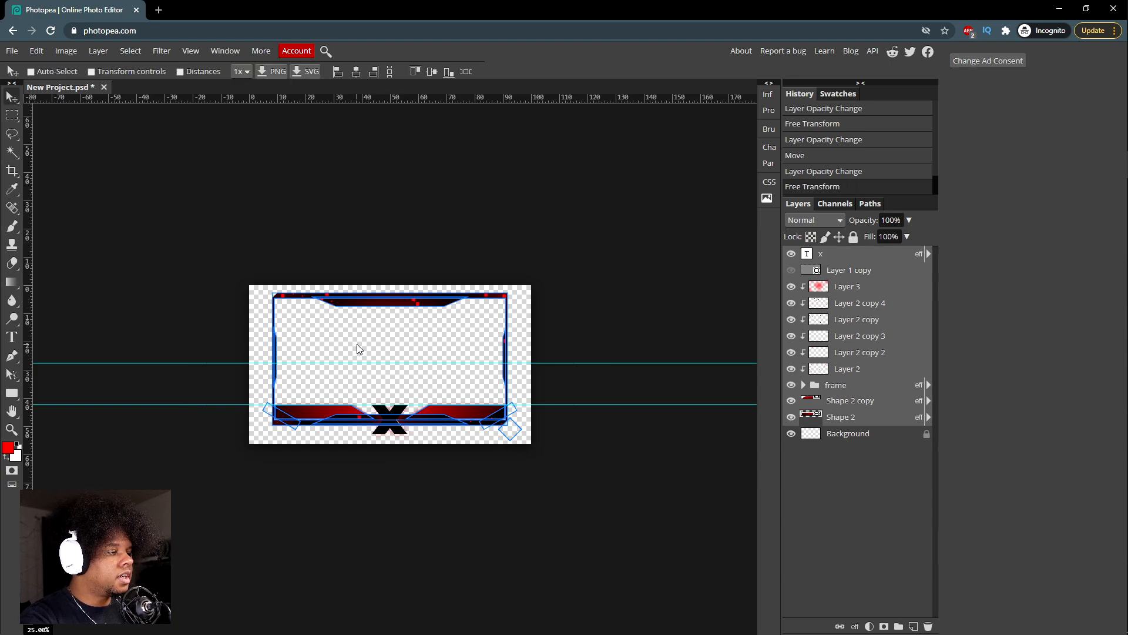
Step: Crop the canvas closely around the overlay frame, keeping the whole X at its bottom edge
key(c)
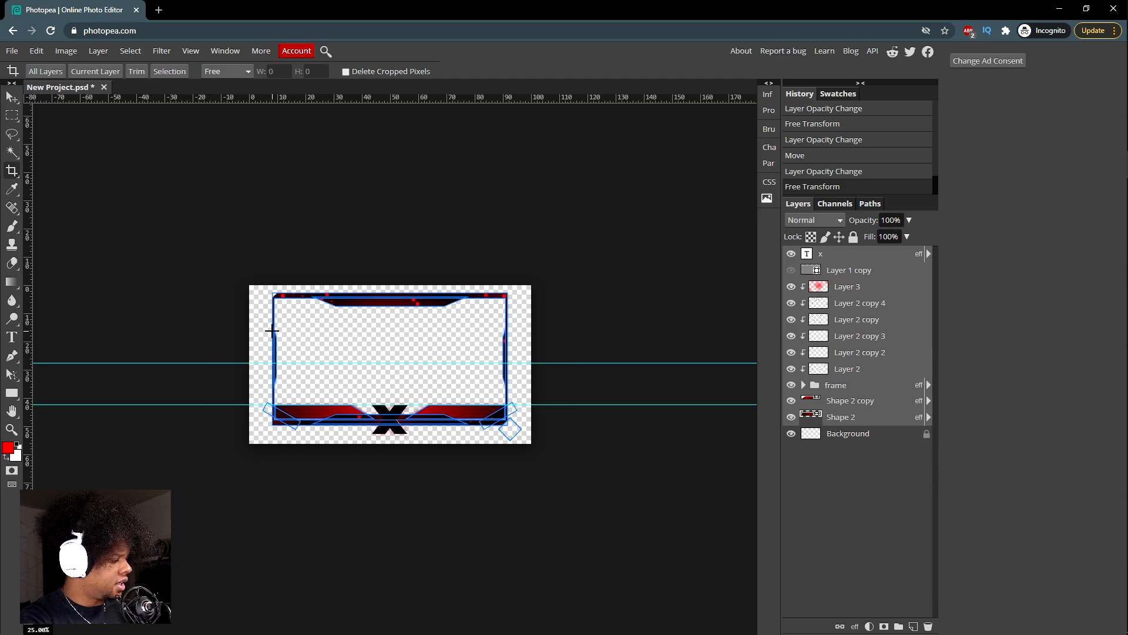
key(ctrl+plus)
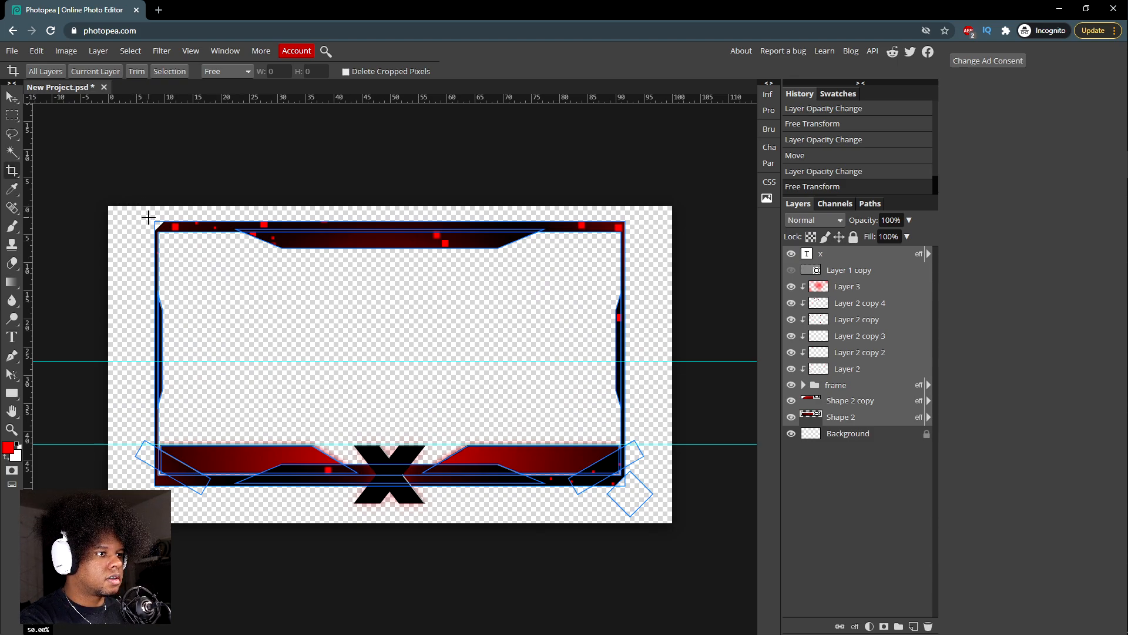
drag(150, 216, 630, 519)
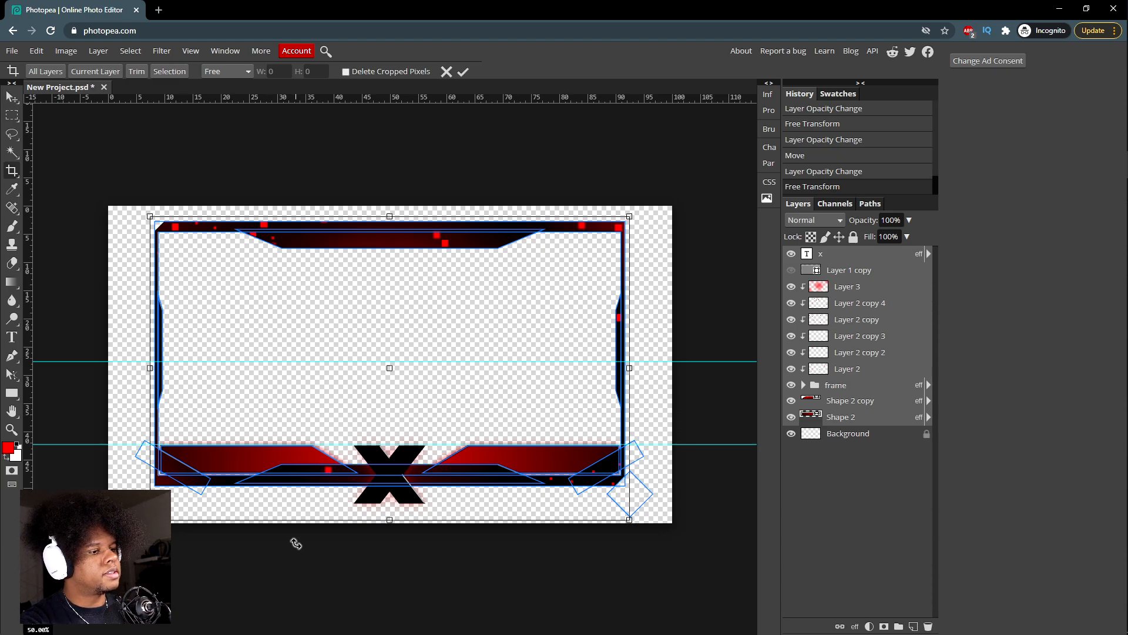
key(Return)
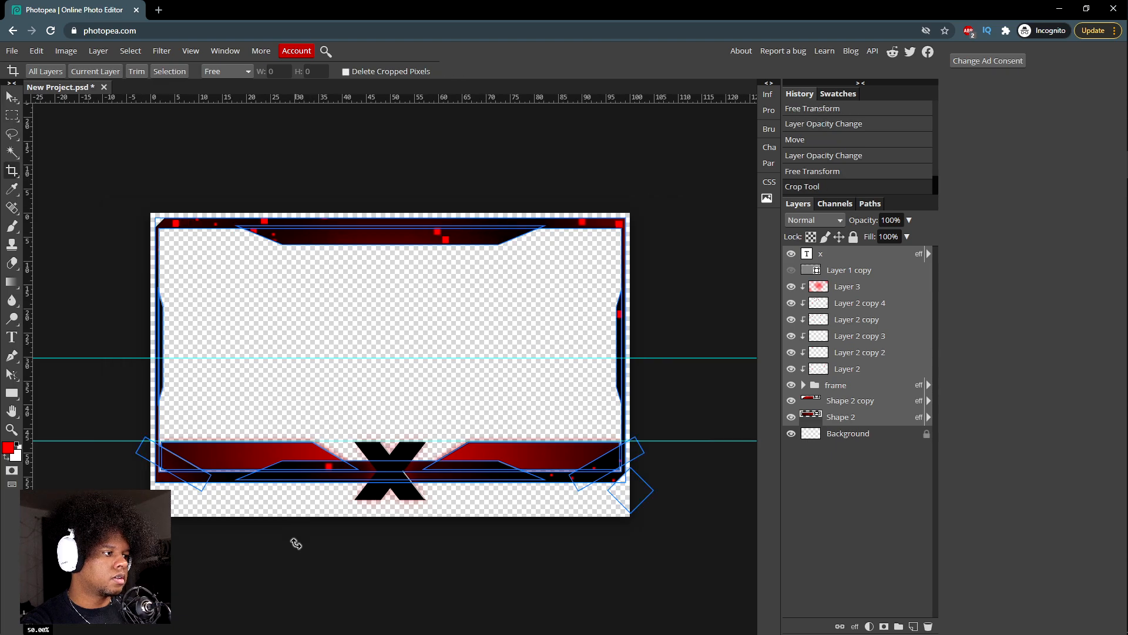
Step: Start a PNG export of the selected layers and create and open a new folder named X inside COMMISSIONS
click(12, 97)
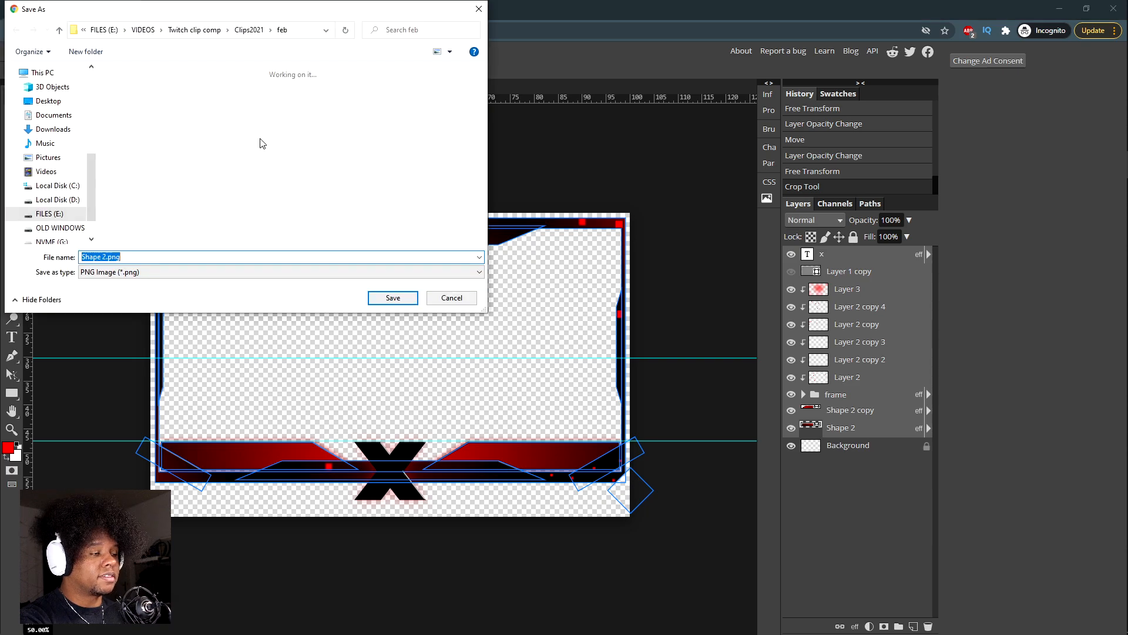
scroll(58, 159, up, 10)
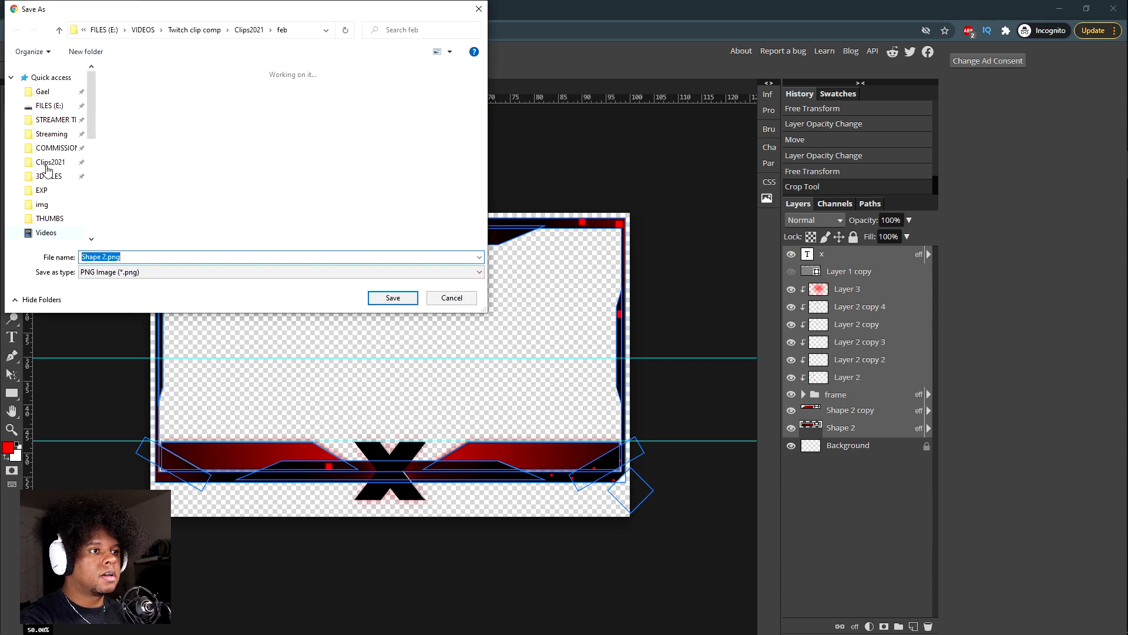
click(36, 147)
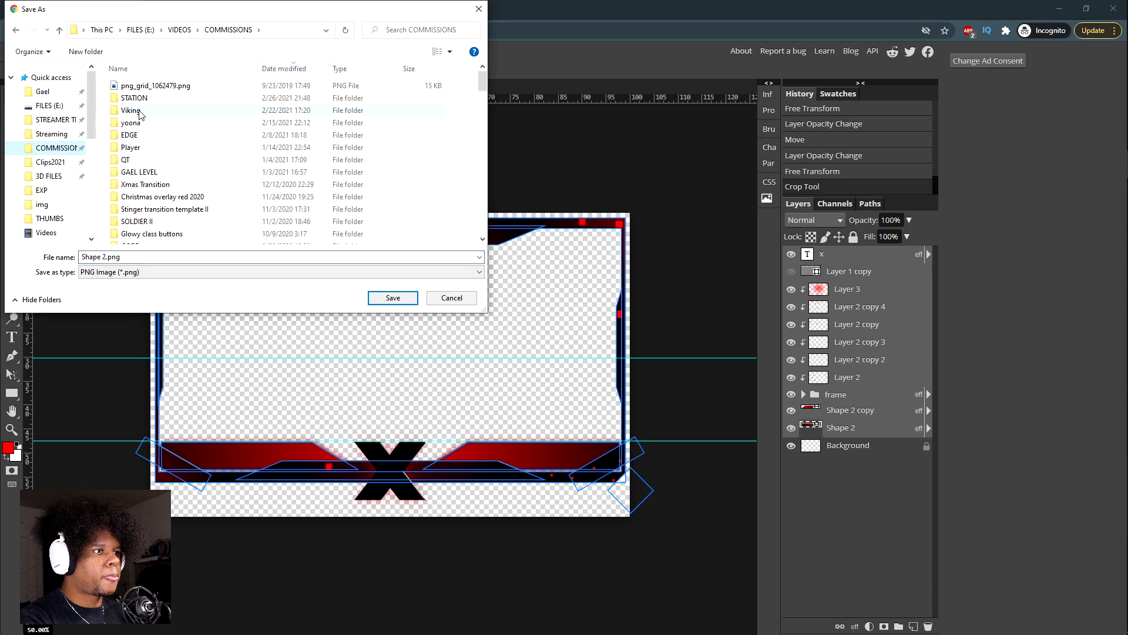
click(86, 51)
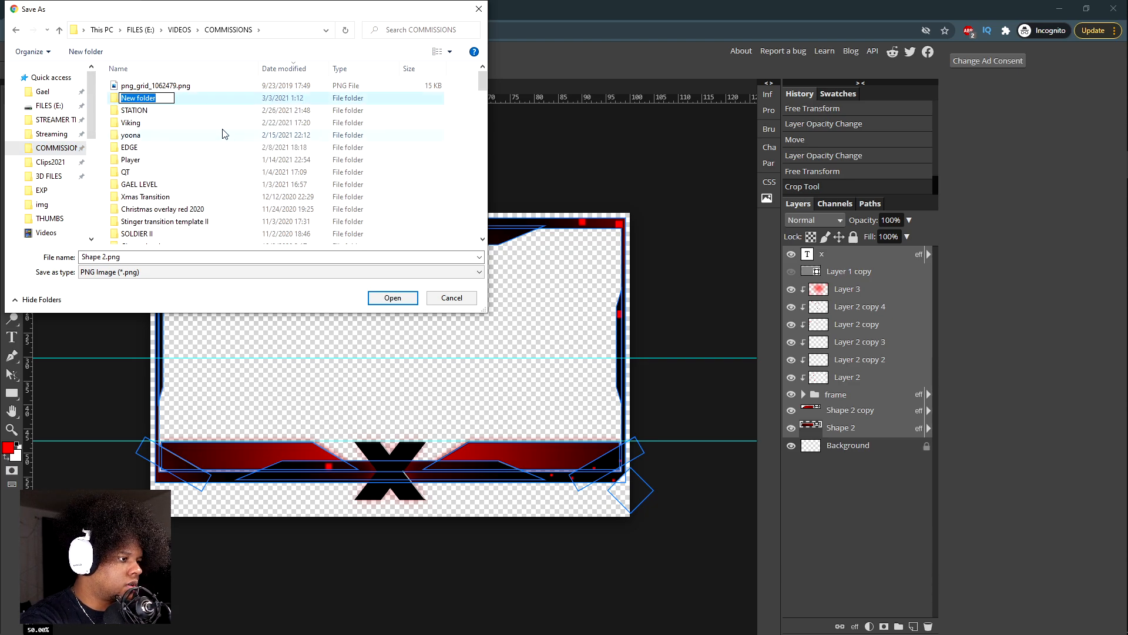
text(X)
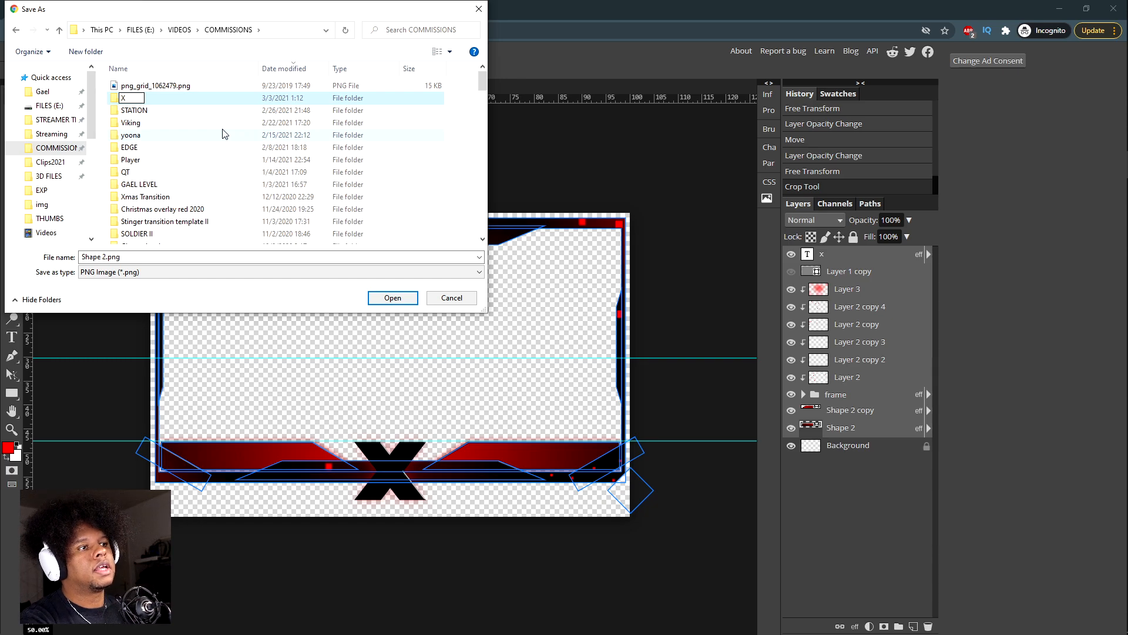
key(Return)
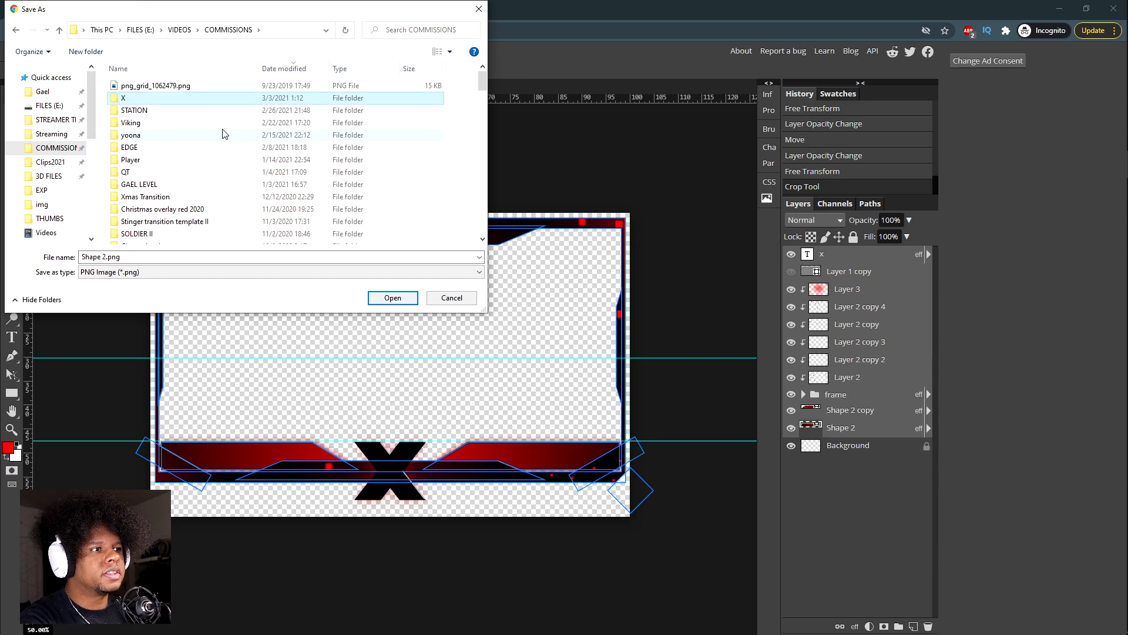
key(Return)
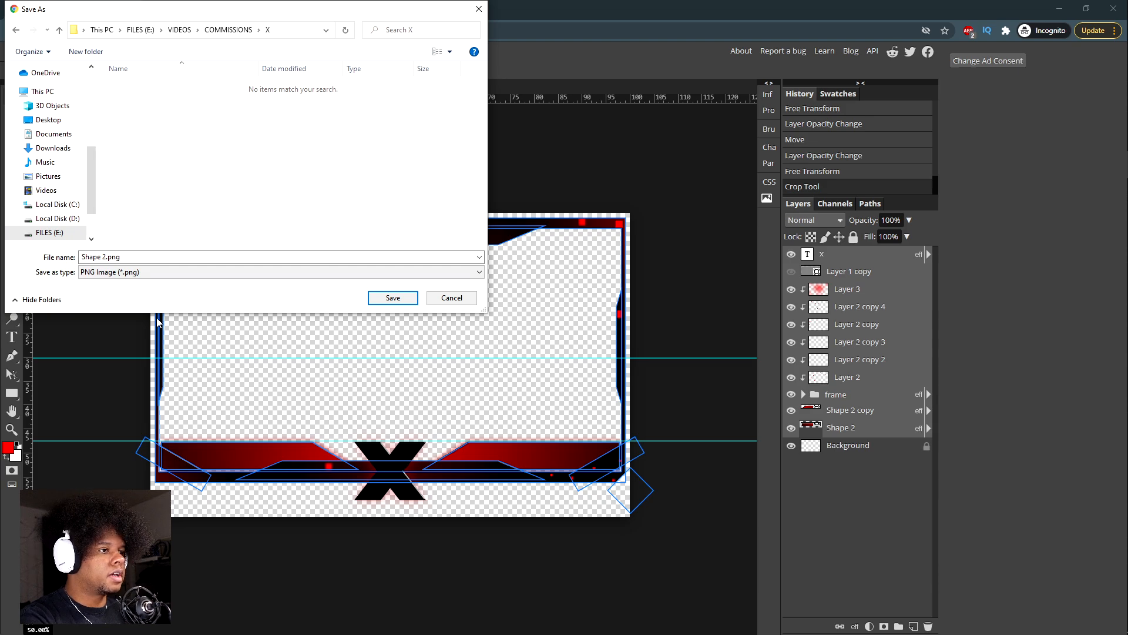
Step: Save the PNG export as "Webcam border" in the X folder and dismiss the browser's download bar
click(156, 257)
text(W)
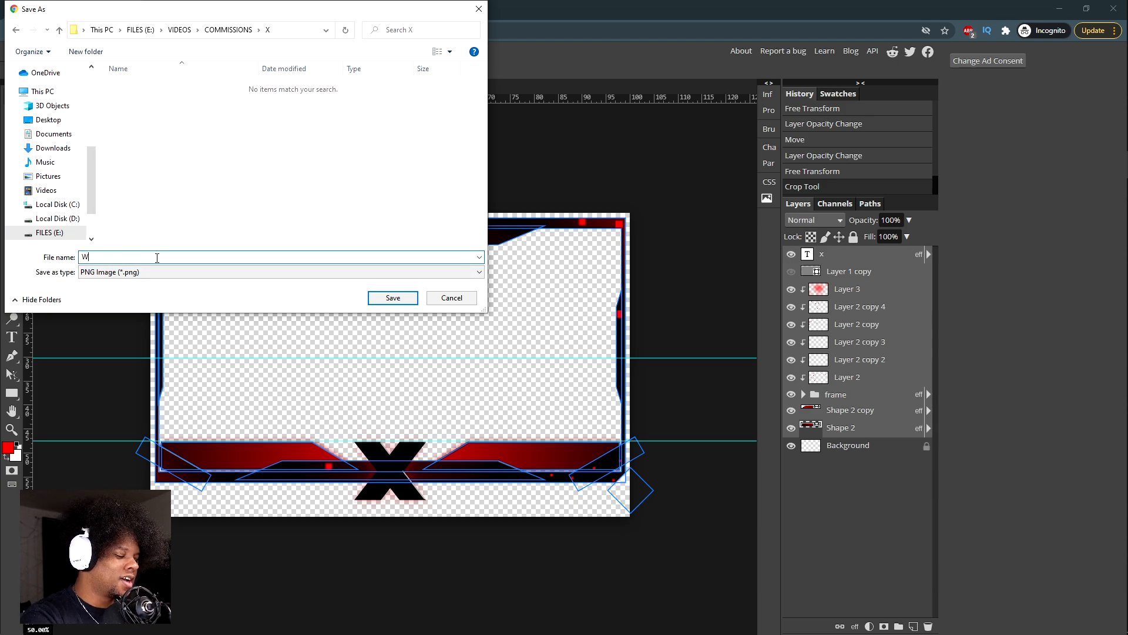
text(e)
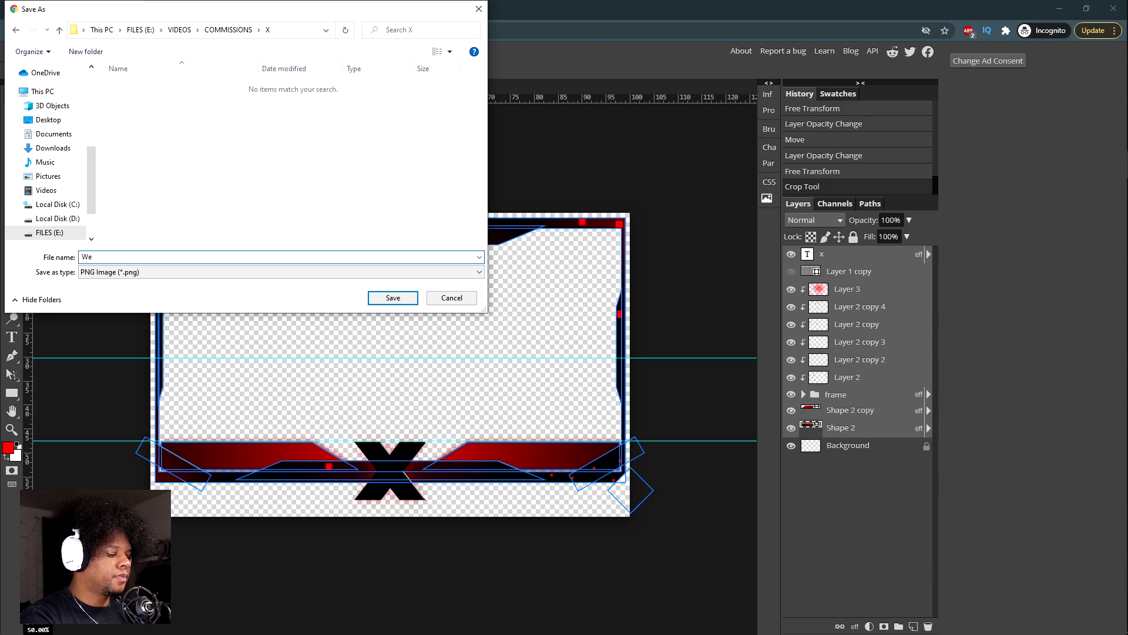
text(bcam)
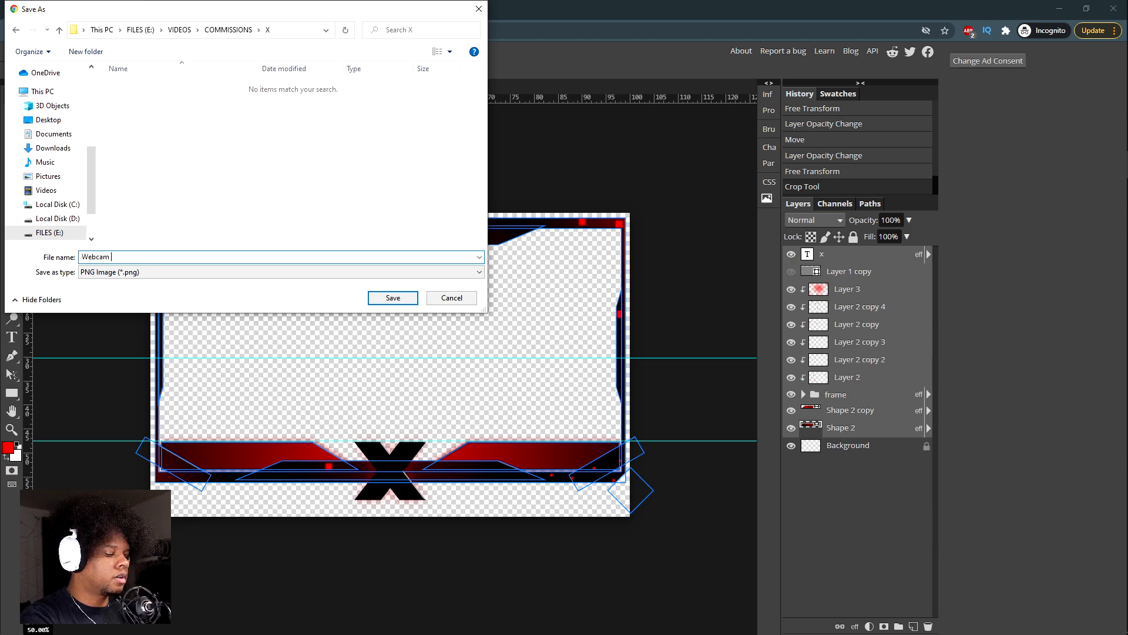
text( border)
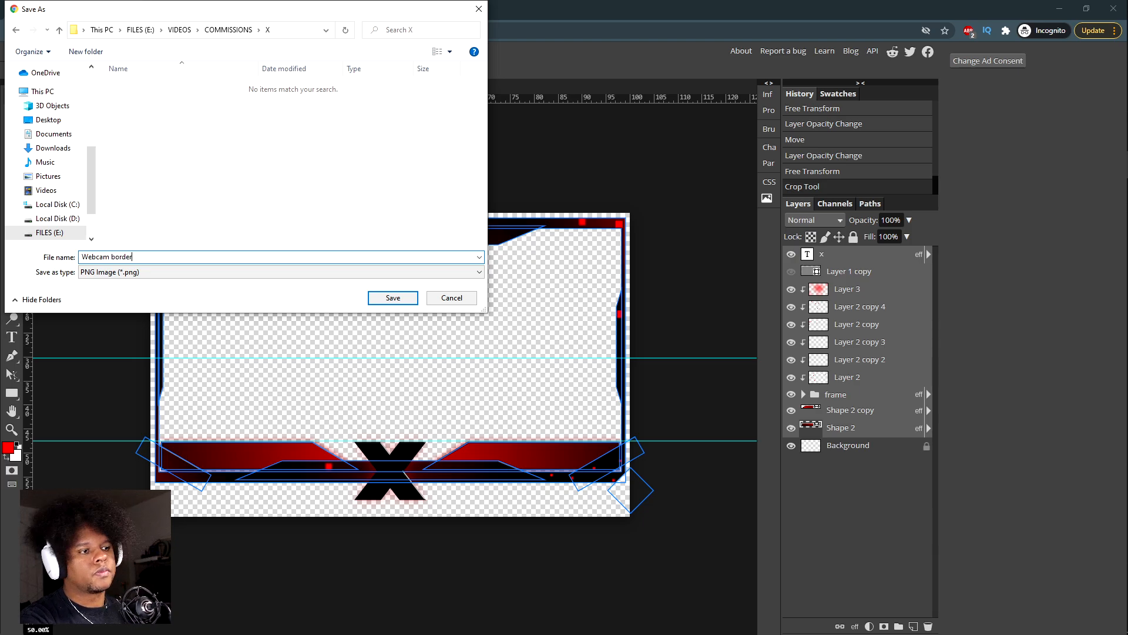
click(391, 297)
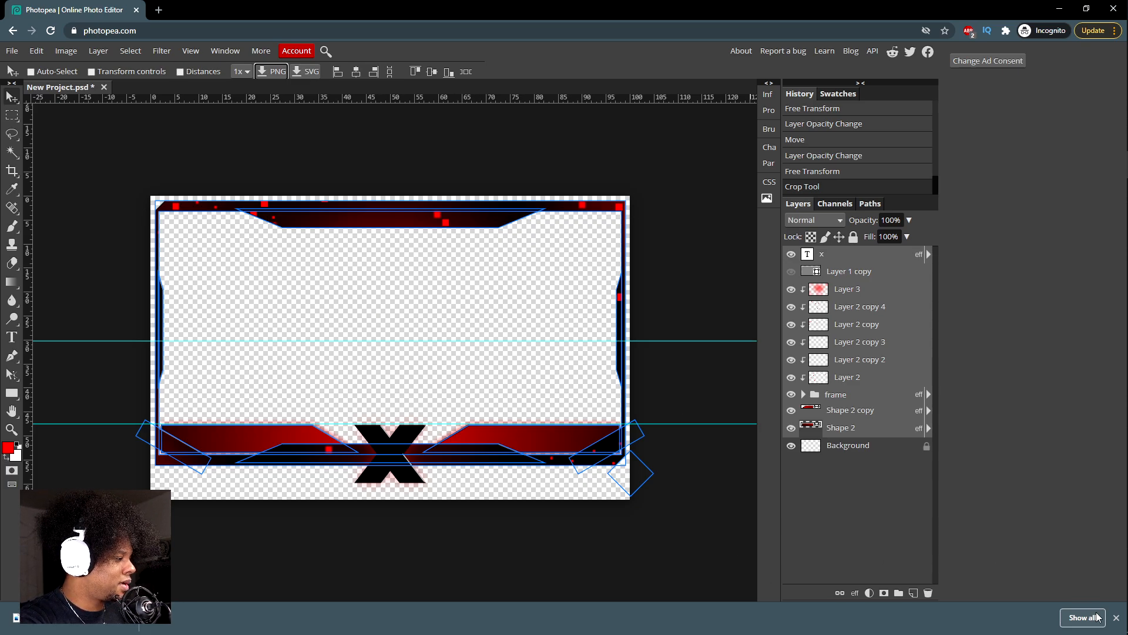
click(1117, 617)
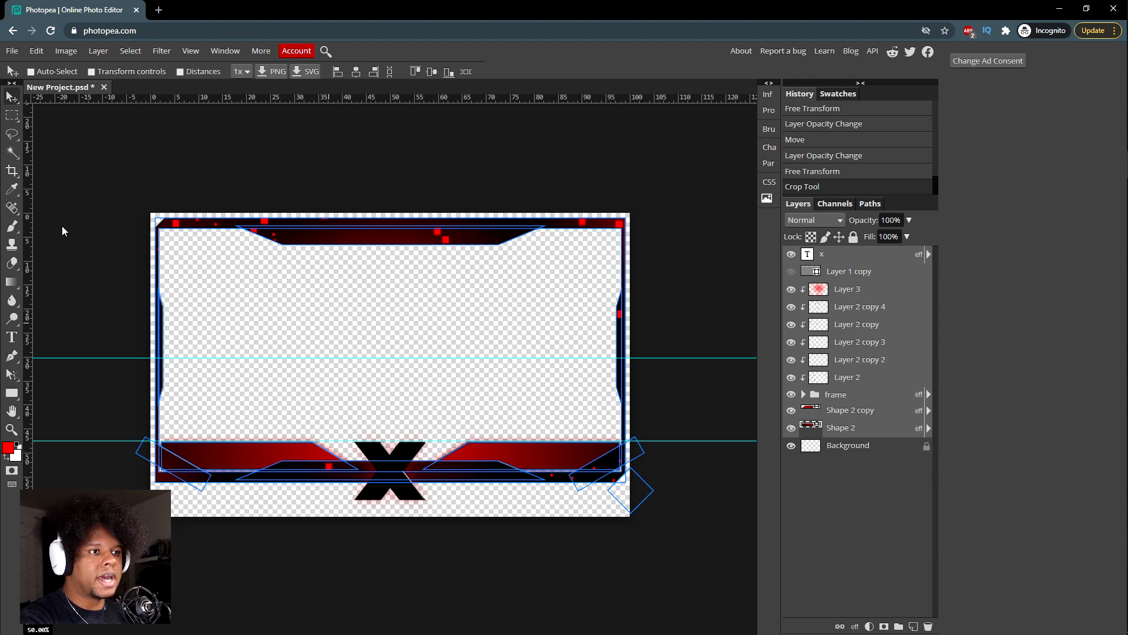
Step: Add a text layer reading "gael LEVEL" in Distant Galaxy at the frame's upper bar
click(12, 337)
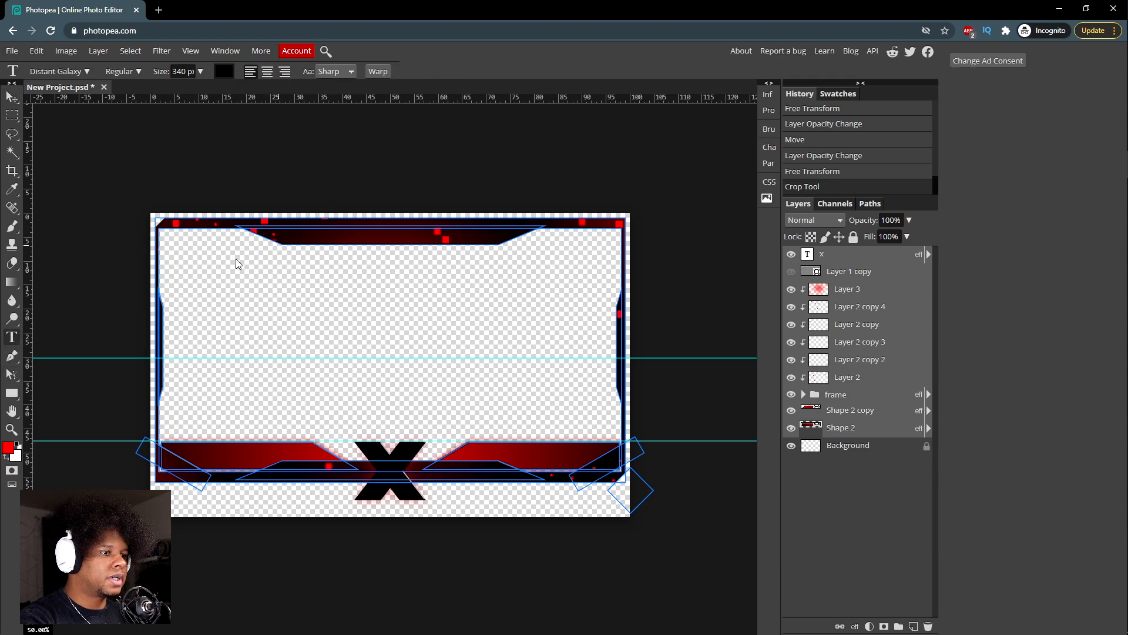
click(310, 239)
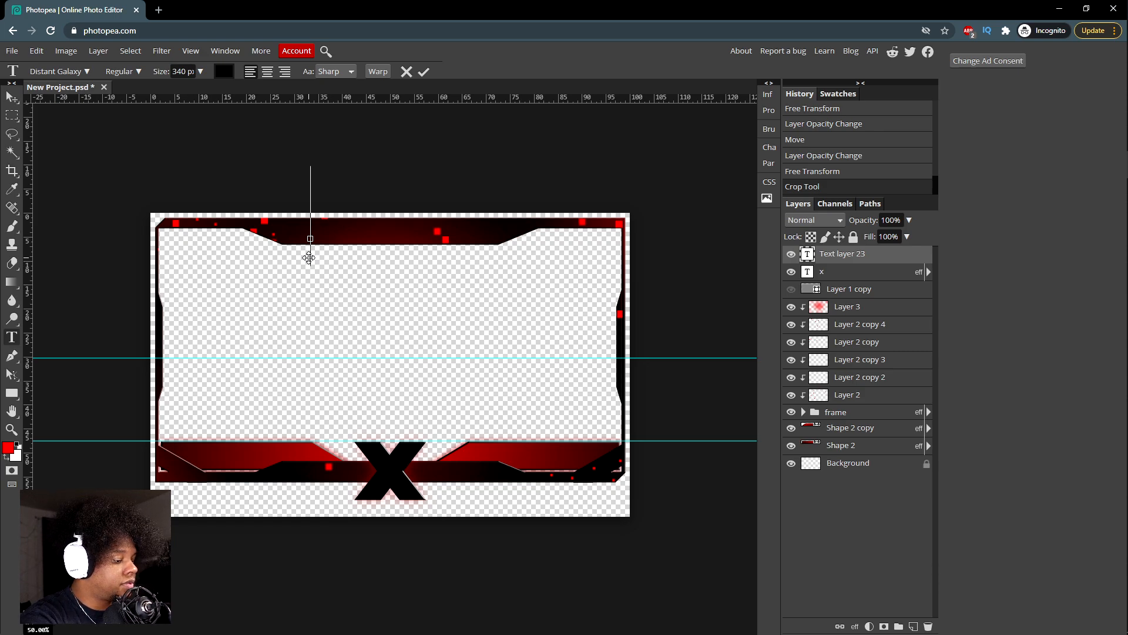
text(gael)
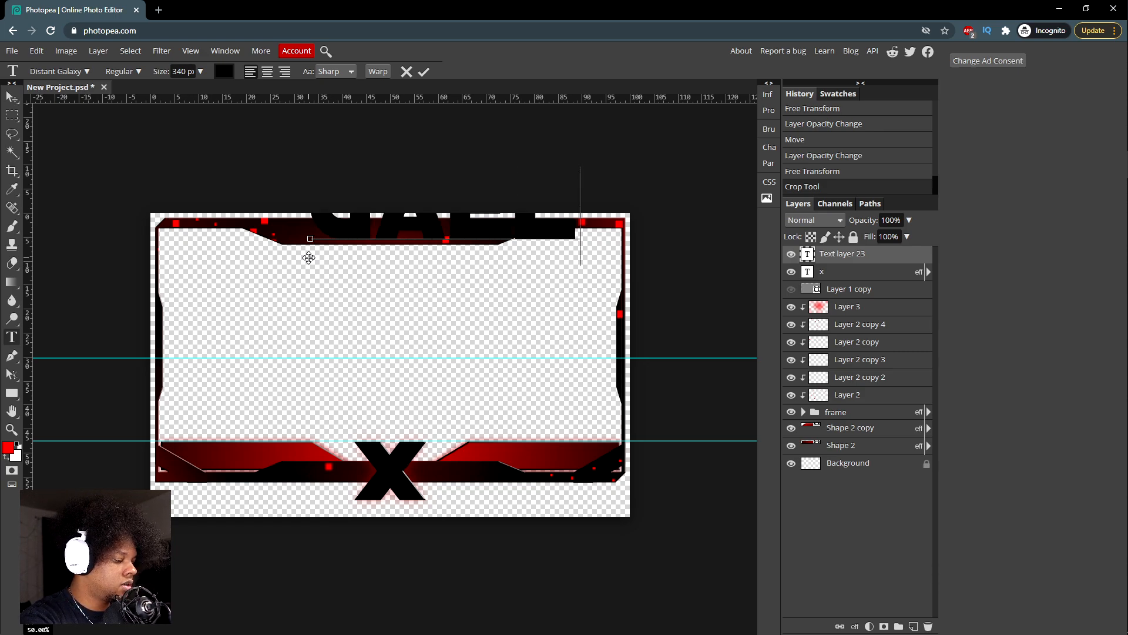
text( level)
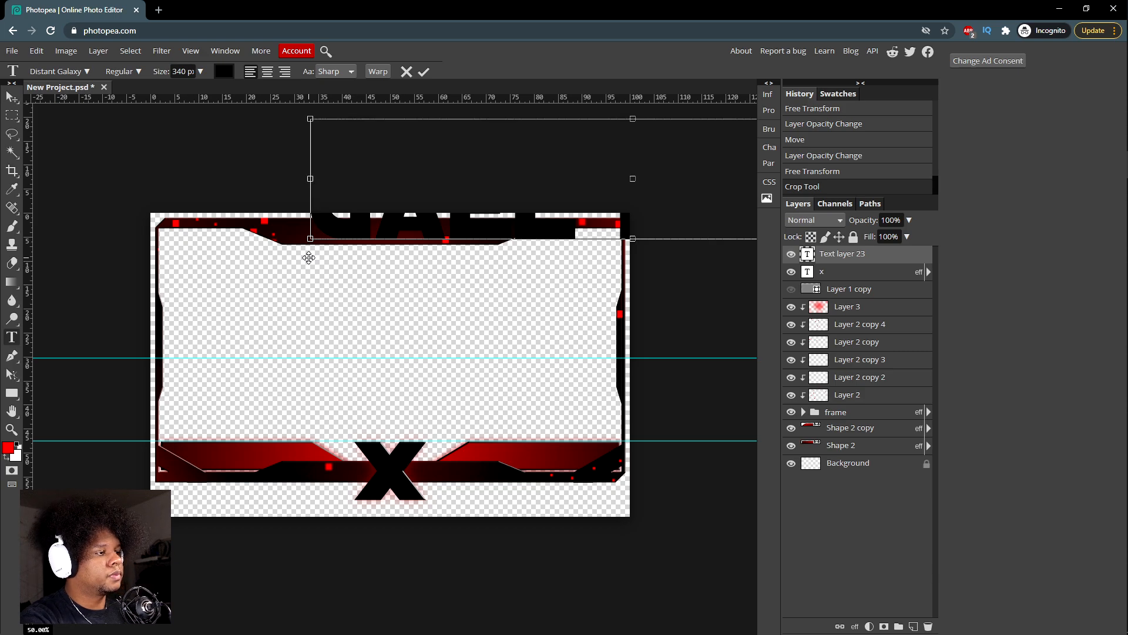
click(10, 97)
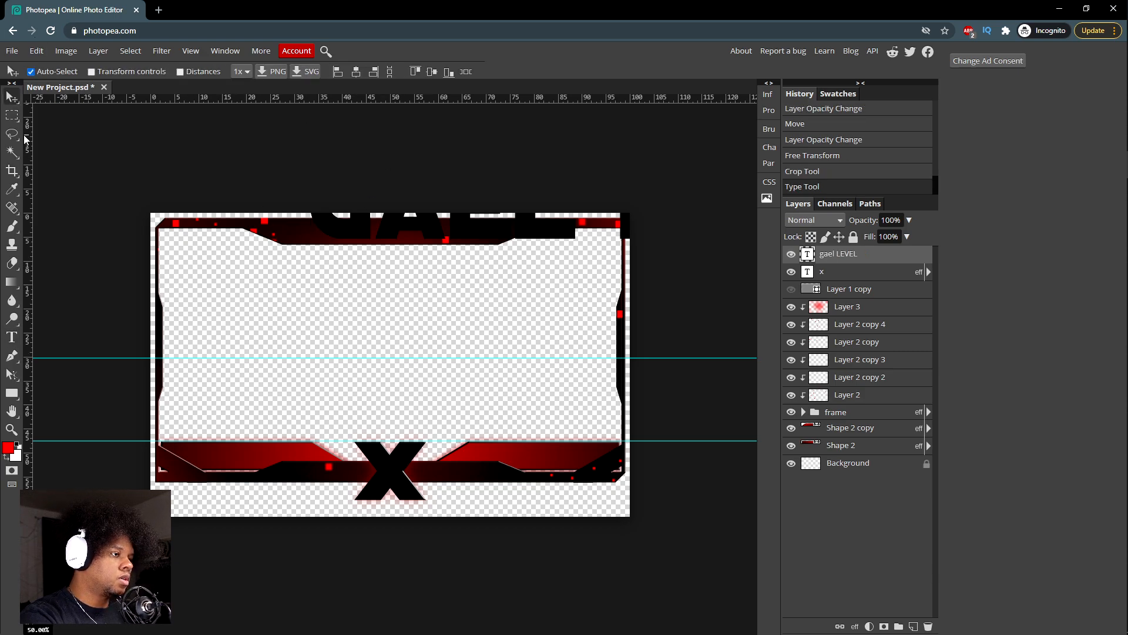
Step: Scale the new text down to a font size of about 89 px and centre it in the frame's upper bar
key(ctrl+t)
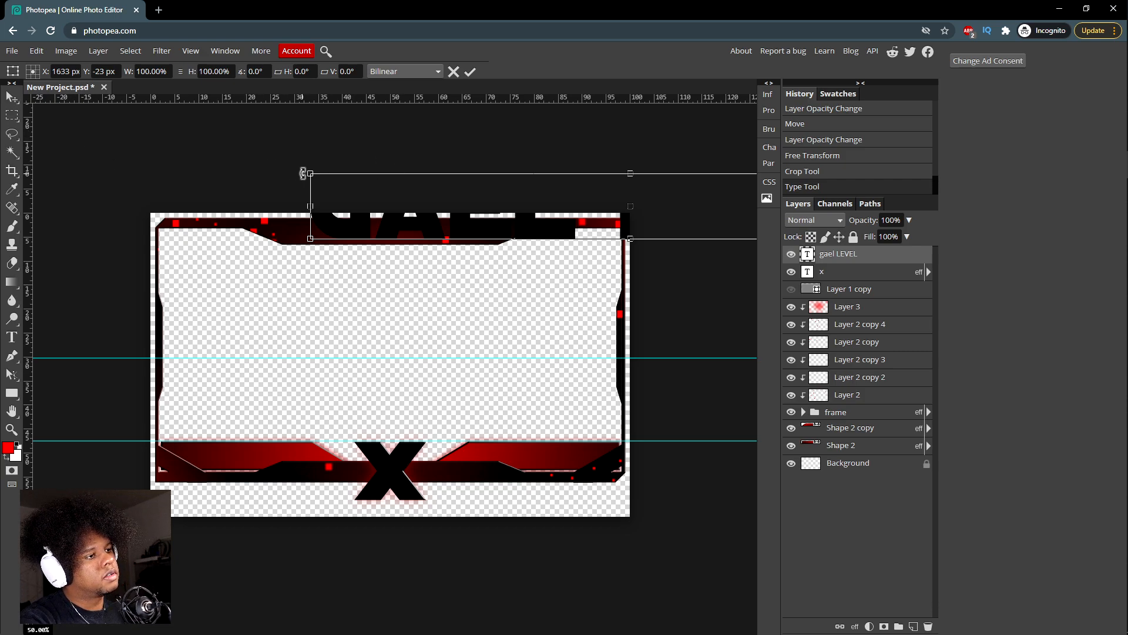
drag(303, 174, 706, 225)
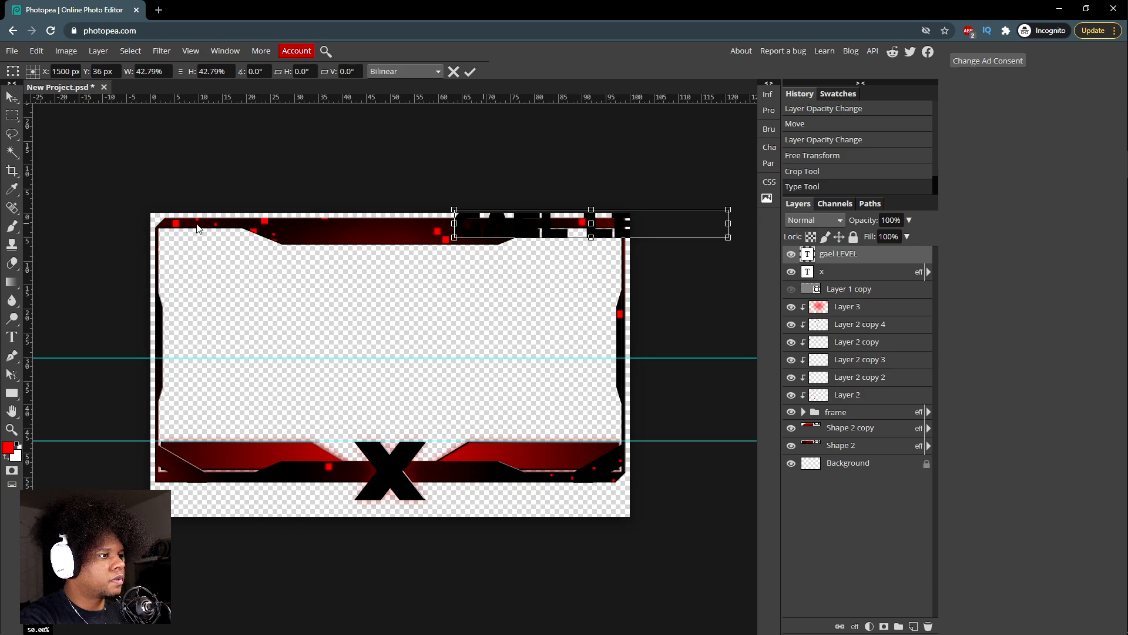
drag(198, 228, 292, 227)
key(Return)
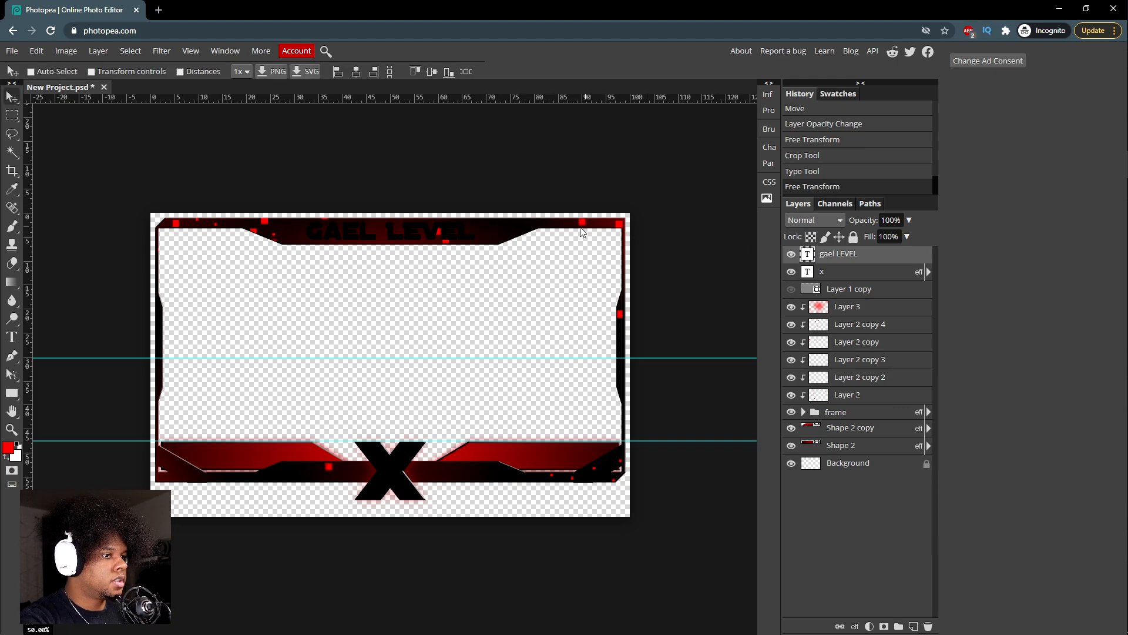
Step: Set the color of the text in the frame's upper bar to white (ffffff)
click(11, 338)
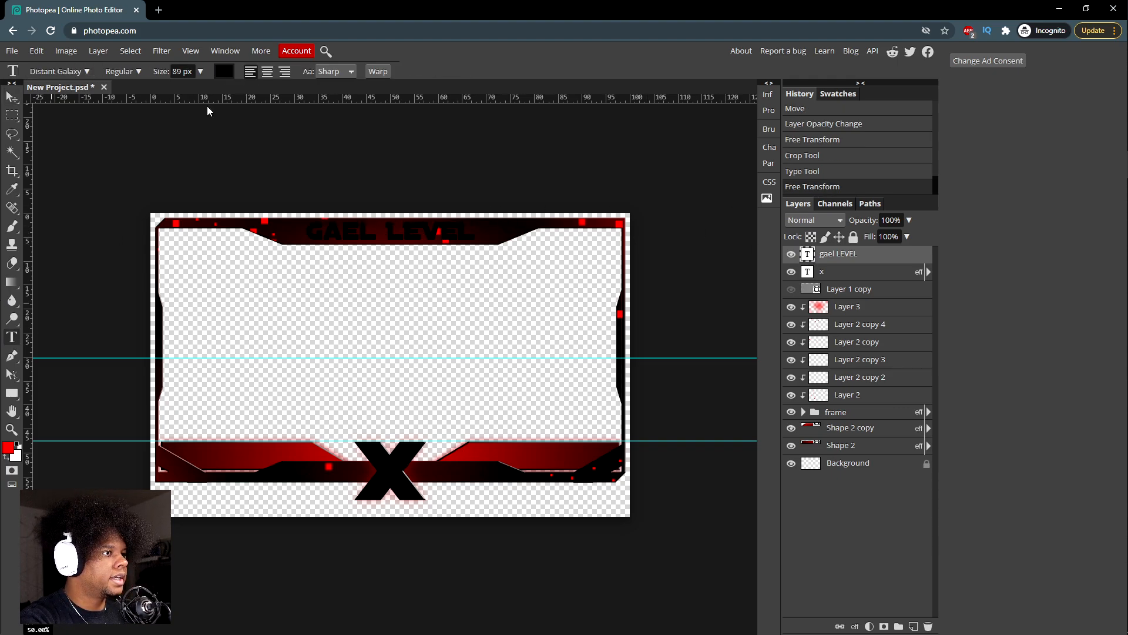
click(224, 73)
drag(114, 174, 67, 113)
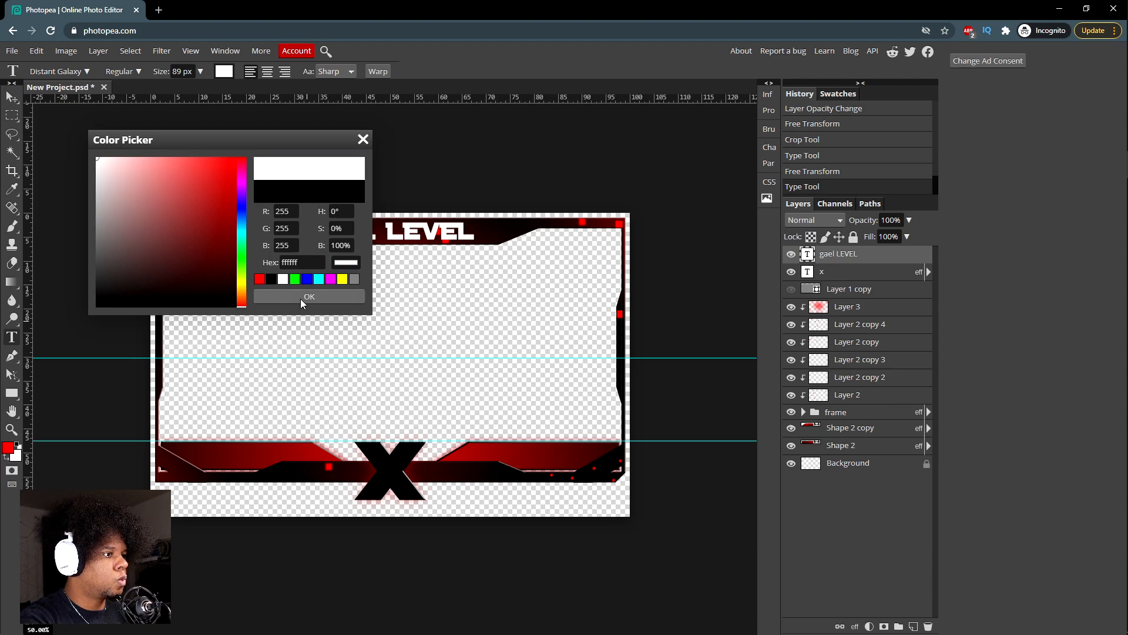
click(299, 295)
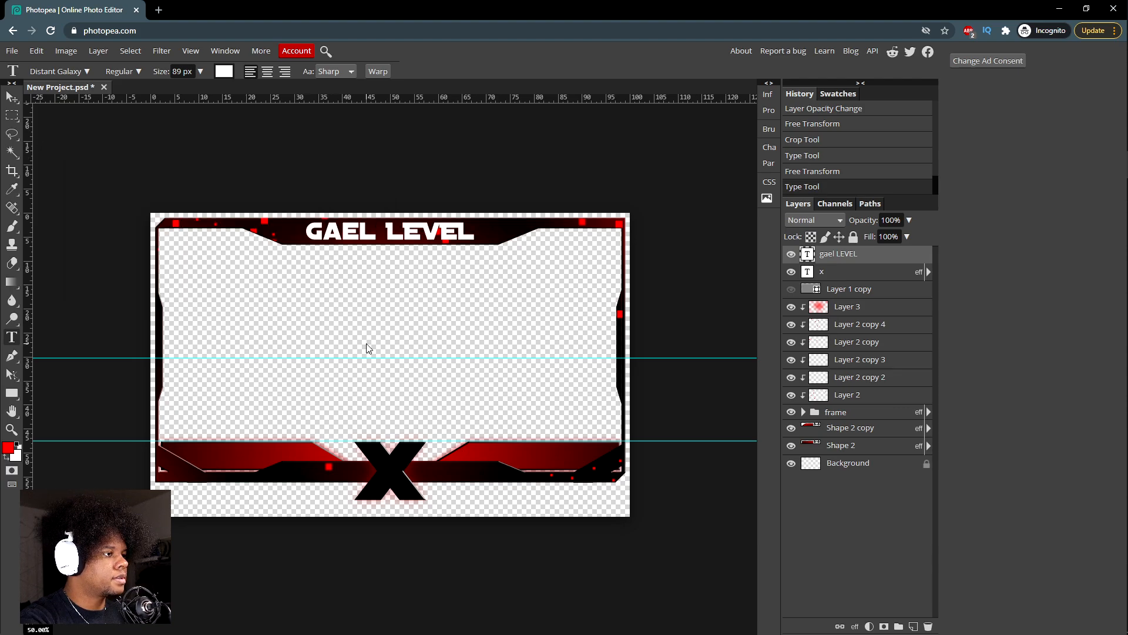
Step: Add a Drop Shadow to the white text with a distance of 16 px
click(856, 626)
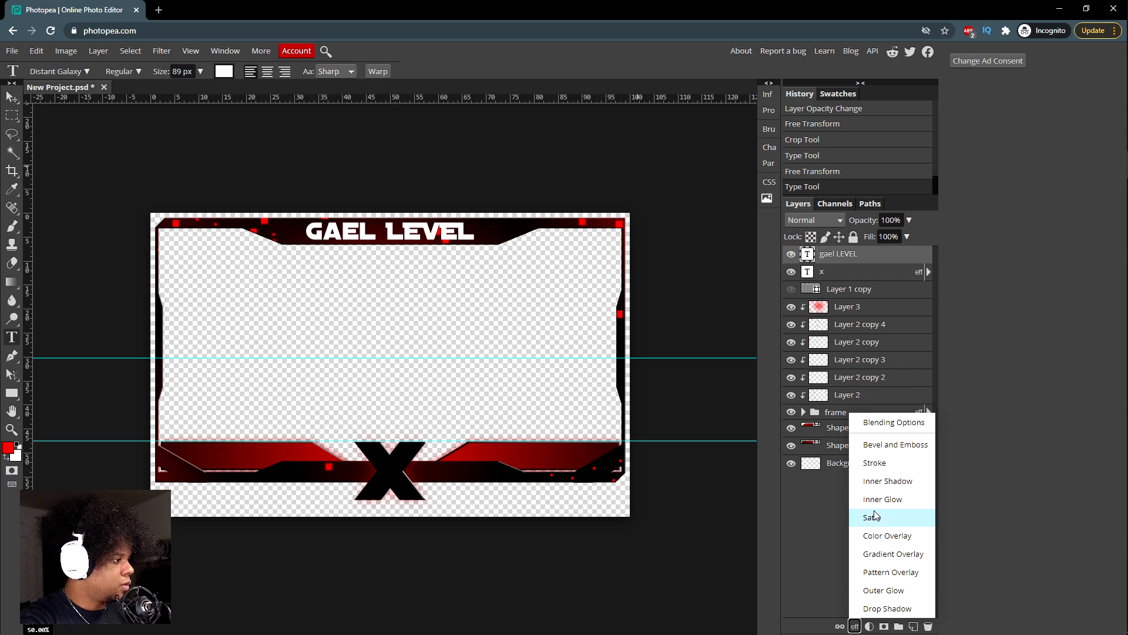
click(887, 609)
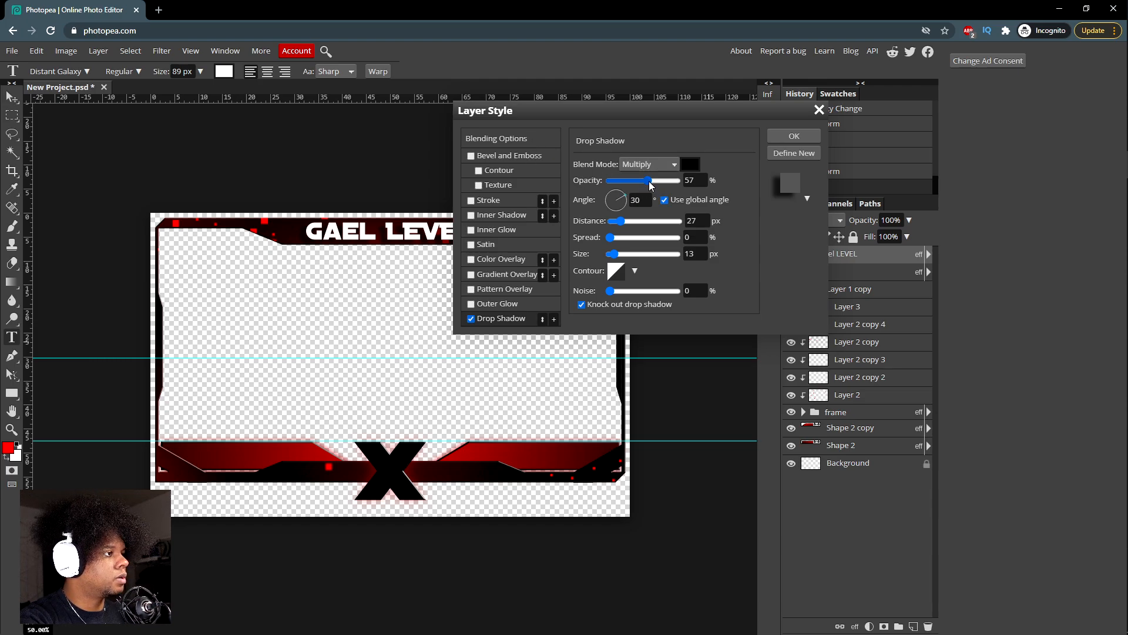
drag(620, 221, 619, 225)
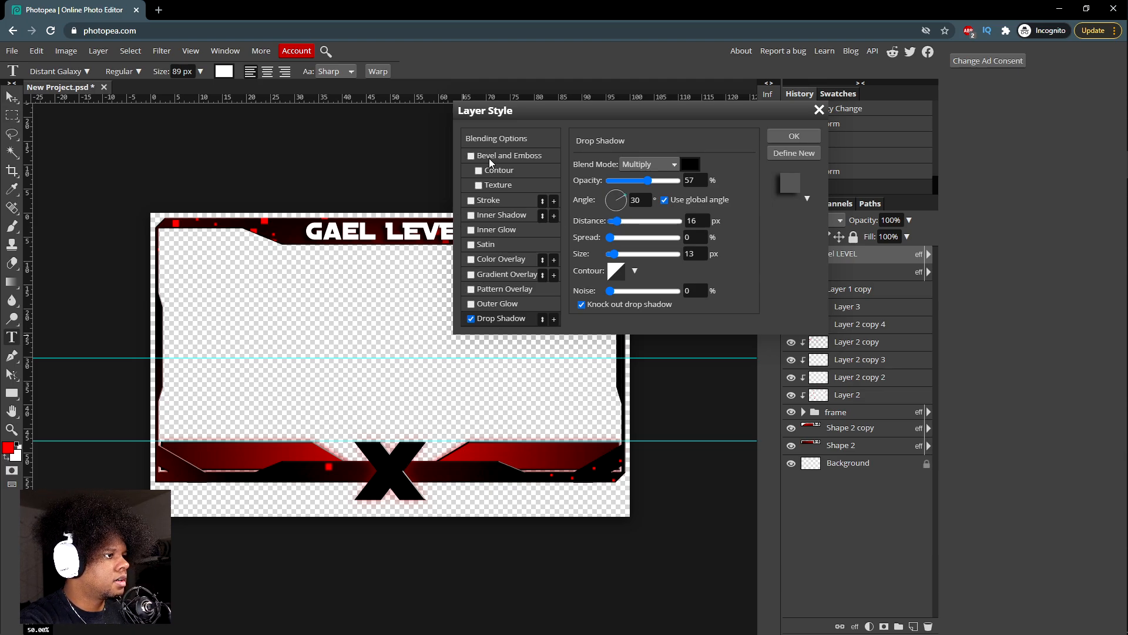
Step: Add a red Outer Glow to the white text with 37% opacity and 38 px size, and apply the layer style
click(471, 304)
click(494, 303)
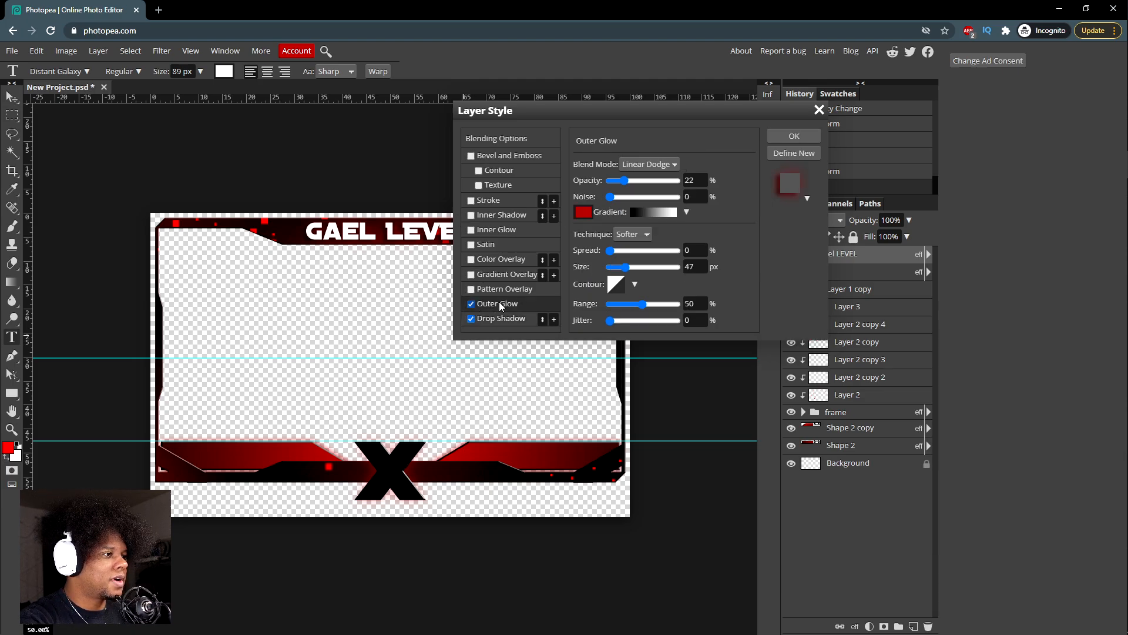
drag(625, 183, 648, 182)
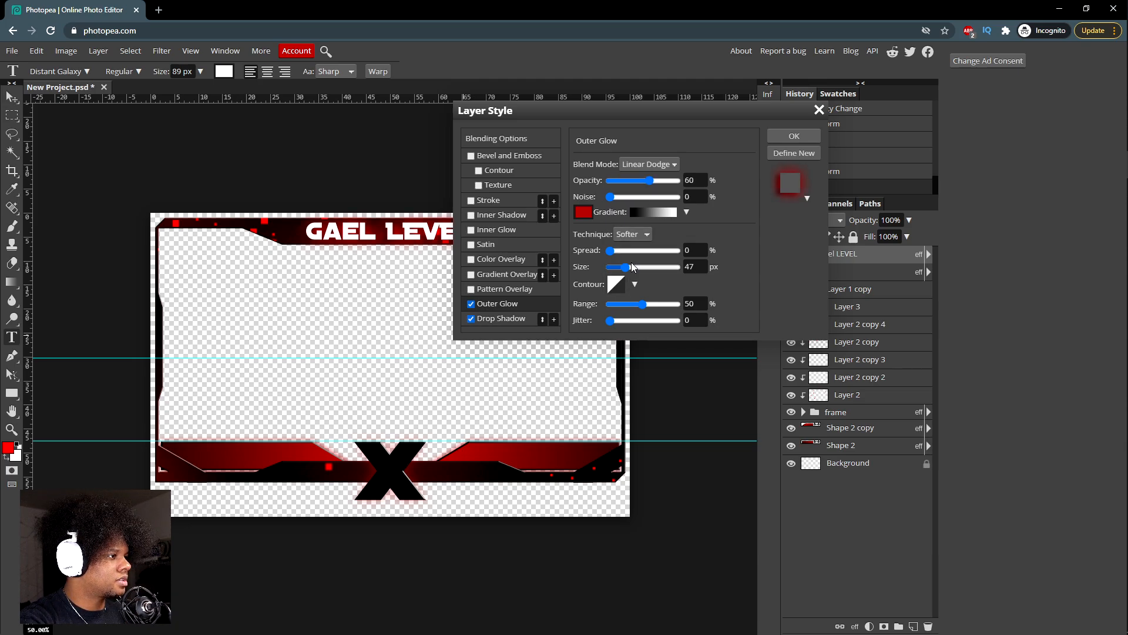
drag(626, 267, 622, 267)
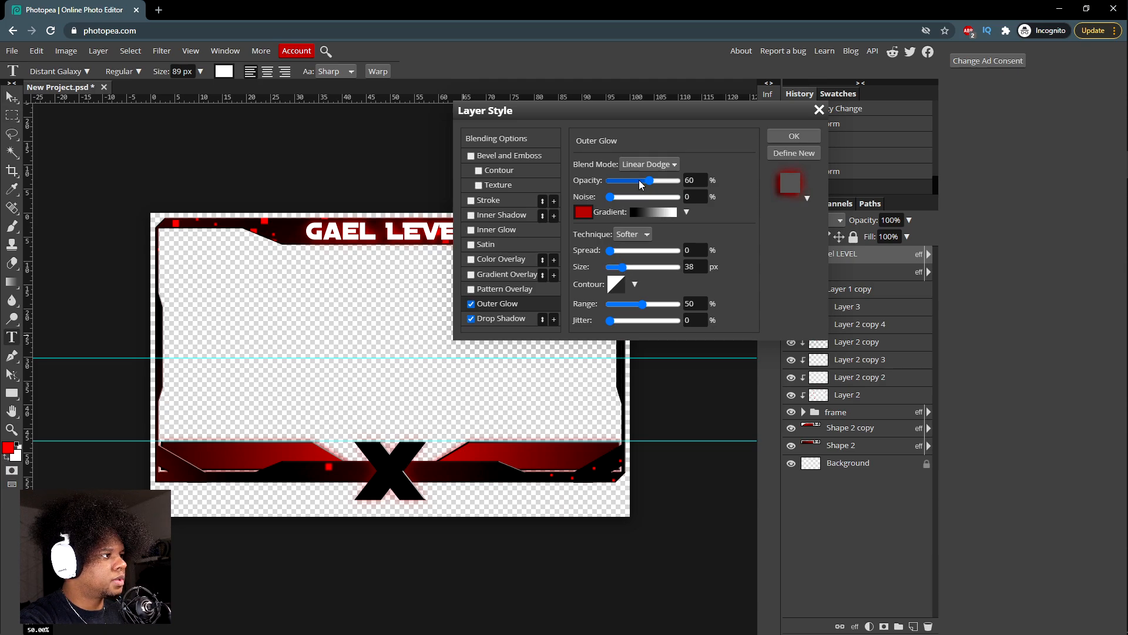
drag(637, 178, 636, 178)
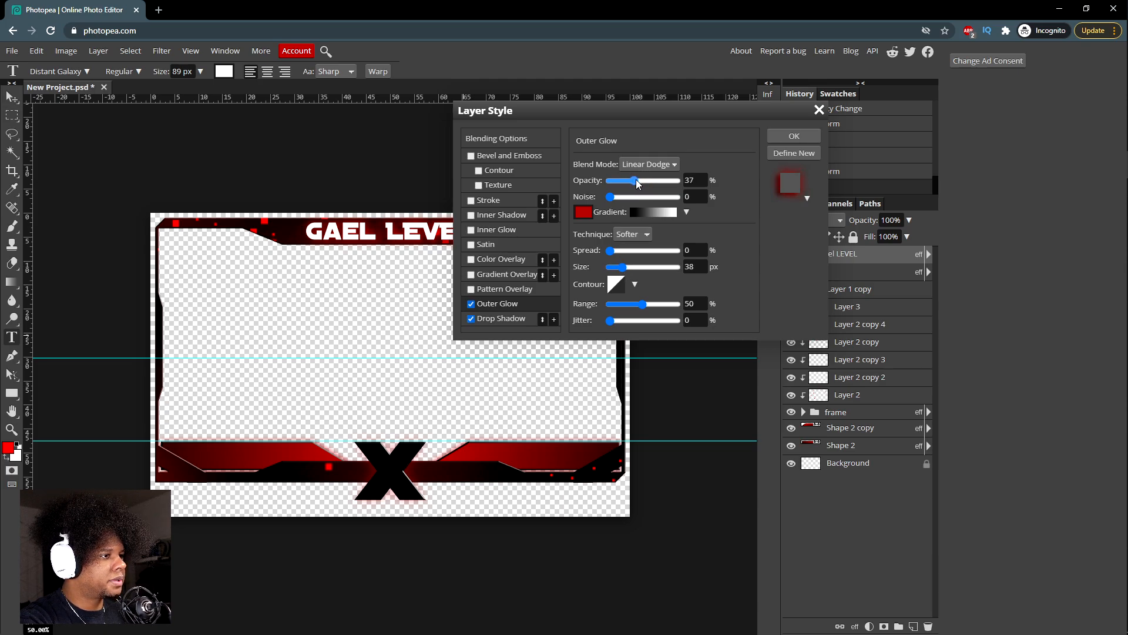
click(791, 137)
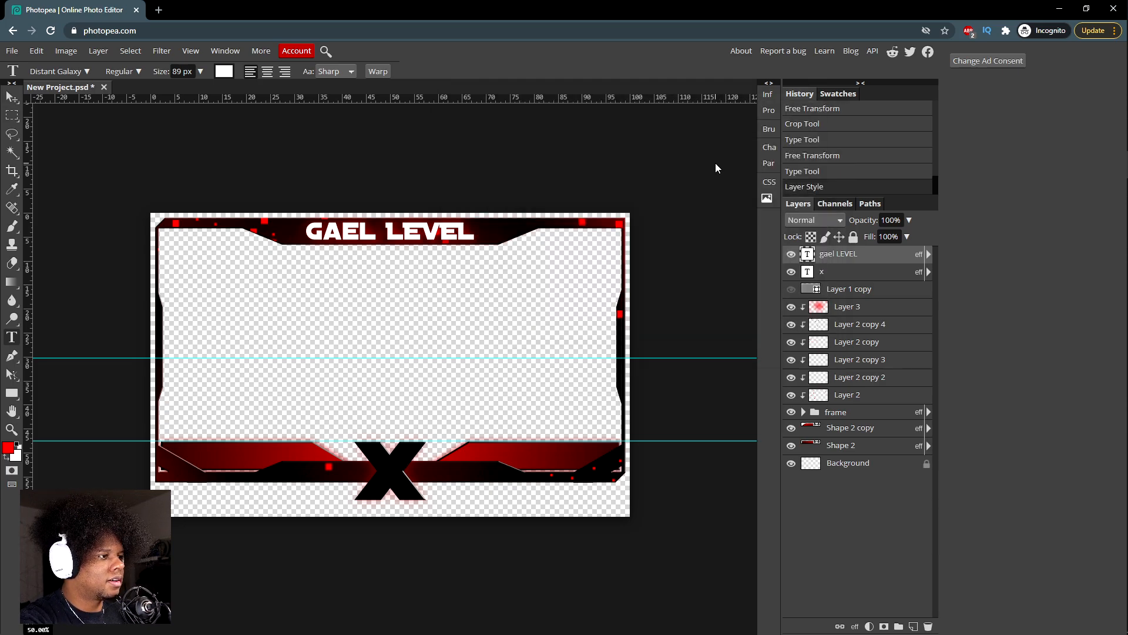